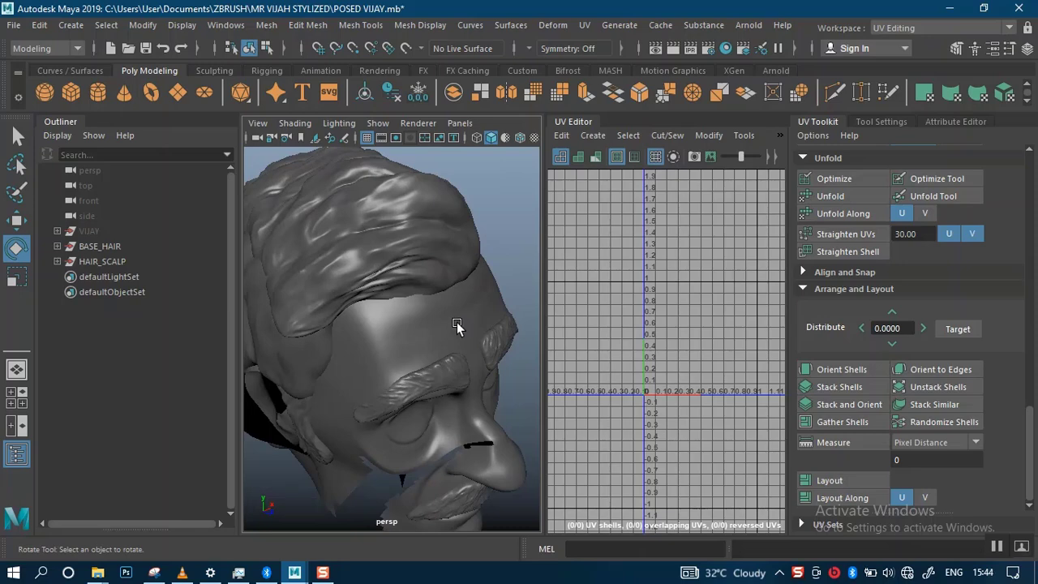
Step: Load the Paint Effects shelf from the file shelf_PaintEffects.mel
mouse_move(457, 325)
left_mouse_down("alt")
mouse_move(431, 299)
mouse_move(401, 302)
left_mouse_up("alt")
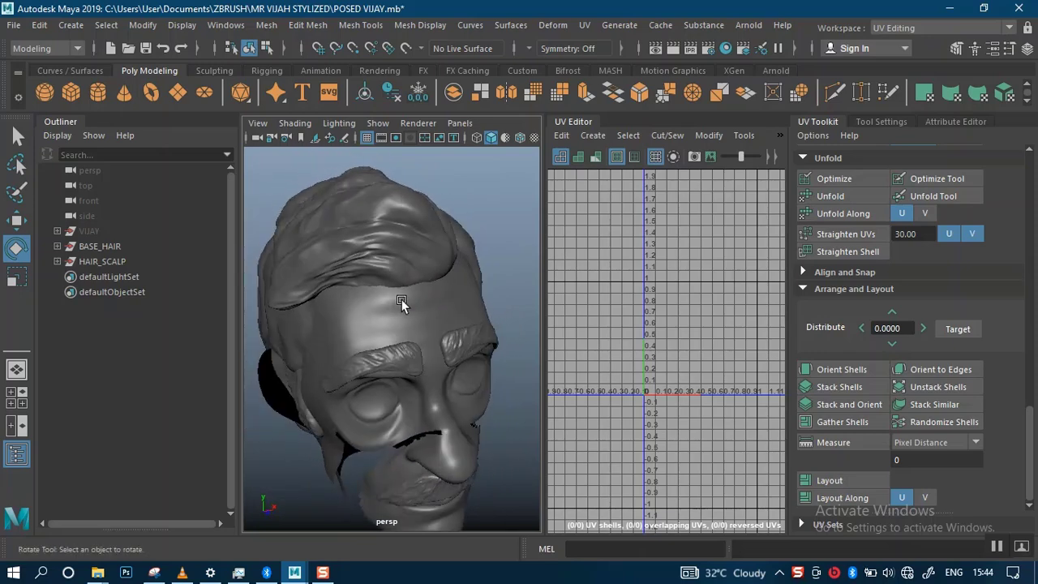
scroll(401, 302, "up", 3)
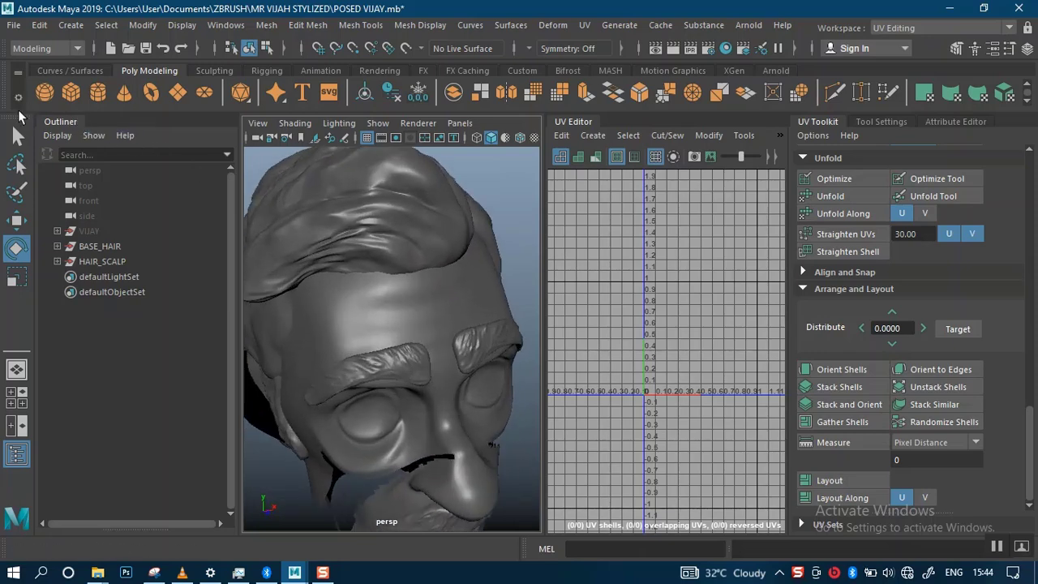
left_click(17, 97)
mouse_move(65, 150)
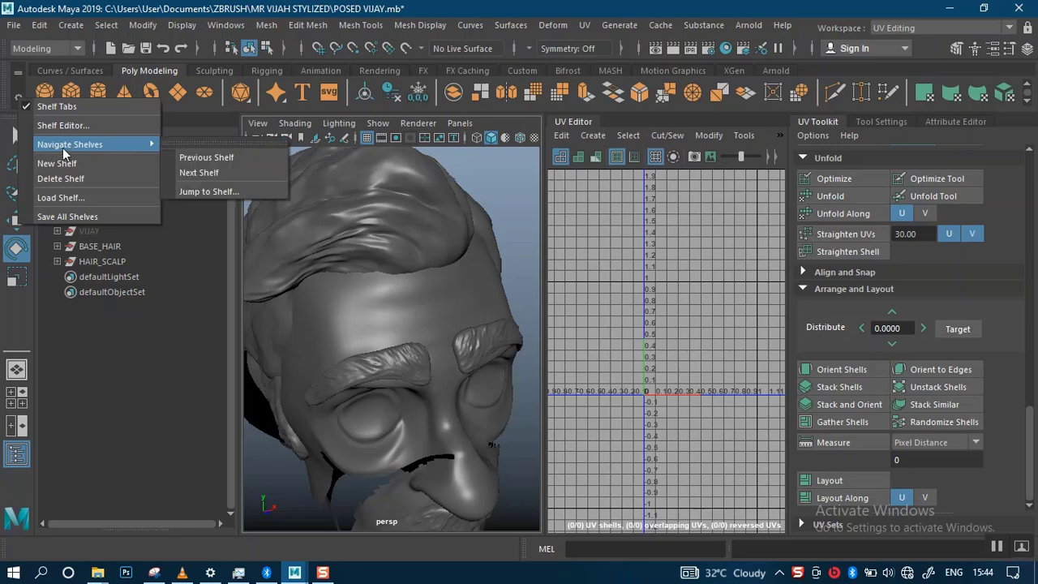
left_click(77, 196)
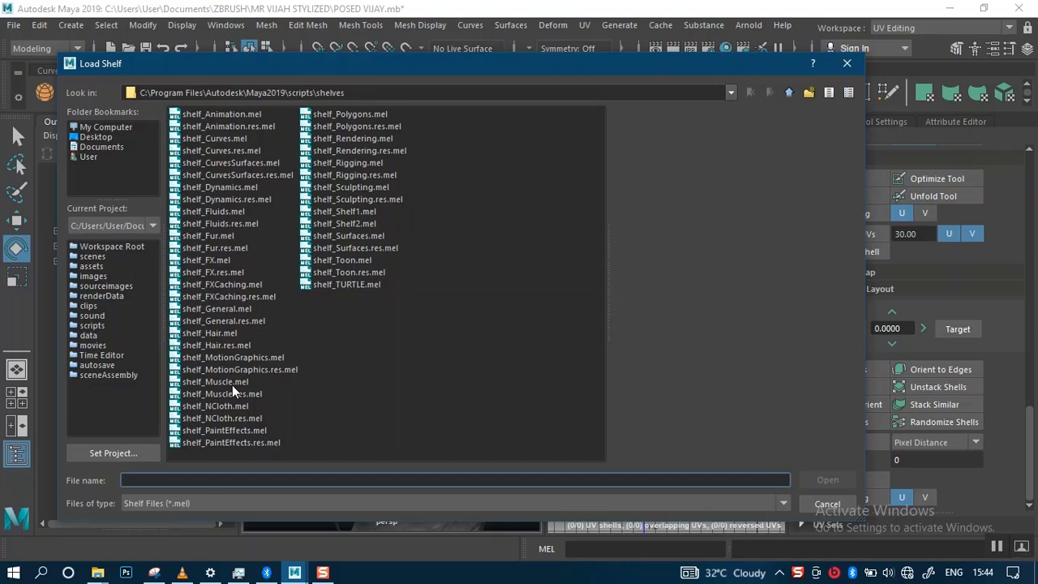
left_click(228, 432)
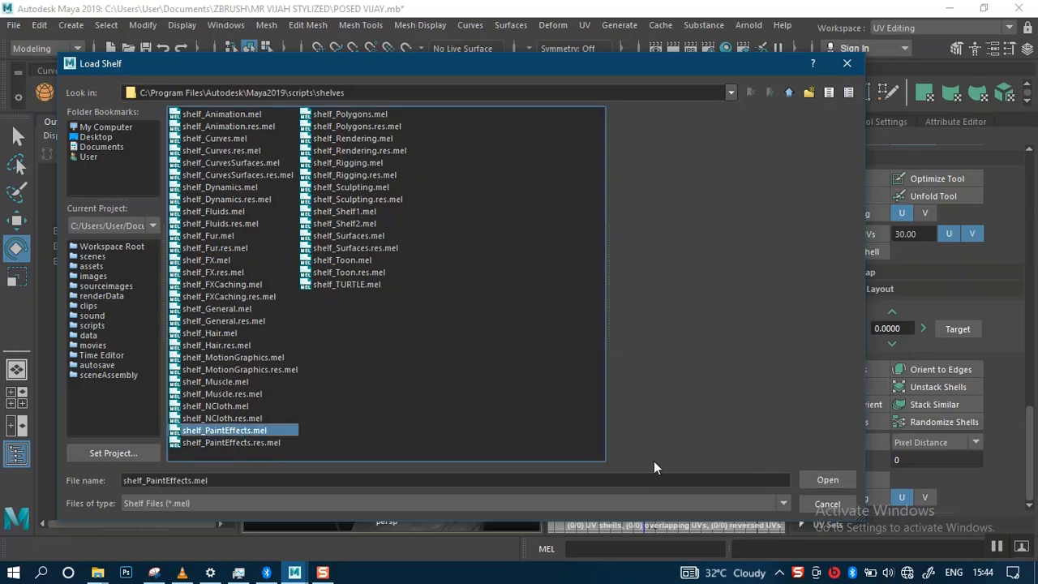
left_click(823, 480)
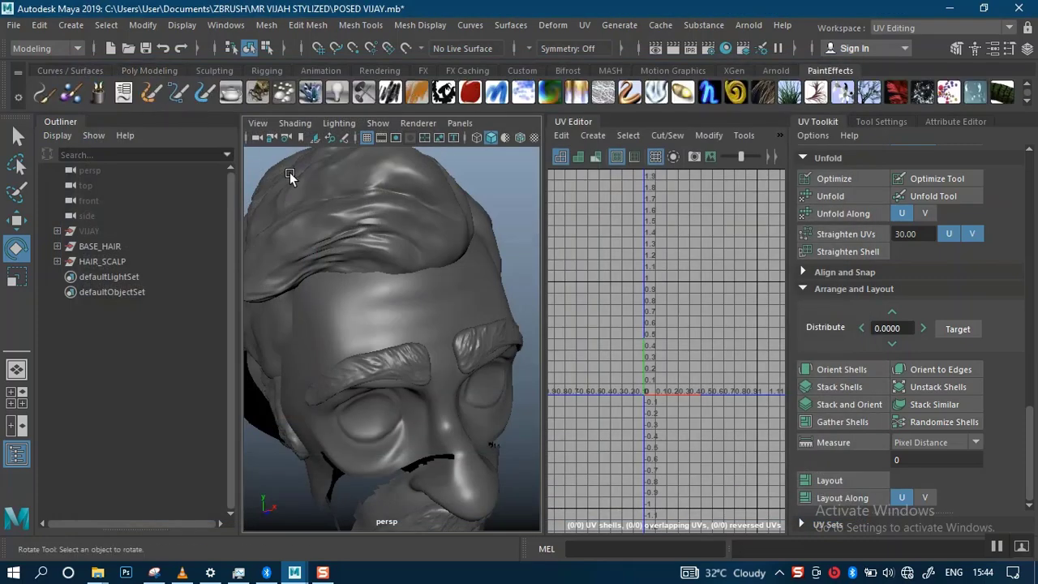
left_click_drag(415, 217, 424, 278, "alt")
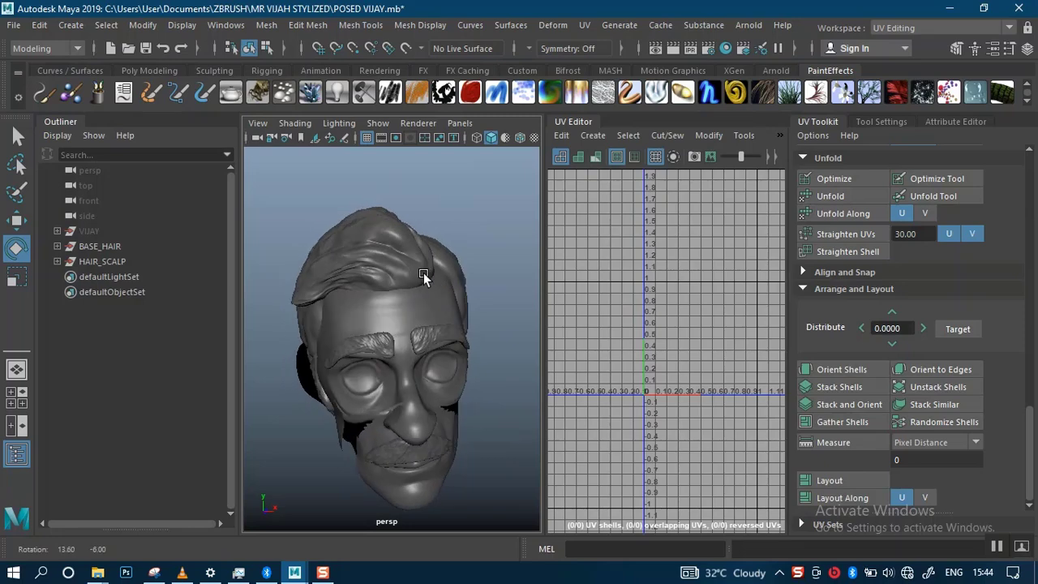
scroll(438, 316, "up", 3)
left_click_drag(439, 317, 406, 287, "alt")
scroll(413, 304, "up", 3)
scroll(414, 305, "down", 3)
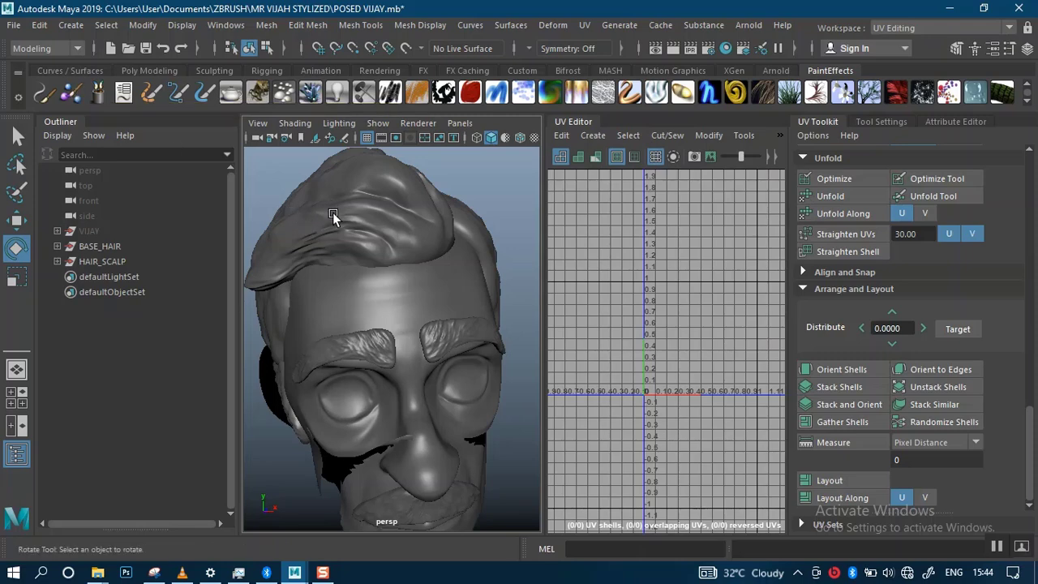
left_click_drag(333, 213, 339, 242, "alt")
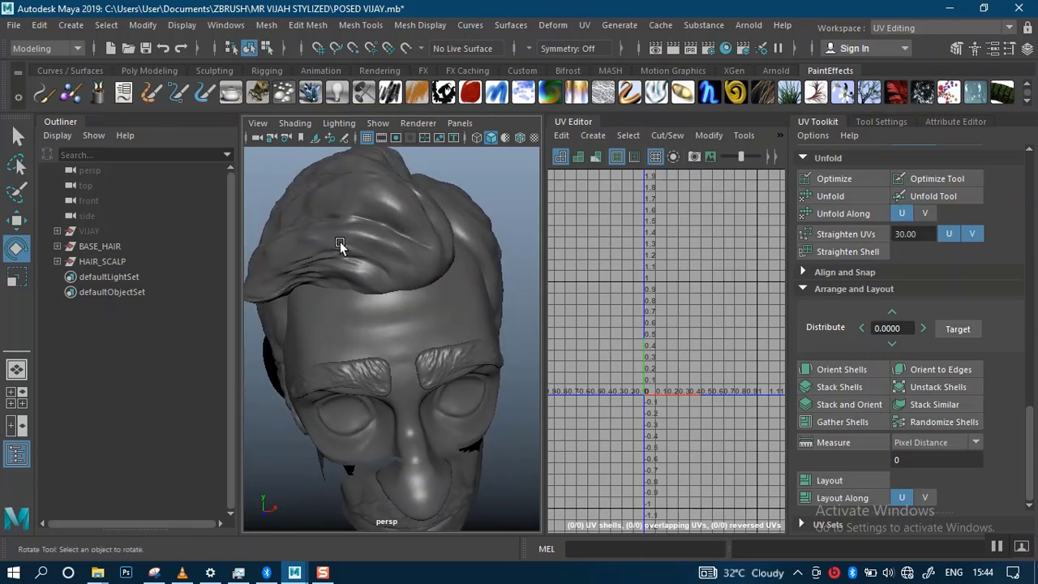
left_click(355, 235)
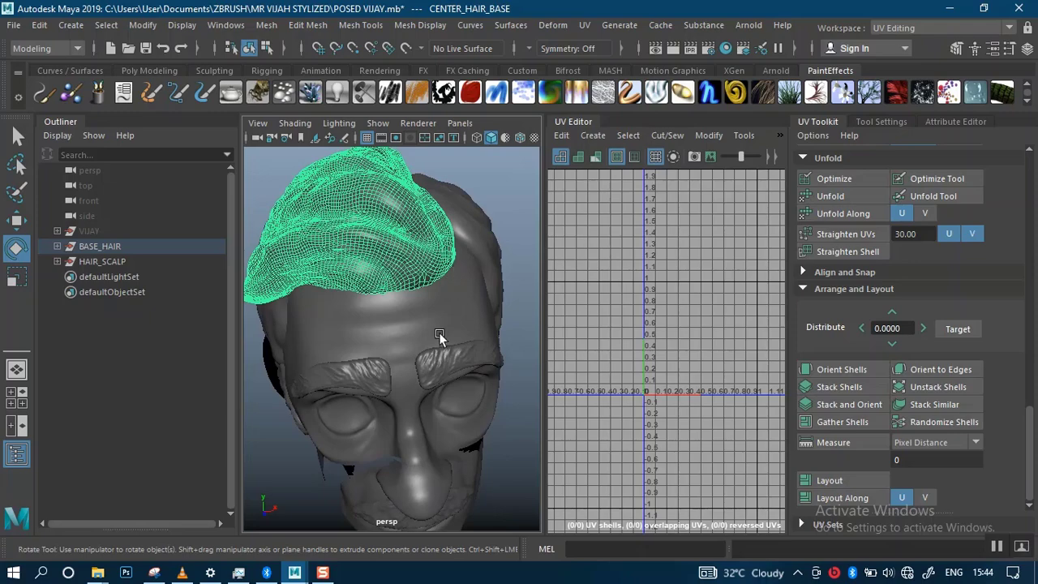
left_click_drag(439, 332, 382, 313, "alt")
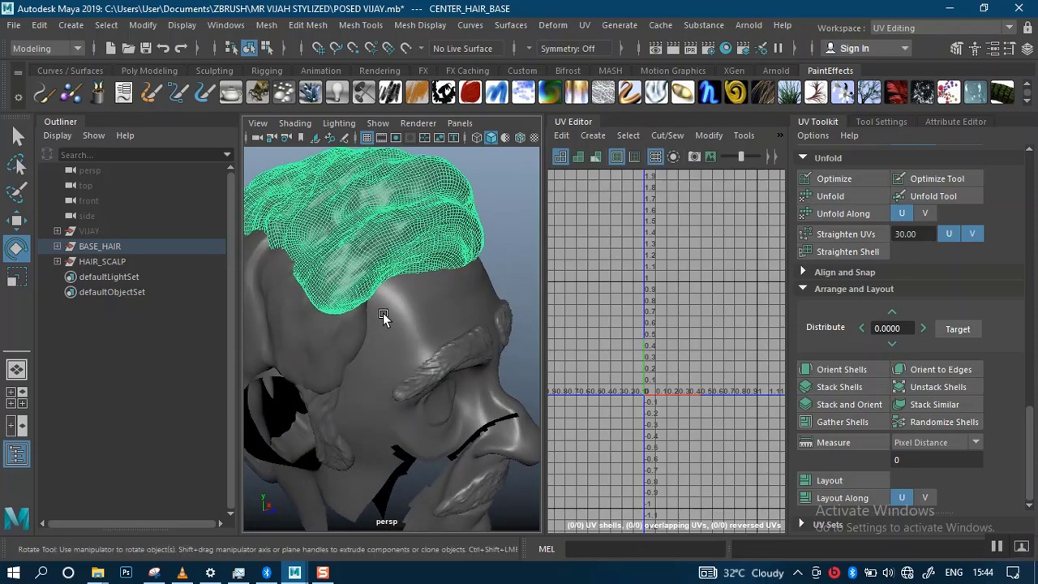
left_click(335, 326, "shift")
left_click_drag(432, 336, 398, 357, "alt")
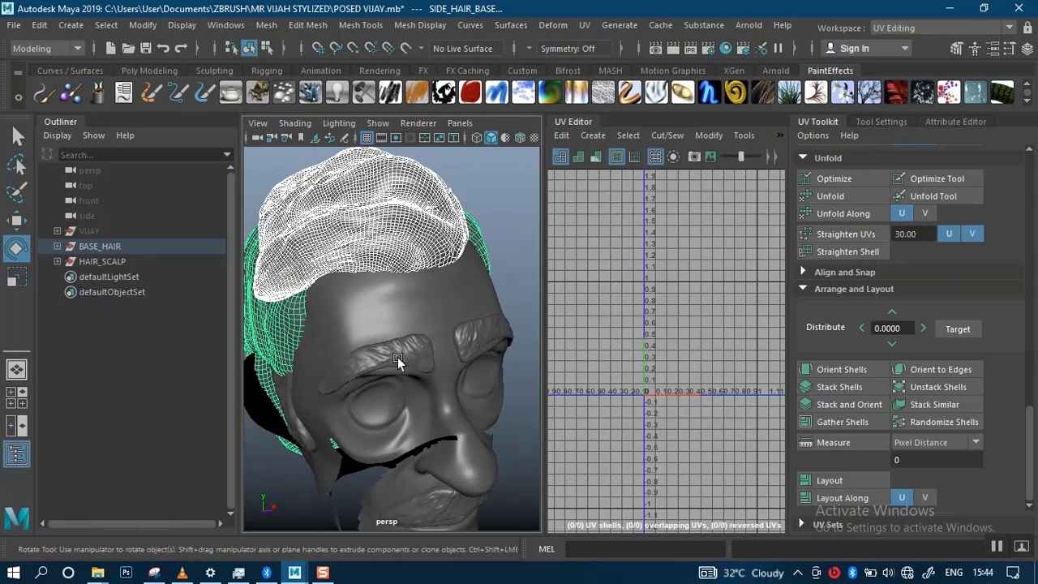
left_click(397, 357)
left_click(429, 506)
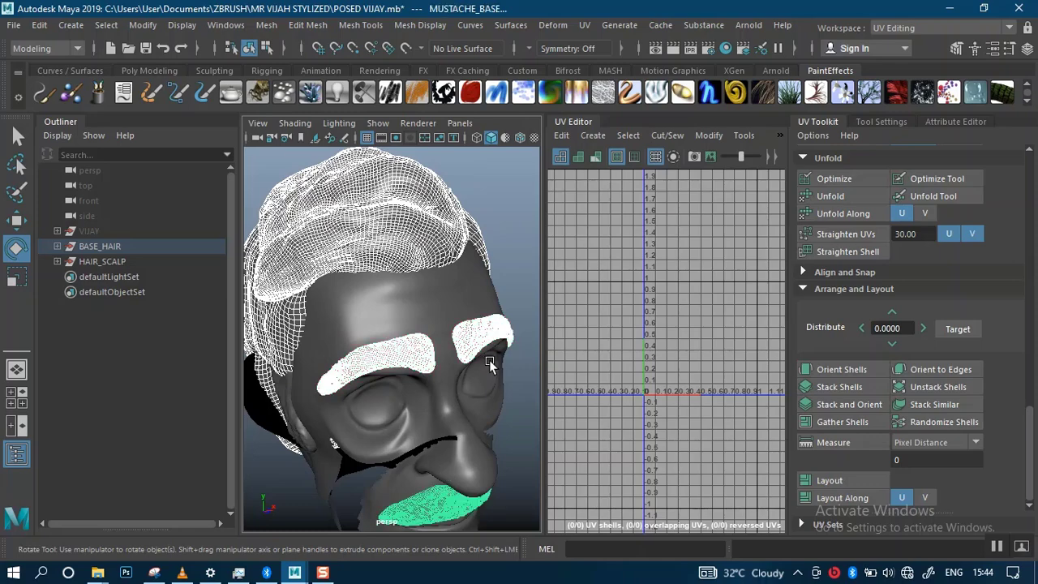
left_click_drag(497, 331, 417, 335, "alt")
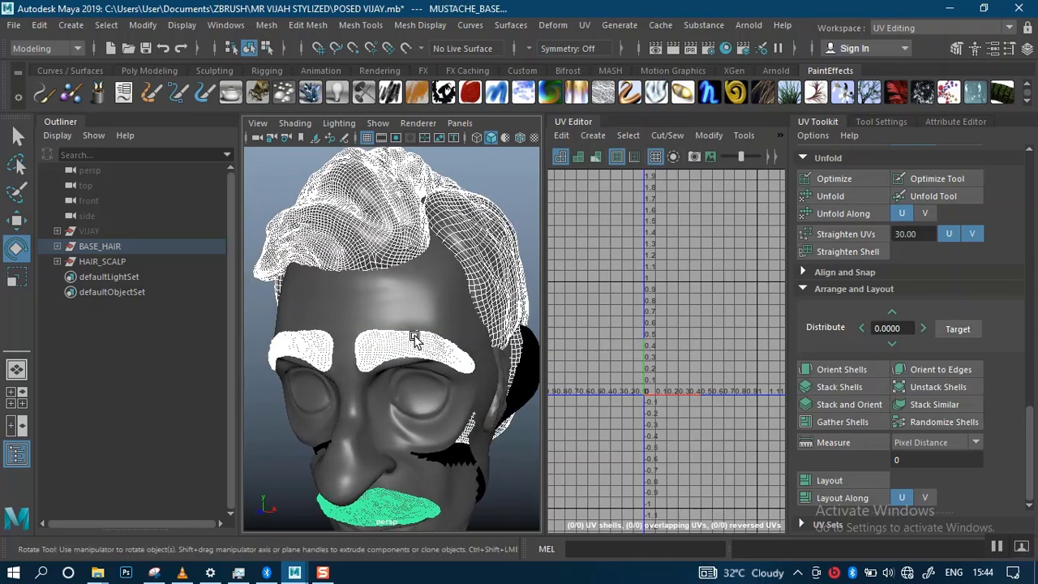
left_click(483, 169)
Step: Select the center and side hair base meshes together and create automatic UVs for them
left_click(372, 229)
left_click(487, 254)
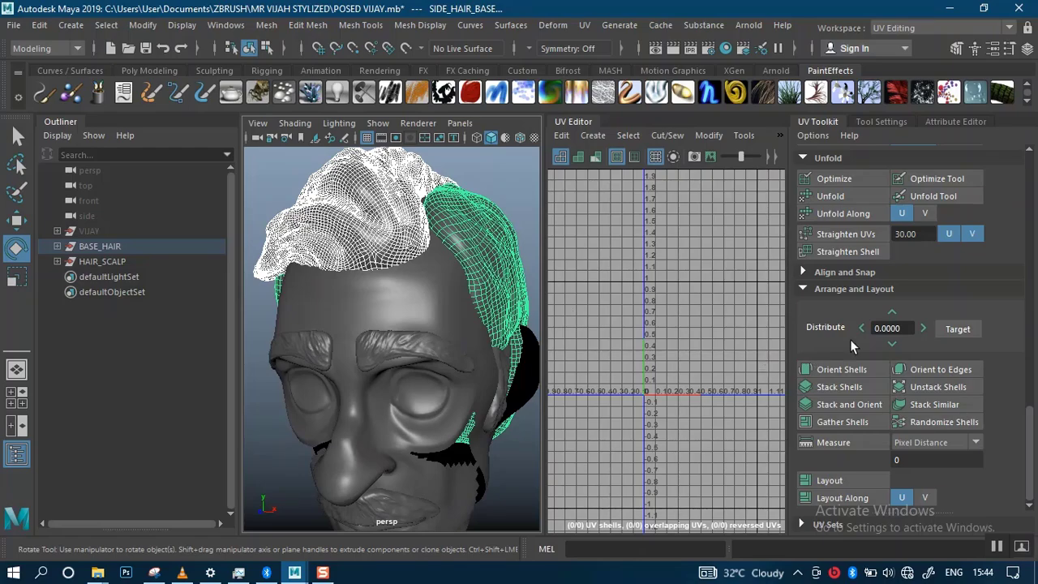
scroll(862, 289, "up", 5)
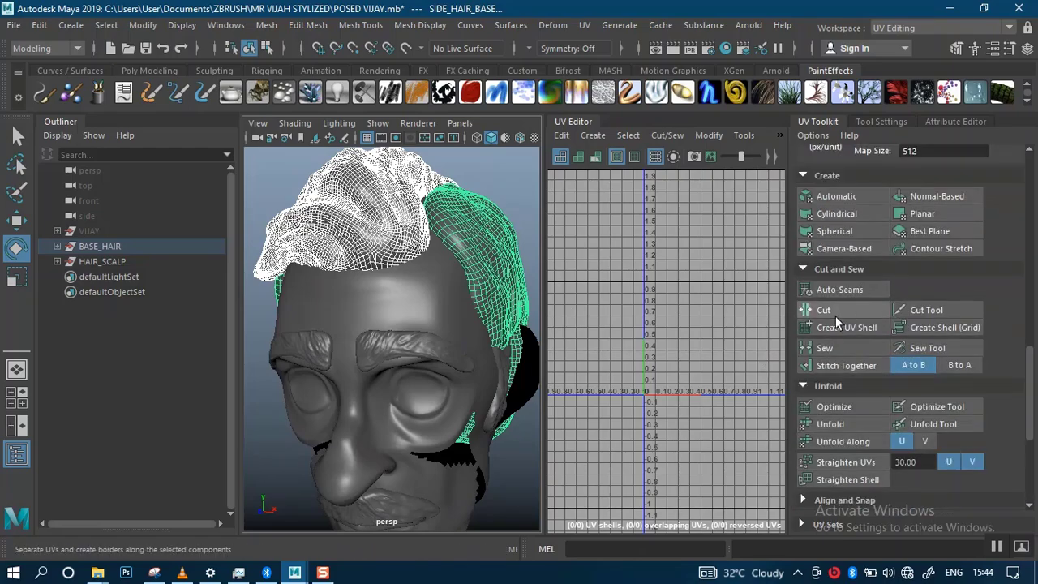
left_click_drag(474, 305, 467, 285, "alt")
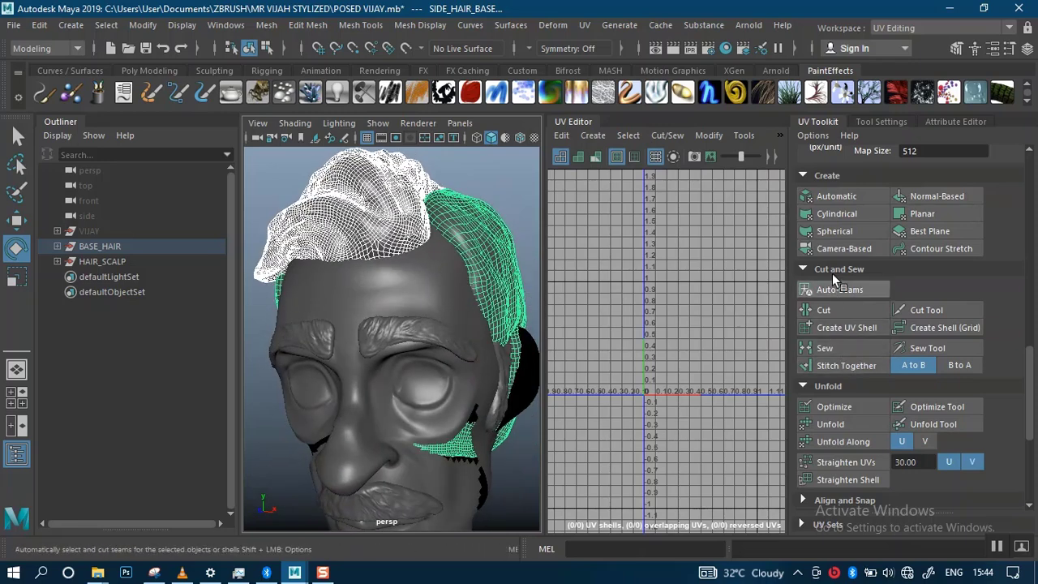
scroll(835, 273, "up", 3)
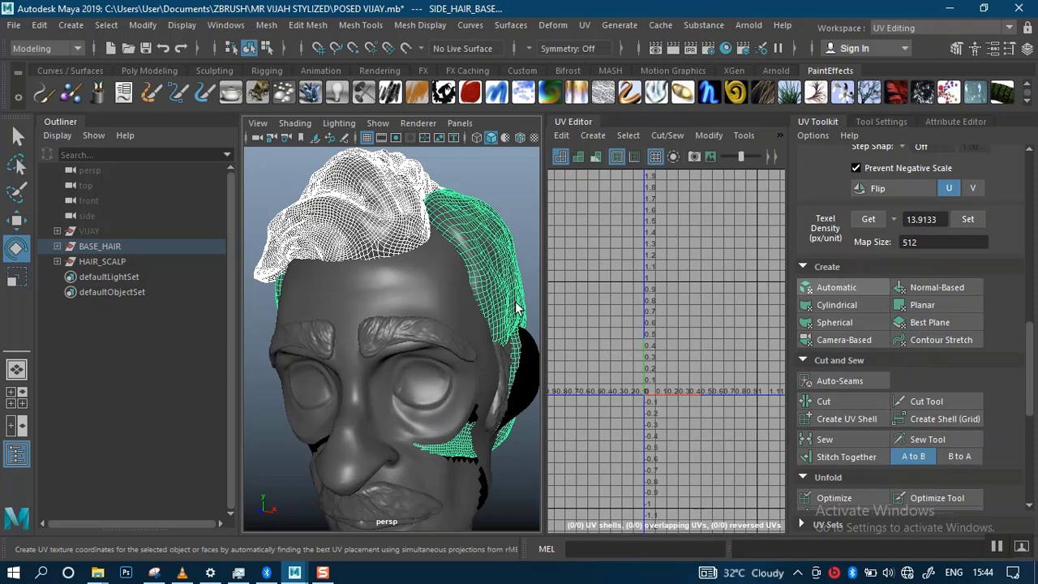
left_click(836, 287)
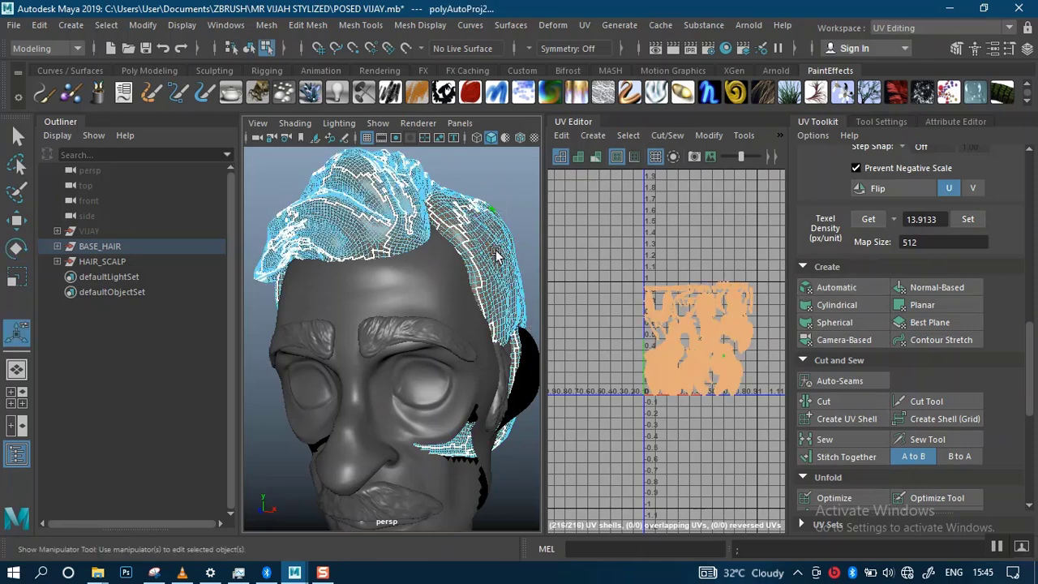
Step: Return to object selection, select the eyebrow and mustache base meshes, and create automatic UVs for them
left_click_drag(498, 180, 444, 305, "alt")
scroll(456, 209, "down", 3)
scroll(444, 307, "up", 5)
middle_click_drag(457, 216, 423, 349, "alt")
scroll(423, 350, "up", 3)
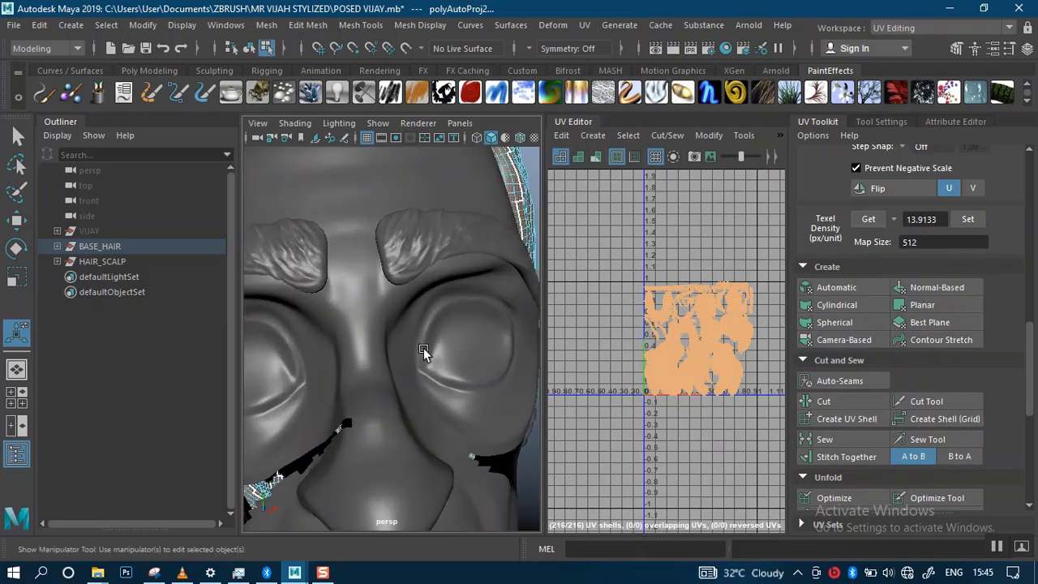
left_click(423, 249)
right_click_drag(447, 240, 531, 128)
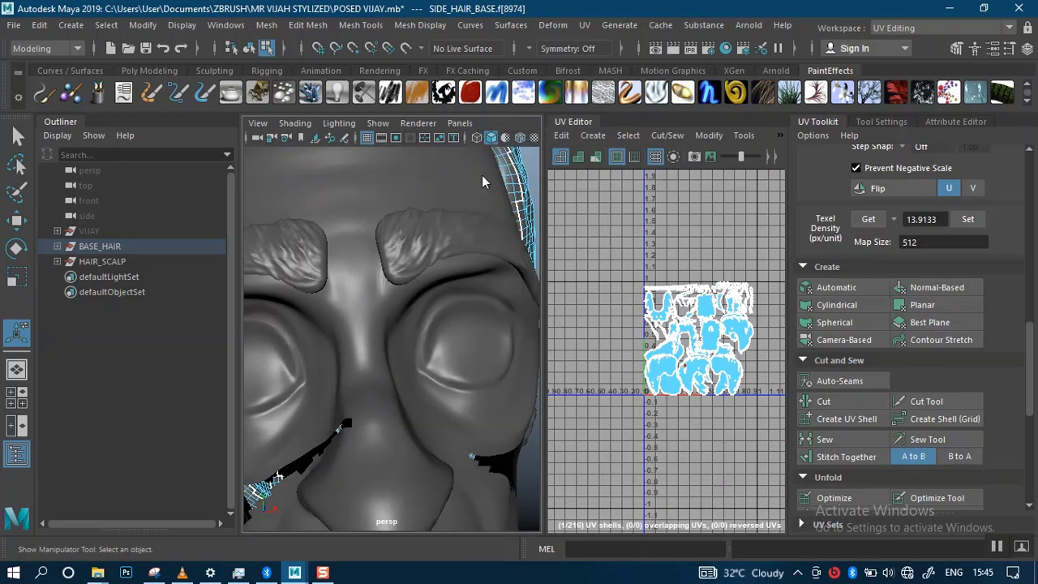
left_click(397, 242)
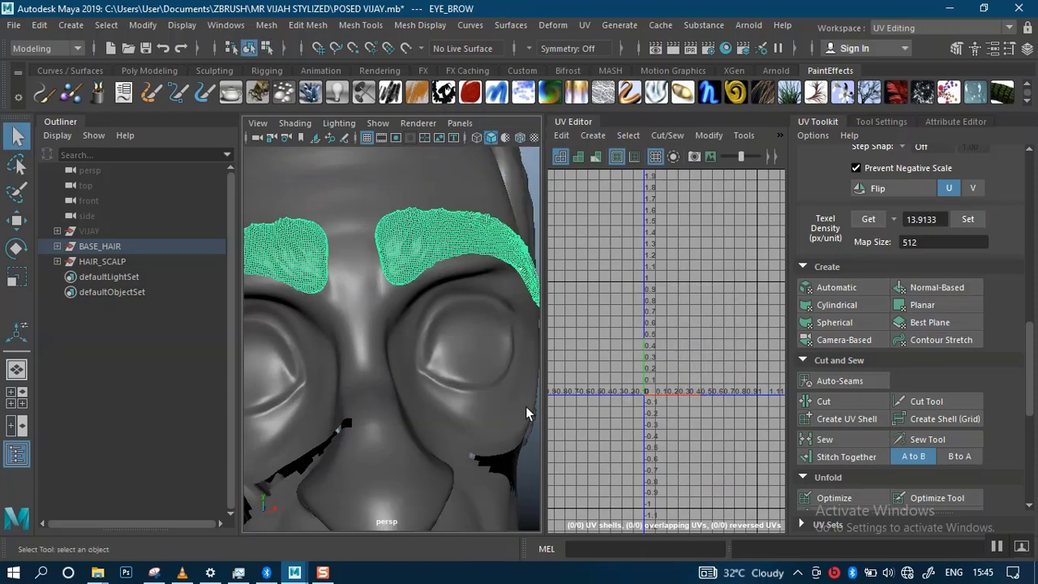
middle_click_drag(525, 406, 507, 317, "alt")
left_click(410, 471)
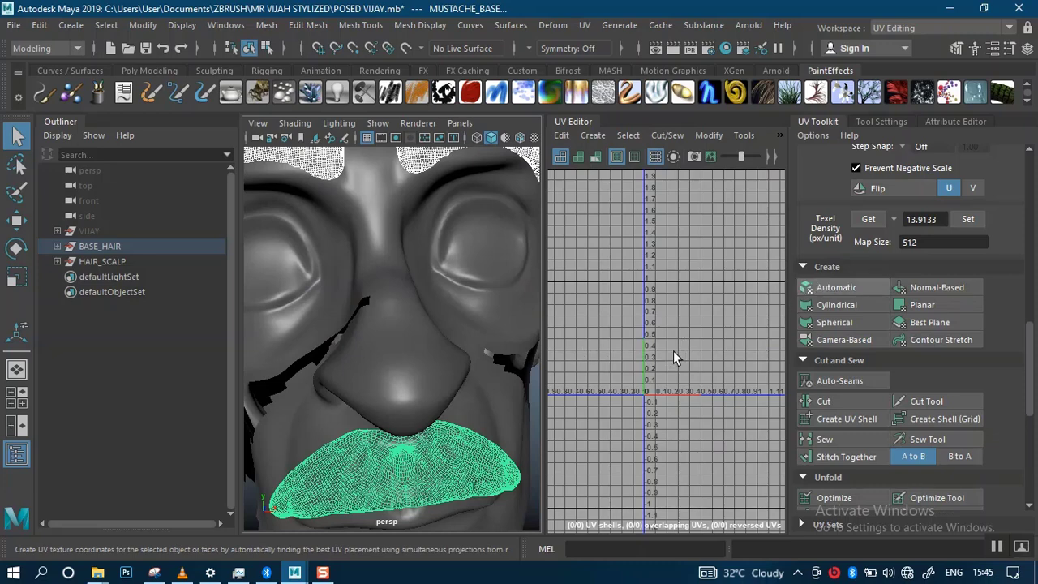
scroll(478, 349, "down", 5)
left_click_drag(478, 314, 461, 367, "alt")
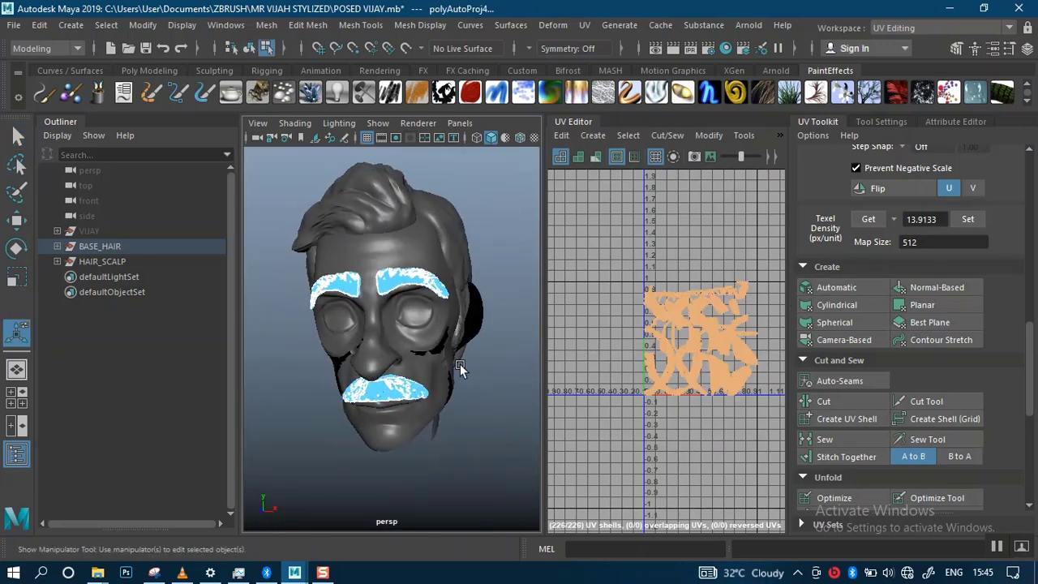
Step: Leave component mode on the eyebrow mesh, return to object selection and clear the selection
left_click(460, 367)
scroll(393, 332, "up", 4)
left_click_drag(391, 334, 426, 295, "alt")
scroll(419, 266, "up", 8)
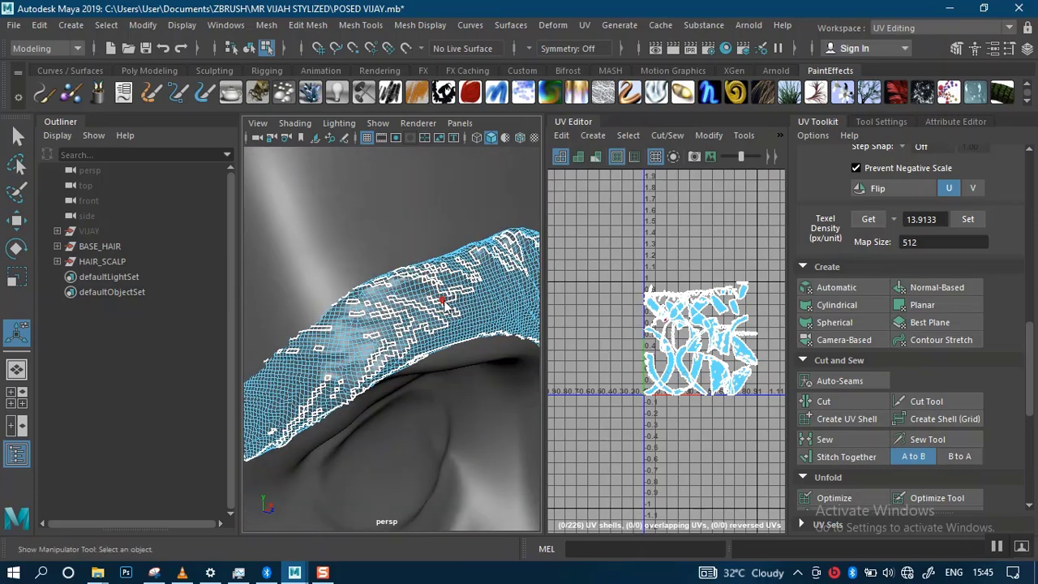
right_click_drag(441, 300, 501, 126)
key("q")
scroll(397, 227, "down", 5)
scroll(397, 227, "down", 3)
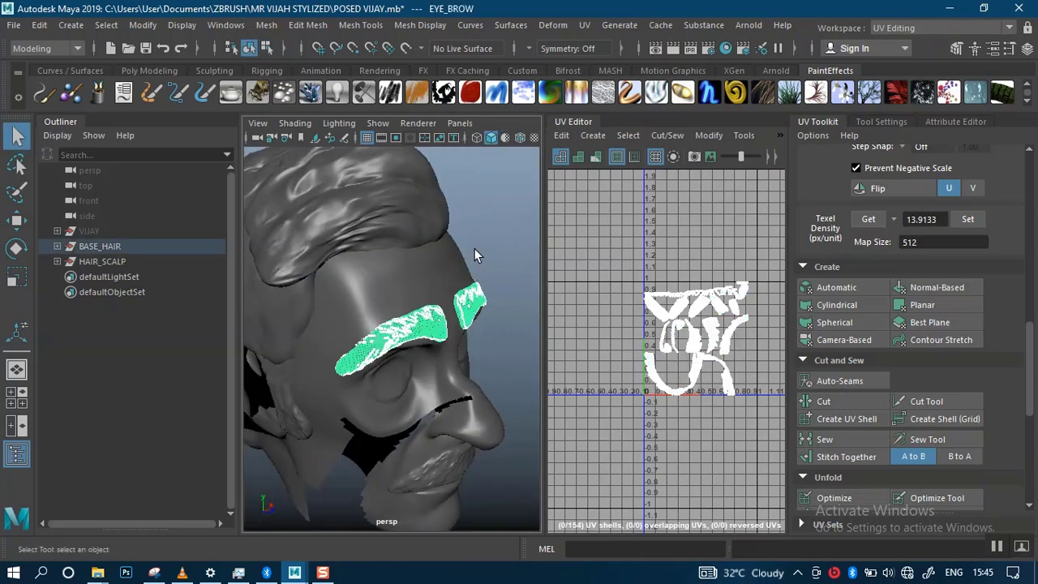
left_click(476, 250)
Step: Select the center hair base mesh and switch to the XGen workspace
mouse_move(545, 273)
left_mouse_down()
mouse_move(470, 271)
mouse_move(554, 269)
left_mouse_up()
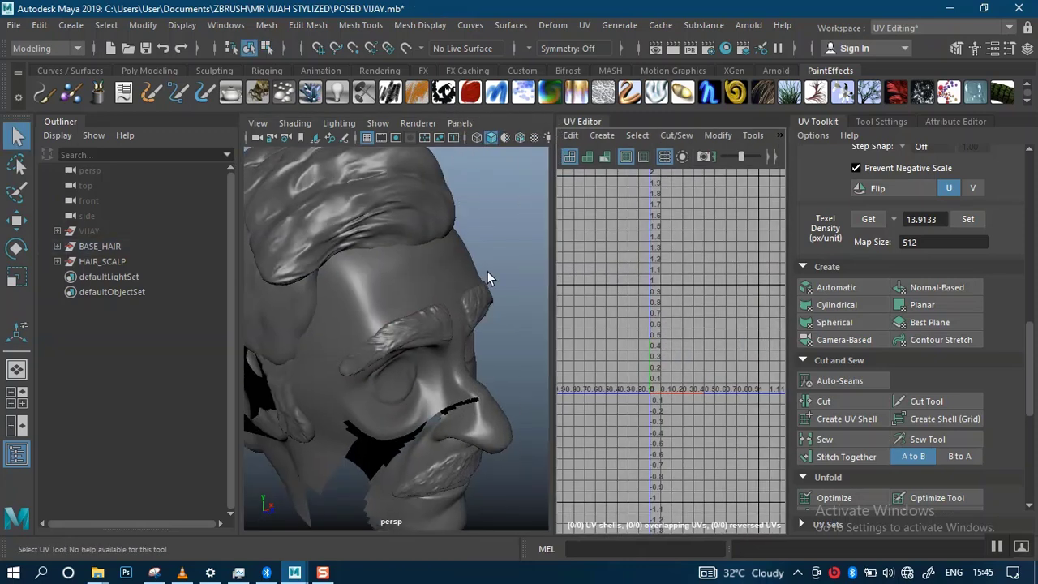
left_click_drag(487, 278, 371, 291, "alt")
left_click(372, 291)
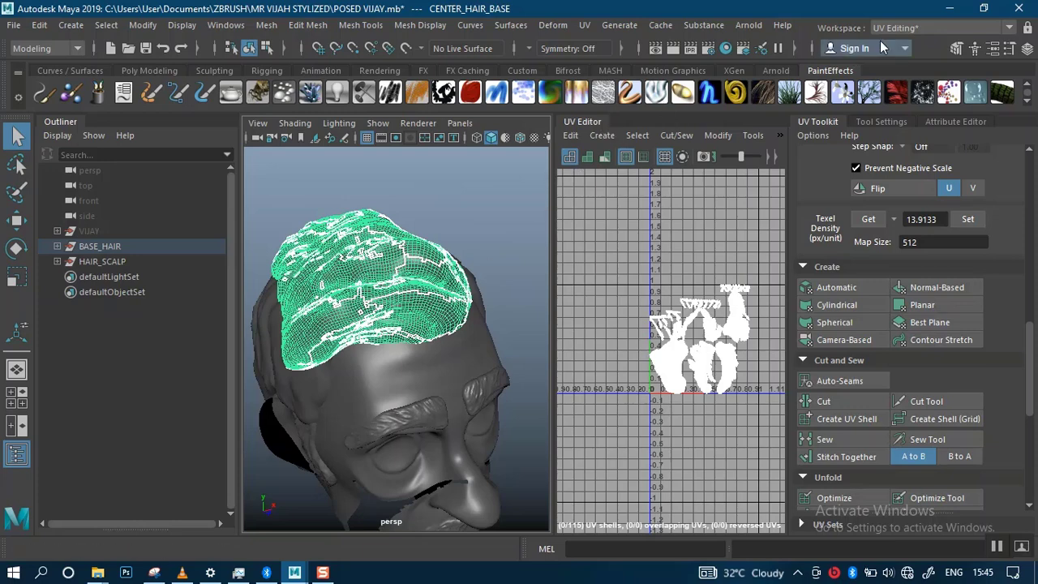
left_click(901, 27)
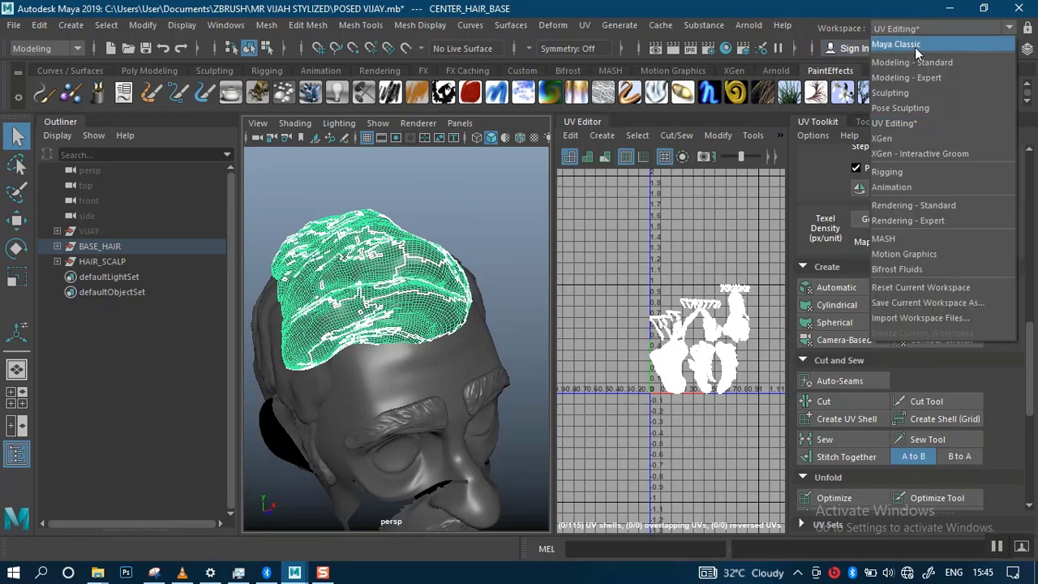
left_click(899, 132)
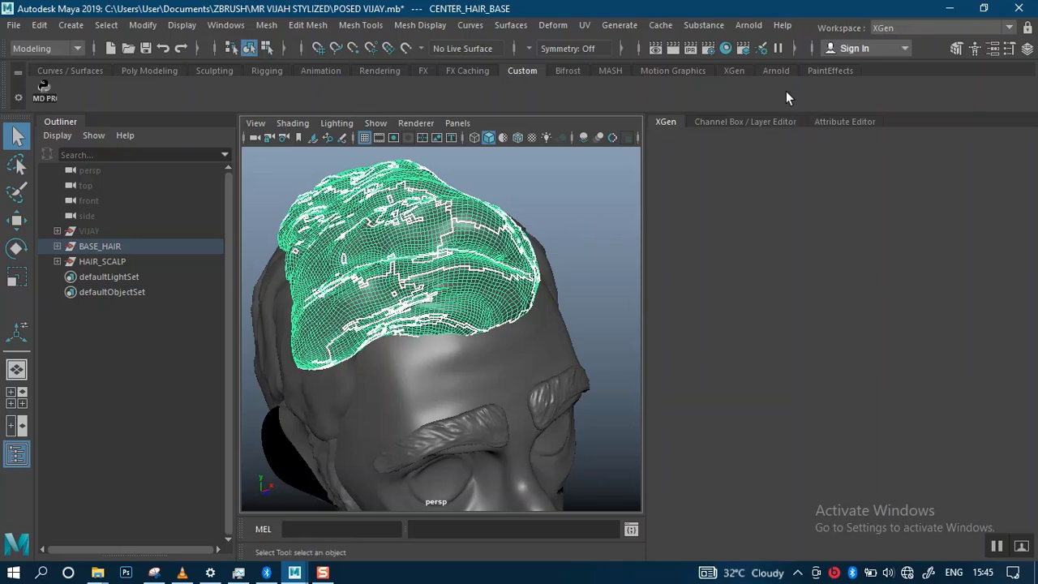
Step: Show the XGen shelf tools and the Channel Box / Layer Editor for the center hair base mesh
left_click(835, 121)
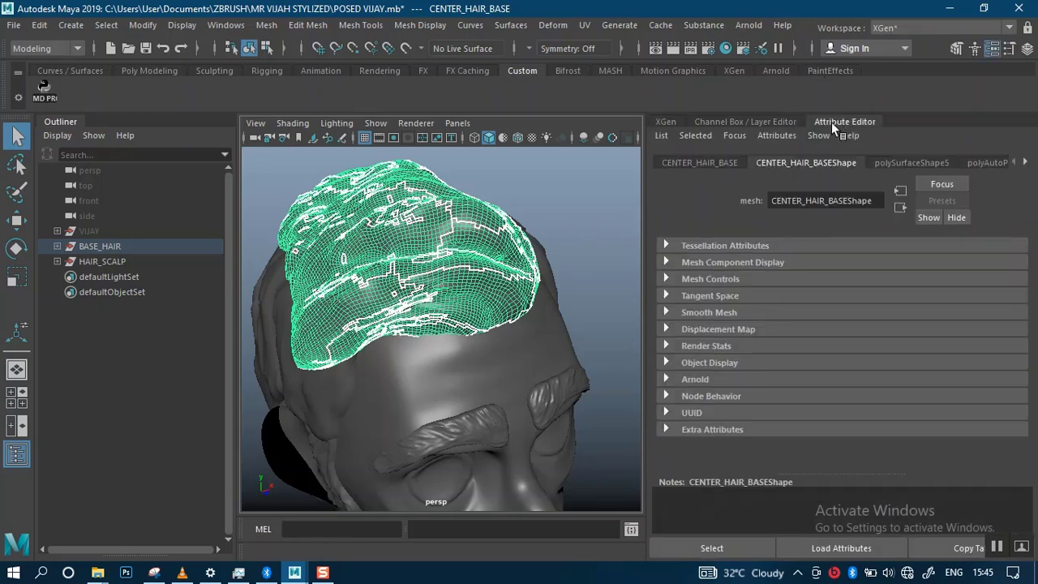
left_click(730, 121)
left_click(658, 120)
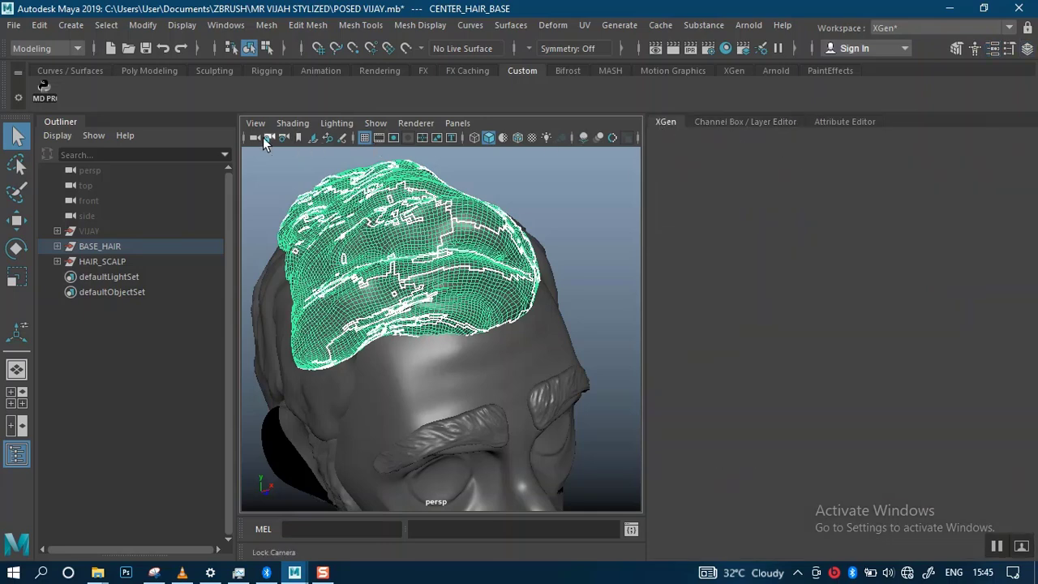
left_click(733, 70)
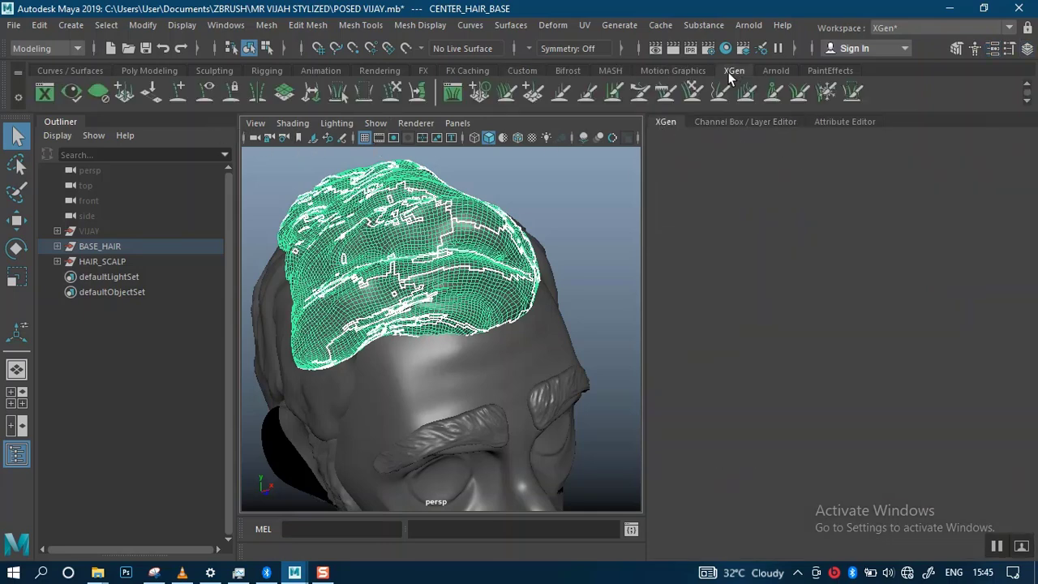
left_click_drag(470, 382, 421, 438, "alt")
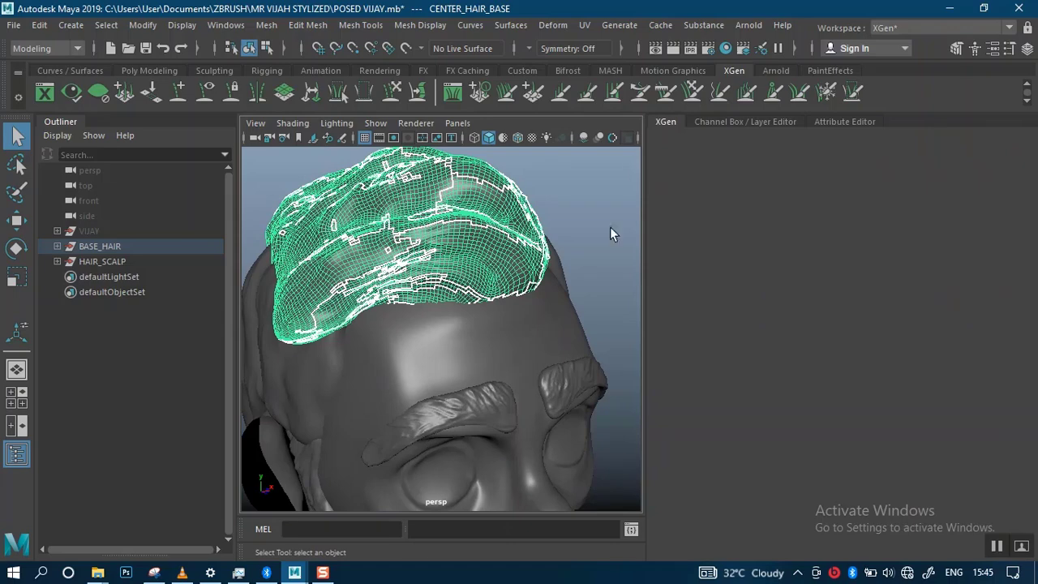
left_click(740, 122)
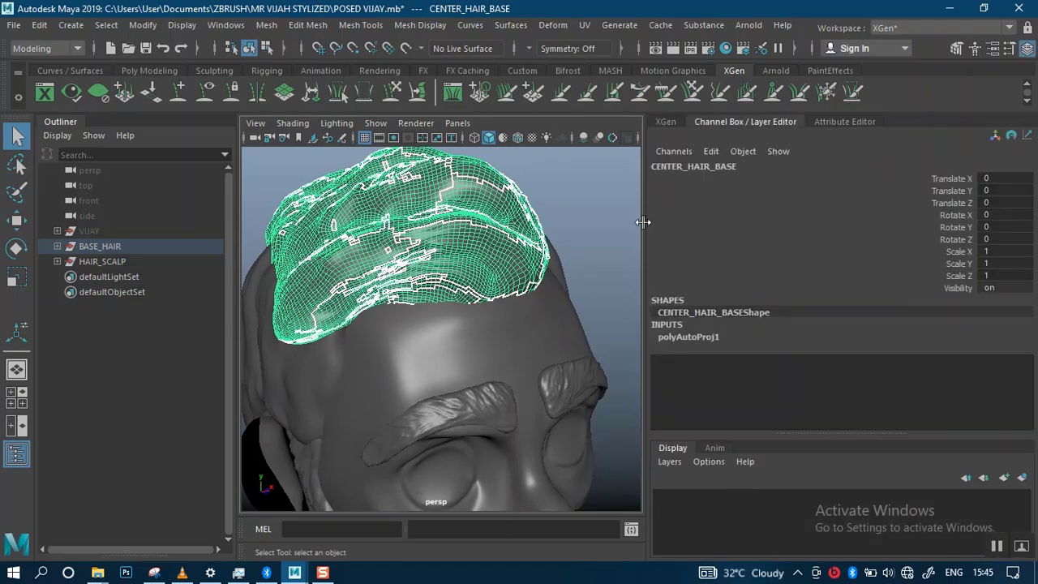
Step: Widen the perspective viewport, return to object mode and keep the center hair base mesh selected
left_click_drag(642, 222, 835, 223)
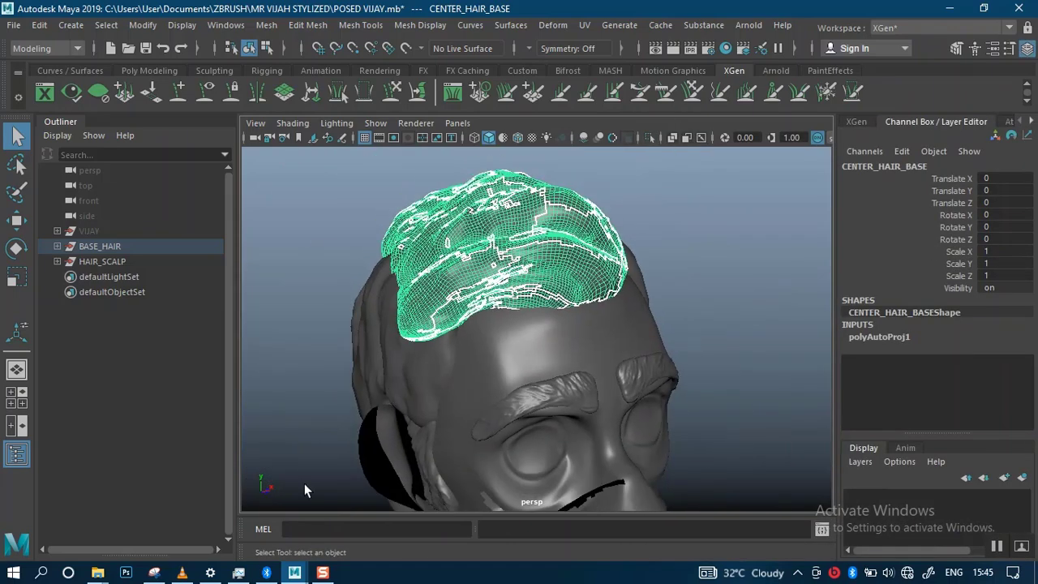
left_click_drag(349, 391, 716, 289, "alt")
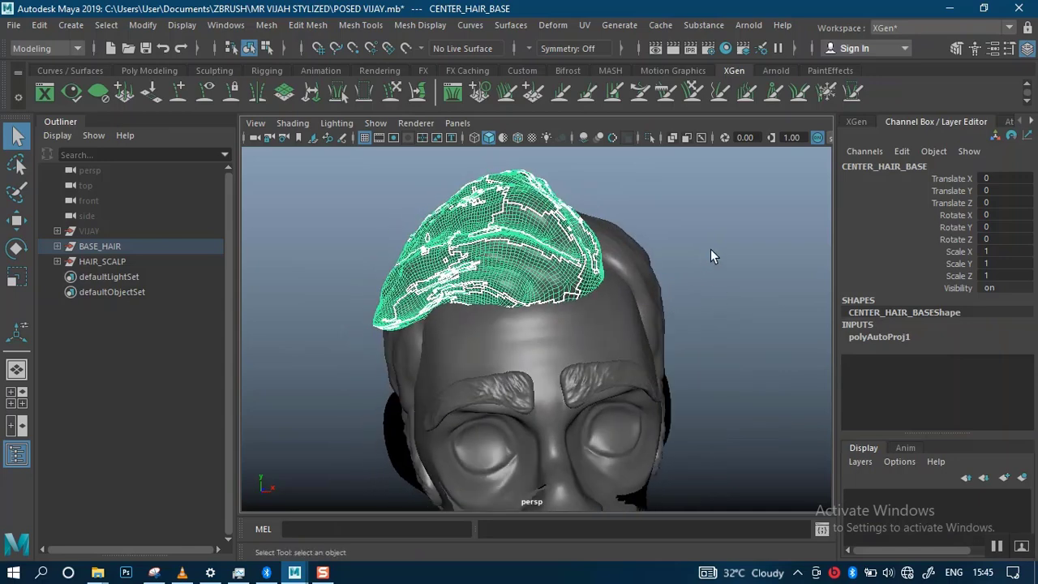
right_click_drag(711, 250, 785, 128)
left_click(575, 270)
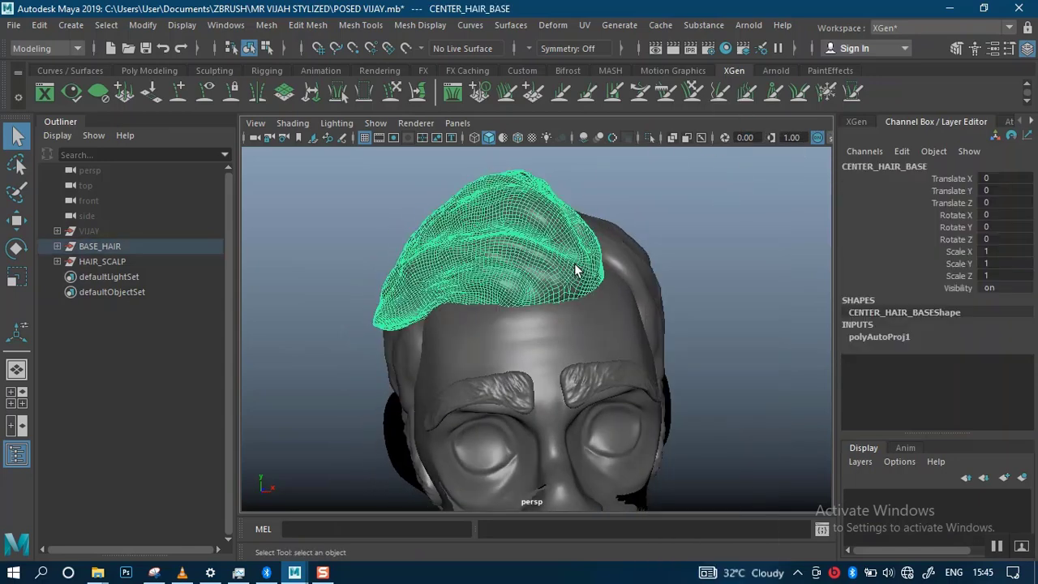
left_click_drag(575, 270, 558, 348, "alt")
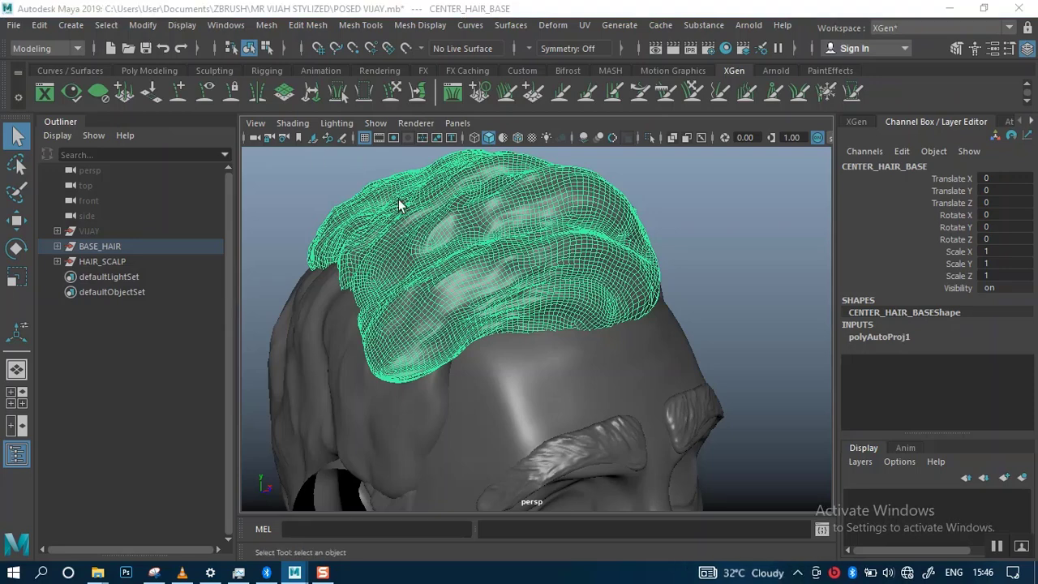
left_click_drag(518, 358, 667, 292, "alt")
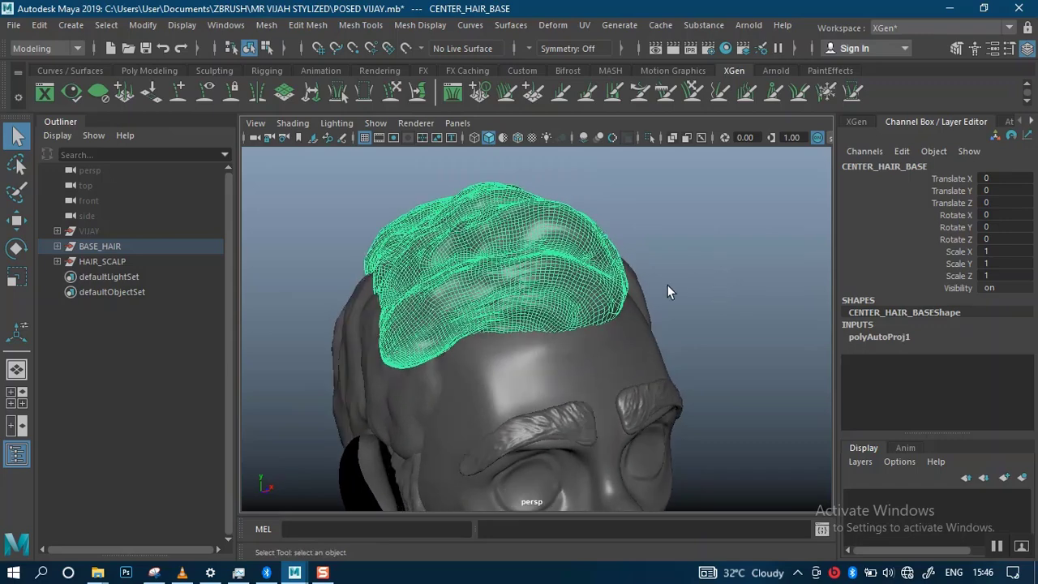
left_click(995, 548)
left_click_drag(513, 336, 372, 284, "alt")
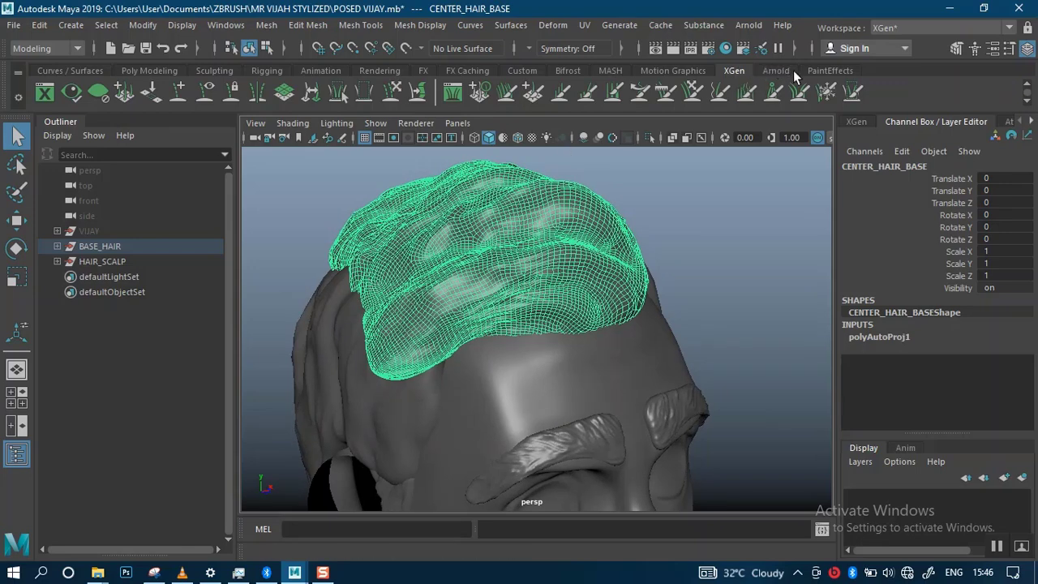
Step: Show the PaintEffects shelf tools and activate the Paint Effects Tool for the selected center hair base mesh
left_click(825, 71)
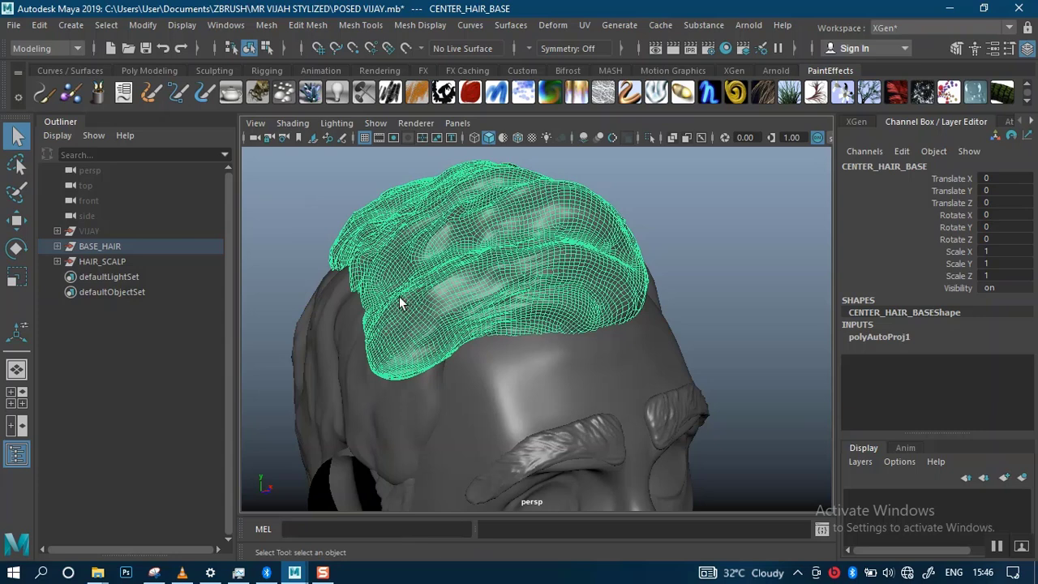
left_click(43, 96)
left_click_drag(681, 296, 652, 320, "alt")
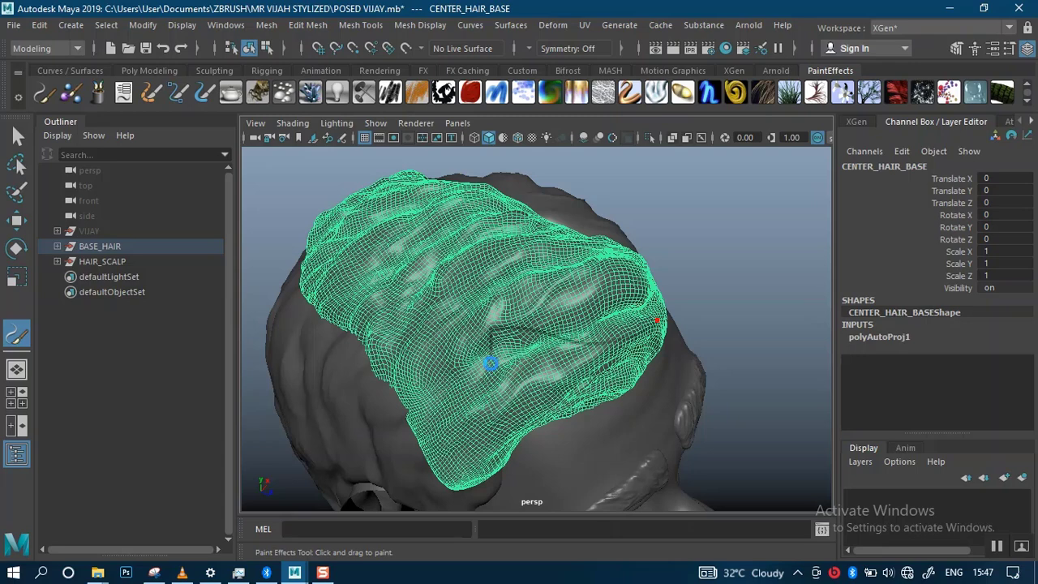
Step: Try a long Paint Effects stroke across the center hair base surface and undo it
mouse_move(490, 355)
left_mouse_down()
mouse_move(657, 324)
mouse_move(686, 262)
mouse_move(625, 258)
mouse_move(669, 326)
mouse_move(735, 325)
mouse_move(688, 301)
mouse_move(716, 316)
mouse_move(704, 362)
left_mouse_up()
right_click_drag(704, 362, 751, 307, "alt")
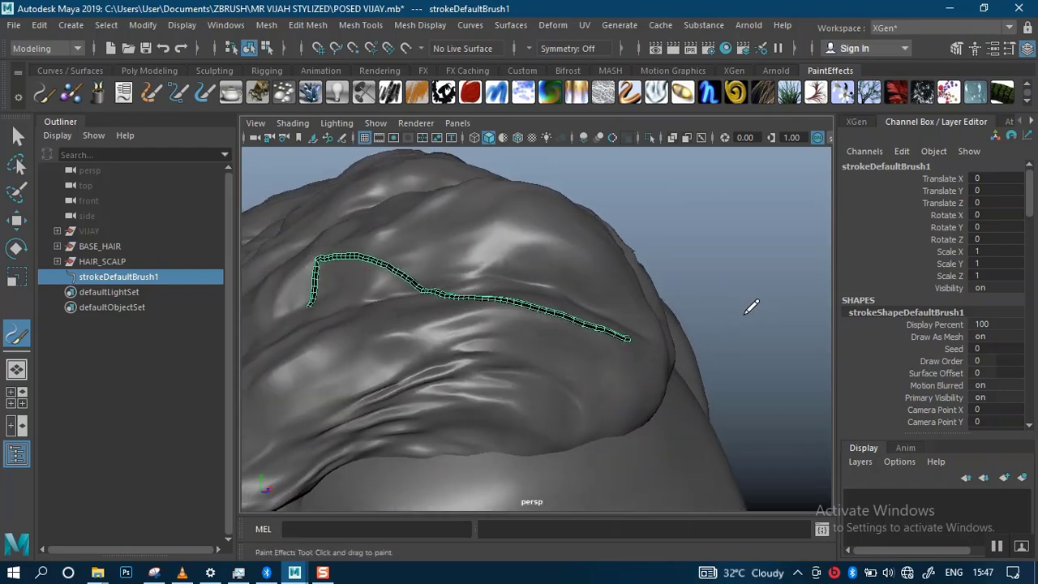
key("ctrl+z")
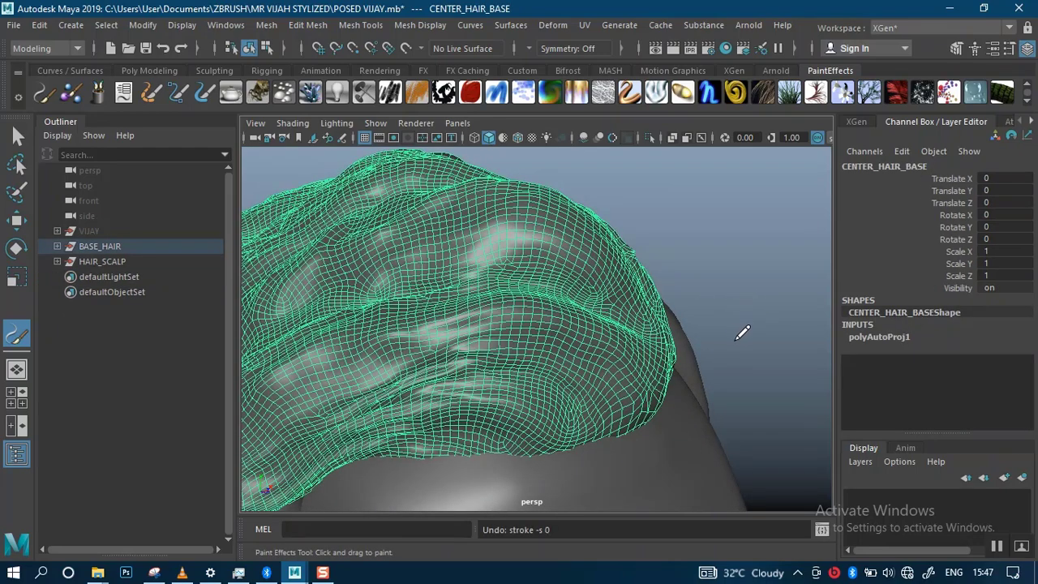
Step: Paint a curved Paint Effects stroke along the front wave of the center hair base and convert it to curves
left_click_drag(746, 329, 678, 297, "alt")
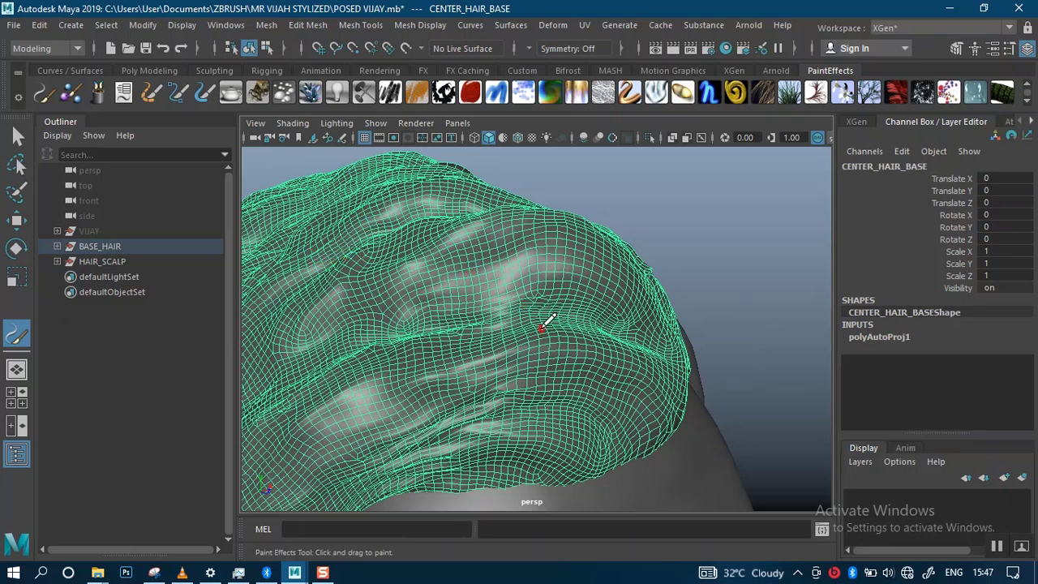
mouse_move(646, 369)
left_mouse_down()
mouse_move(532, 345)
mouse_move(464, 373)
left_mouse_up()
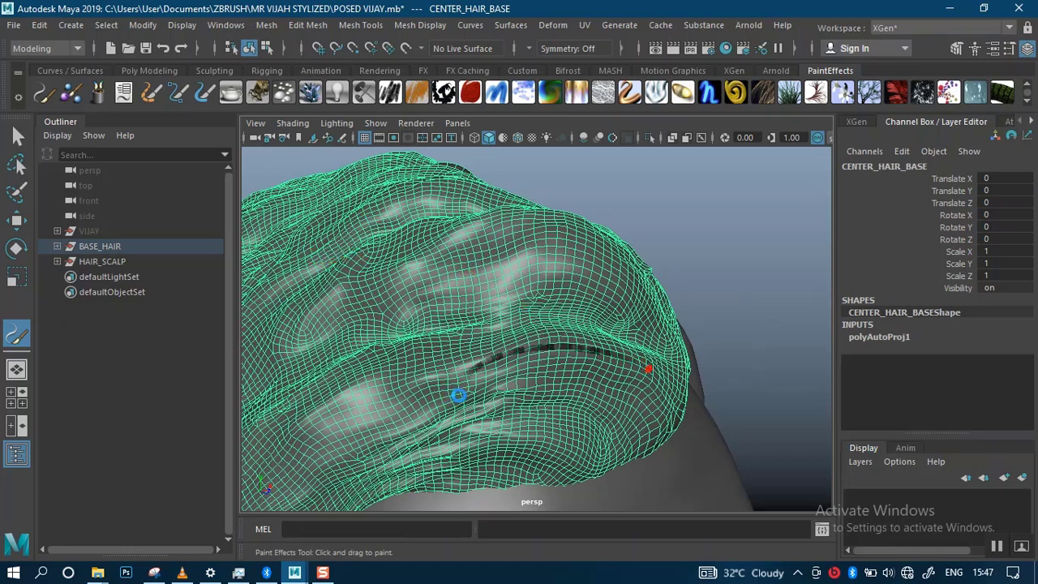
mouse_move(769, 293)
left_mouse_down("alt")
mouse_move(662, 262)
mouse_move(651, 246)
mouse_move(717, 278)
left_mouse_up("alt")
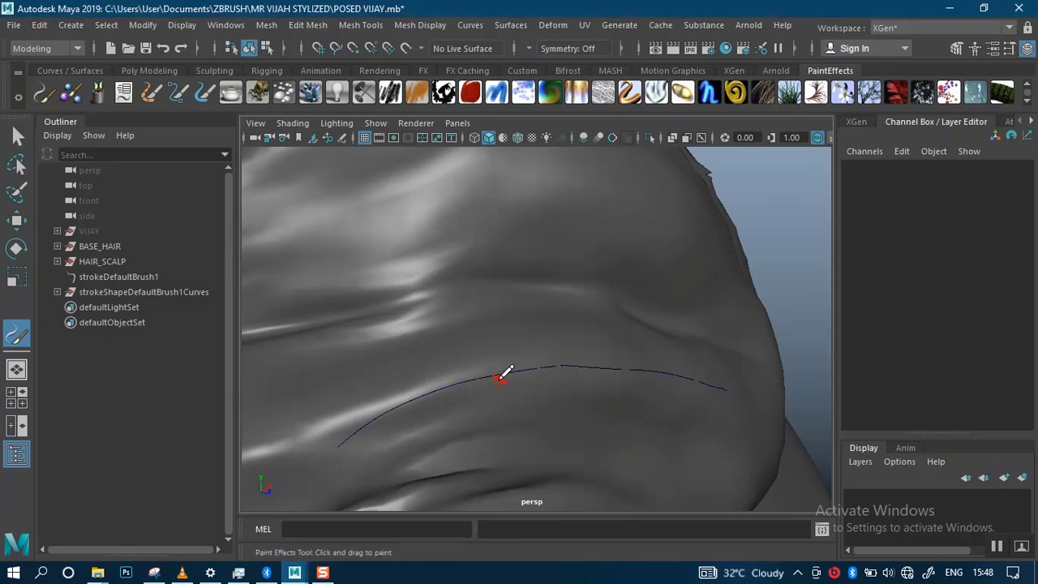
Step: Try deleting strokeDefaultBrush1 while keeping its converted curves group, and undo the deletion
left_click(129, 277)
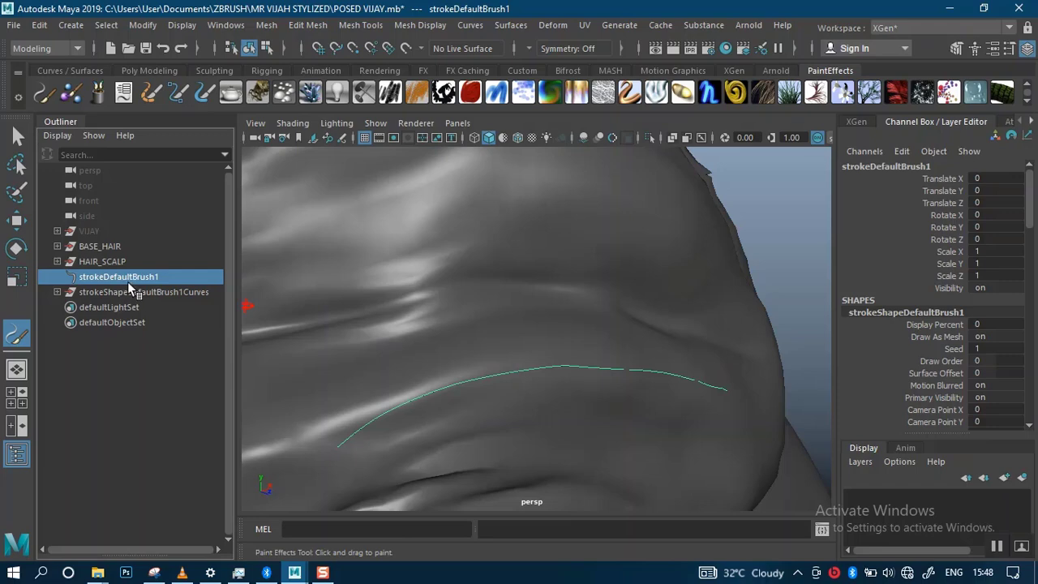
scroll(429, 301, "down", 3)
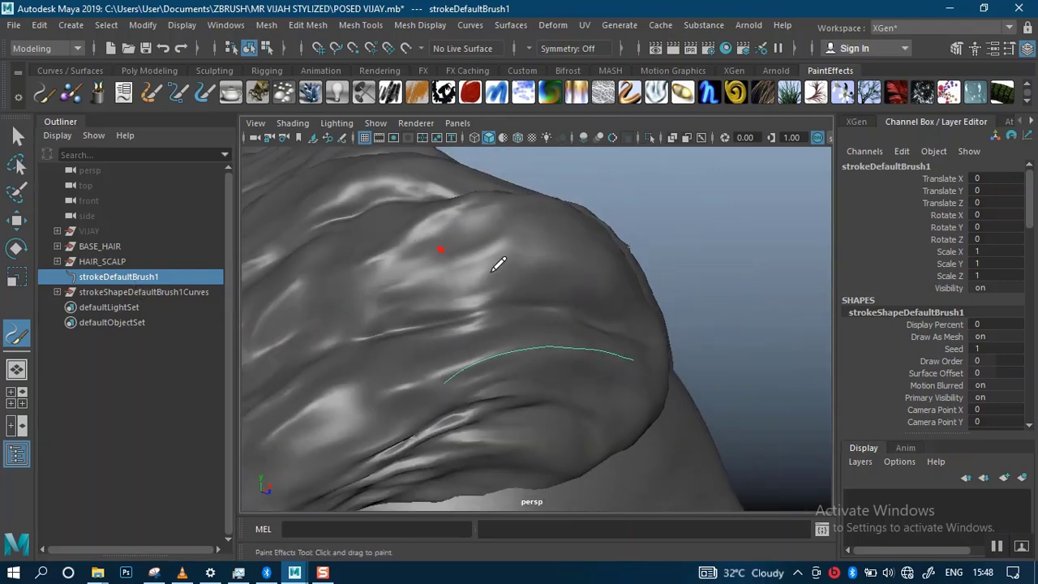
scroll(514, 222, "down", 3)
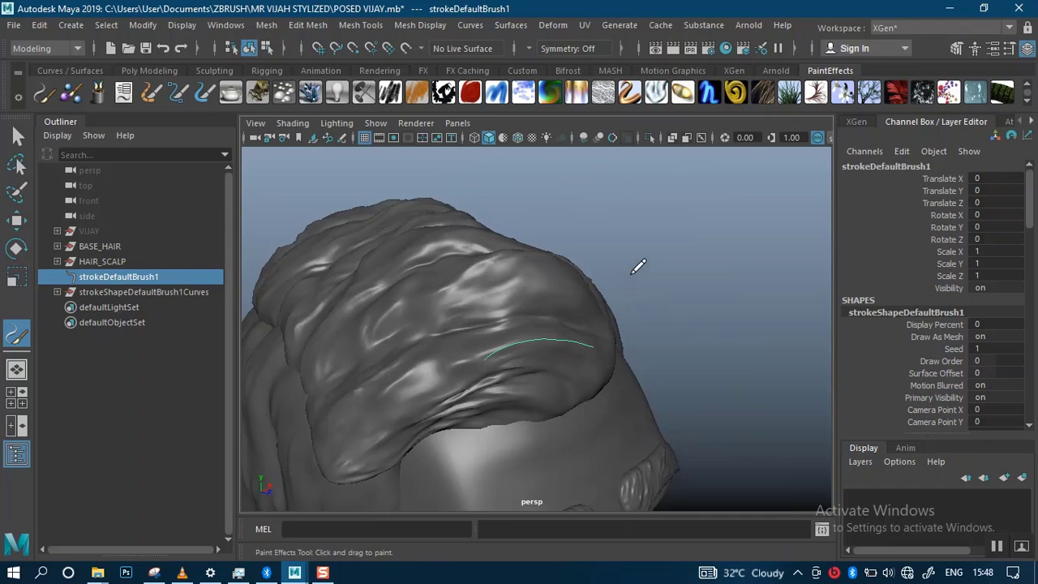
mouse_move(638, 274)
left_mouse_down("alt")
mouse_move(653, 289)
mouse_move(621, 262)
mouse_move(603, 308)
mouse_move(491, 327)
mouse_move(466, 303)
mouse_move(494, 297)
mouse_move(477, 287)
mouse_move(540, 280)
mouse_move(496, 331)
left_mouse_up("alt")
key("Delete")
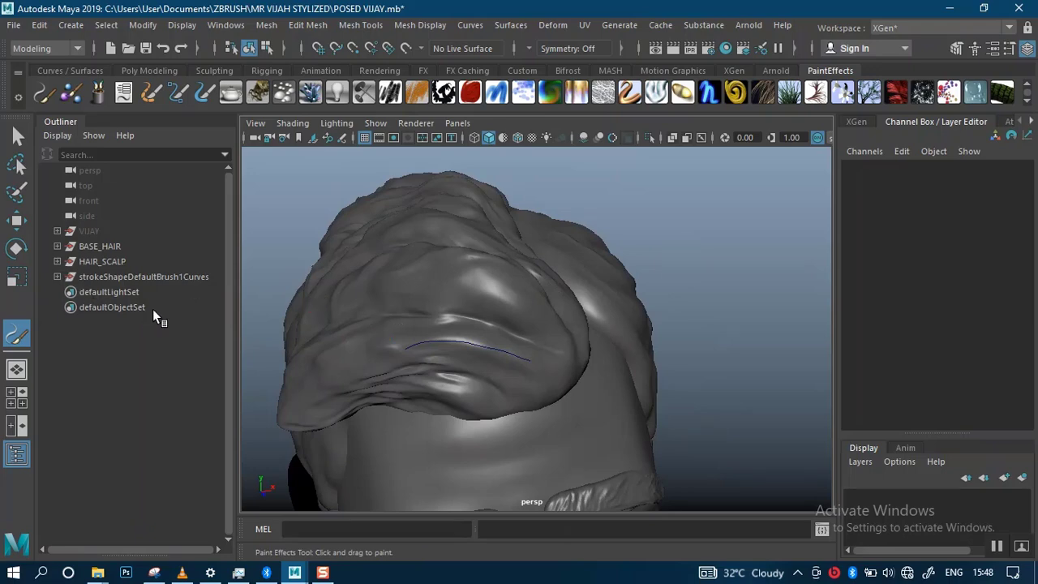
key("ctrl+z")
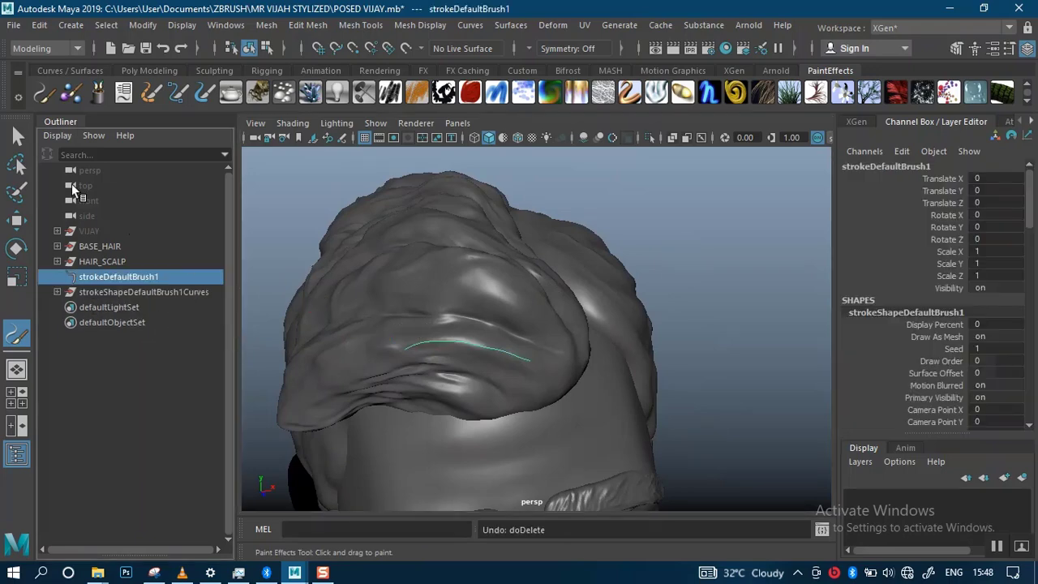
Step: Return to the Select Tool and hide the HAIR_SCALP group
left_click(17, 135)
left_click(459, 325)
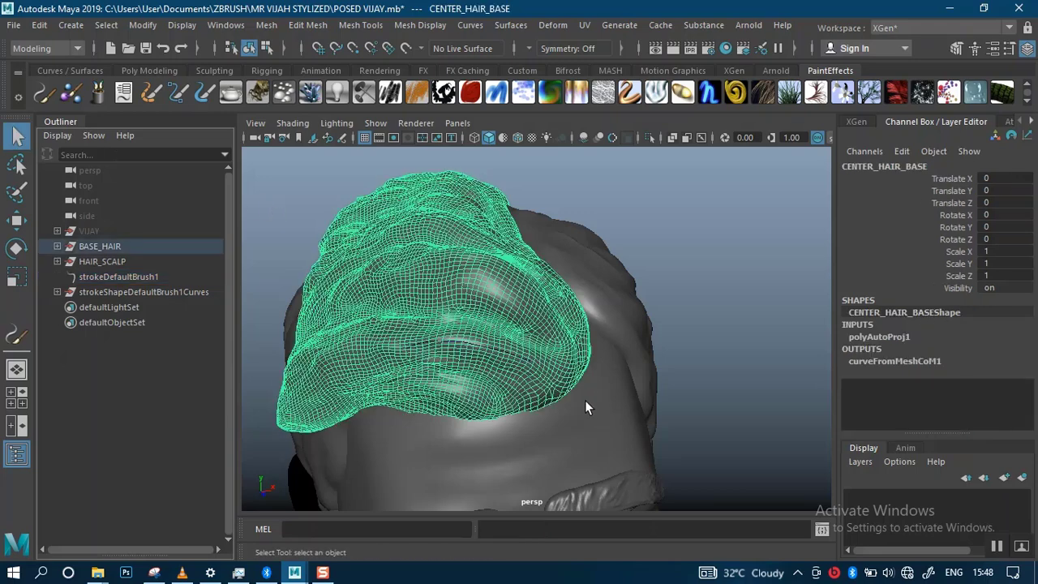
right_click_drag(583, 367, 553, 312, "alt")
left_click_drag(600, 329, 594, 319, "alt")
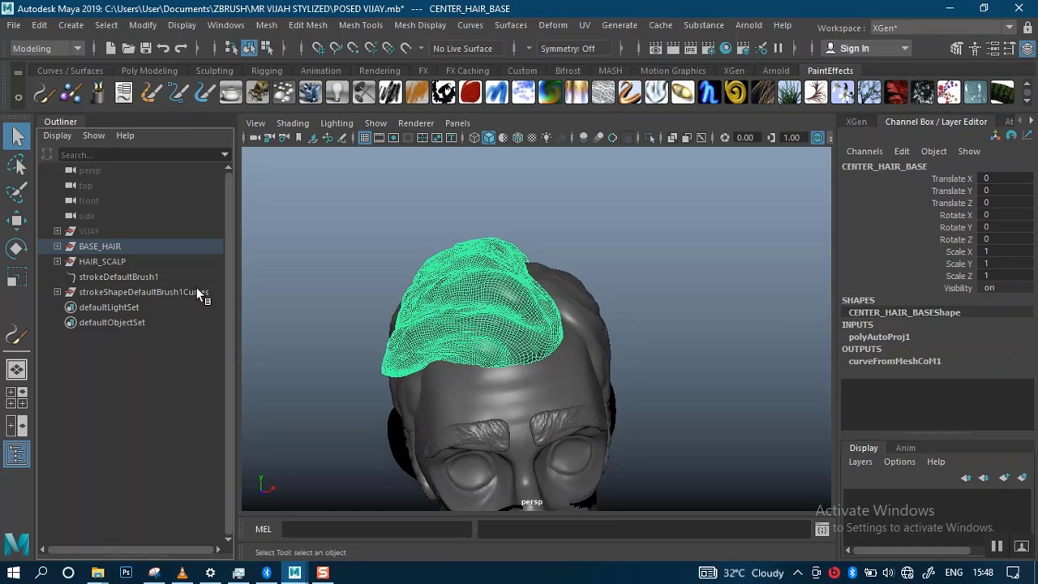
right_click_drag(540, 394, 500, 334, "alt")
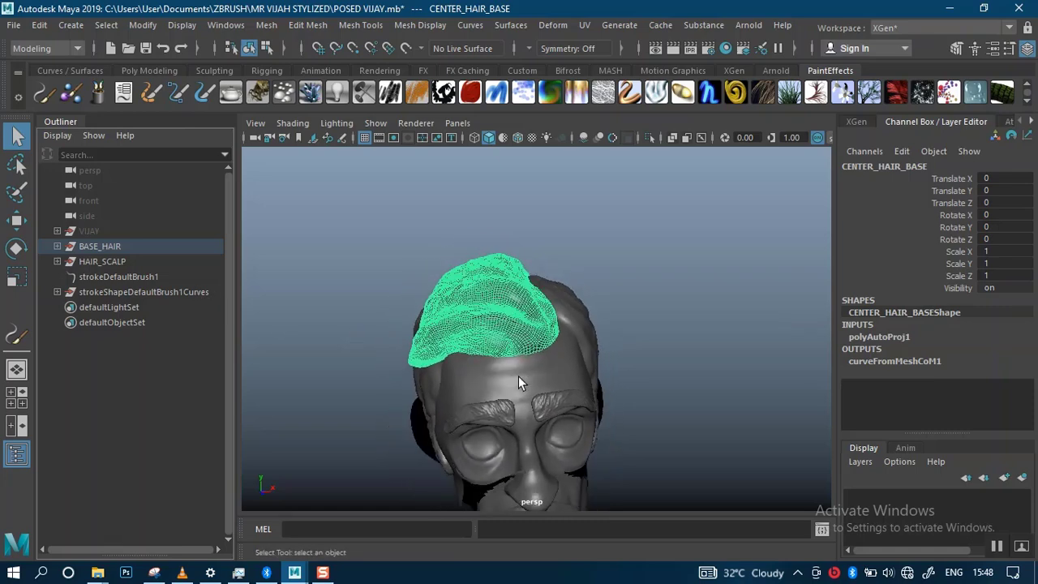
right_click_drag(519, 376, 486, 388, "alt")
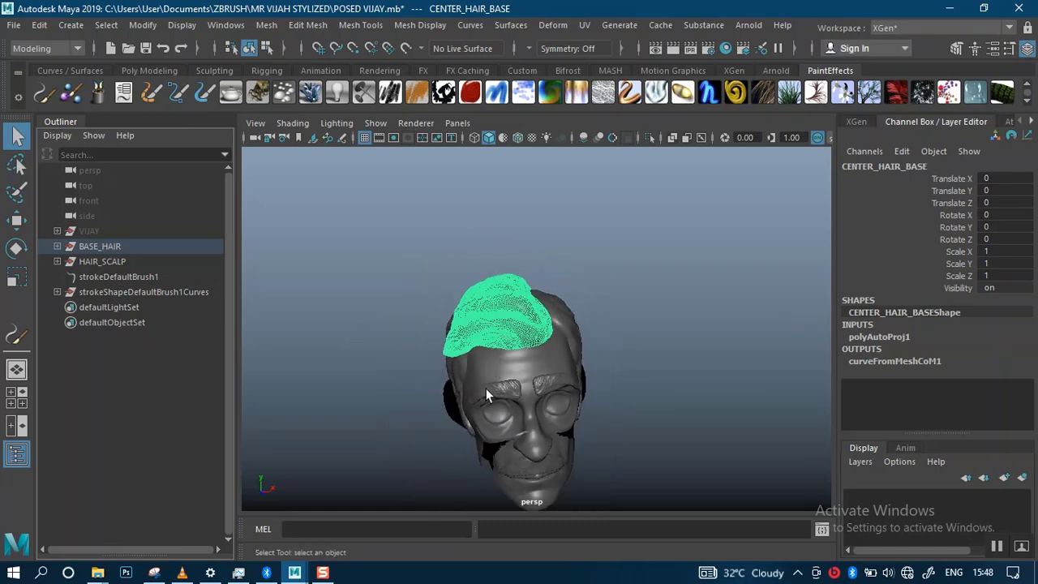
left_click(75, 260)
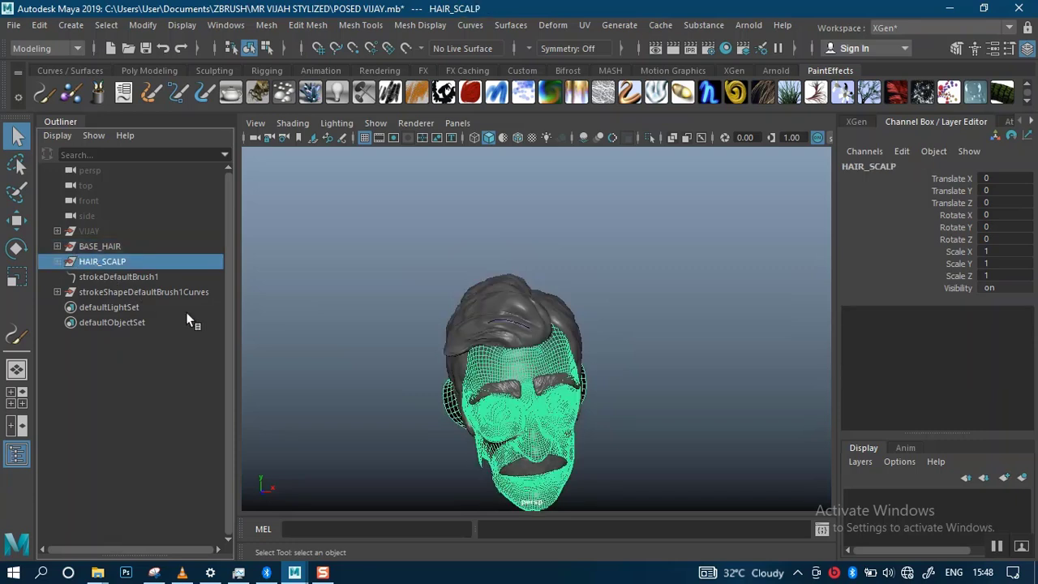
key("ctrl+h")
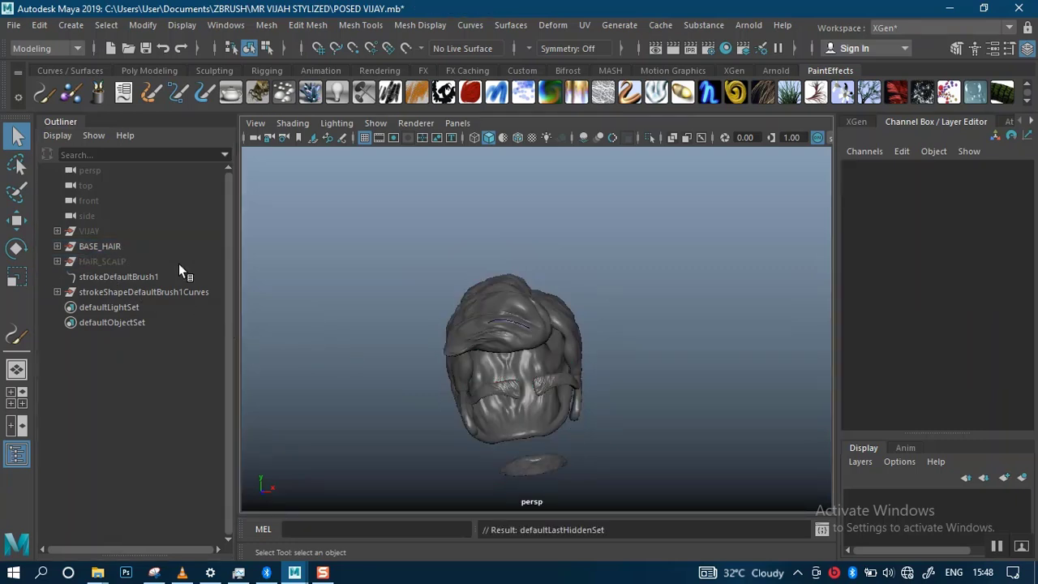
Step: Hide the eyebrow, side hair, teddy hair and mustache bases in the BASE_HAIR group, leaving only the center hair base
left_click(57, 245)
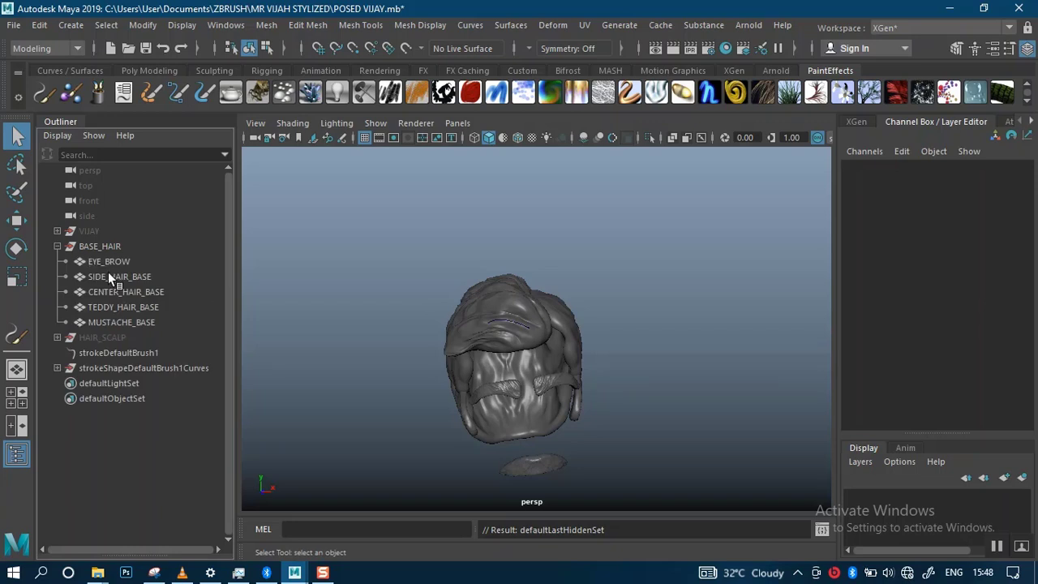
left_click(118, 323)
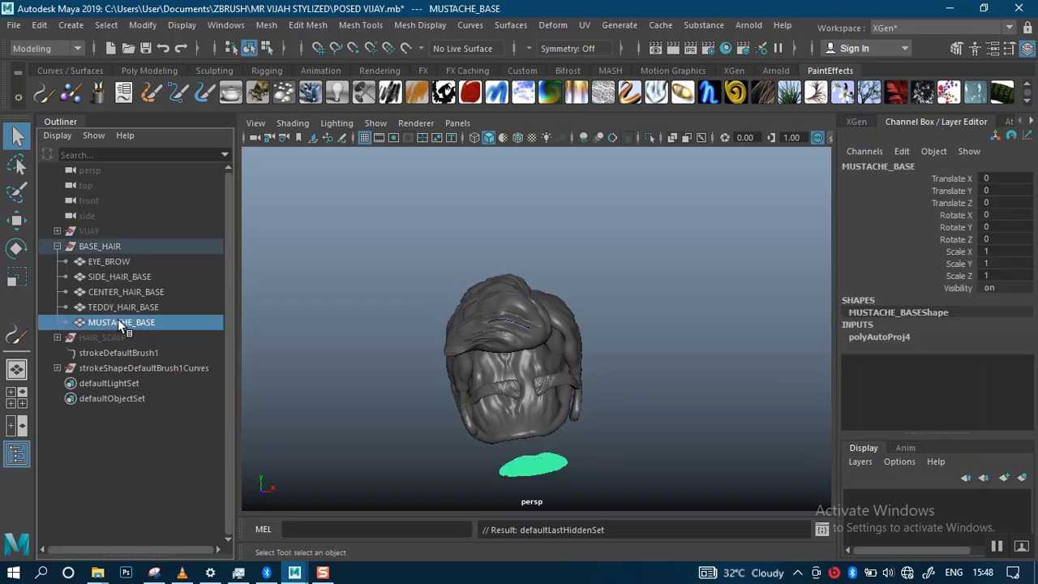
left_click(488, 322)
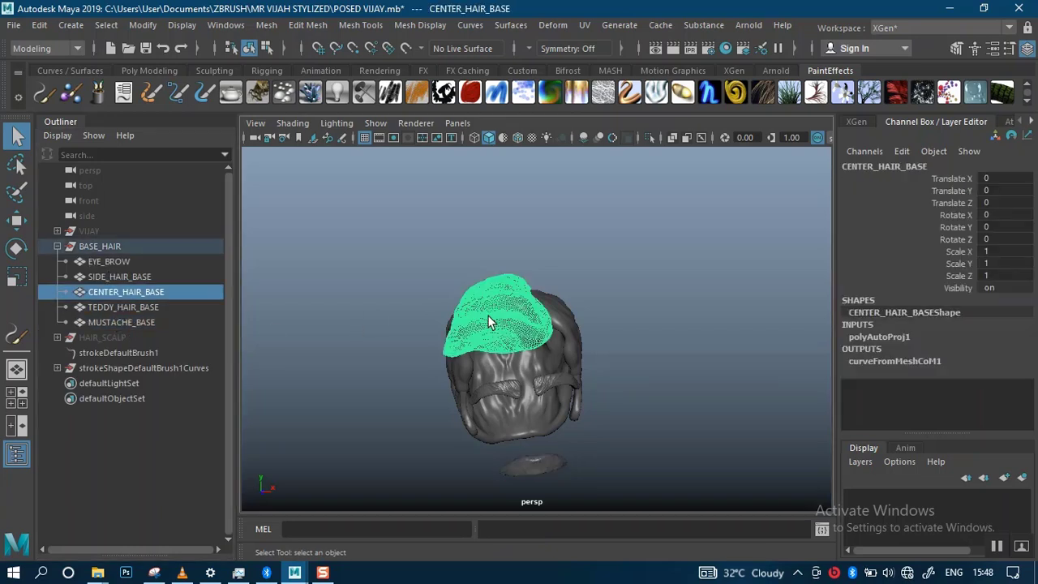
left_click(135, 274)
left_click(129, 263, "ctrl")
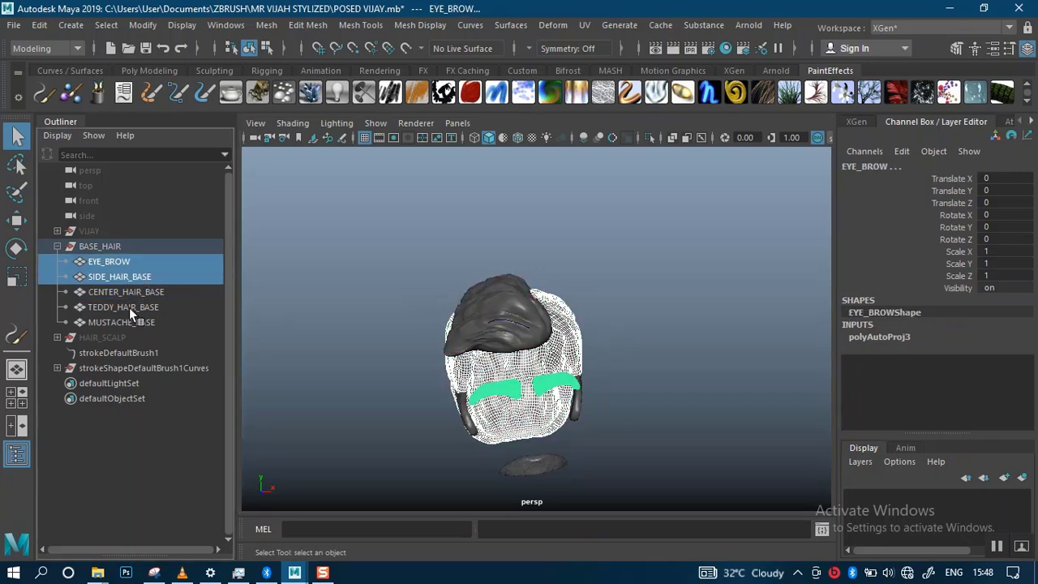
left_click(129, 307, "ctrl")
left_click(133, 323, "ctrl")
key("ctrl+h")
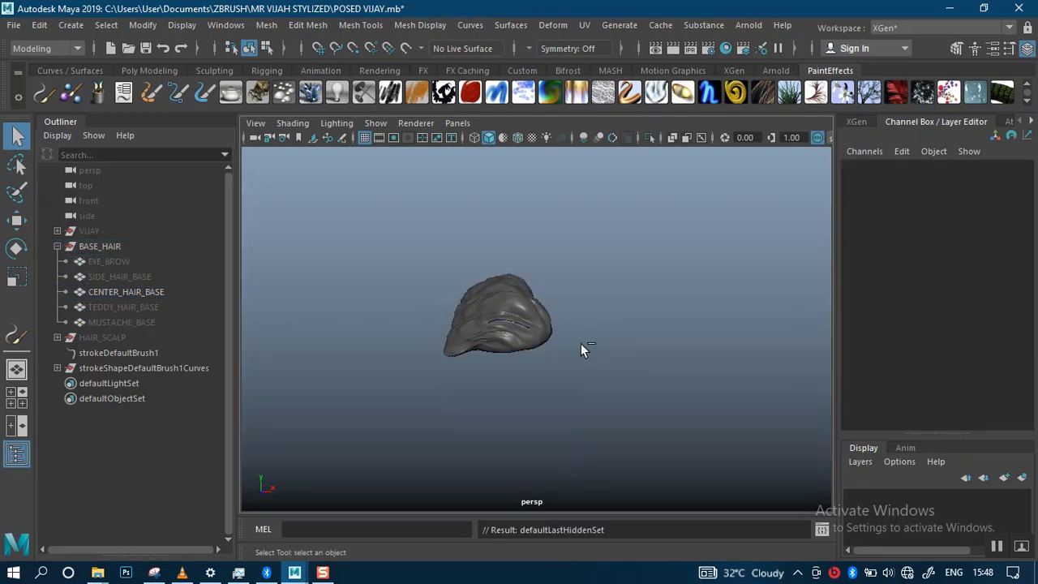
Step: Reactivate the Paint Effects Tool and frame the front of the isolated center hair base for painting
right_click_drag(546, 343, 600, 478, "alt")
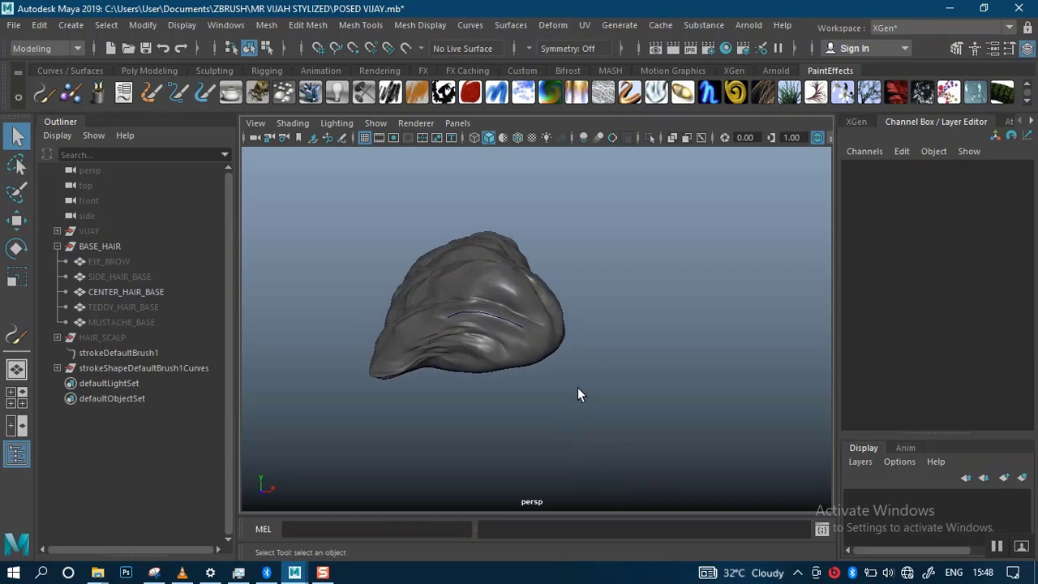
left_click_drag(577, 348, 581, 371, "alt")
scroll(576, 370, "up", 3)
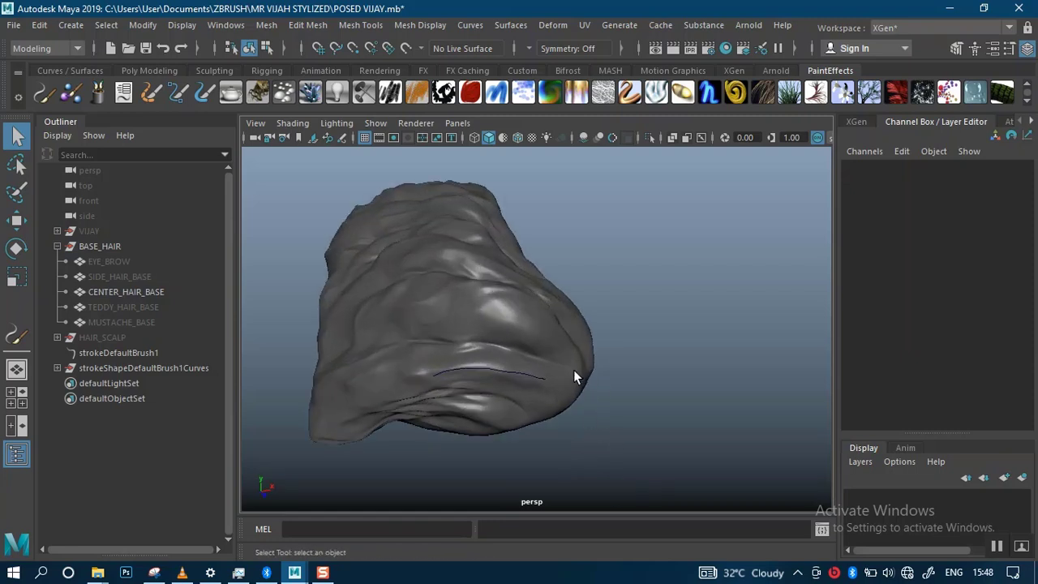
left_click(43, 95)
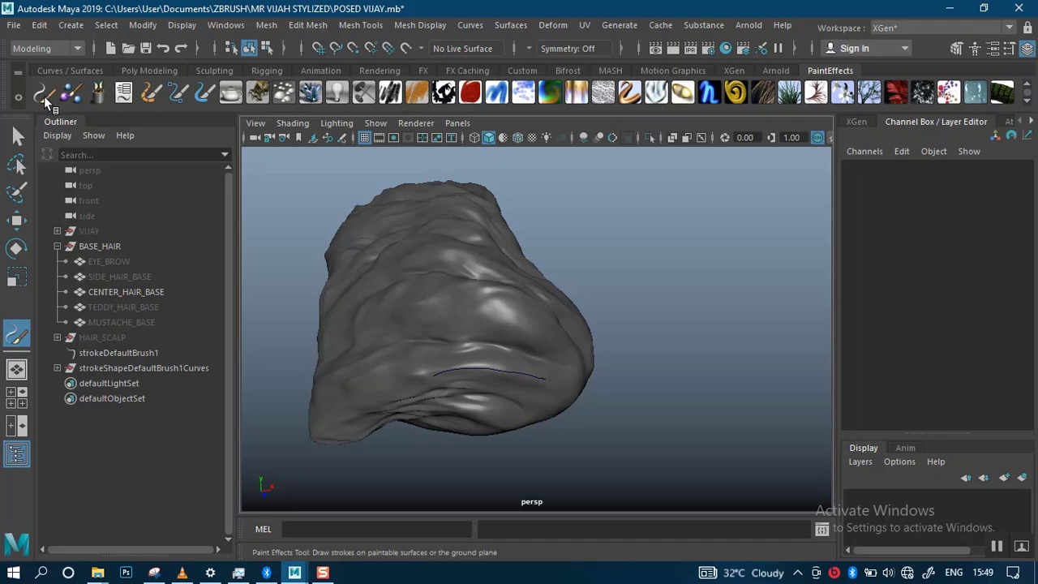
left_click_drag(491, 259, 554, 252, "alt")
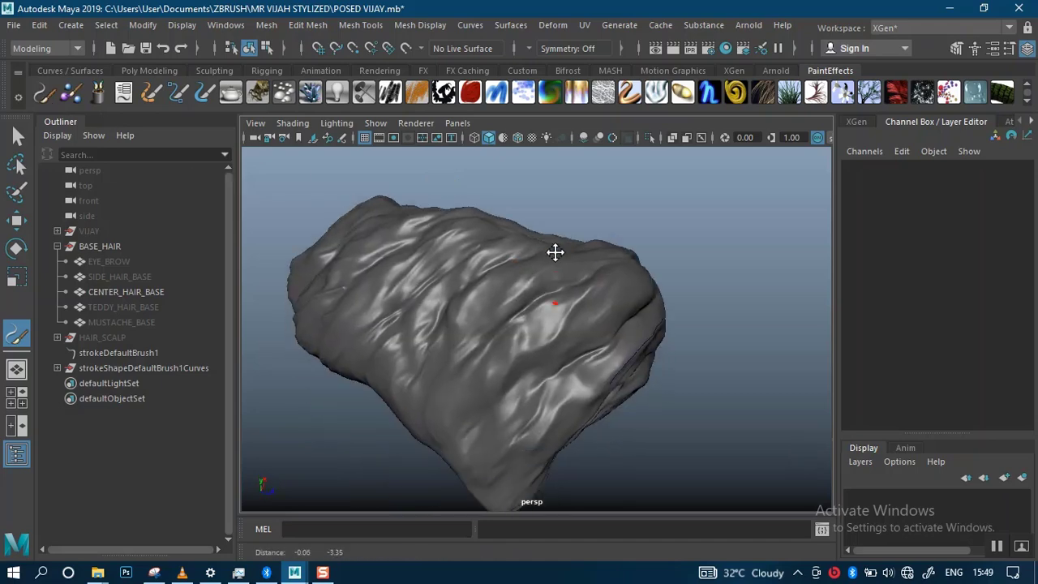
mouse_move(605, 310)
left_mouse_down("alt")
mouse_move(605, 320)
mouse_move(610, 310)
left_mouse_up("alt")
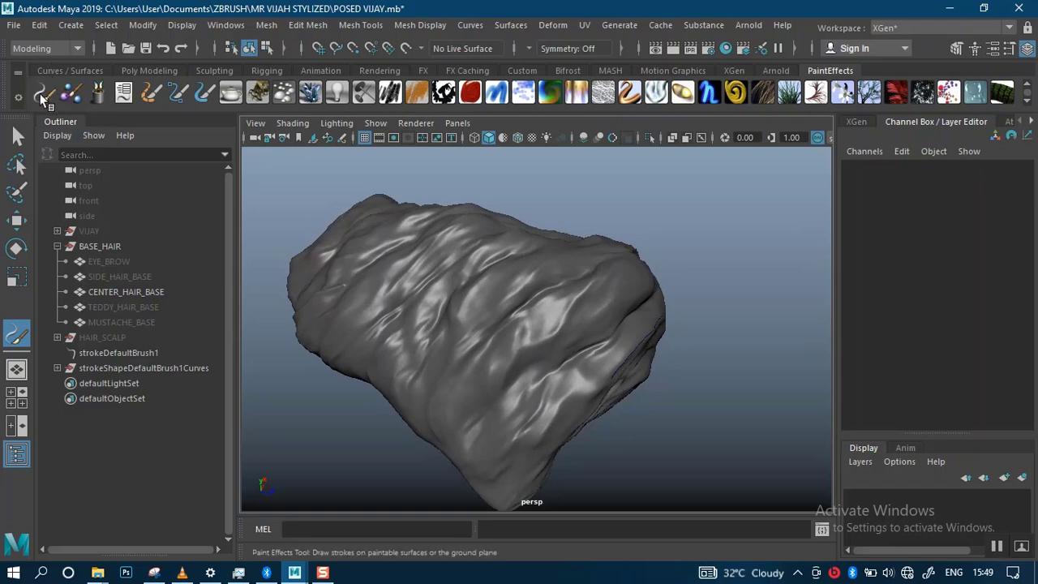
mouse_move(540, 245)
left_mouse_down("alt")
mouse_move(560, 300)
mouse_move(565, 361)
mouse_move(538, 332)
mouse_move(524, 278)
mouse_move(542, 220)
mouse_move(498, 227)
mouse_move(572, 255)
mouse_move(595, 239)
mouse_move(597, 301)
mouse_move(621, 371)
left_mouse_up("alt")
Step: Try a Paint Effects stroke across the lower front of the center hair base and undo it
mouse_move(611, 335)
left_mouse_down()
mouse_move(553, 279)
mouse_move(488, 267)
mouse_move(415, 295)
mouse_move(343, 394)
mouse_move(337, 426)
left_mouse_up()
key("ctrl+z")
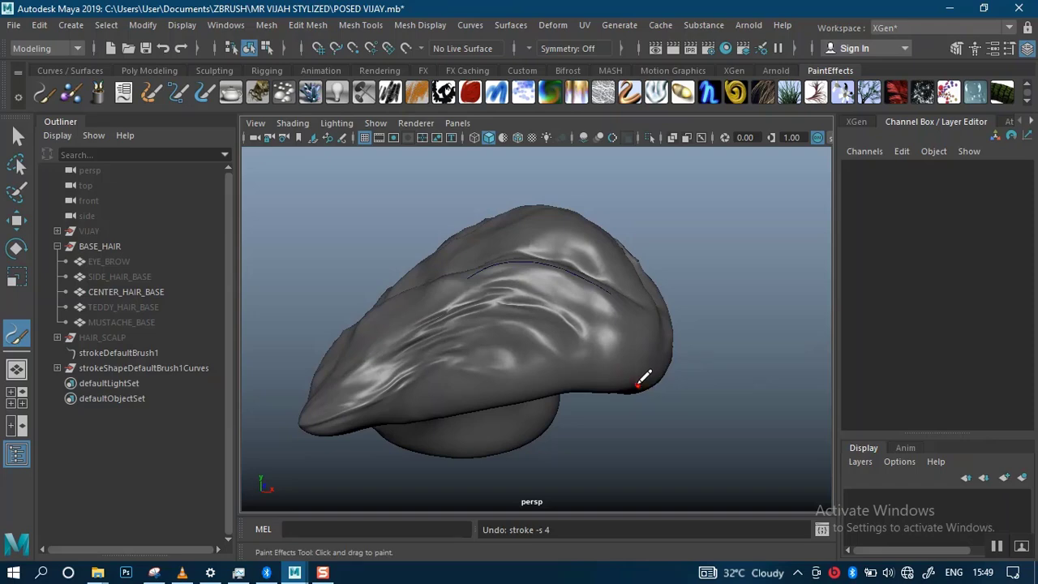
Step: Paint two Paint Effects strokes across the front of the center hair base, one above the other
mouse_move(640, 379)
left_mouse_down()
mouse_move(598, 318)
mouse_move(505, 304)
mouse_move(424, 330)
mouse_move(342, 396)
mouse_move(290, 415)
left_mouse_up()
mouse_move(565, 352)
left_mouse_down("alt")
mouse_move(579, 399)
mouse_move(606, 391)
left_mouse_up("alt")
mouse_move(630, 360)
left_mouse_down("alt")
mouse_move(608, 364)
mouse_move(636, 363)
mouse_move(546, 308)
mouse_move(442, 337)
mouse_move(364, 378)
mouse_move(301, 382)
left_mouse_up("alt")
mouse_move(637, 308)
left_mouse_down("alt")
mouse_move(723, 320)
mouse_move(731, 311)
left_mouse_up("alt")
right_click_drag(672, 318, 699, 413, "alt")
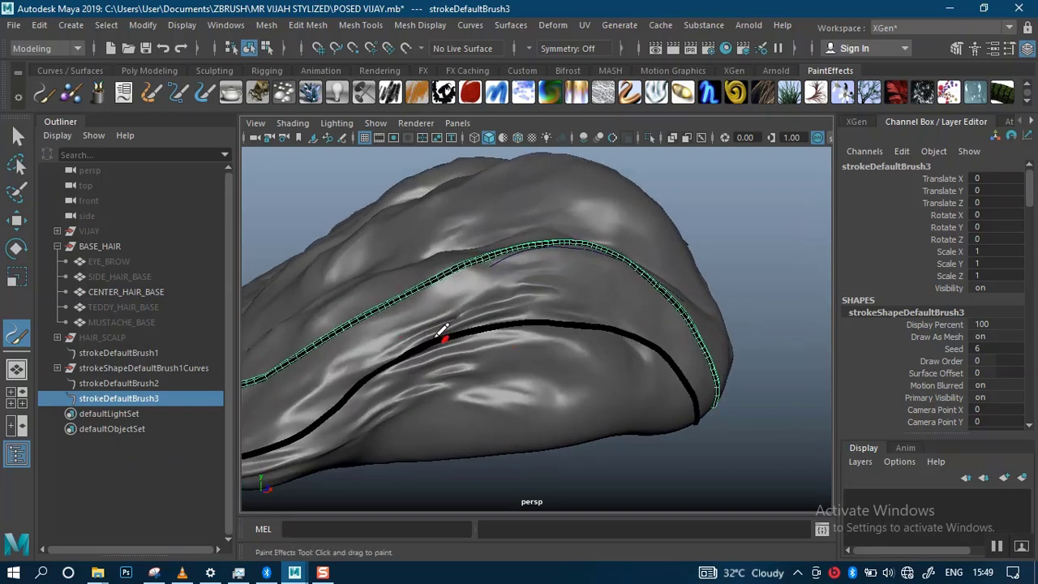
Step: Expand the strokeShapeDefaultBrush1Curves group to inspect curve1, and compare it with strokeDefaultBrush1
left_click(57, 368)
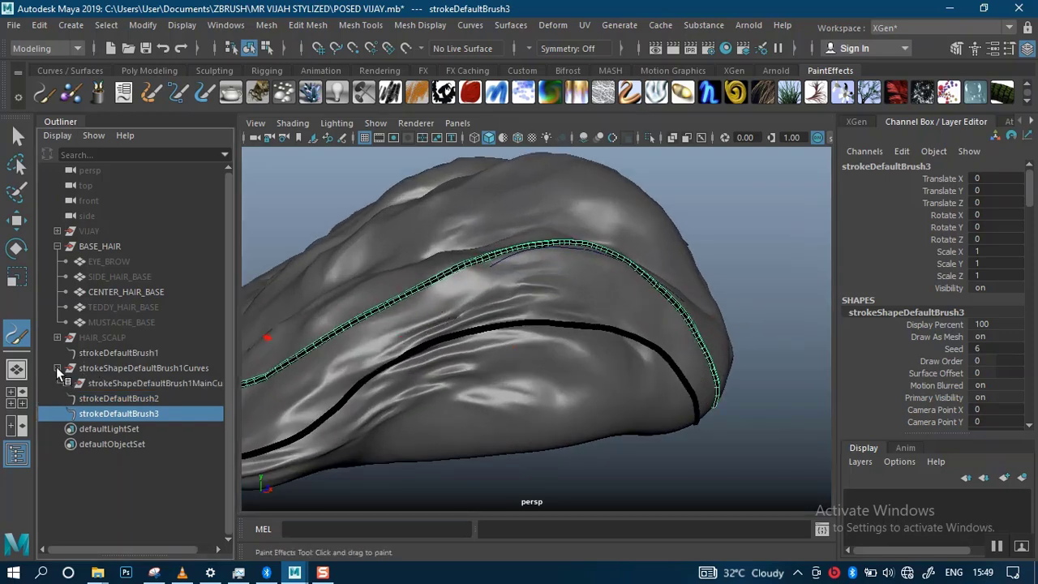
left_click(67, 383)
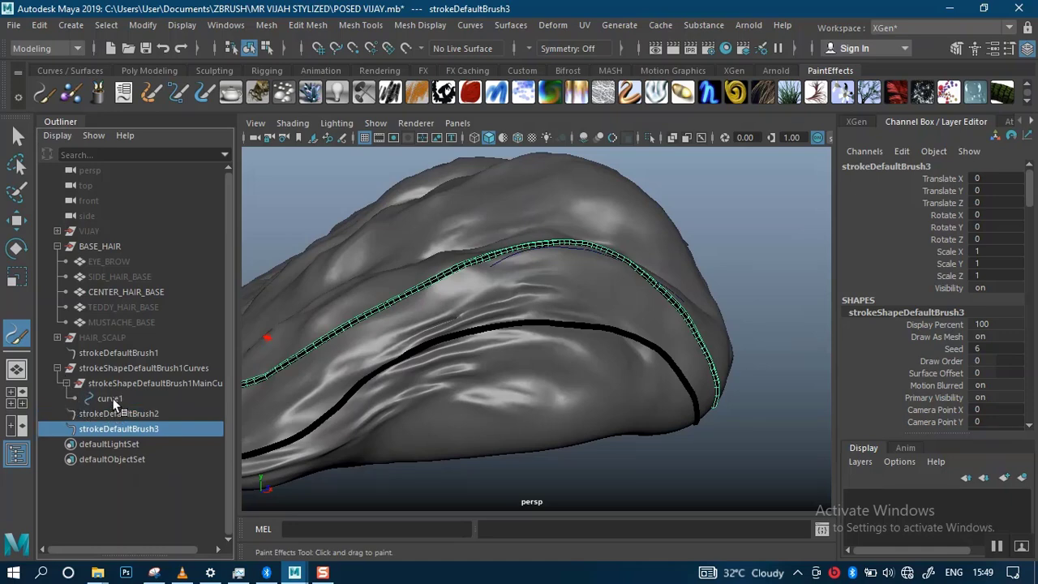
left_click(142, 398)
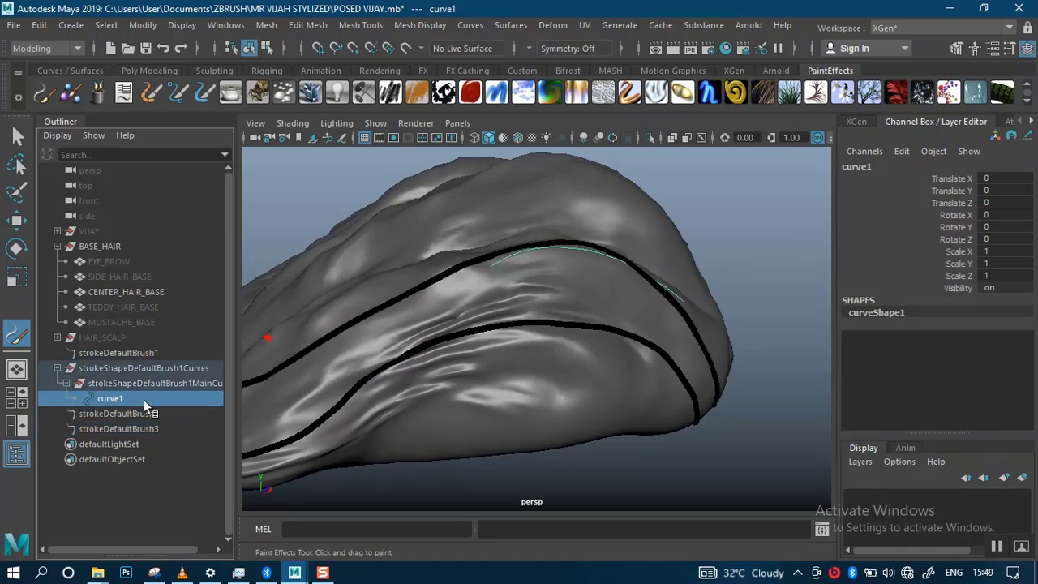
left_click(121, 352)
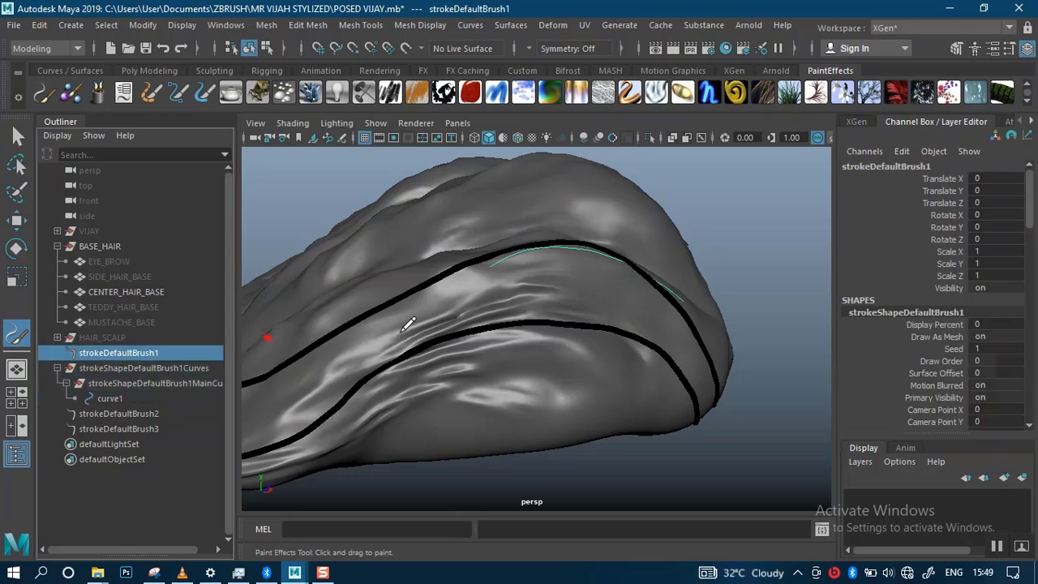
left_click_drag(517, 367, 625, 371, "alt")
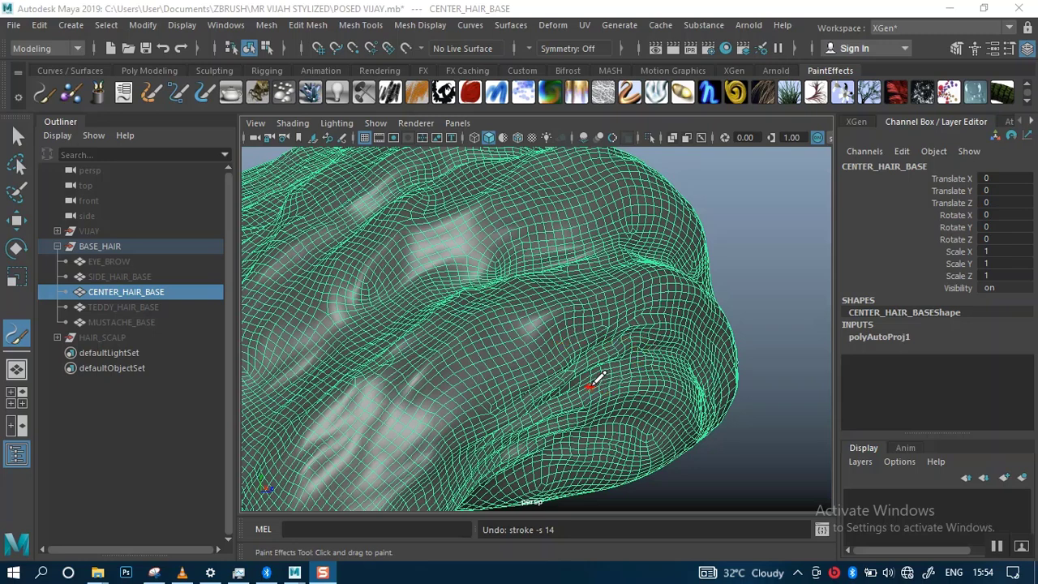
Step: Reactivate the Paint Effects Tool and paint one stroke along the lower front of the center hair base
left_click(44, 97)
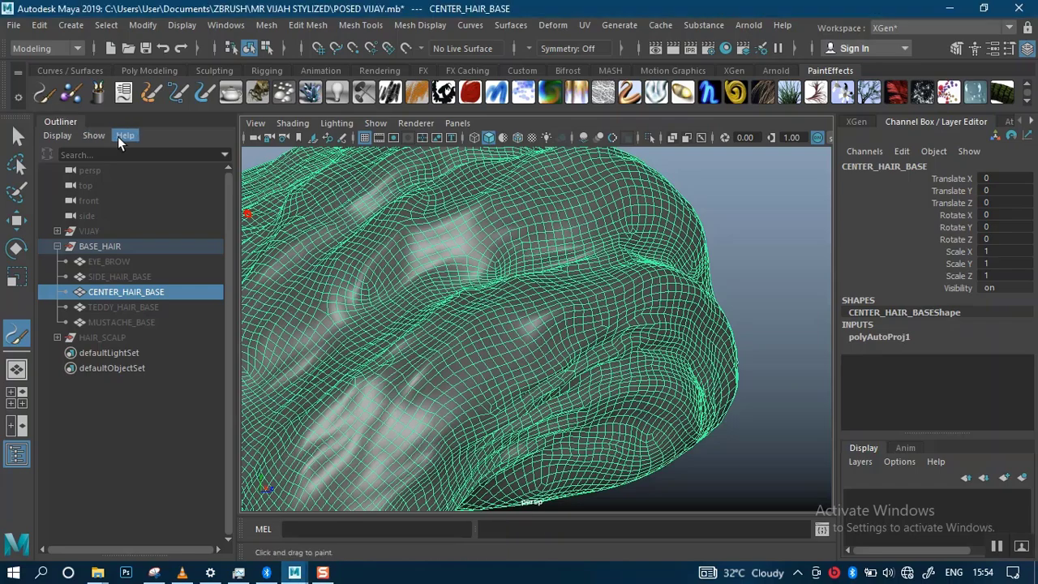
scroll(523, 289, "down", 3)
mouse_move(523, 289)
left_mouse_down("alt")
mouse_move(500, 292)
mouse_move(552, 297)
mouse_move(509, 333)
left_mouse_up("alt")
mouse_move(656, 344)
left_mouse_down("alt")
mouse_move(640, 355)
mouse_move(679, 375)
mouse_move(605, 336)
mouse_move(510, 351)
mouse_move(426, 446)
mouse_move(324, 488)
left_mouse_up("alt")
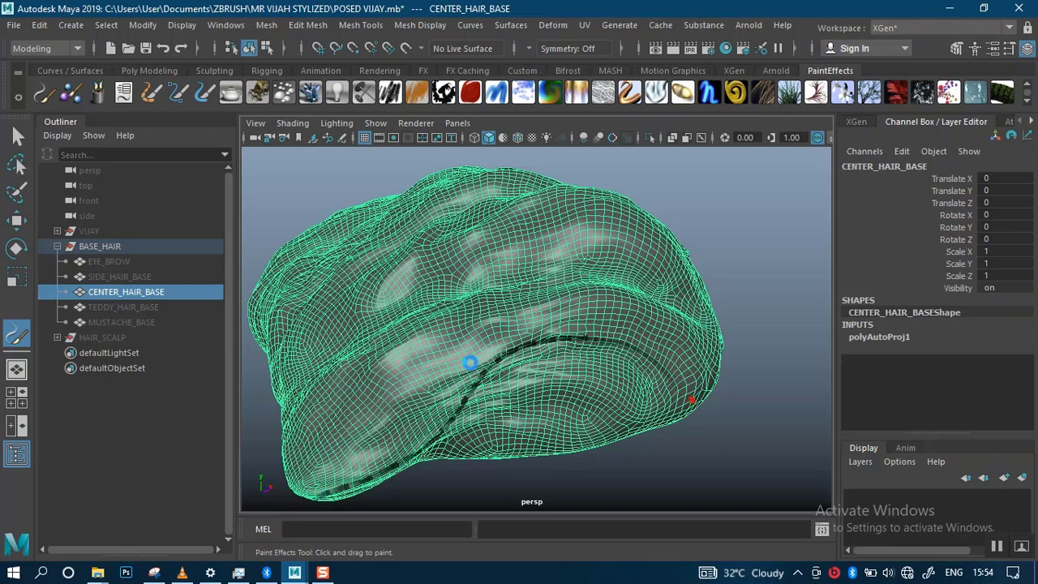
mouse_move(690, 433)
left_mouse_down("alt")
mouse_move(650, 432)
mouse_move(630, 357)
mouse_move(612, 410)
mouse_move(459, 234)
left_mouse_up("alt")
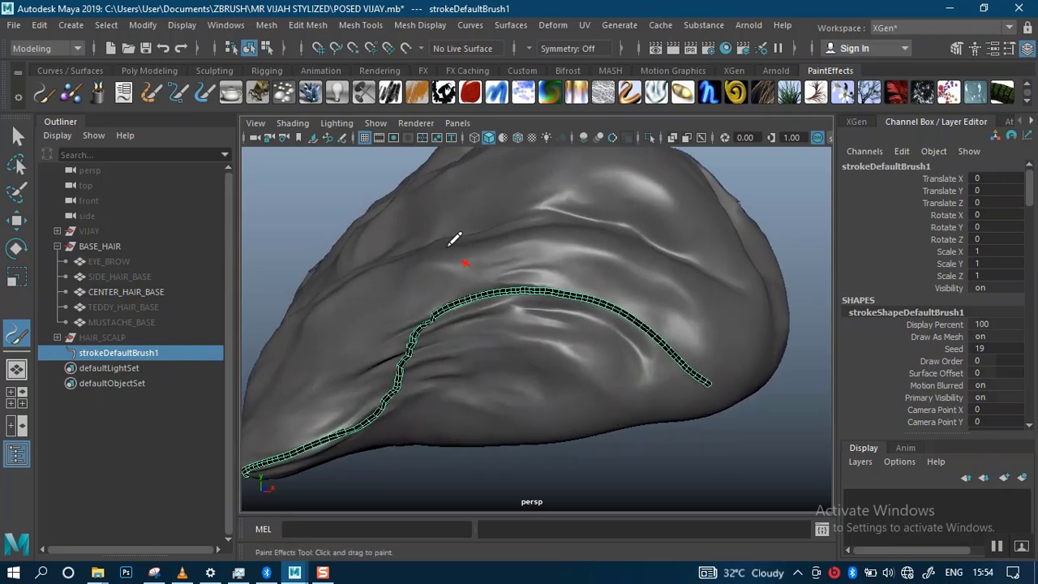
Step: Try converting the painted stroke on the center hair base to a curve and undo the conversion
left_click(175, 89)
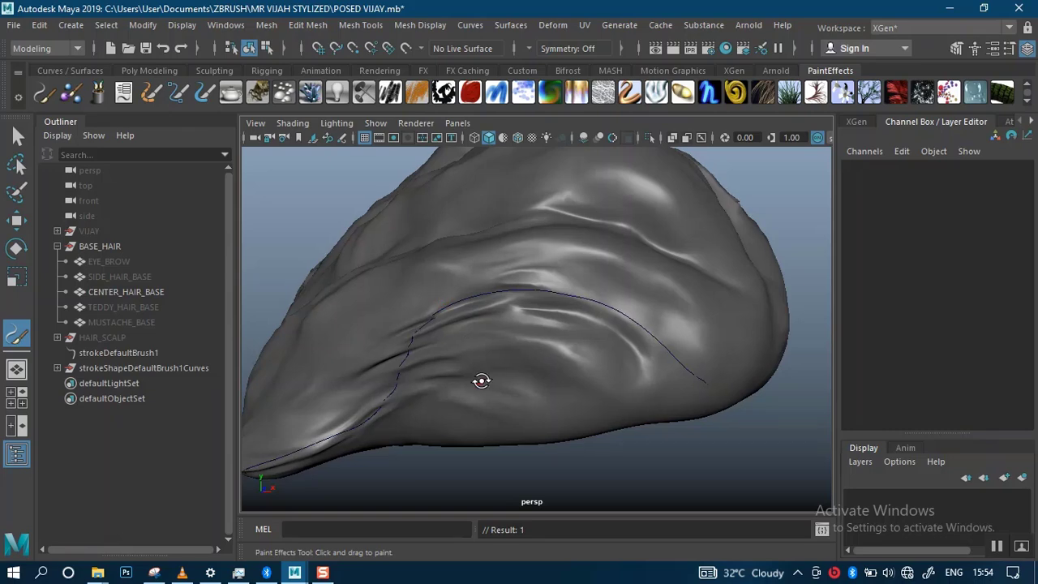
mouse_move(479, 378)
left_mouse_down("alt")
mouse_move(523, 368)
mouse_move(513, 384)
left_mouse_up("alt")
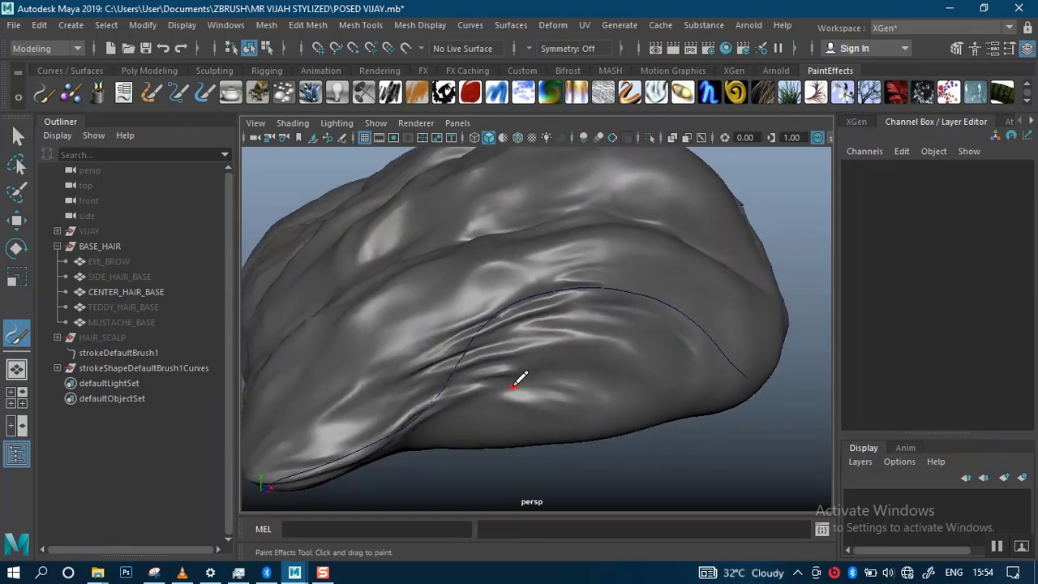
key("ctrl+z")
Step: Paint two more wavy strokes above the first one on the center hair base
left_click_drag(562, 287, 595, 301, "alt")
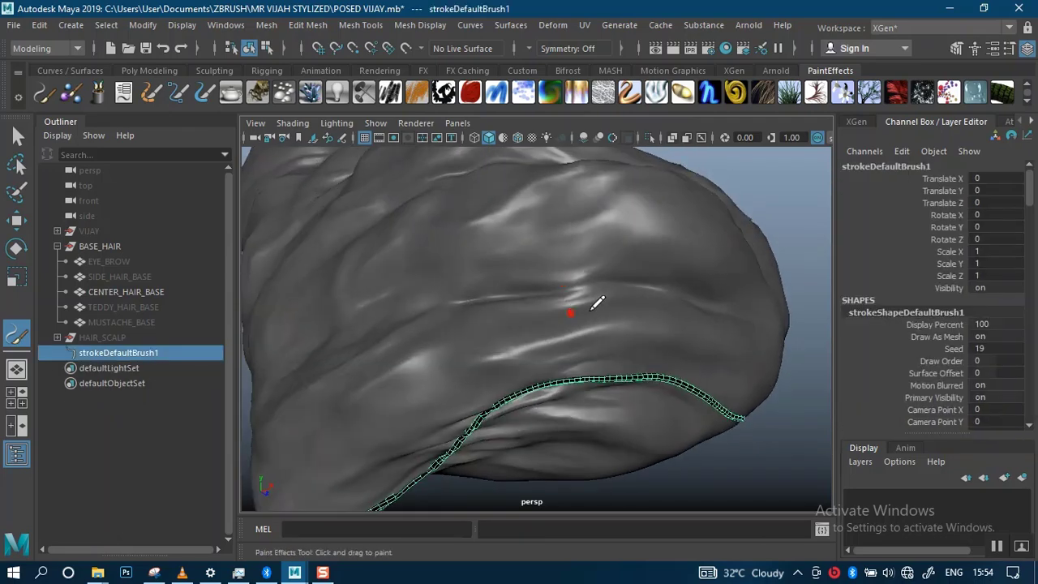
mouse_move(742, 356)
left_mouse_down()
mouse_move(688, 303)
mouse_move(528, 294)
mouse_move(424, 380)
mouse_move(286, 413)
left_mouse_up()
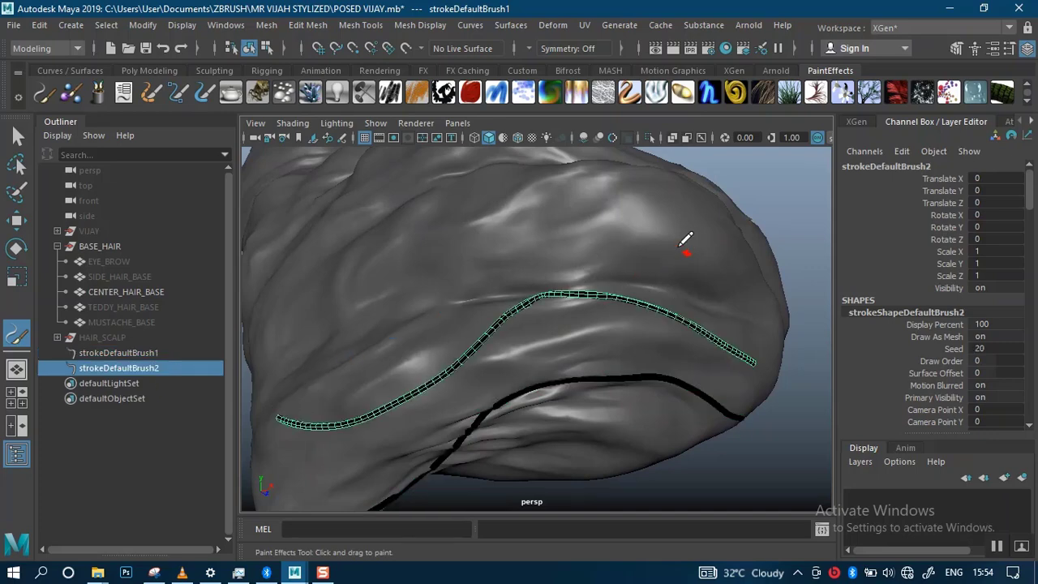
mouse_move(686, 248)
left_mouse_down()
mouse_move(521, 227)
mouse_move(287, 334)
left_mouse_up()
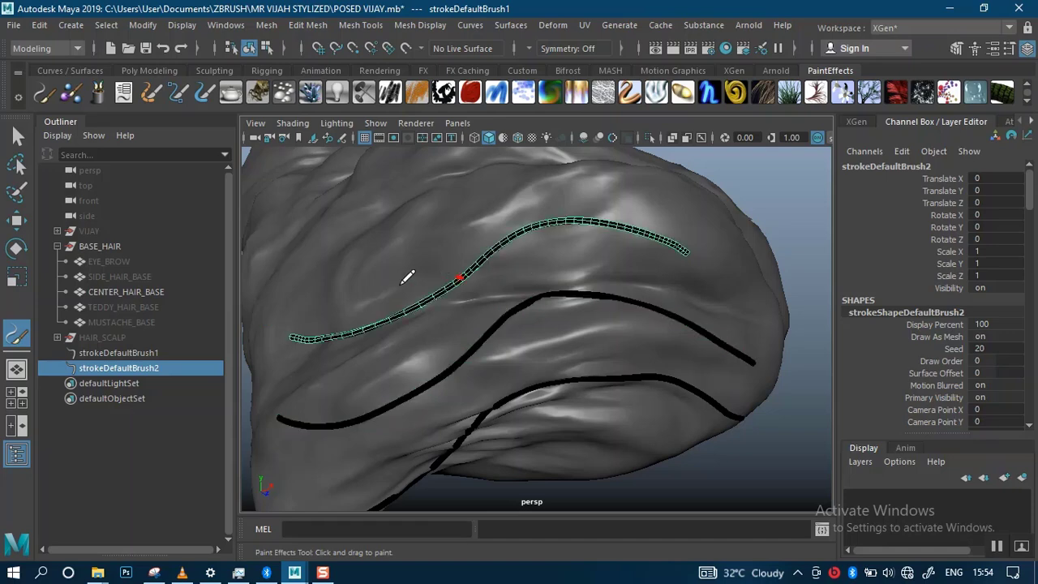
Step: Convert strokeDefaultBrush1 through strokeDefaultBrush3 to curves and check them against the hair surface
left_click(94, 354)
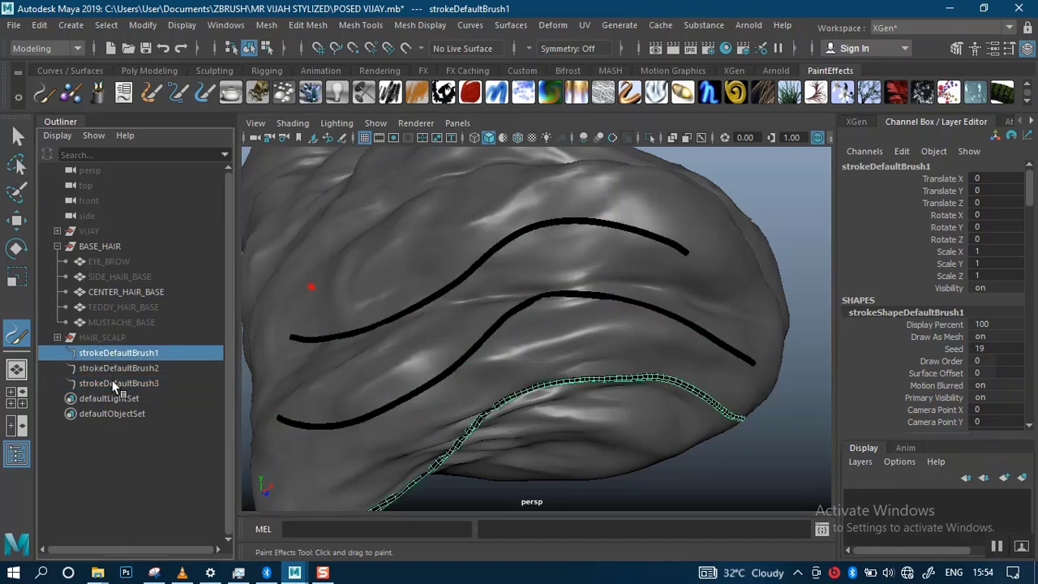
left_click(112, 381, "shift")
left_click(176, 92)
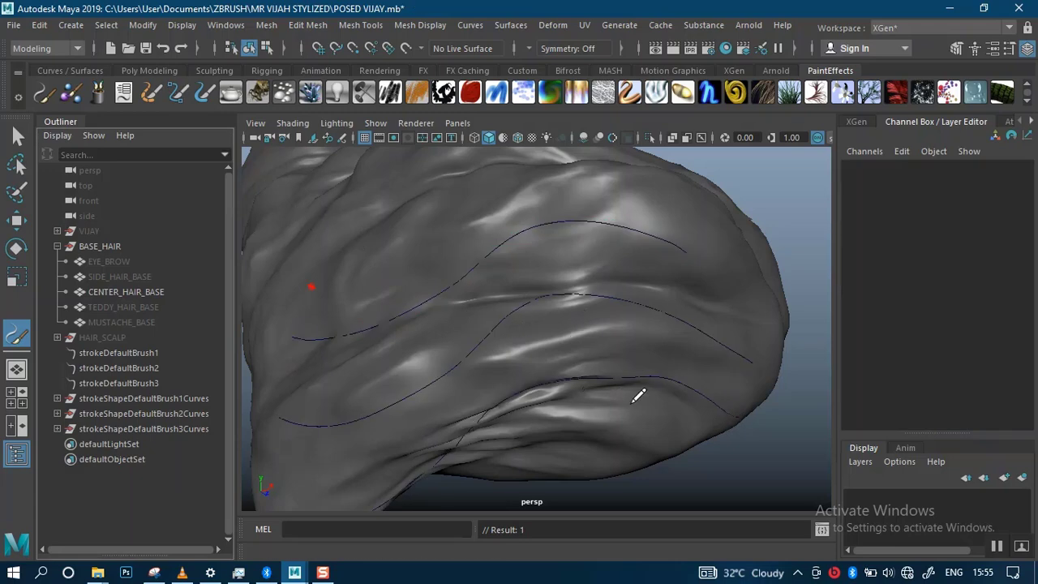
left_click_drag(639, 395, 610, 365, "alt")
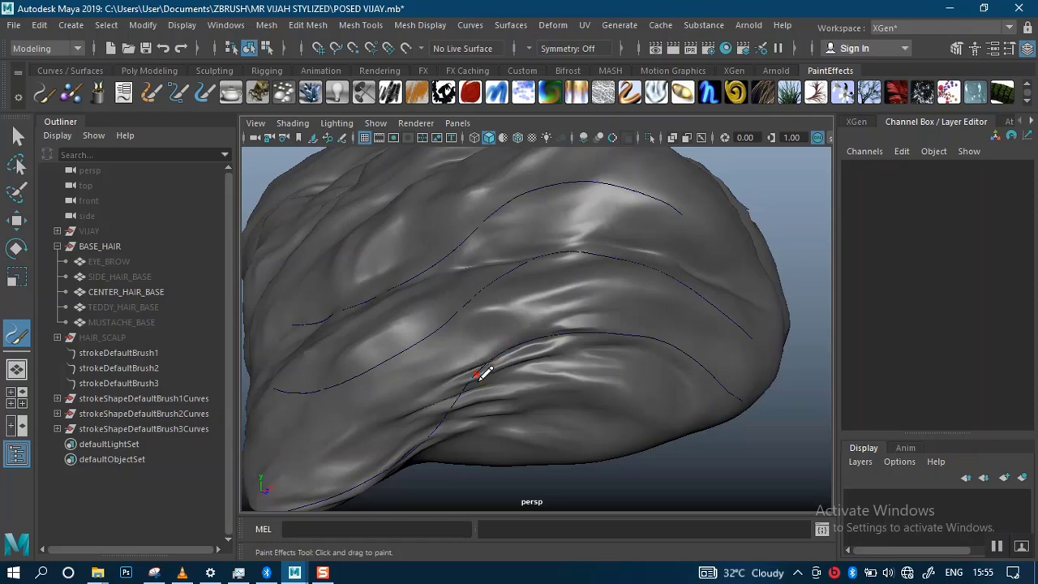
mouse_move(526, 343)
left_mouse_down("alt")
mouse_move(589, 370)
mouse_move(490, 359)
mouse_move(481, 343)
left_mouse_up("alt")
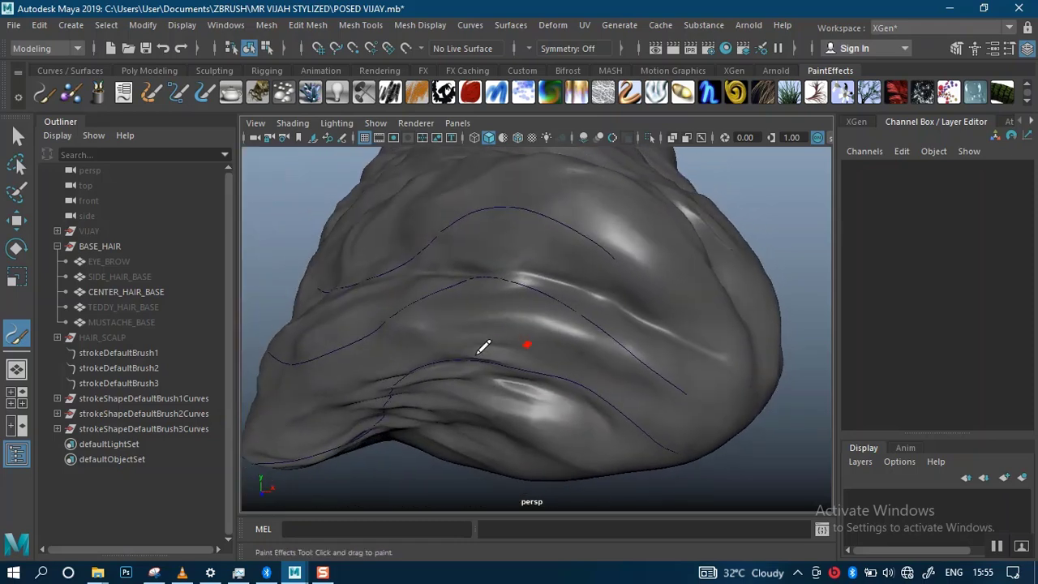
Step: Delete the three strokes together with their three generated curve groups
left_click(113, 359)
left_click(132, 427, "shift")
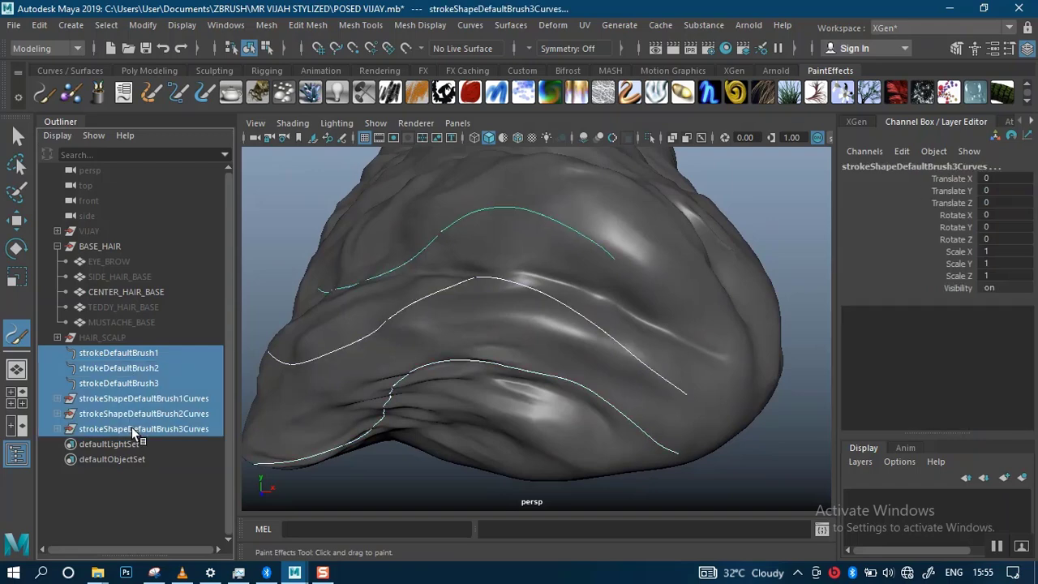
key("Delete")
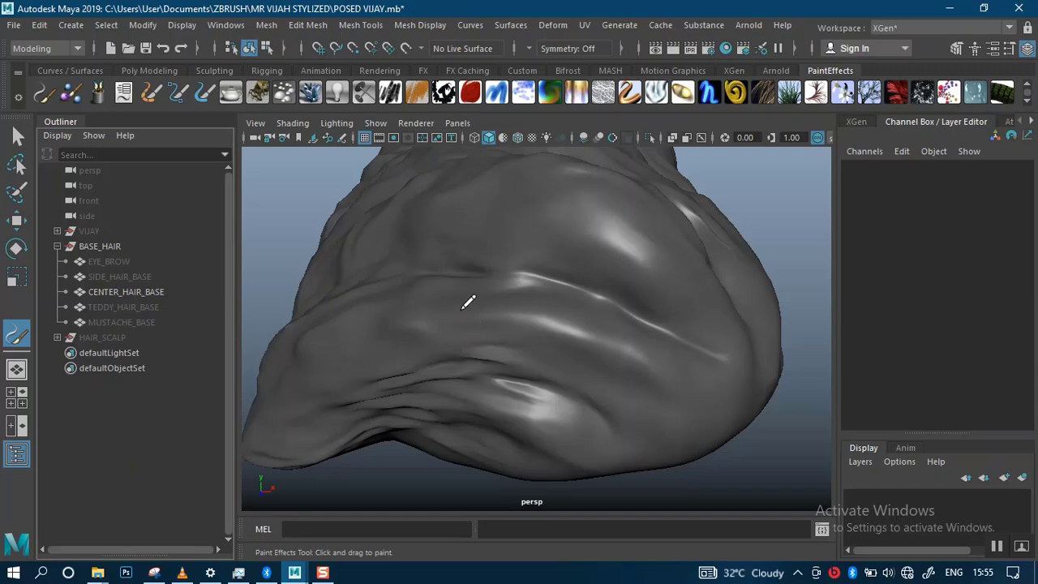
Step: Paint a stroke along the lower front of the center hair base, and try a second one above it before undoing that one
right_click_drag(492, 347, 461, 246, "alt")
mouse_move(573, 349)
left_mouse_down("alt")
mouse_move(518, 303)
mouse_move(614, 317)
mouse_move(667, 308)
mouse_move(609, 319)
left_mouse_up("alt")
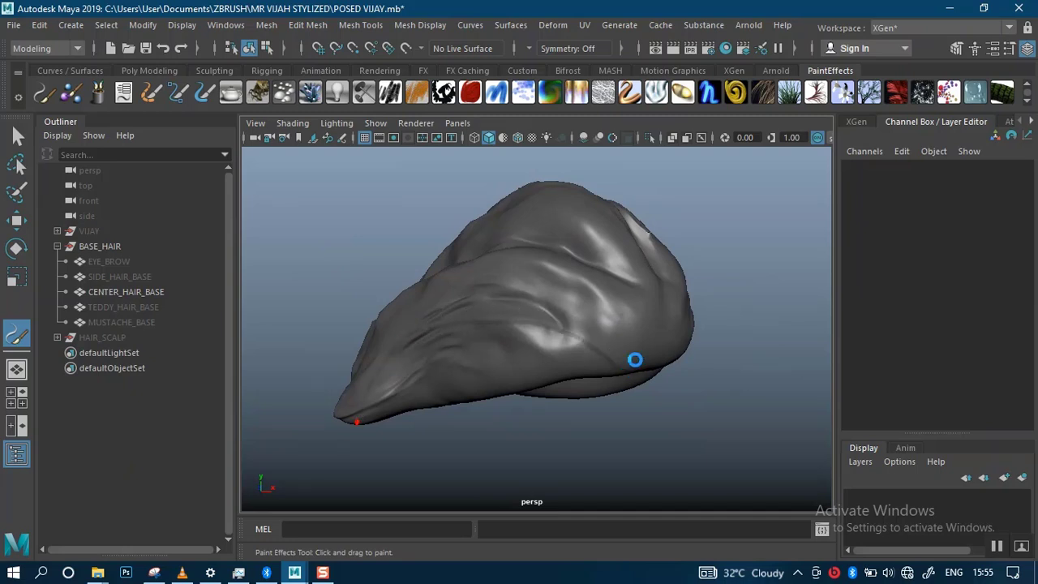
mouse_move(665, 364)
left_mouse_down("alt")
mouse_move(642, 384)
mouse_move(661, 381)
mouse_move(660, 364)
mouse_move(614, 248)
mouse_move(560, 227)
mouse_move(491, 232)
mouse_move(435, 265)
mouse_move(362, 332)
mouse_move(334, 397)
left_mouse_up("alt")
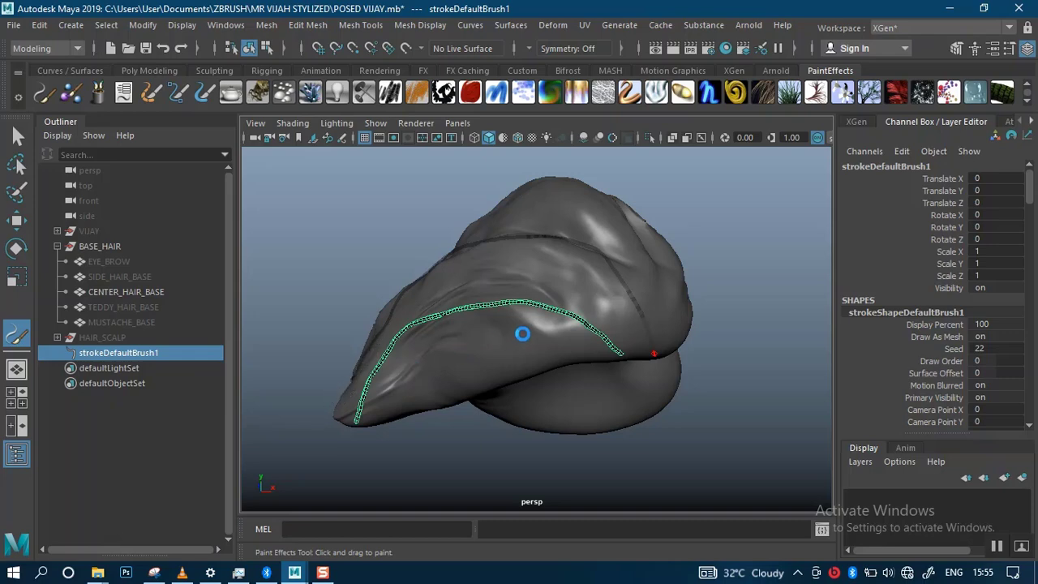
mouse_move(544, 313)
left_mouse_down("alt")
mouse_move(546, 389)
mouse_move(572, 345)
left_mouse_up("alt")
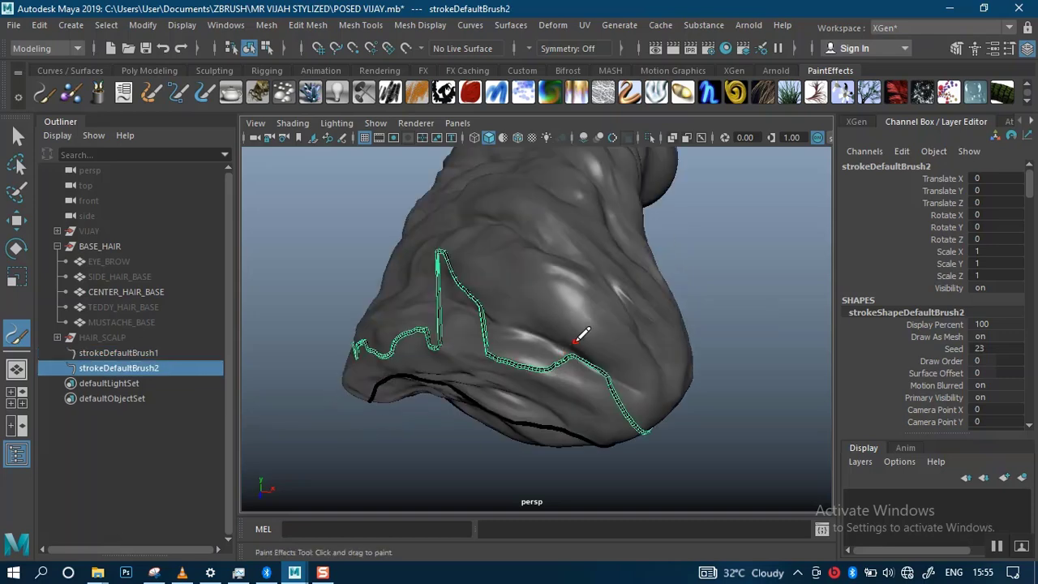
key("ctrl+z")
Step: Paint three more strokes across the front of the center hair base: two above the first, and one between those two
left_click_drag(582, 301, 521, 318, "alt")
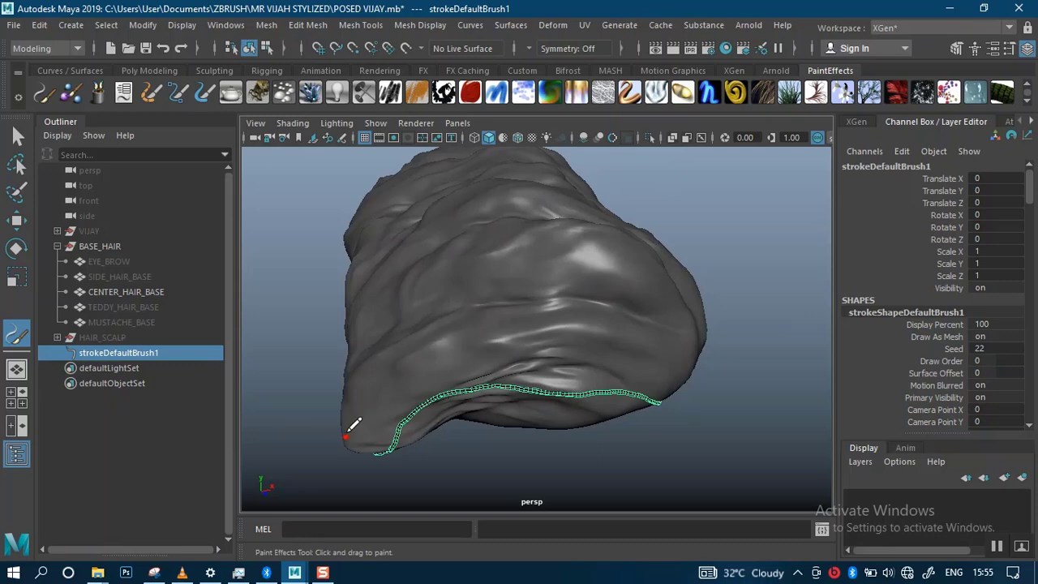
mouse_move(425, 333)
left_mouse_down()
mouse_move(541, 304)
mouse_move(681, 376)
left_mouse_up()
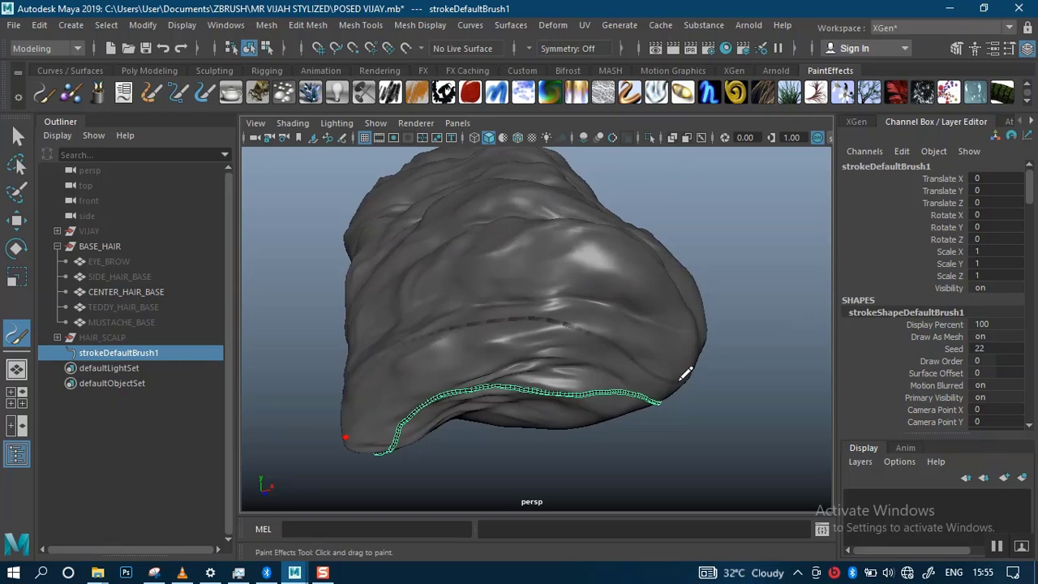
left_click_drag(655, 328, 602, 322)
mouse_move(625, 283)
left_mouse_down("alt")
mouse_move(531, 252)
mouse_move(601, 309)
mouse_move(528, 292)
mouse_move(558, 296)
mouse_move(530, 311)
mouse_move(635, 323)
mouse_move(481, 260)
mouse_move(398, 259)
mouse_move(345, 323)
left_mouse_up("alt")
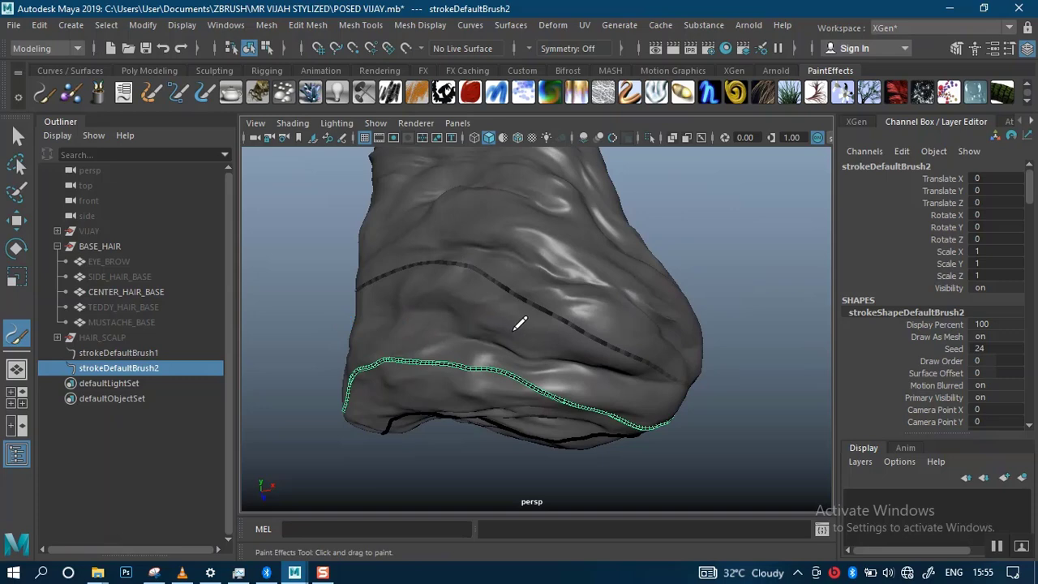
mouse_move(486, 336)
left_mouse_down("alt")
mouse_move(538, 301)
mouse_move(571, 306)
mouse_move(528, 317)
mouse_move(392, 392)
left_mouse_up("alt")
mouse_move(386, 346)
left_mouse_down()
mouse_move(479, 292)
mouse_move(570, 287)
mouse_move(691, 326)
mouse_move(714, 317)
mouse_move(686, 301)
mouse_move(653, 346)
mouse_move(713, 354)
mouse_move(607, 300)
mouse_move(556, 317)
mouse_move(551, 363)
mouse_move(610, 414)
mouse_move(674, 420)
mouse_move(655, 427)
left_mouse_up()
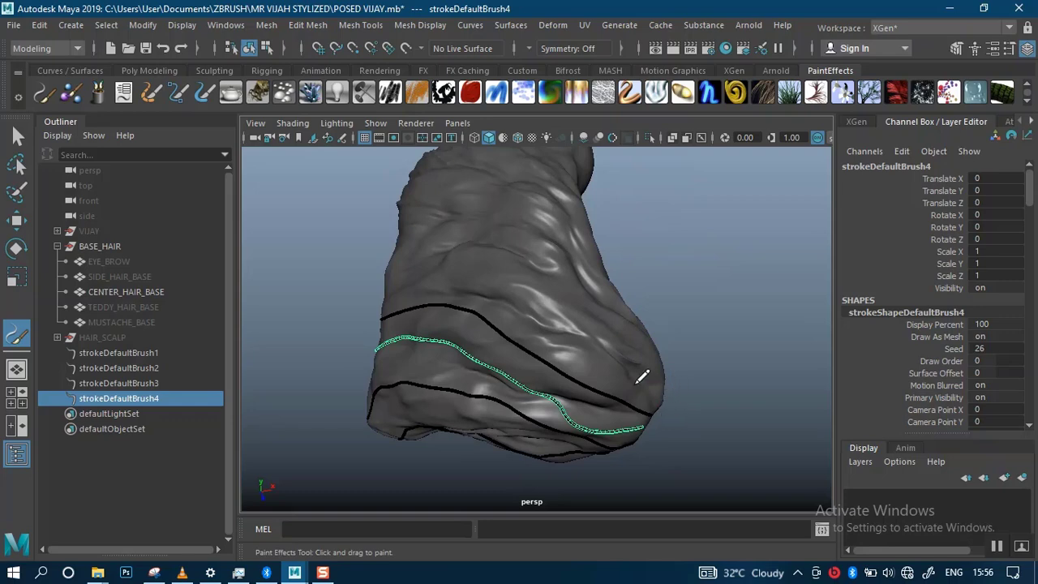
Step: Try painting a fifth stroke above the four existing ones on the center hair base and undo it
mouse_move(642, 376)
left_mouse_down()
mouse_move(532, 267)
mouse_move(474, 259)
mouse_move(394, 286)
left_mouse_up()
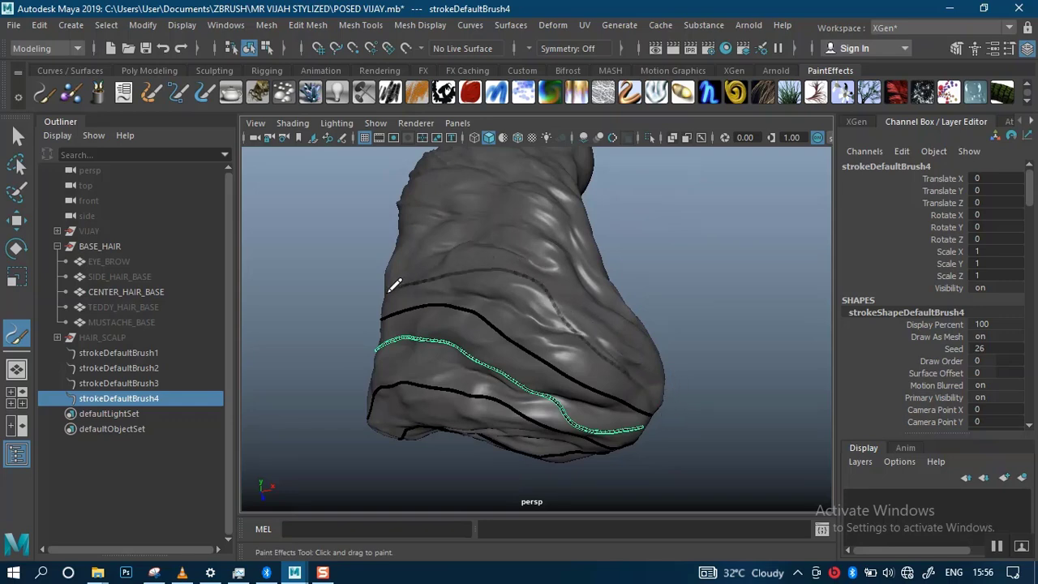
mouse_move(563, 298)
left_mouse_down("alt")
mouse_move(491, 297)
mouse_move(660, 294)
mouse_move(665, 308)
mouse_move(599, 318)
mouse_move(630, 287)
mouse_move(519, 343)
mouse_move(611, 325)
left_mouse_up("alt")
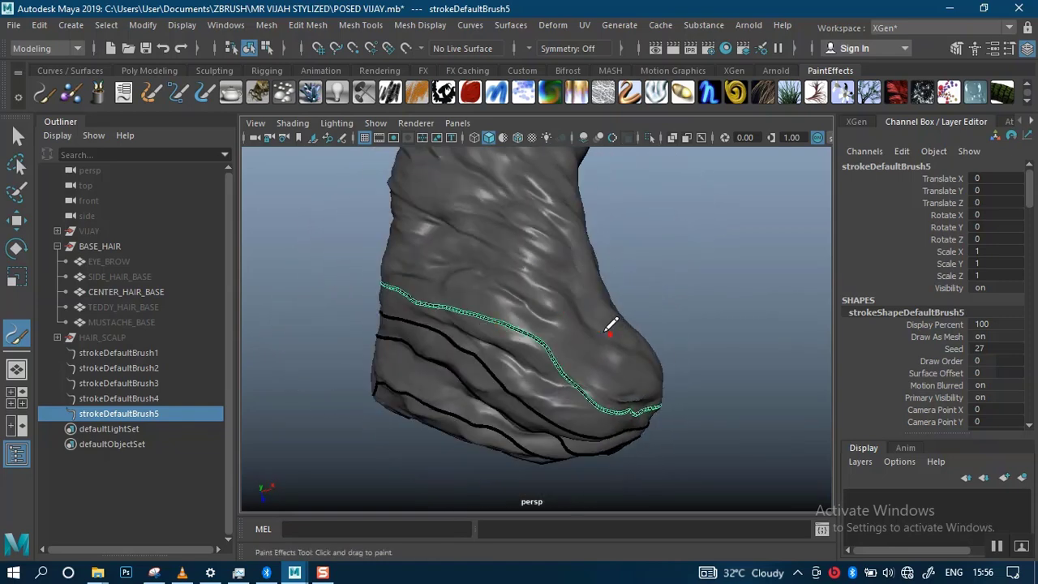
mouse_move(608, 287)
left_mouse_down("alt")
mouse_move(584, 352)
mouse_move(634, 403)
mouse_move(589, 408)
mouse_move(493, 309)
mouse_move(415, 299)
left_mouse_up("alt")
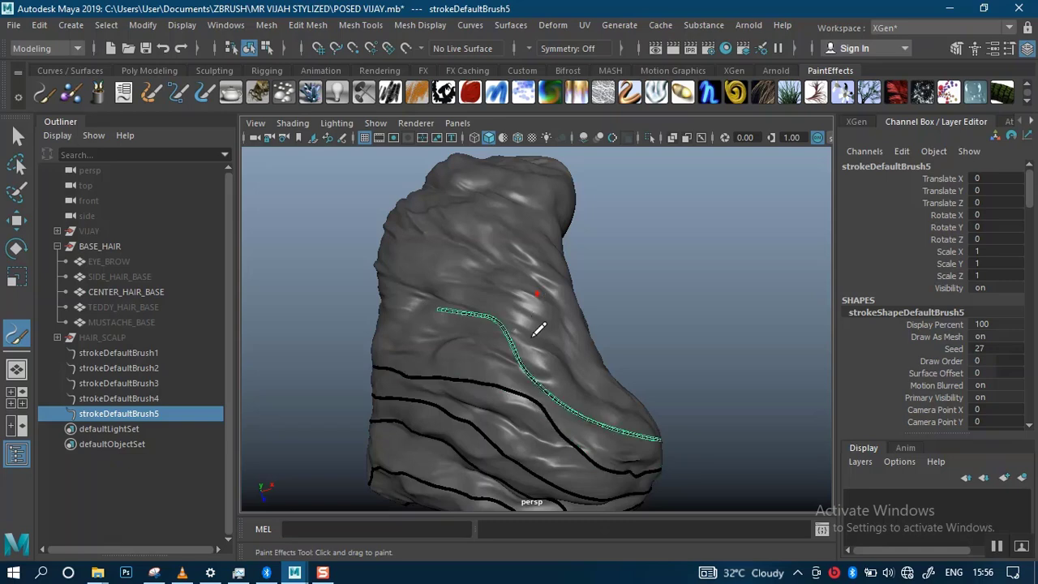
key("ctrl+z")
Step: Paint three strokes, each above the last, across the center hair base above the four existing strokes
mouse_move(525, 405)
left_mouse_down("alt")
mouse_move(540, 398)
mouse_move(430, 388)
left_mouse_up("alt")
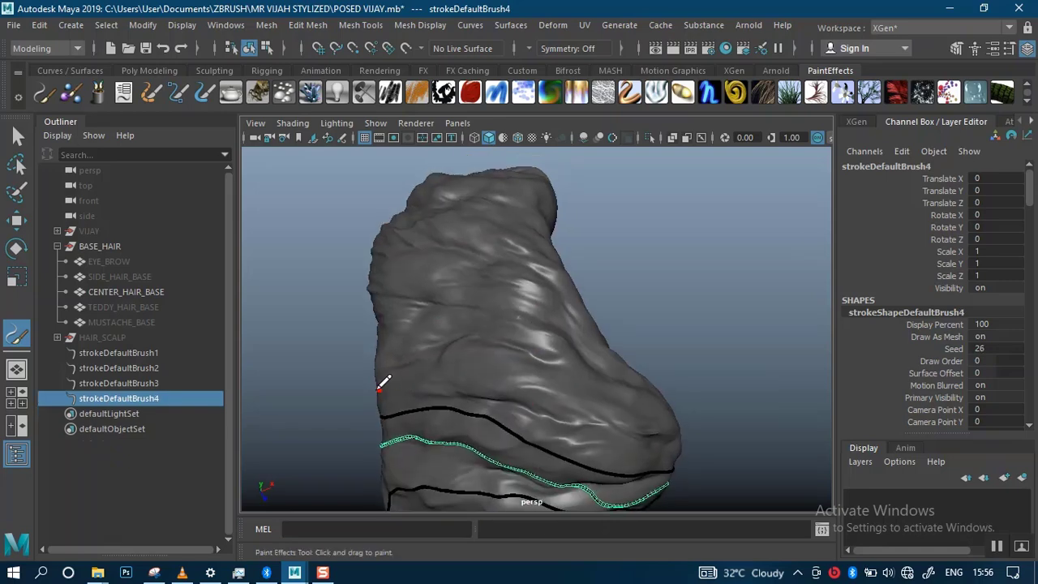
mouse_move(517, 362)
left_mouse_down()
mouse_move(570, 397)
mouse_move(692, 427)
left_mouse_up()
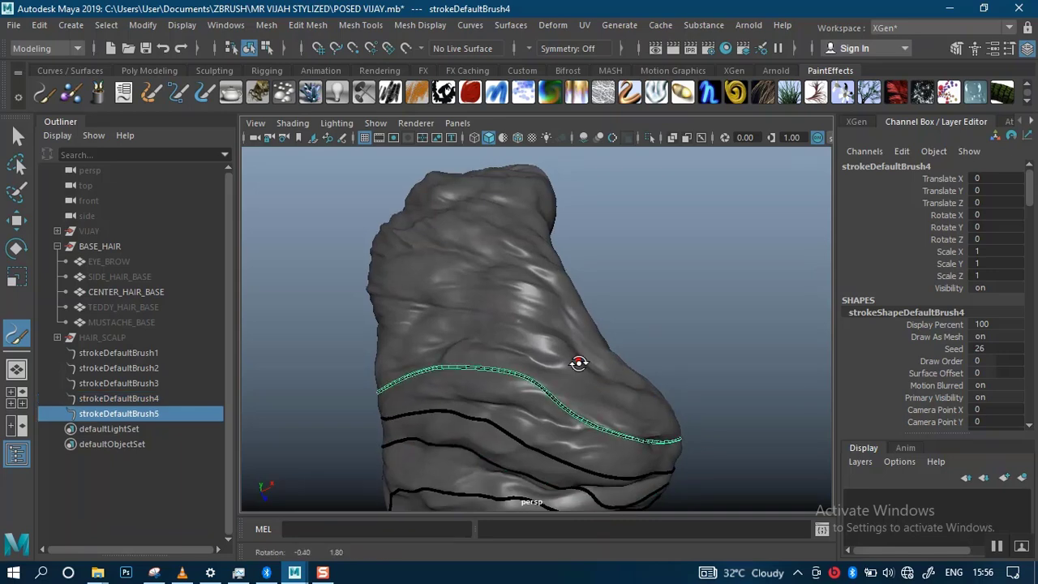
left_click_drag(579, 364, 451, 347, "alt")
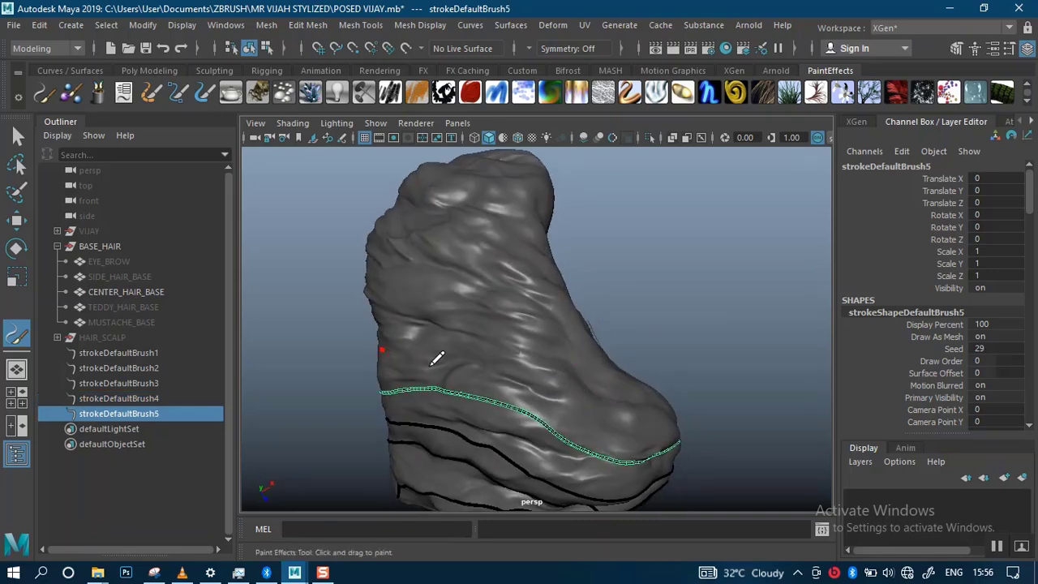
mouse_move(498, 374)
left_mouse_down()
mouse_move(616, 420)
mouse_move(668, 407)
left_mouse_up()
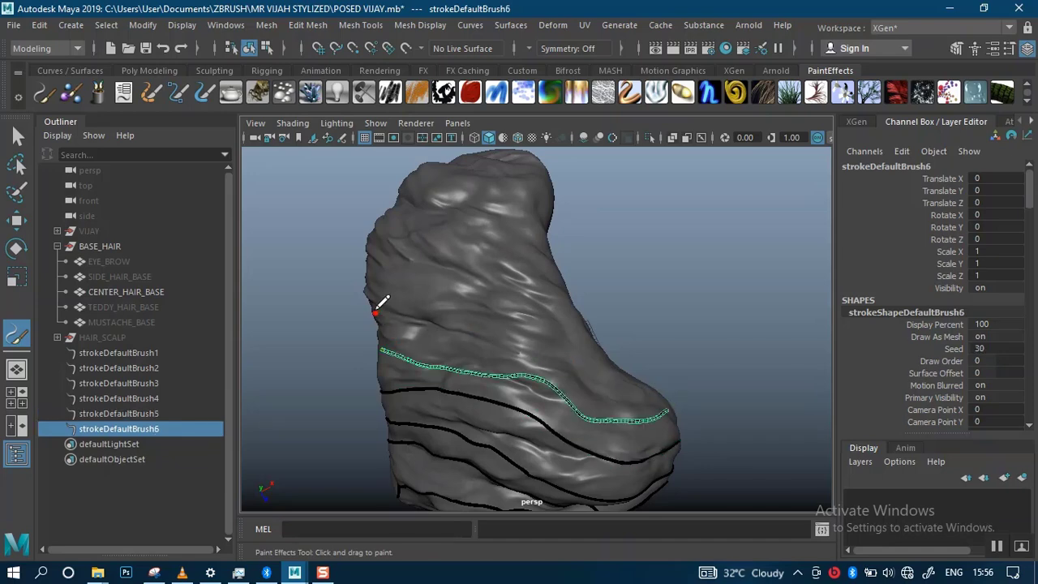
left_click_drag(429, 327, 636, 377)
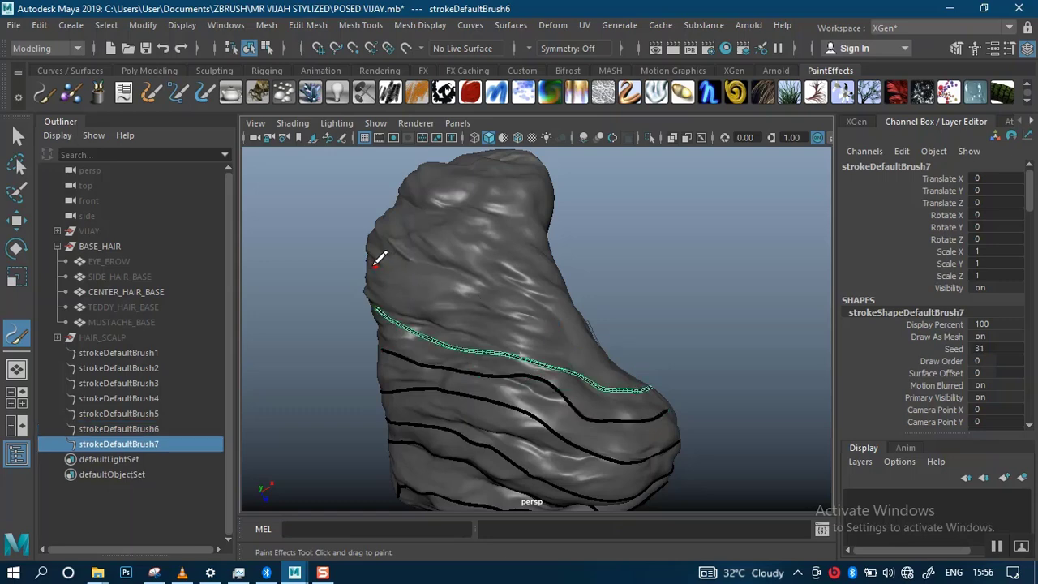
Step: Paint five more strokes across the center hair base, each above the last, continuing up to its top
mouse_move(414, 304)
left_mouse_down()
mouse_move(535, 313)
mouse_move(616, 357)
left_mouse_up()
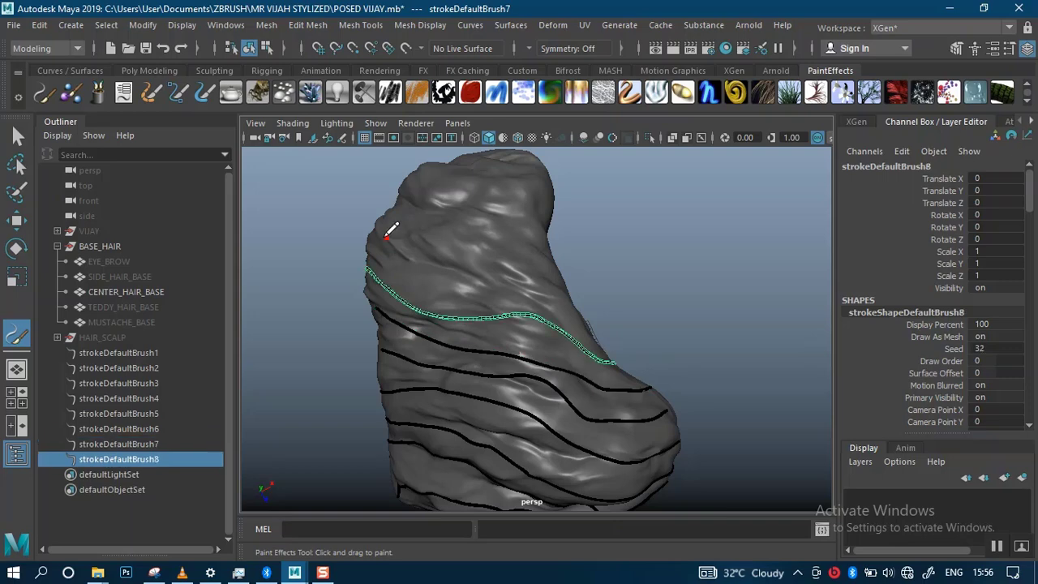
mouse_move(397, 261)
left_mouse_down()
mouse_move(441, 279)
mouse_move(530, 282)
mouse_move(576, 302)
mouse_move(587, 322)
left_mouse_up()
middle_click_drag(586, 273, 588, 378, "alt")
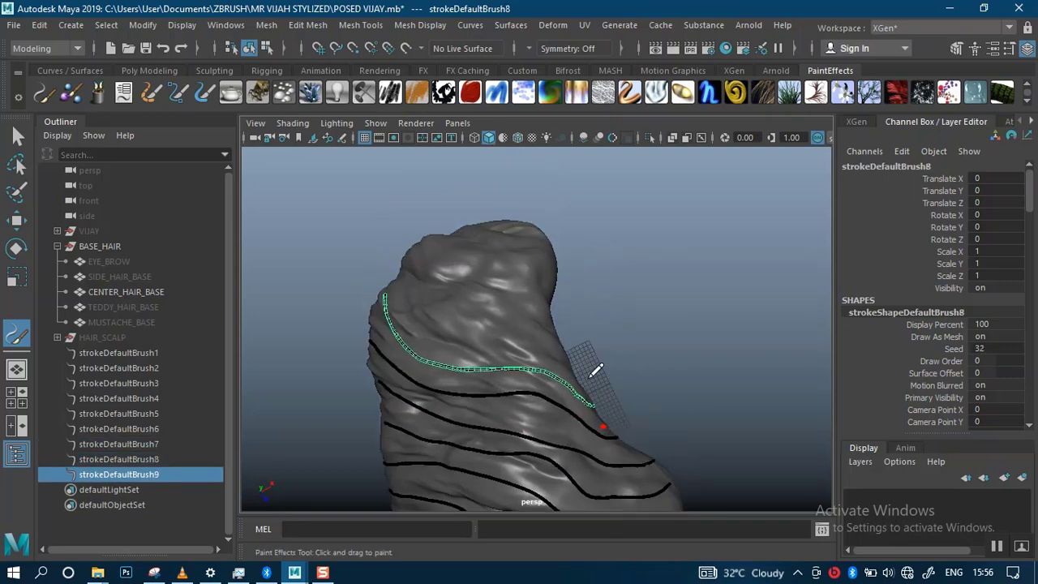
left_click_drag(587, 379, 561, 343, "alt")
mouse_move(398, 290)
left_mouse_down()
mouse_move(443, 360)
mouse_move(506, 348)
mouse_move(568, 367)
left_mouse_up()
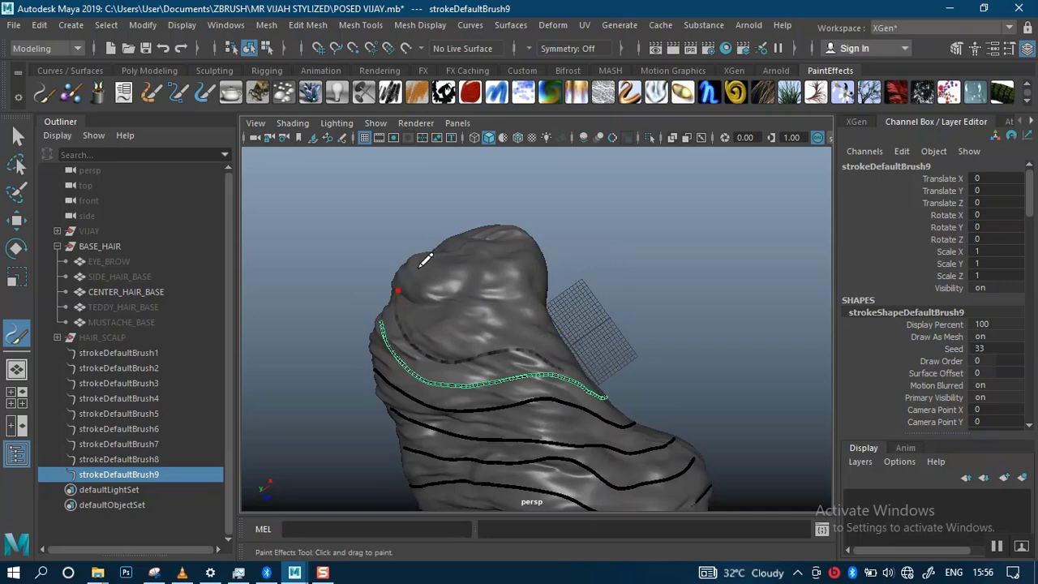
mouse_move(422, 258)
left_mouse_down()
mouse_move(425, 312)
mouse_move(519, 318)
mouse_move(582, 353)
left_mouse_up()
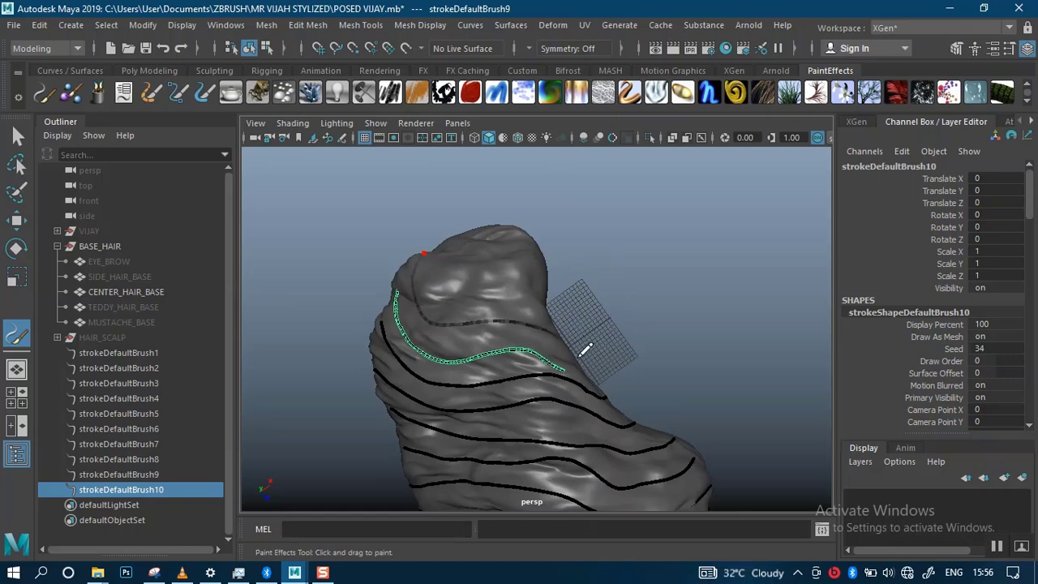
mouse_move(456, 235)
left_mouse_down()
mouse_move(451, 258)
mouse_move(527, 288)
mouse_move(553, 322)
left_mouse_up()
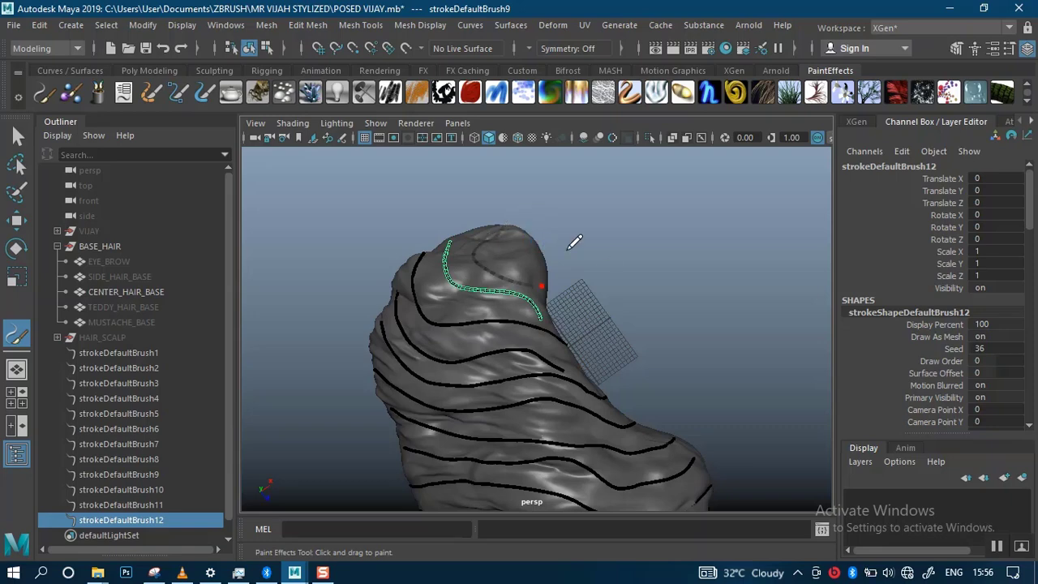
Step: Undo the jagged stroke at the rounded tip, repaint it smoothly across the tip, and paint another stroke below it
mouse_move(600, 355)
left_mouse_down("alt")
mouse_move(421, 350)
mouse_move(510, 219)
mouse_move(517, 339)
mouse_move(528, 339)
left_mouse_up("alt")
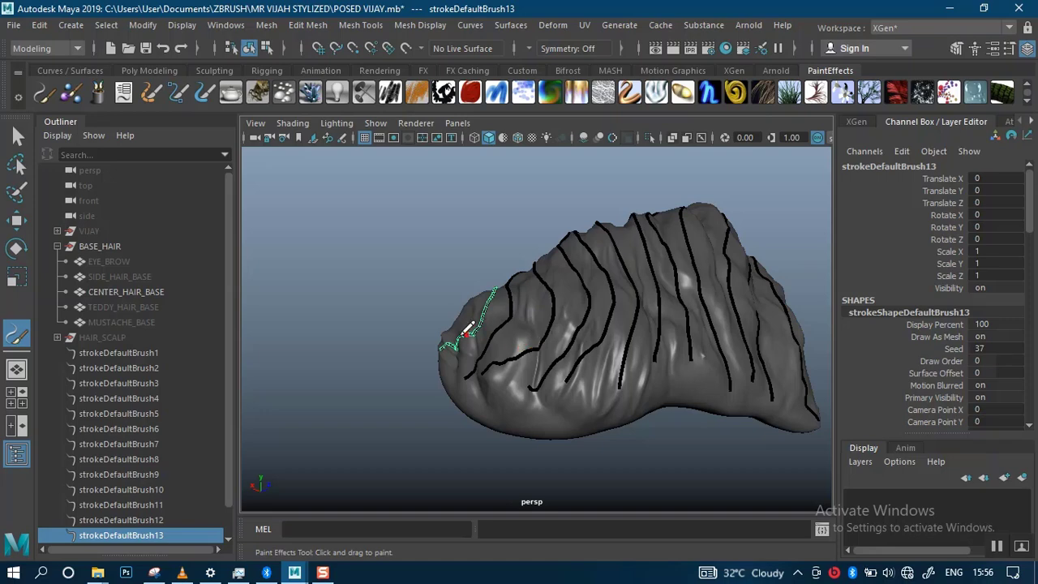
mouse_move(468, 328)
left_mouse_down("alt")
mouse_move(560, 345)
mouse_move(517, 339)
mouse_move(538, 339)
mouse_move(530, 376)
mouse_move(512, 301)
mouse_move(575, 301)
mouse_move(650, 414)
left_mouse_up("alt")
key("ctrl+z")
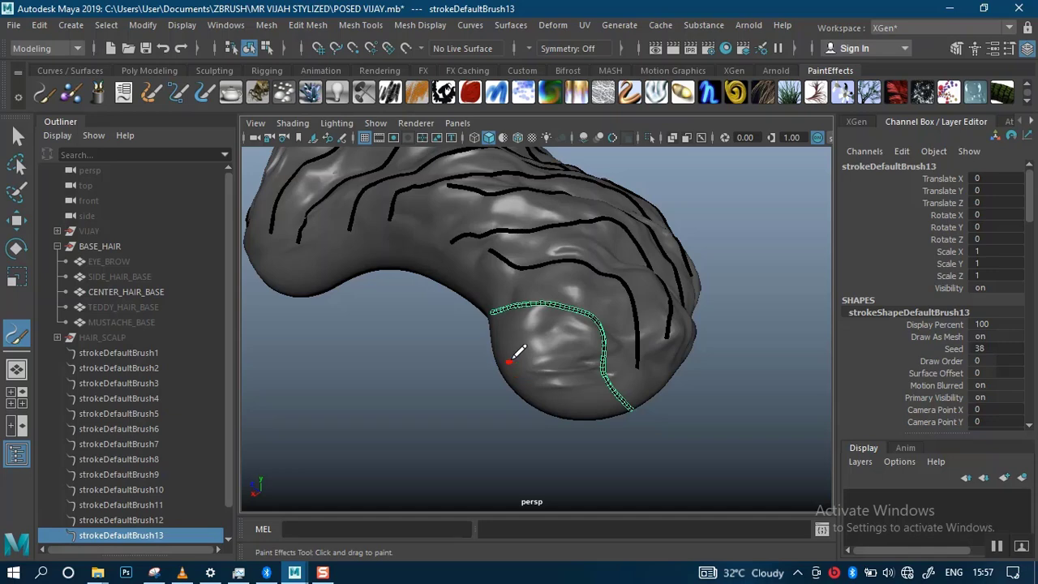
left_click_drag(508, 361, 581, 417)
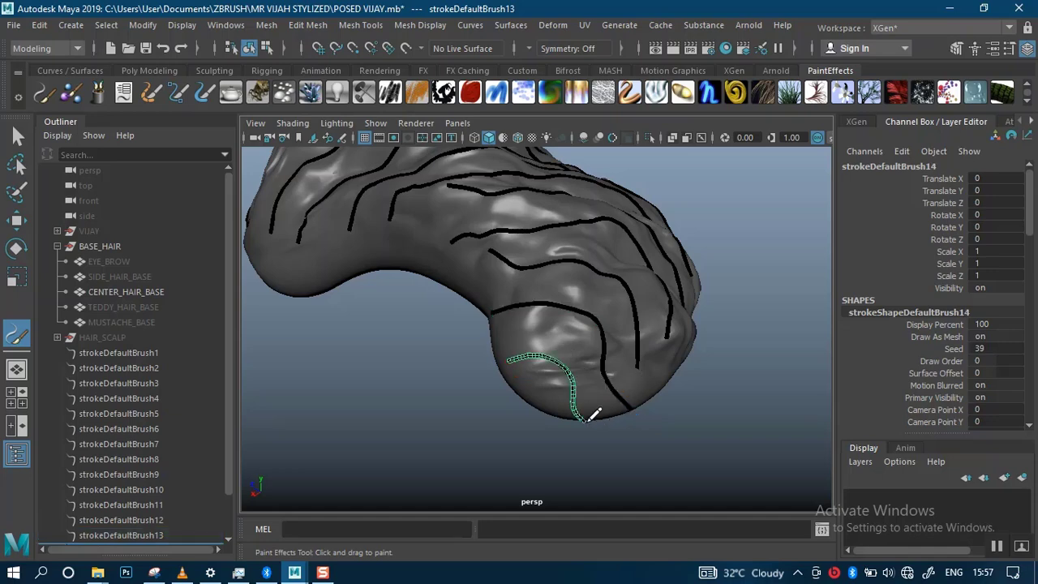
Step: Try painting a short stroke that extends an existing one down to the hair base's lower edge, and undo it
middle_click_drag(458, 360, 659, 389, "alt")
right_click_drag(561, 295, 577, 417, "alt")
mouse_move(577, 417)
left_mouse_down("alt")
mouse_move(628, 258)
mouse_move(586, 294)
mouse_move(574, 339)
left_mouse_up("alt")
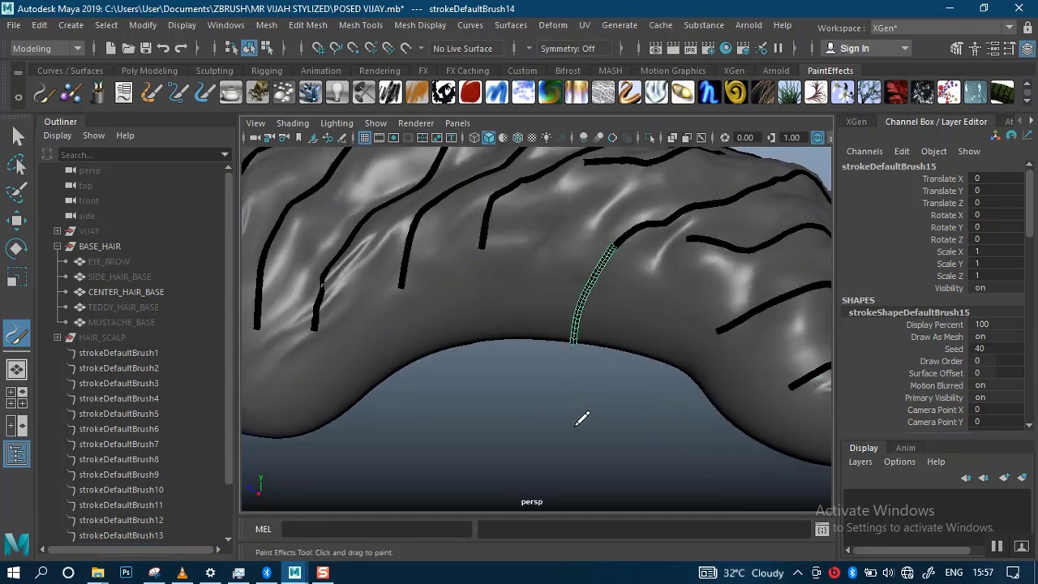
mouse_move(584, 417)
left_mouse_down("alt")
mouse_move(654, 417)
mouse_move(667, 375)
mouse_move(643, 346)
mouse_move(611, 403)
mouse_move(572, 429)
mouse_move(593, 447)
mouse_move(654, 447)
mouse_move(625, 378)
mouse_move(482, 365)
left_mouse_up("alt")
key("ctrl+z")
Step: Select strokeDefaultBrush1 through strokeDefaultBrush14 and convert the strokes to curves
left_click(120, 352)
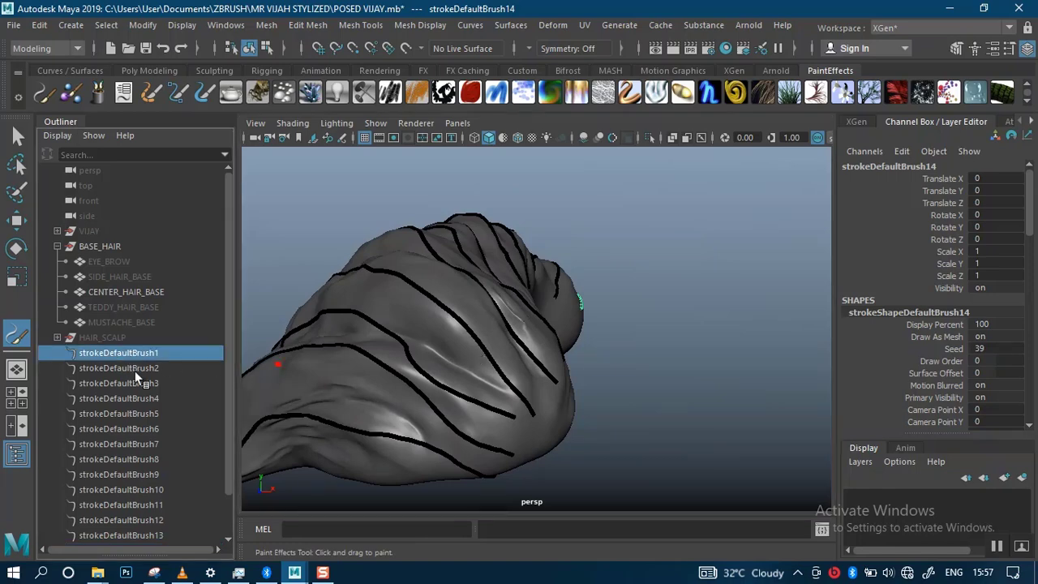
scroll(228, 472, "down", 3)
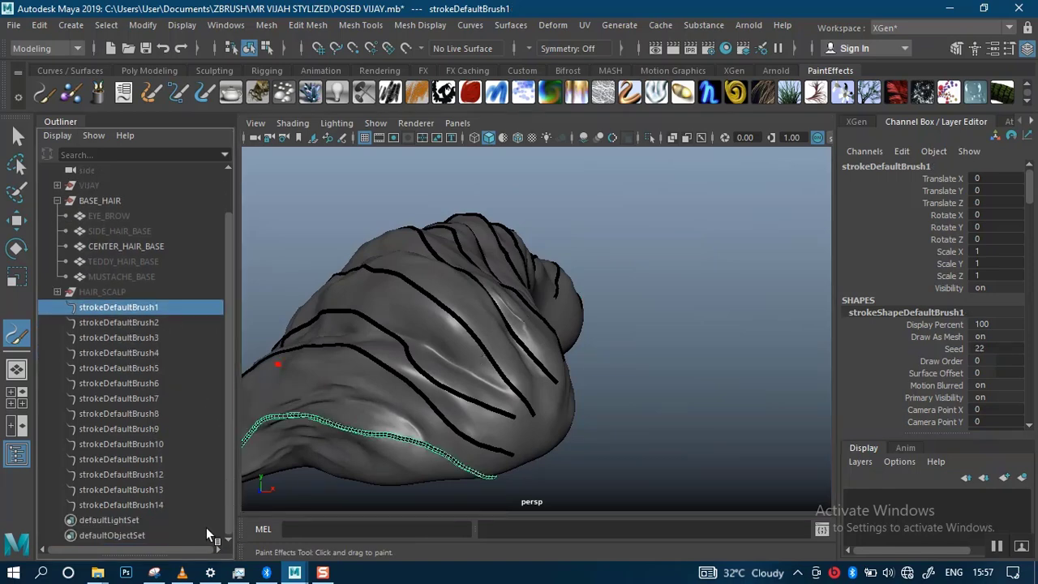
left_click(158, 504, "shift")
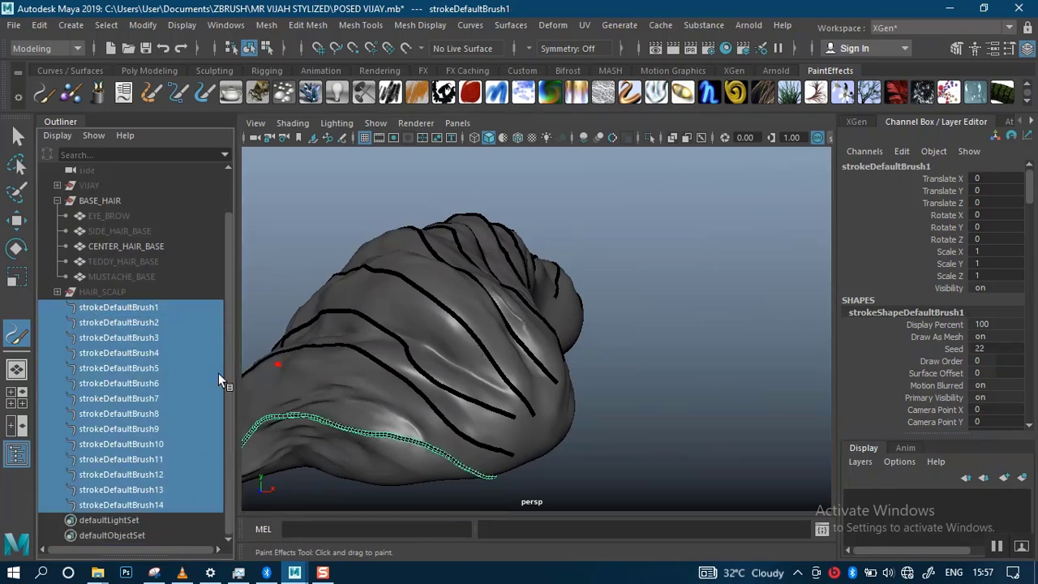
left_click(180, 93)
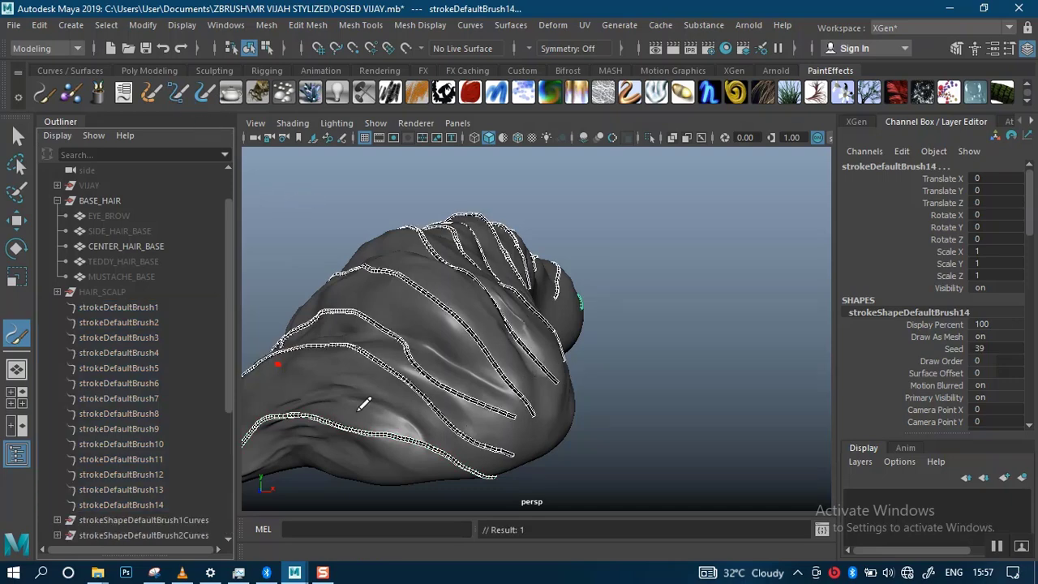
Step: Examine the contents of the strokeShapeDefaultBrush1Curves group down to its curve, and collapse the group again
left_click_drag(232, 395, 229, 531)
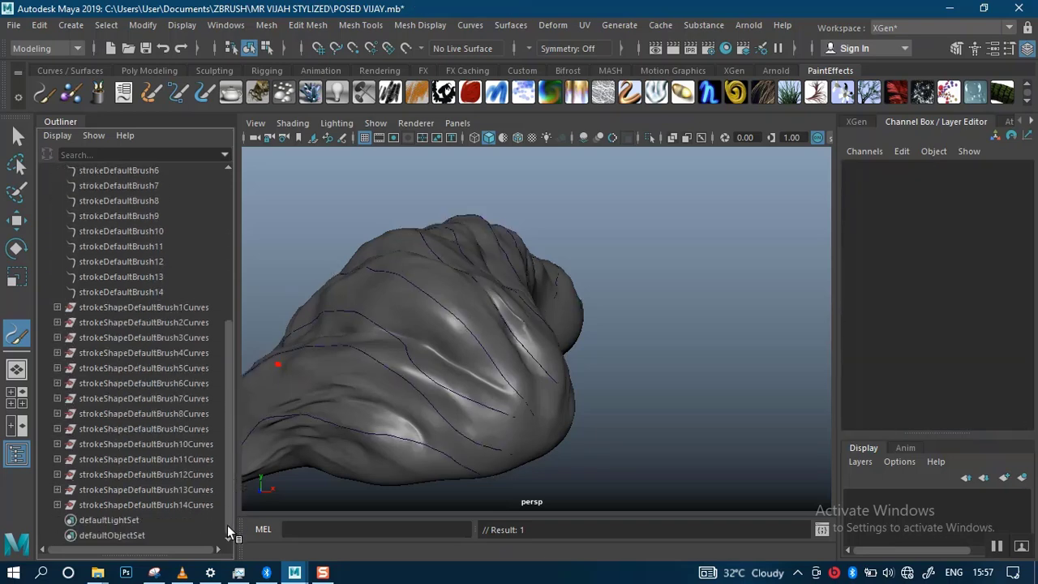
left_click(58, 307)
left_click(67, 322)
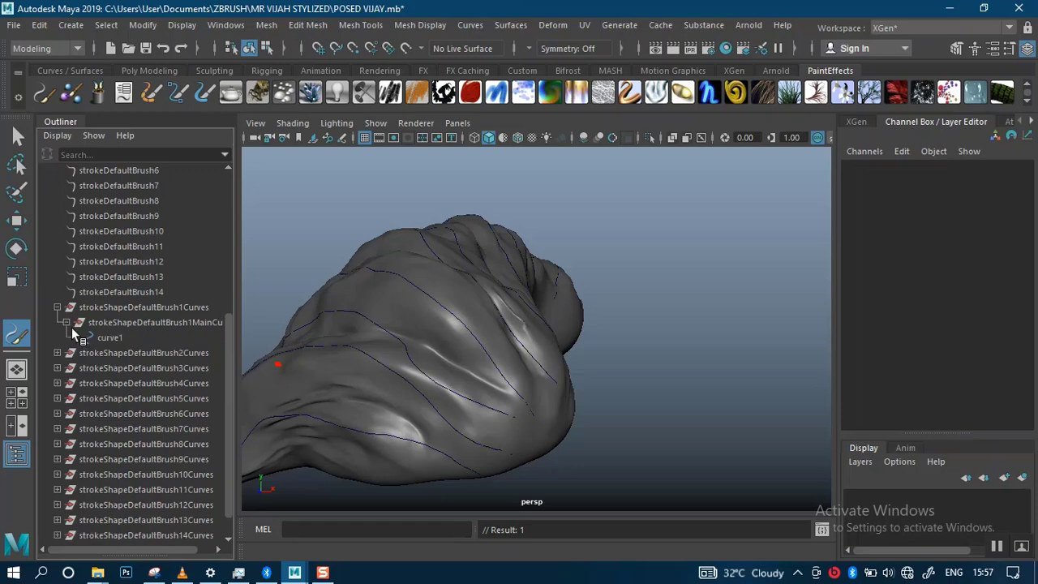
left_click(66, 322)
left_click(57, 308)
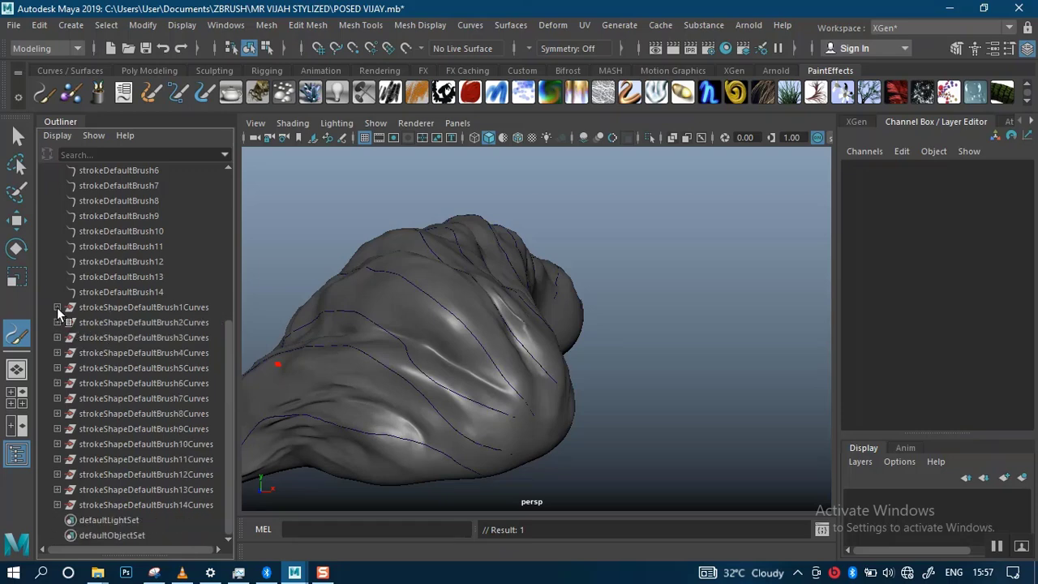
Step: Try to select all CVs of the converted curves, and look through the other selection commands
left_click(107, 25)
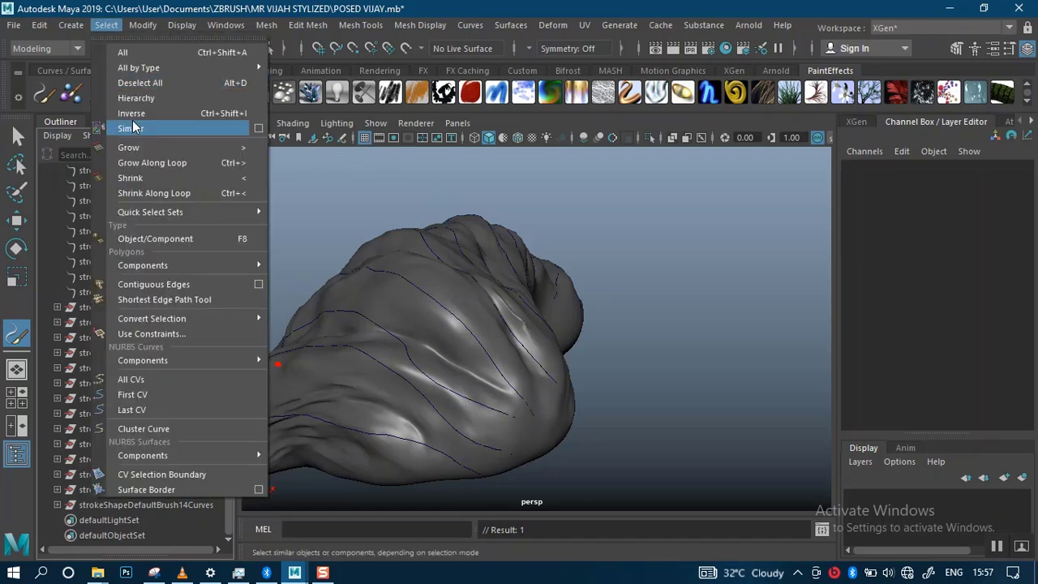
left_click(152, 378)
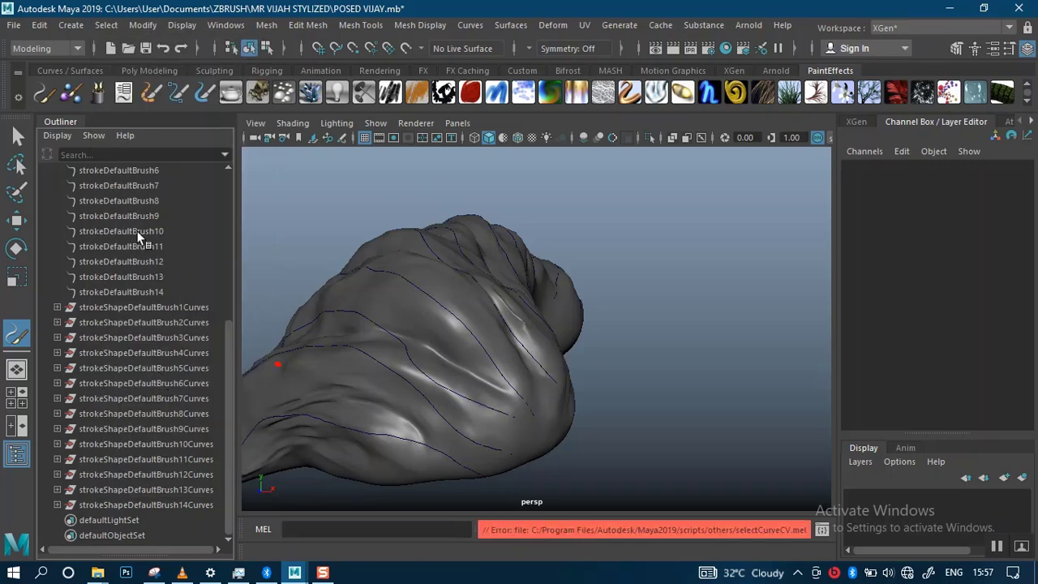
left_click(106, 25)
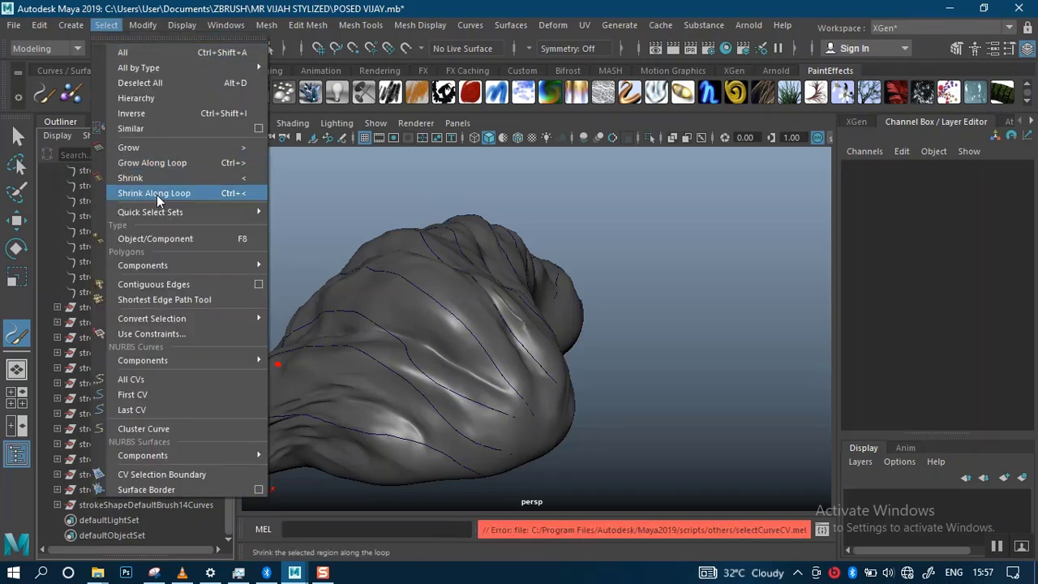
mouse_move(212, 362)
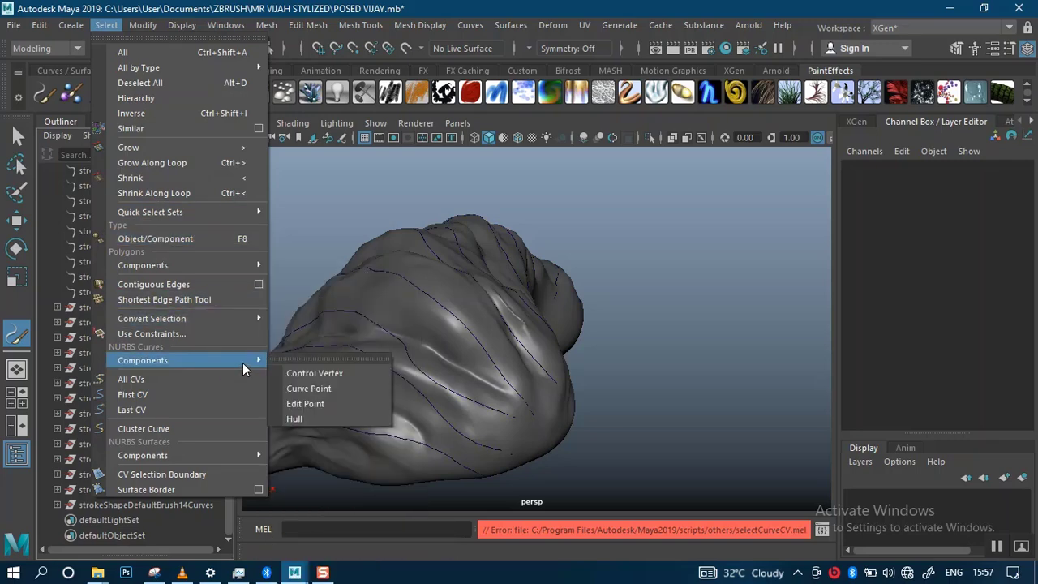
mouse_move(228, 455)
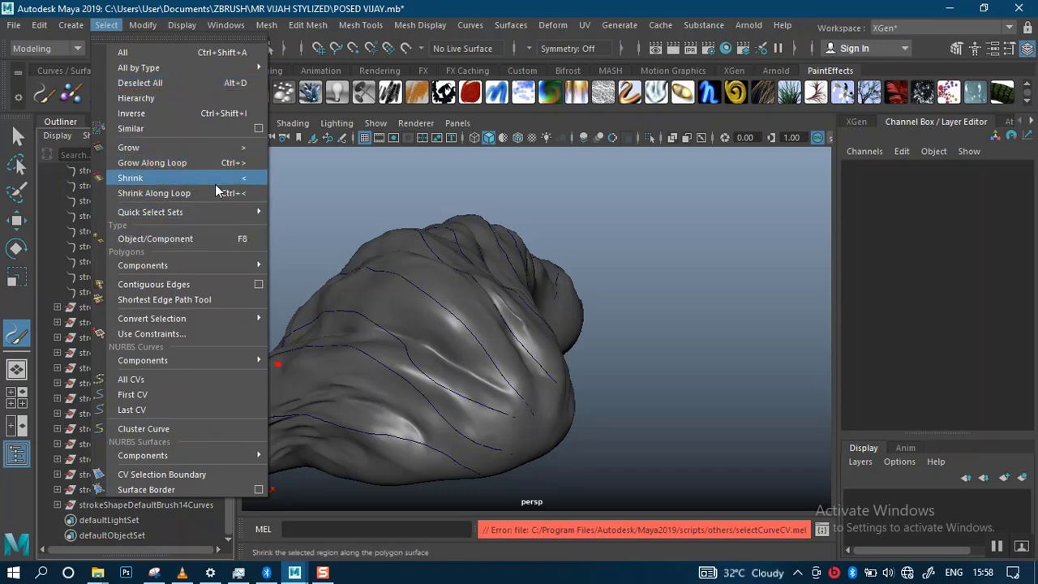
mouse_move(202, 264)
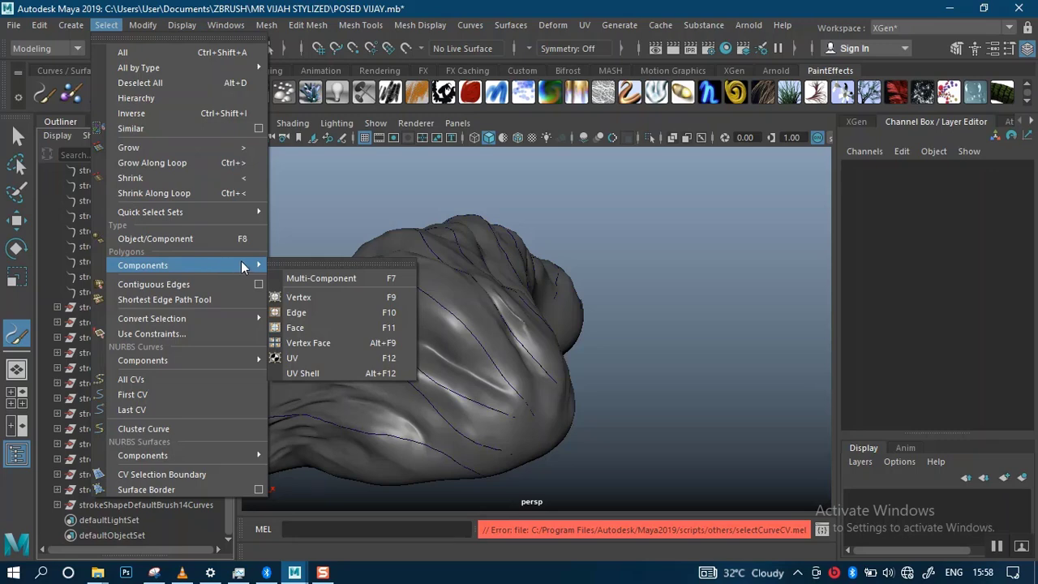
mouse_move(223, 316)
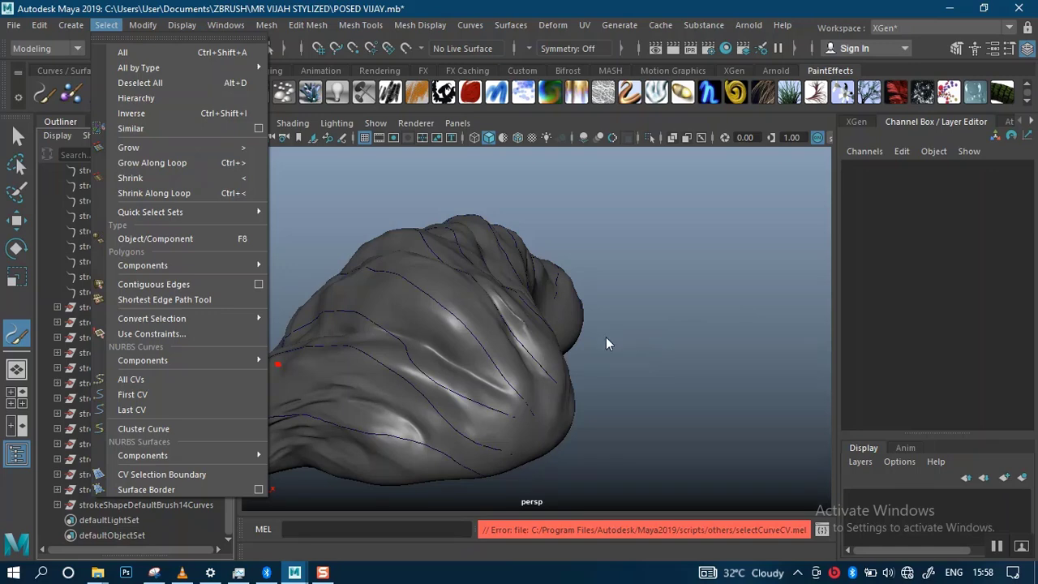
Step: Select the strokes across the hair base in the viewport with the Select tool and try to unparent them
left_click(17, 138)
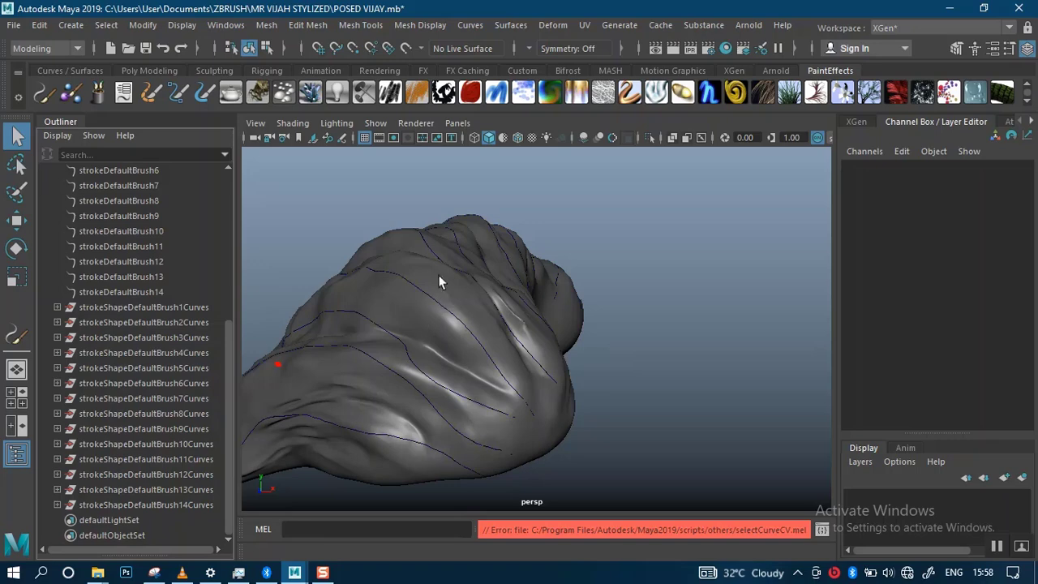
mouse_move(439, 276)
left_mouse_down("alt")
mouse_move(482, 297)
mouse_move(470, 247)
mouse_move(497, 290)
left_mouse_up("alt")
left_click_drag(477, 204, 520, 450)
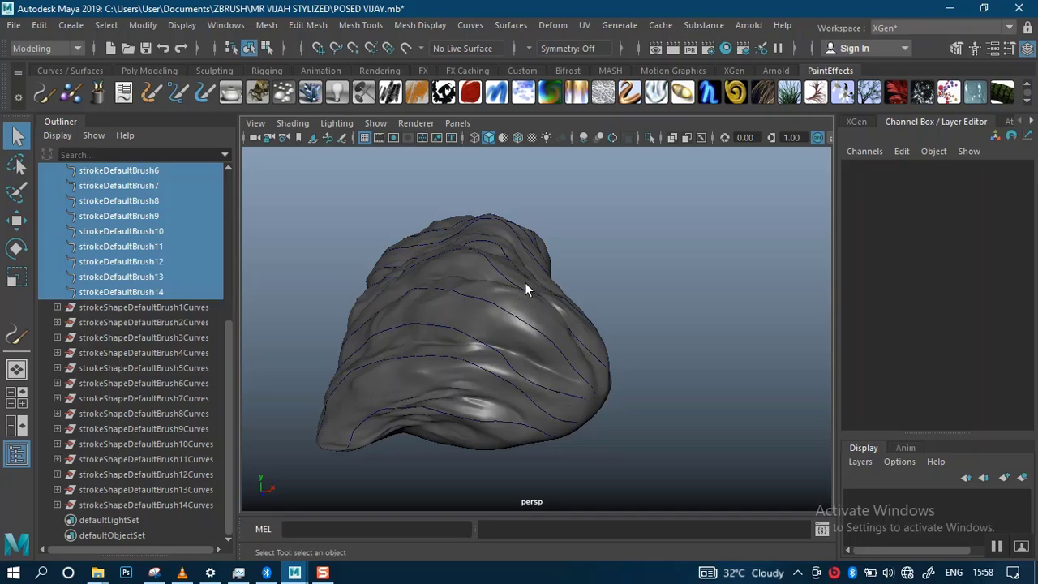
mouse_move(525, 289)
left_mouse_down("alt")
mouse_move(535, 316)
mouse_move(563, 301)
left_mouse_up("alt")
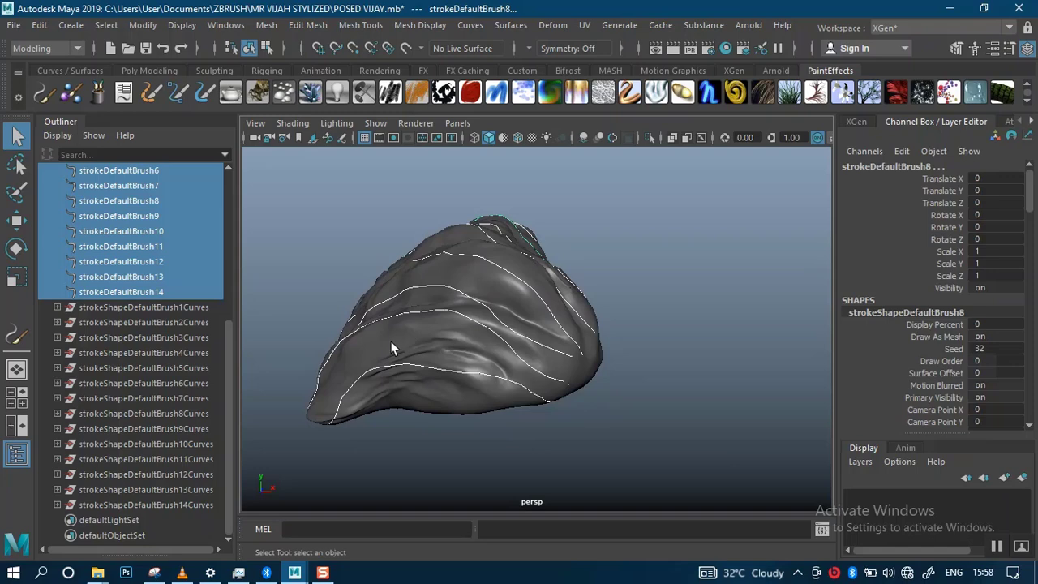
key("p")
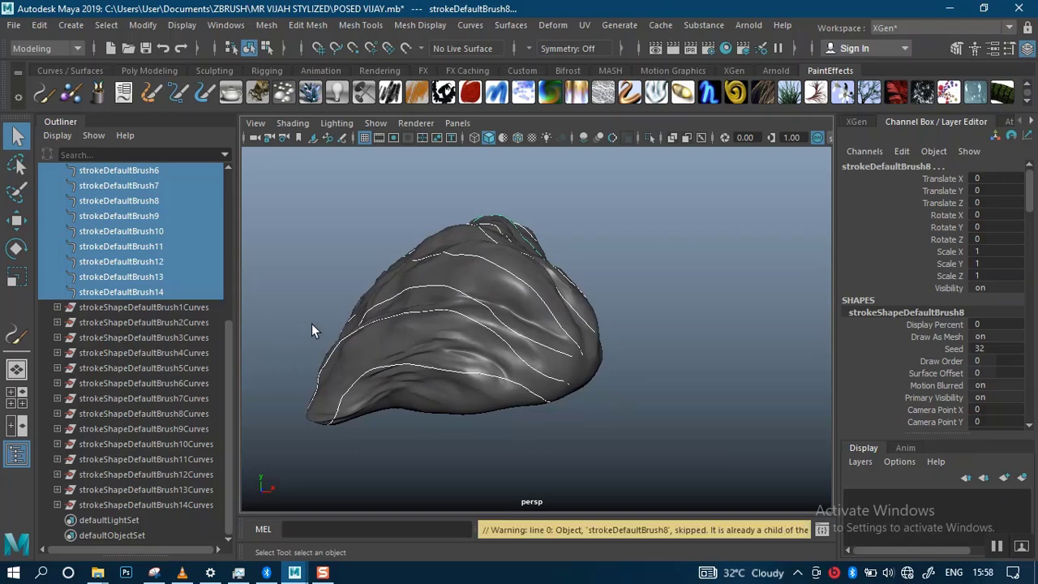
mouse_move(352, 332)
left_mouse_down("alt")
mouse_move(394, 394)
mouse_move(398, 325)
mouse_move(349, 324)
left_mouse_up("alt")
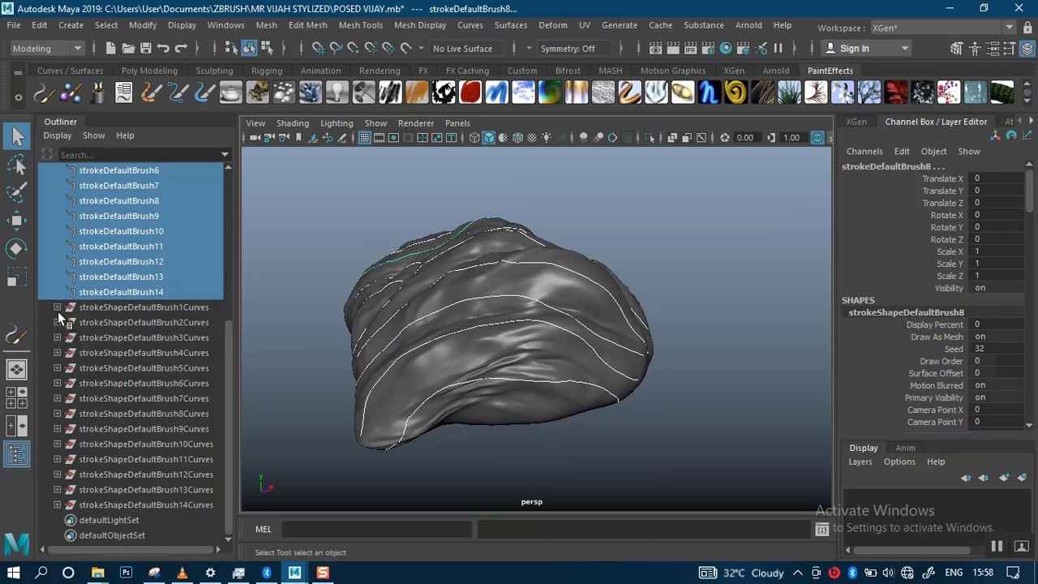
Step: Expand the strokeShapeDefaultBrush1Curves and strokeShapeDefaultBrush2Curves groups and select curve1 and curve2 together
left_click(163, 69)
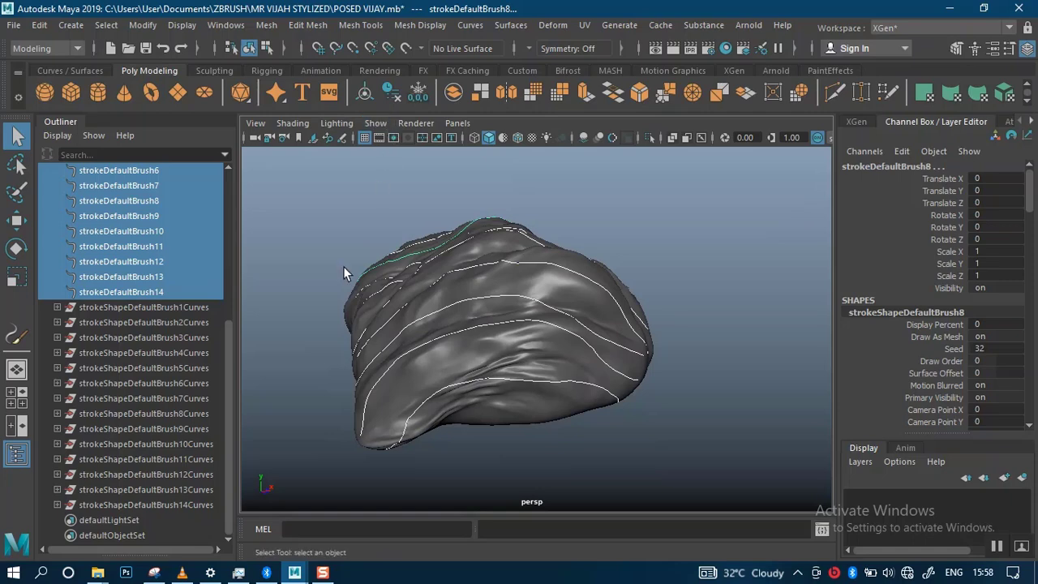
left_click_drag(343, 266, 333, 292, "alt")
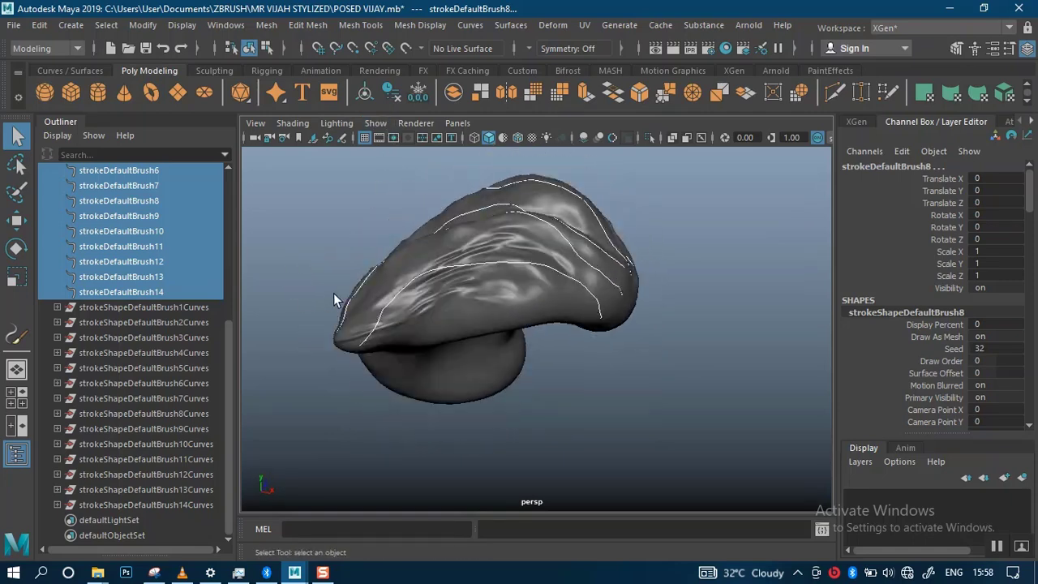
right_click_drag(333, 292, 198, 398, "alt")
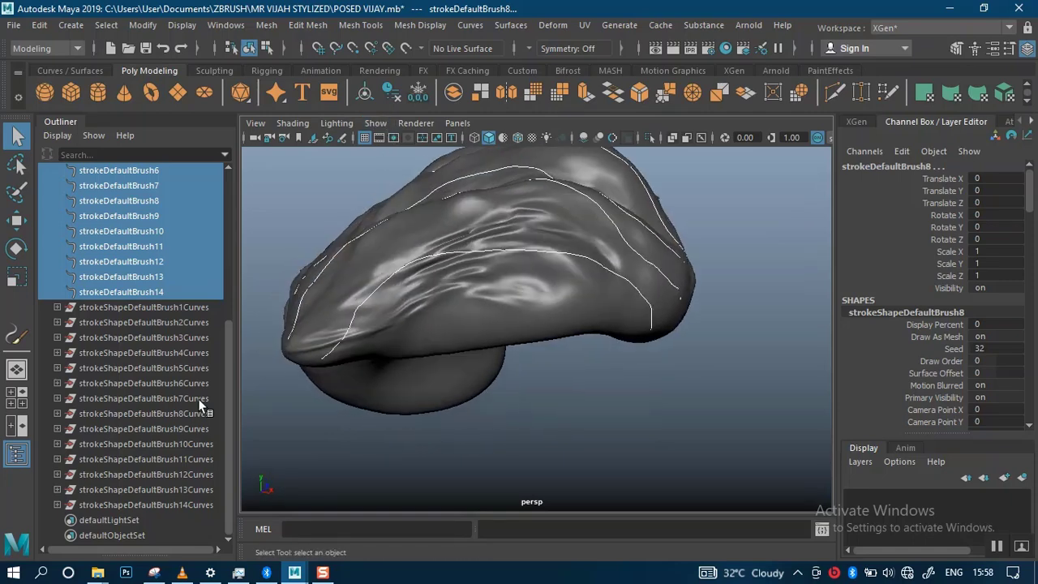
left_click(79, 309)
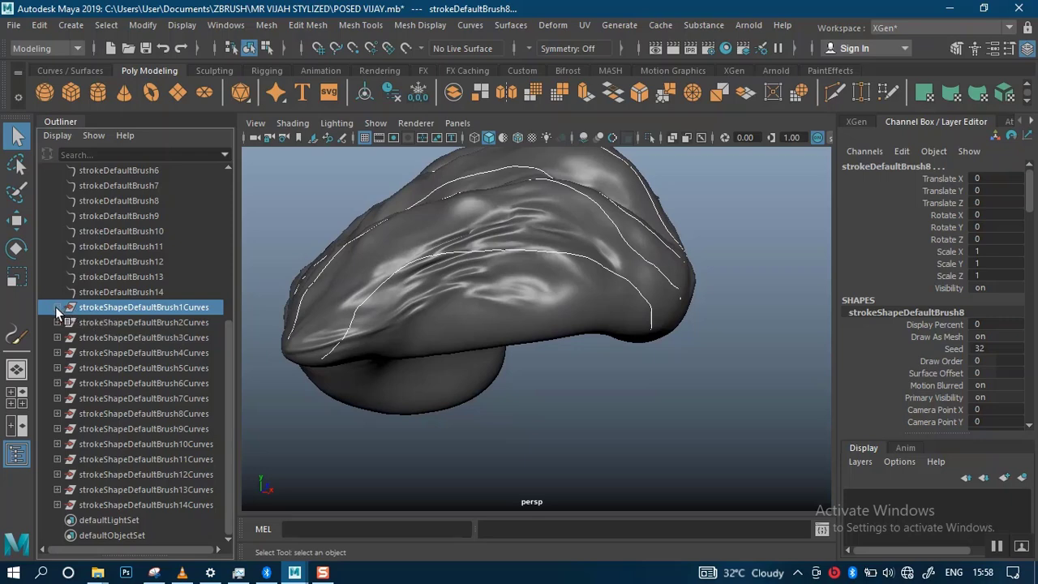
left_click(58, 307)
left_click(66, 322)
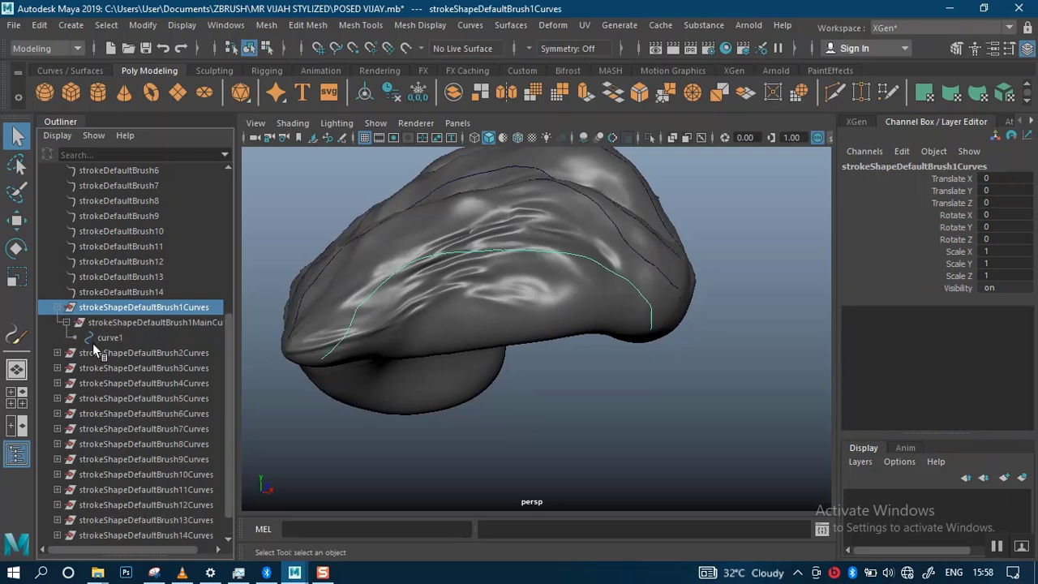
left_click(96, 338)
left_click(57, 352)
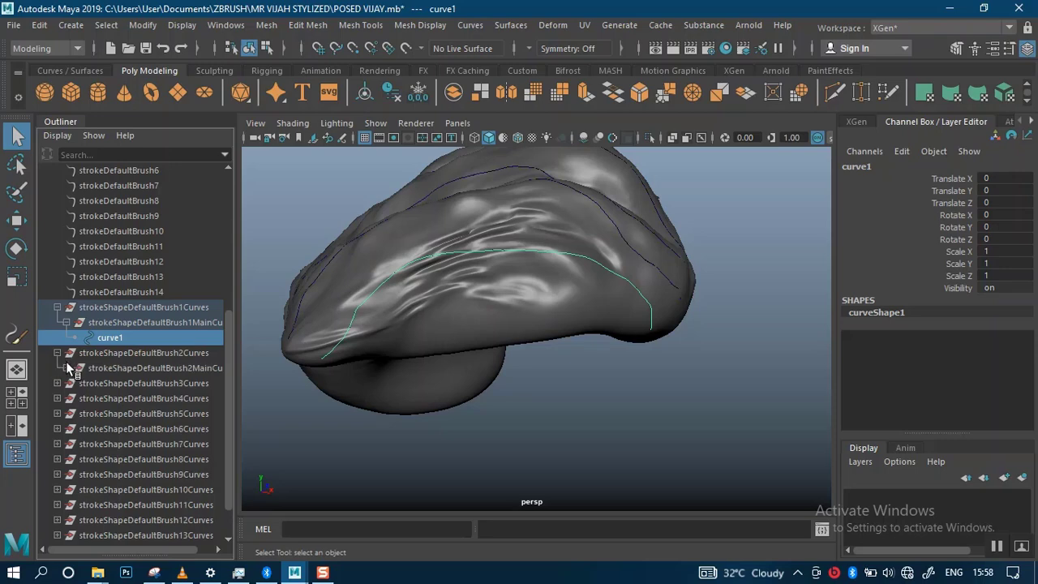
left_click(105, 382, "ctrl")
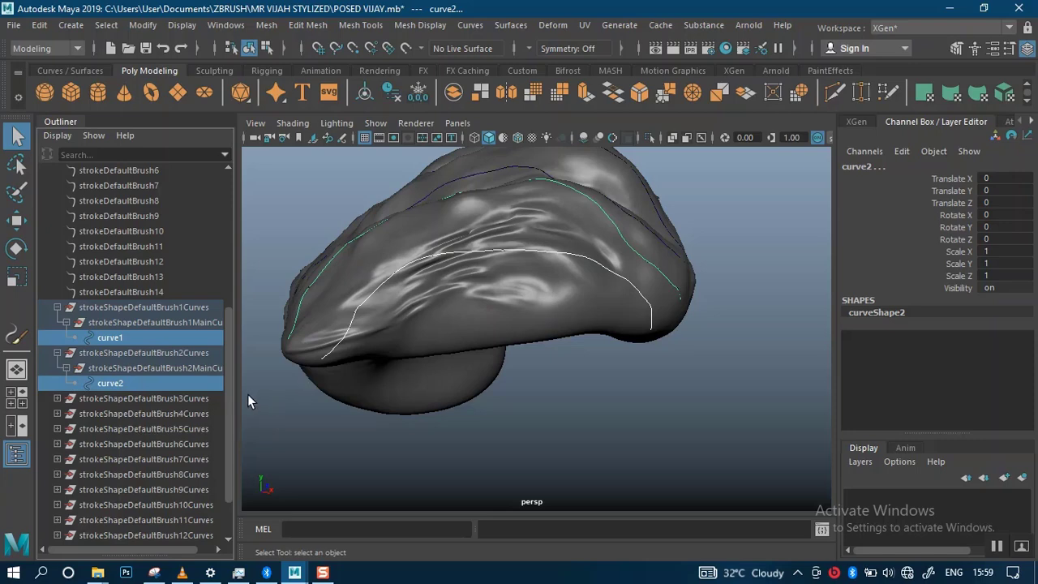
Step: Unparent curve1 and curve2 from their stroke curve groups, and expand the strokeShapeDefaultBrush3Curves group down to its curve
key("shift+p")
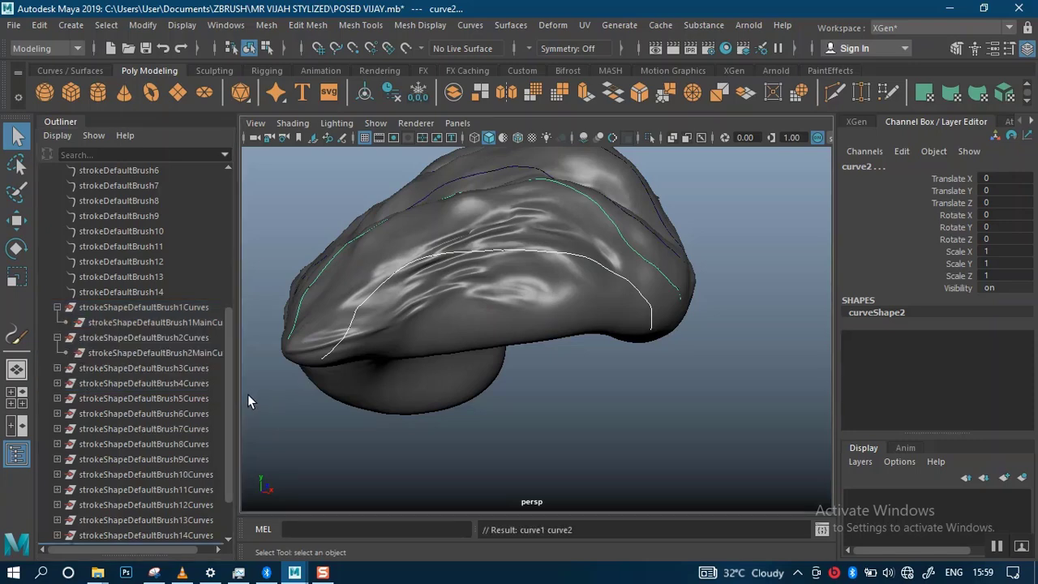
left_click(56, 369)
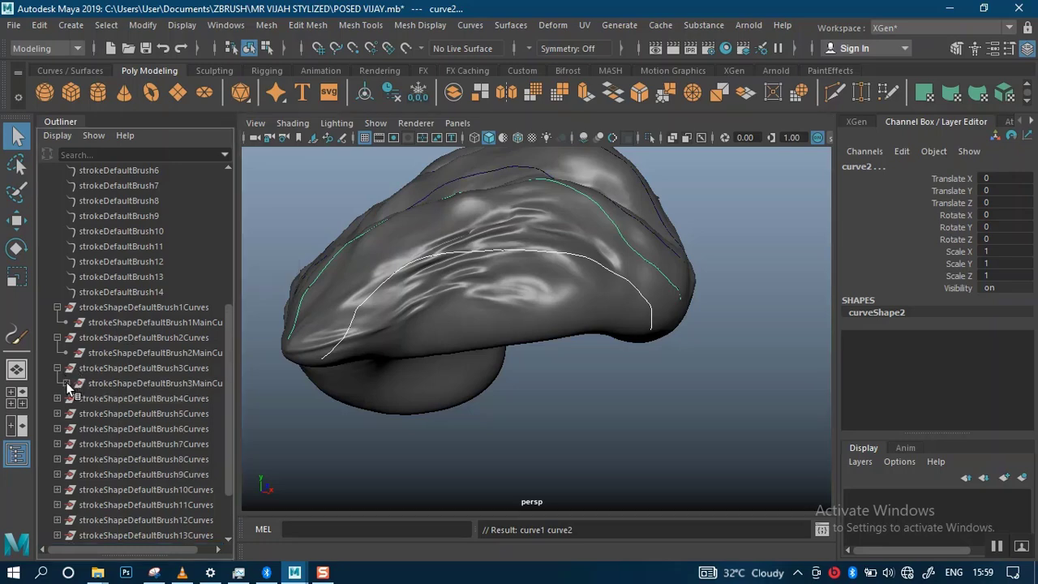
left_click(65, 383)
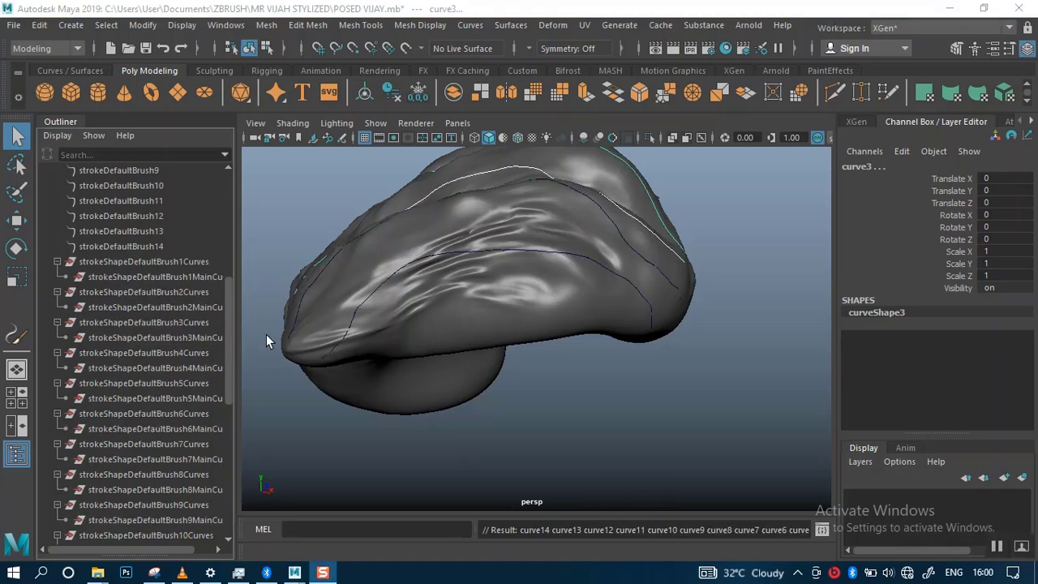
Step: Review the unparented curves by selecting the whole run from curve1 to curve3 in the Outliner
left_click(57, 262)
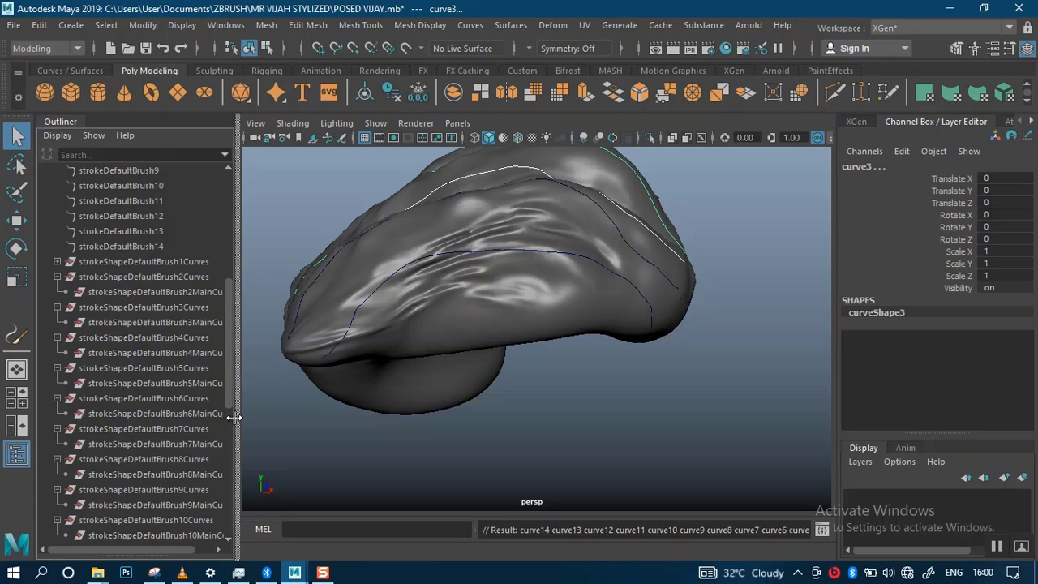
left_click_drag(232, 397, 228, 524)
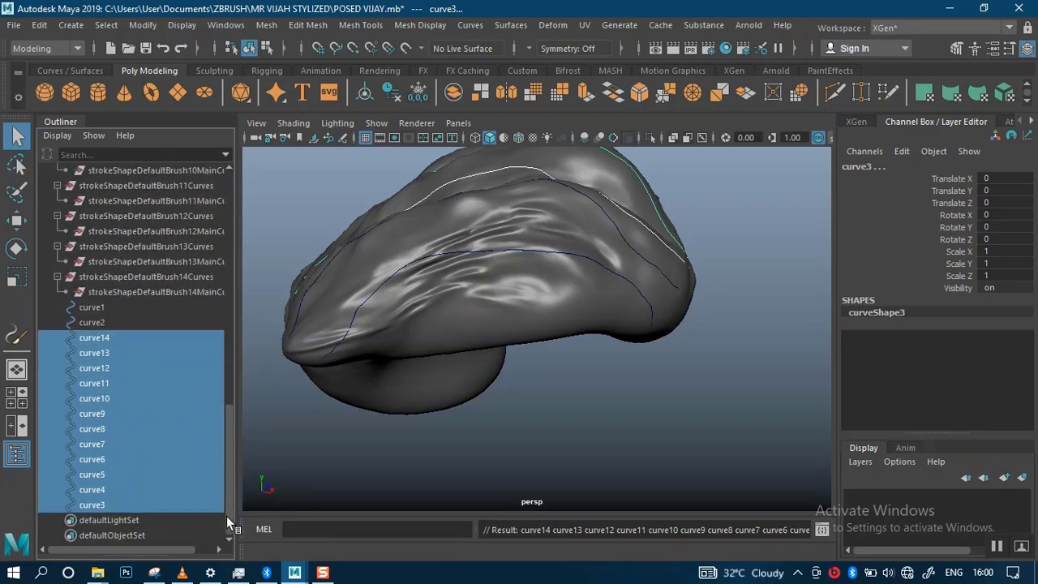
left_click(105, 309)
left_click(117, 503, "shift")
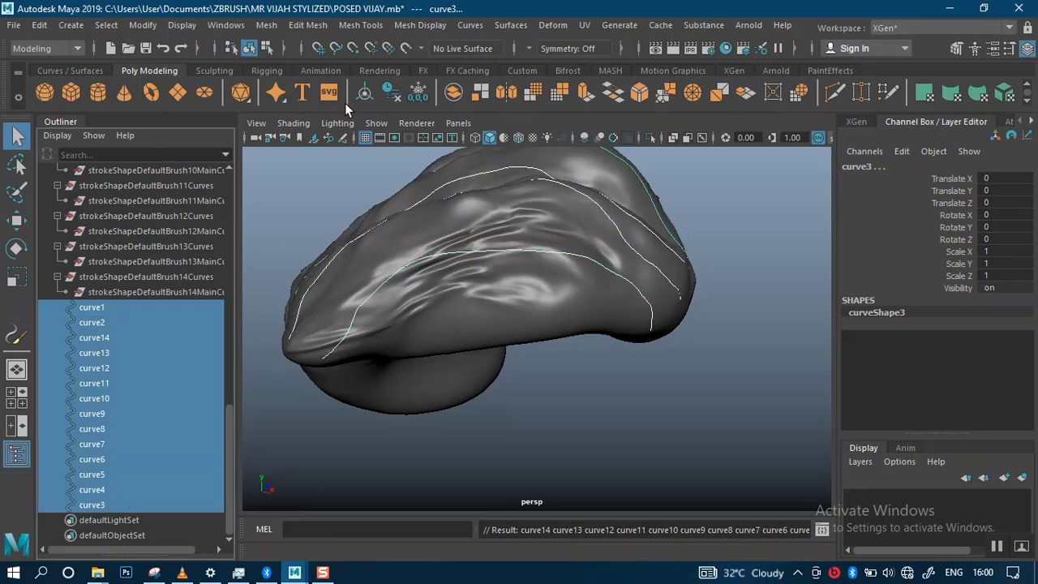
Step: Delete all the strokeDefaultBrush strokes together with the emptied strokeShapeDefaultBrush curve groups
left_click(134, 292)
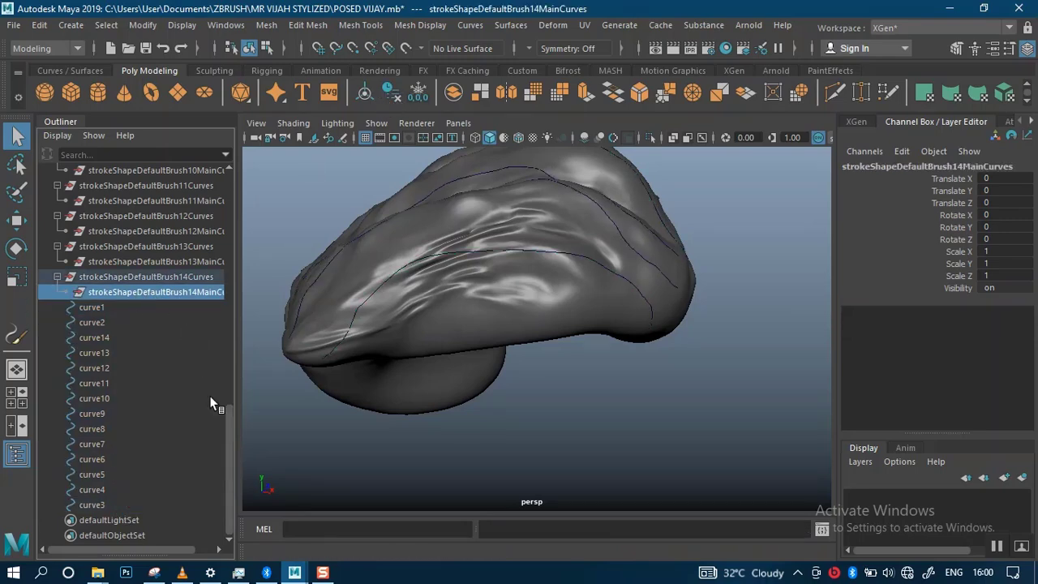
left_click_drag(231, 435, 219, 250)
left_click(149, 216, "shift")
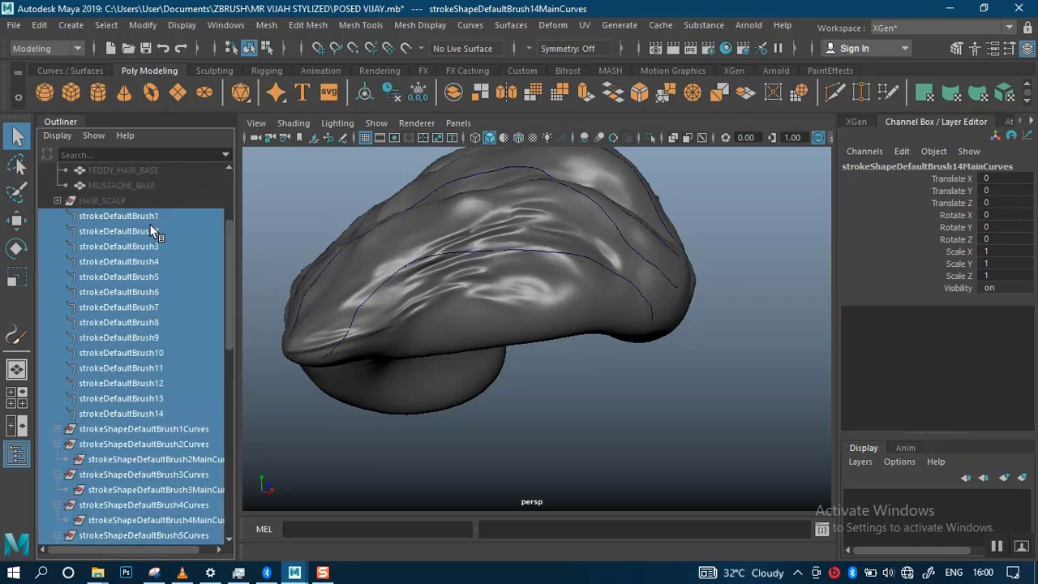
key("Delete")
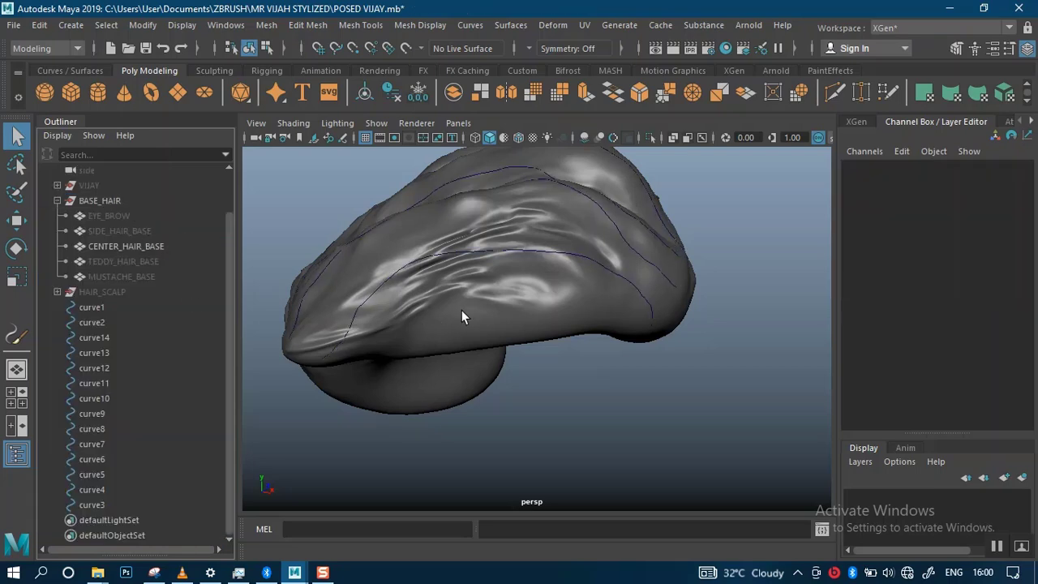
Step: Group all the unparented curves, from curve1 through curve3 in the Outliner, into one group
left_click_drag(462, 310, 454, 365, "alt")
scroll(446, 313, "up", 3)
scroll(493, 303, "down", 3)
middle_click_drag(454, 365, 452, 338, "alt")
left_click_drag(452, 337, 405, 341, "alt")
left_click(91, 308)
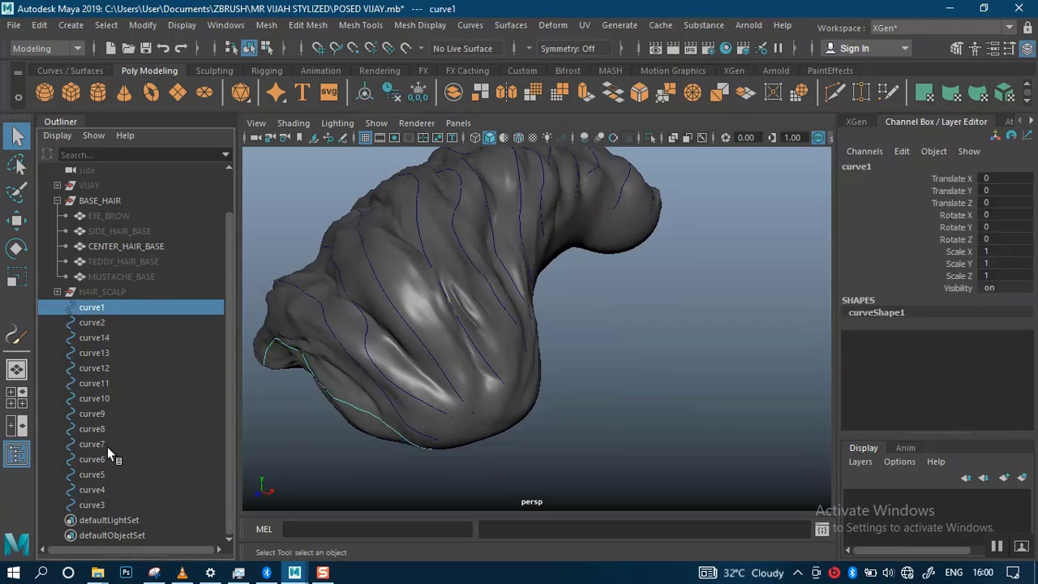
left_click(92, 505, "shift")
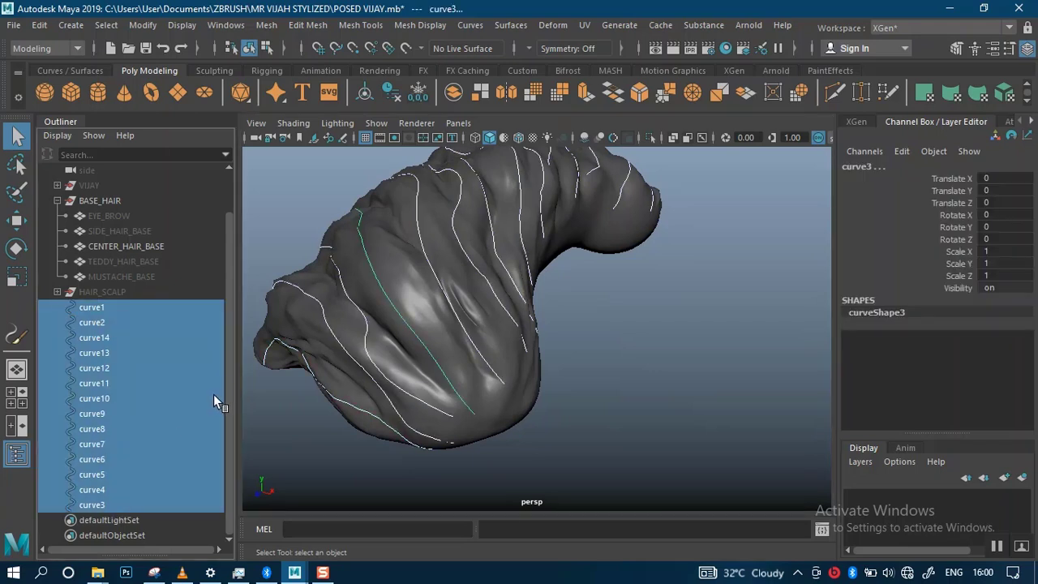
key("ctrl+g")
Step: Rename the new curve group CURVES in capital letters and save the scene
double_click(103, 353)
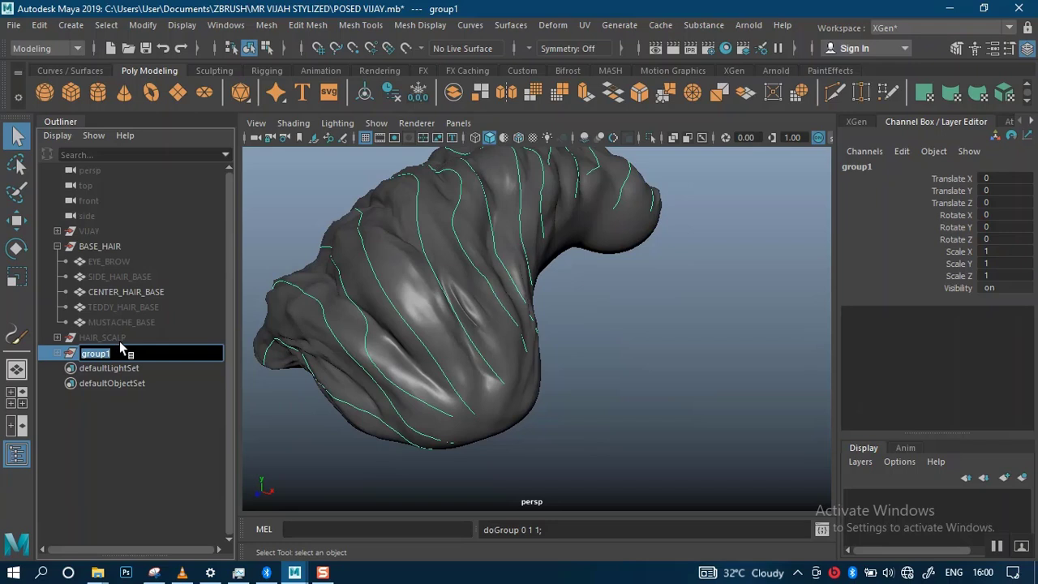
type("curves")
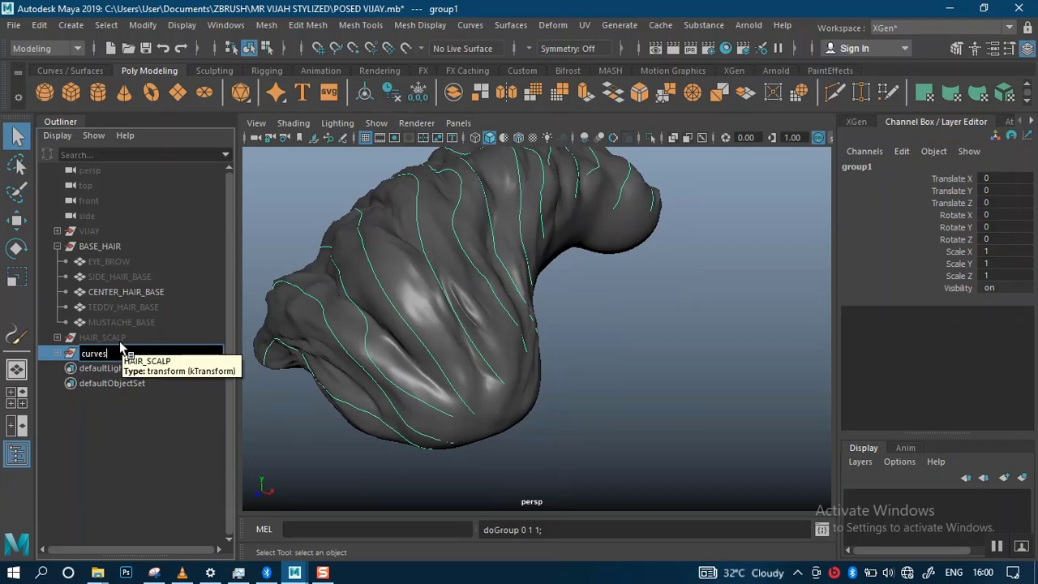
key("BackSpace")
key("BackSpace")
key("BackSpace")
key("BackSpace")
key("BackSpace")
key("Return")
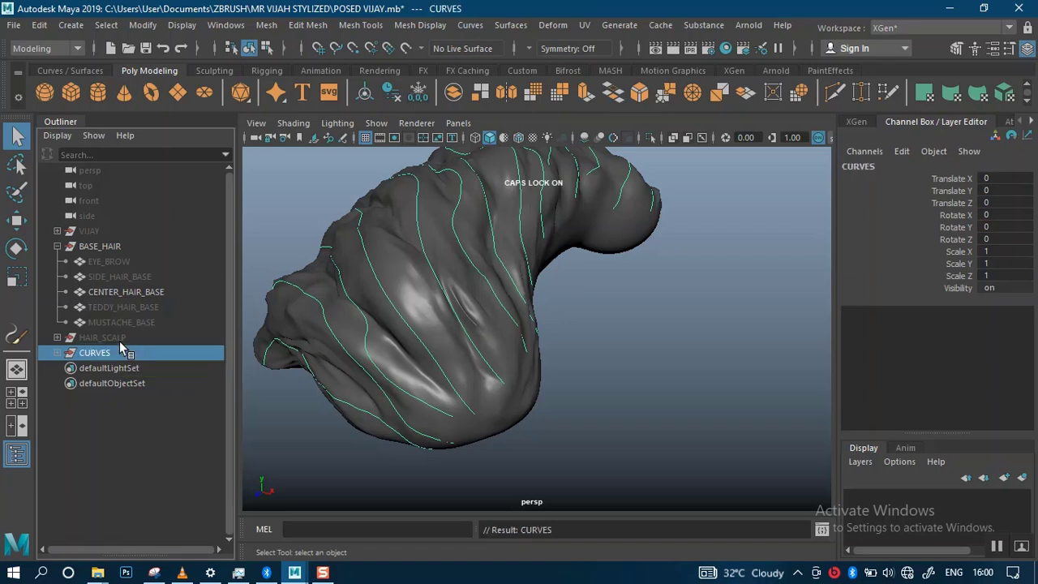
scroll(475, 352, "up", 2)
key("ctrl+s")
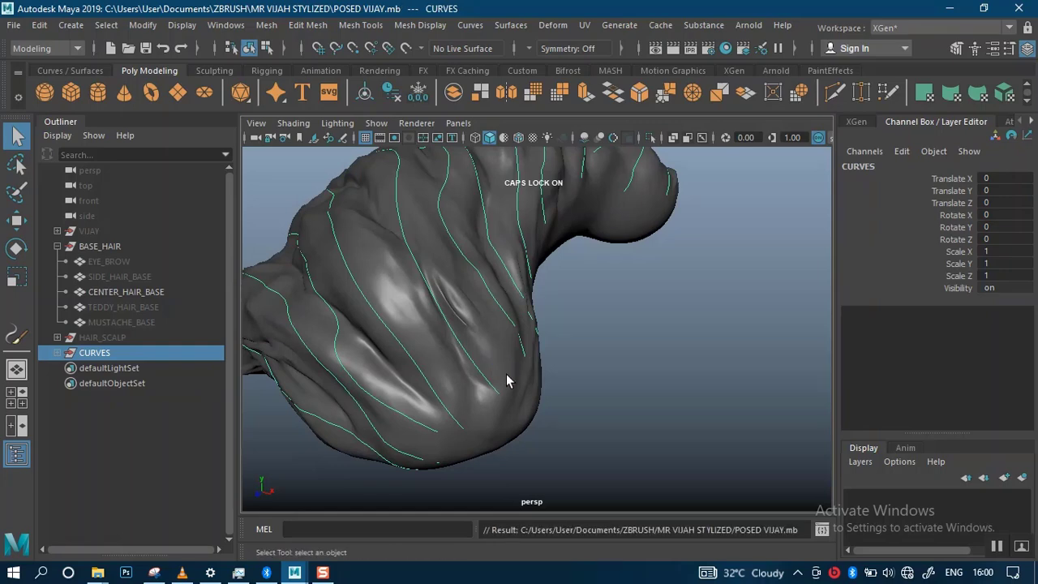
Step: Unhide the HAIR_SCALP group beneath the center hair base
mouse_move(564, 366)
left_mouse_down("alt")
mouse_move(603, 338)
mouse_move(549, 401)
mouse_move(572, 364)
mouse_move(565, 379)
left_mouse_up("alt")
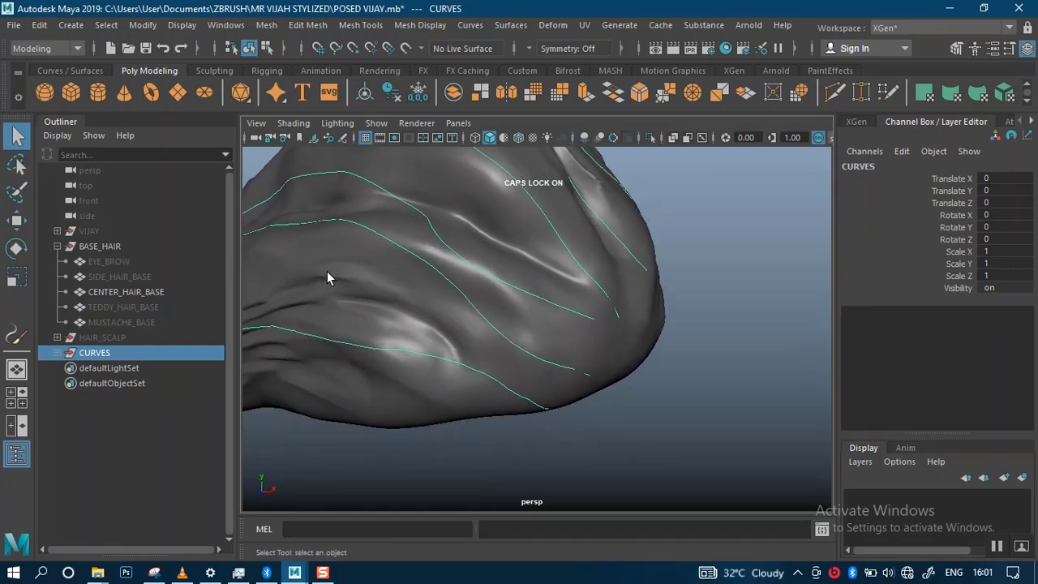
left_click(110, 338)
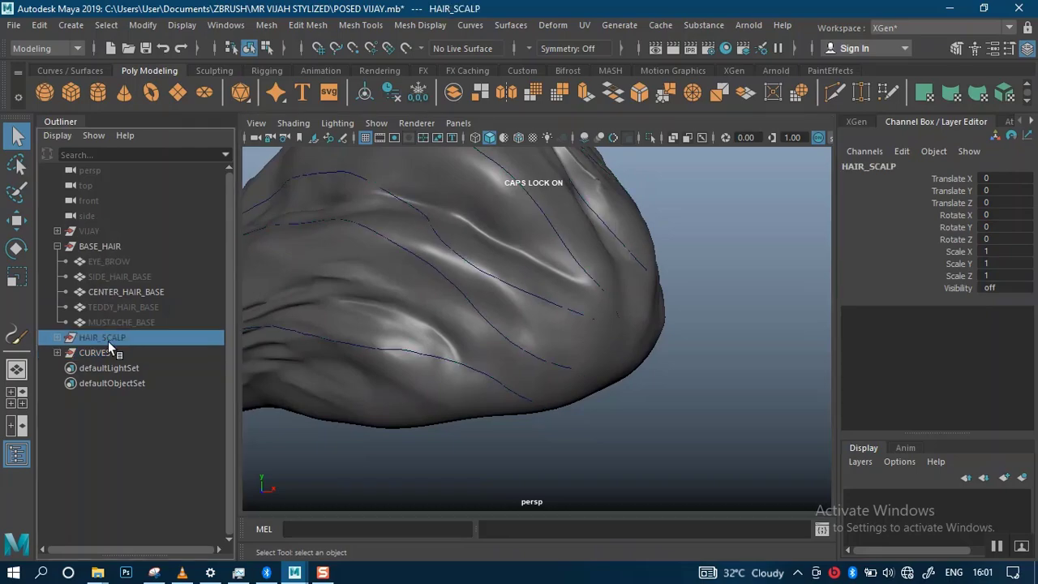
key("shift+h")
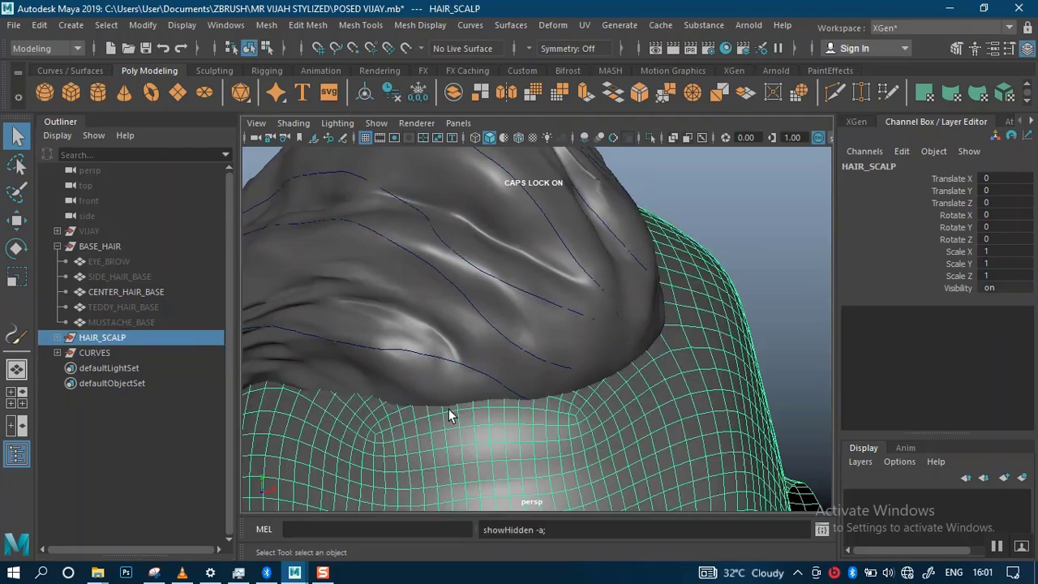
Step: Hide the MUSTACHE_SCALP mesh and the scalp mesh around the eyes, keeping the main hair scalp visible
left_click_drag(448, 408, 506, 334, "alt")
left_click(522, 437)
left_click_drag(522, 436, 519, 363, "alt")
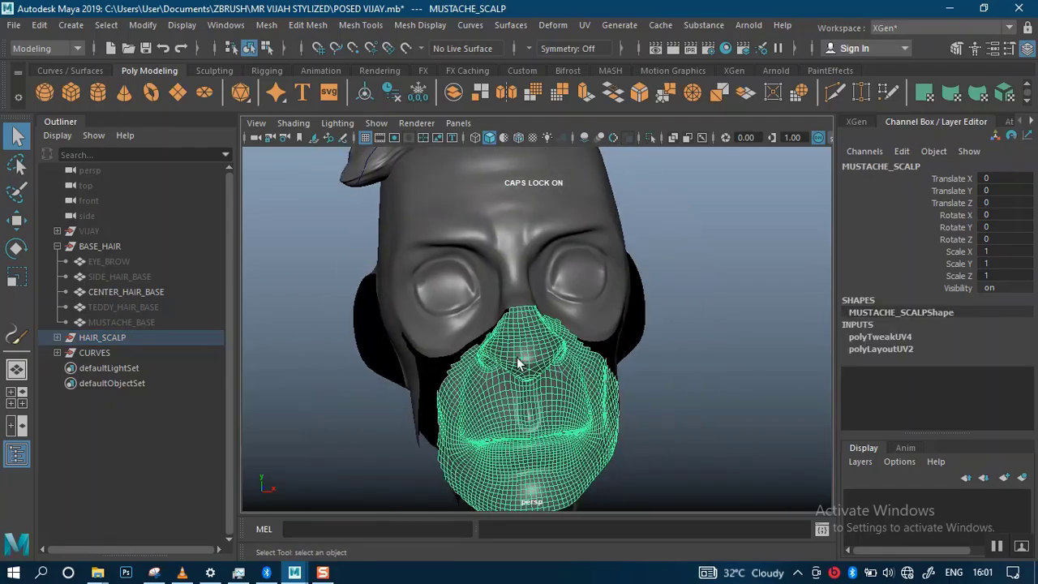
left_click(537, 306, "shift")
key("ctrl+h")
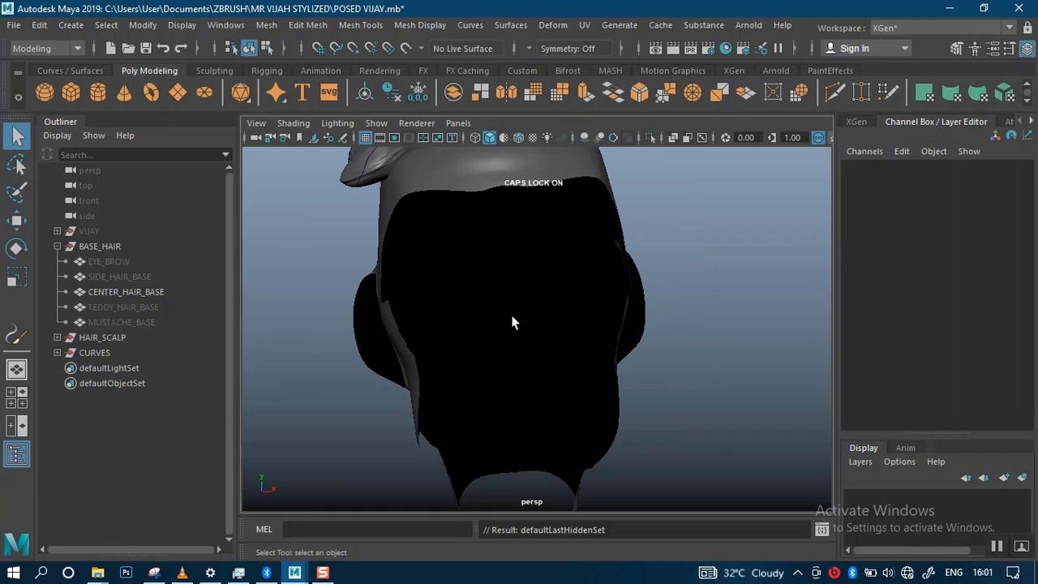
Step: Examine from several sides how the center hair base and its curves sit on the hair scalp
left_click_drag(512, 323, 490, 401, "alt")
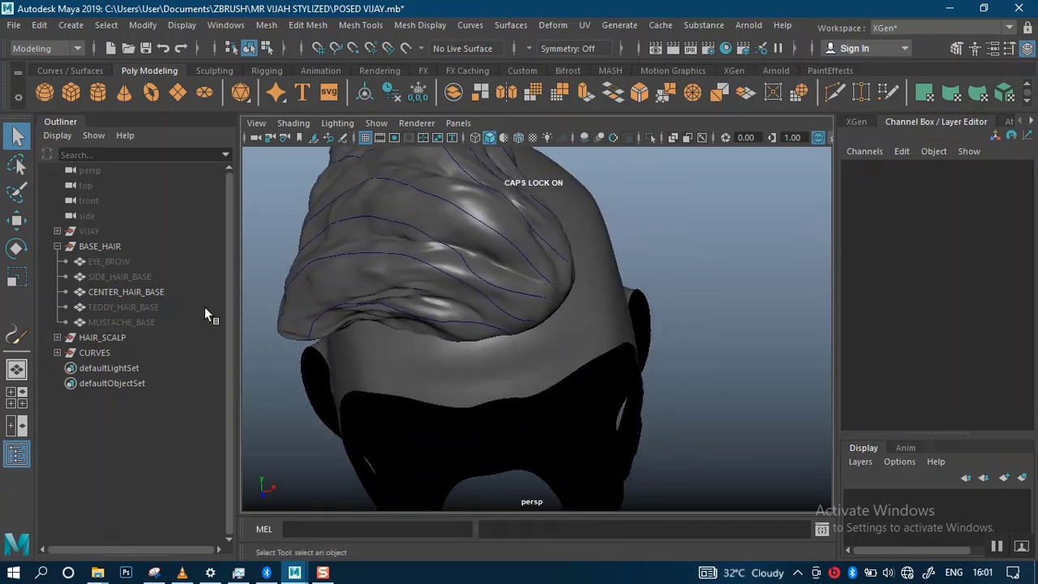
left_click(316, 286)
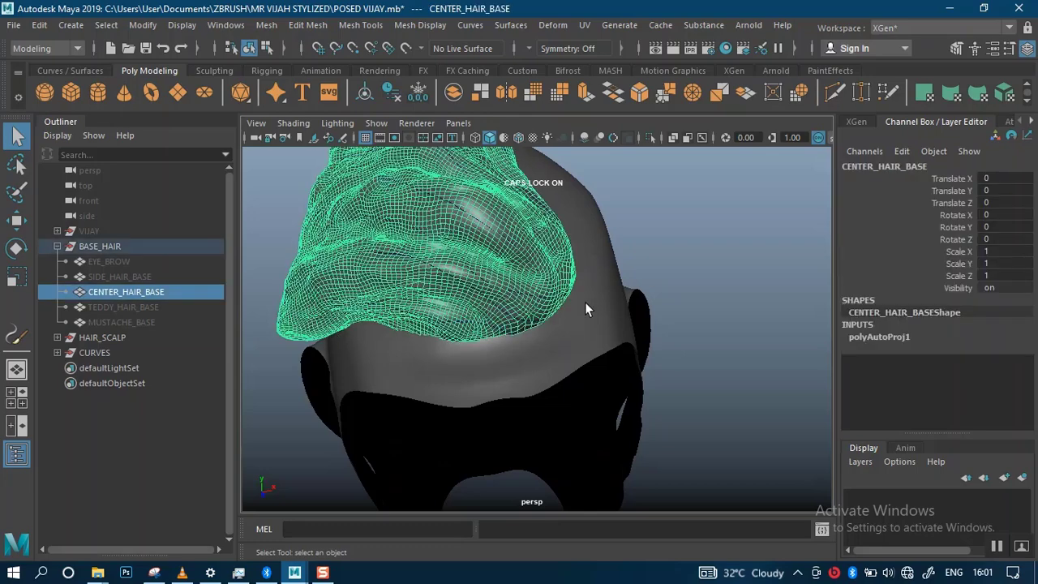
left_click(703, 263)
left_click_drag(703, 264, 622, 264, "alt")
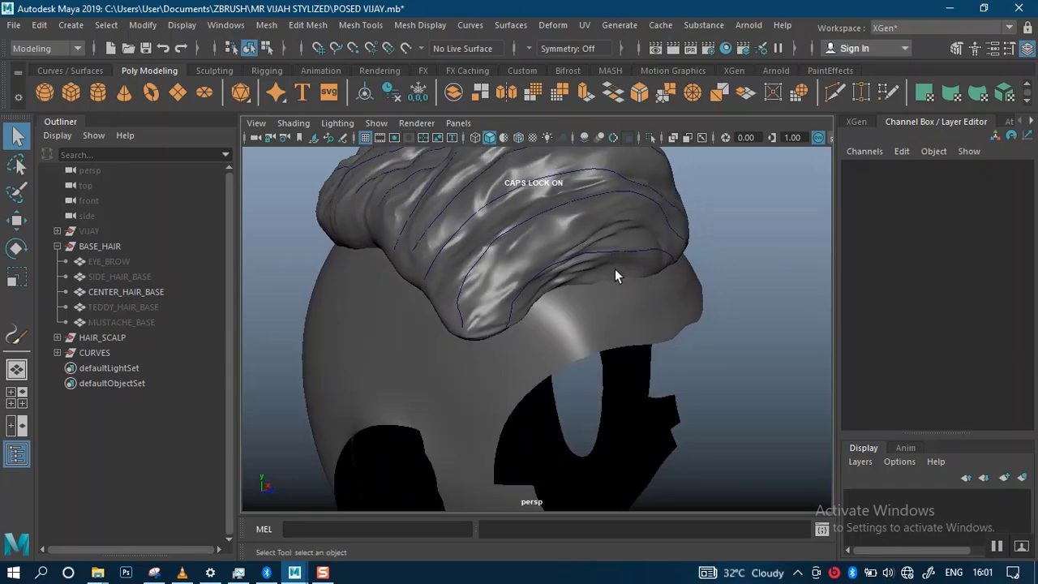
left_click_drag(481, 309, 409, 330, "alt")
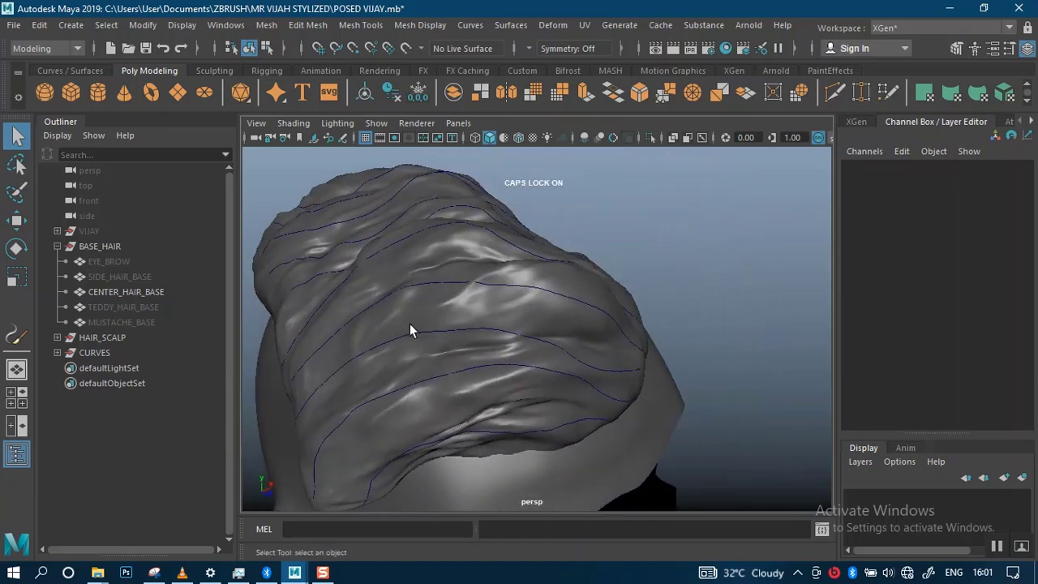
left_click(90, 355)
left_click_drag(338, 336, 349, 293, "alt")
left_click(407, 277)
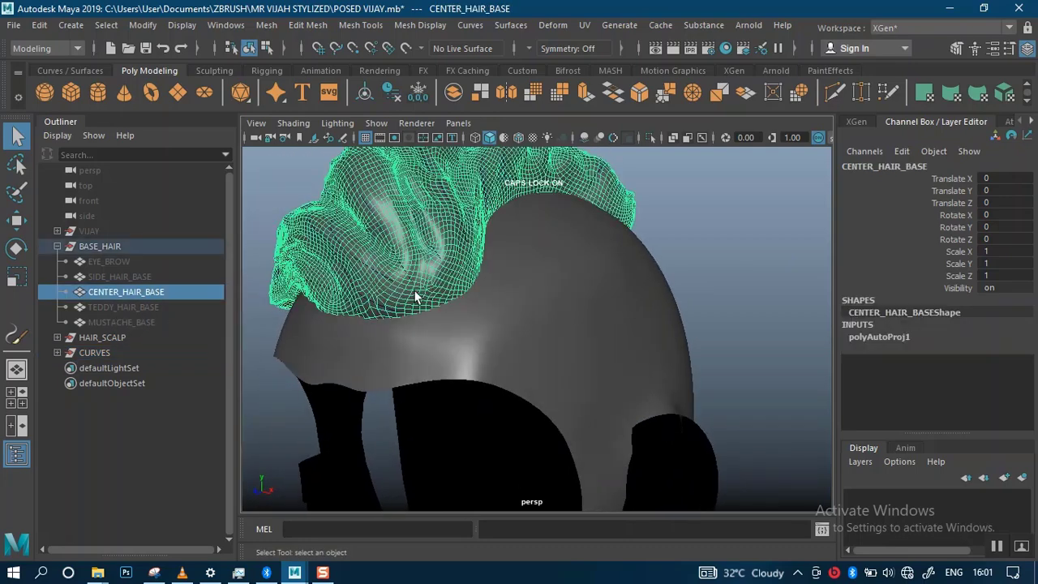
left_click(691, 209)
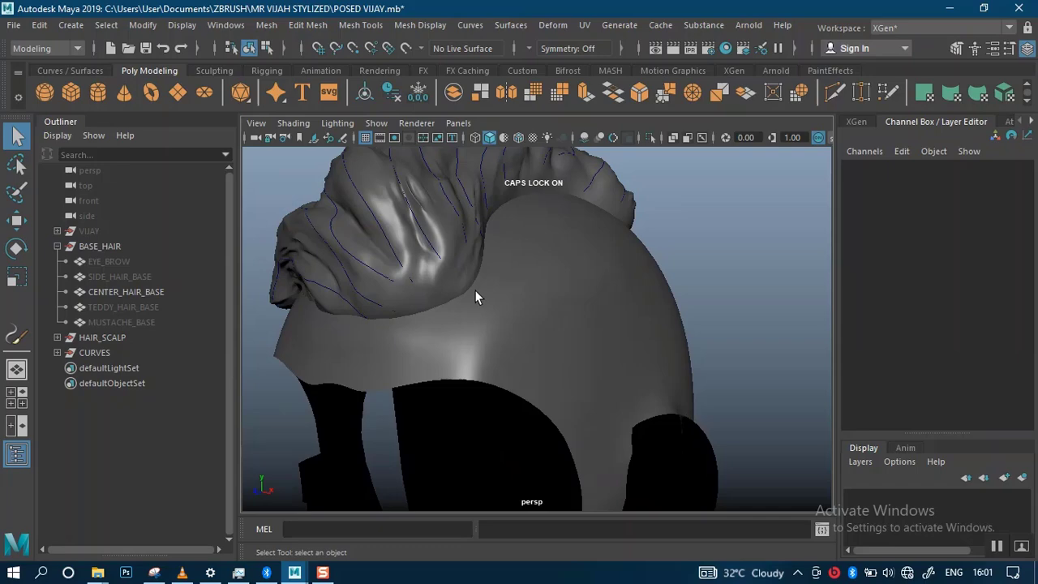
Step: Hide CENTER_HAIR_BASE and inspect where the ends of the curves lie relative to the scalp surface
left_click(418, 285)
key("ctrl+h")
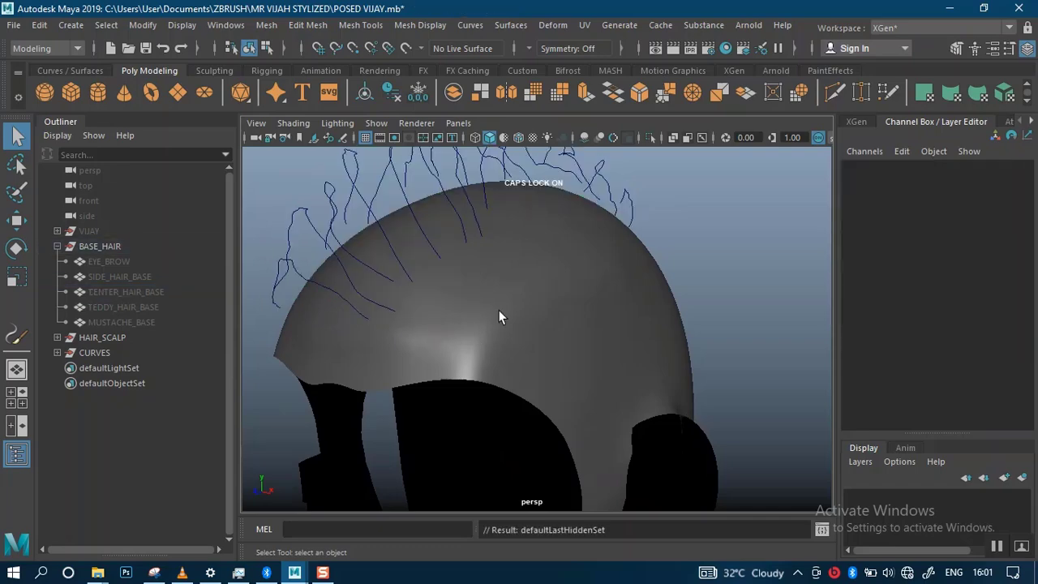
left_click_drag(622, 246, 643, 272, "alt")
left_click_drag(547, 270, 636, 274, "alt")
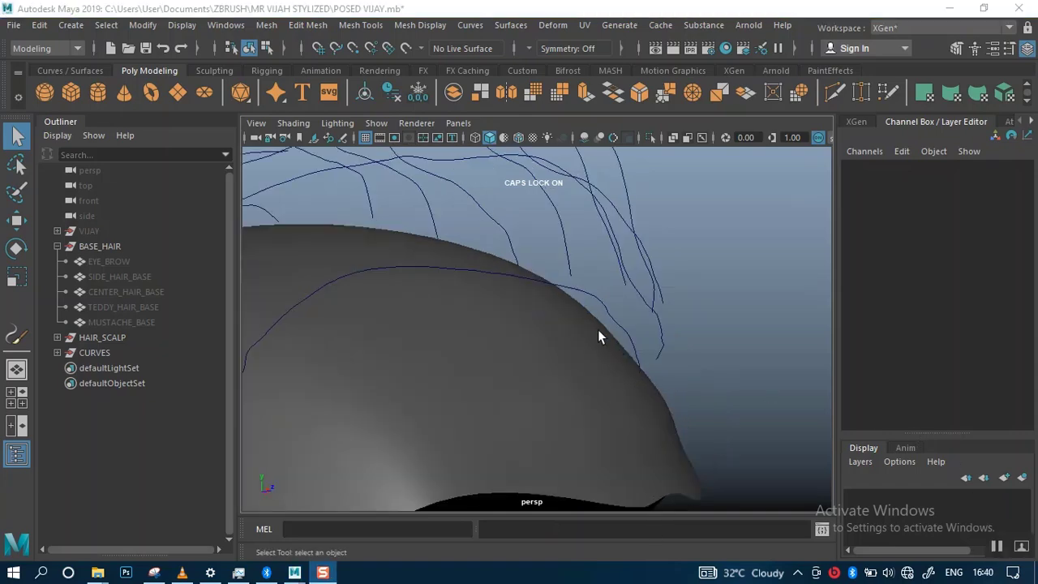
left_click_drag(598, 331, 573, 373, "alt")
scroll(545, 324, "down", 4)
left_click_drag(530, 282, 454, 319, "alt")
left_click_drag(531, 300, 506, 302, "alt")
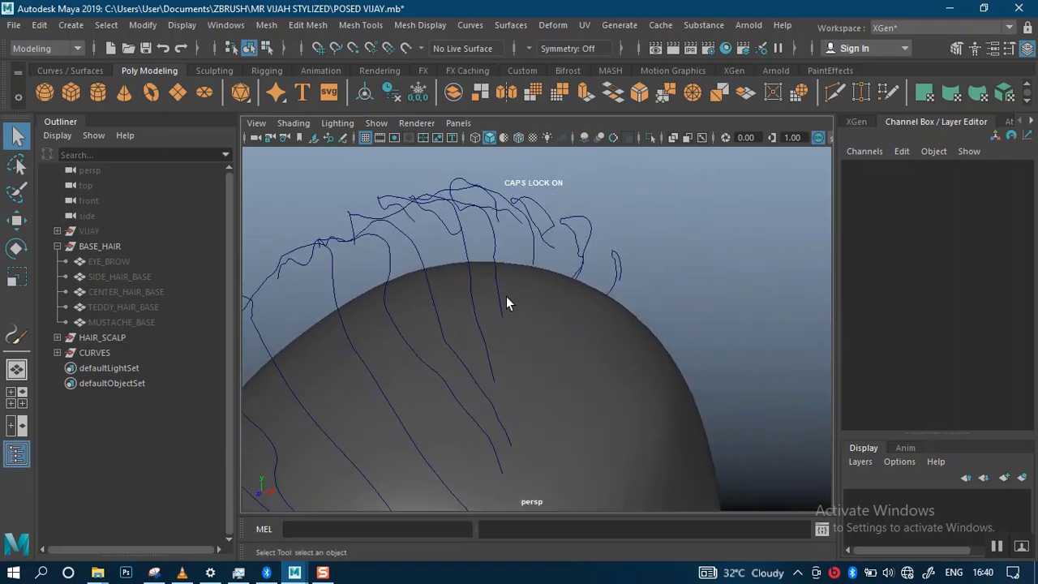
left_click_drag(509, 414, 523, 312, "alt")
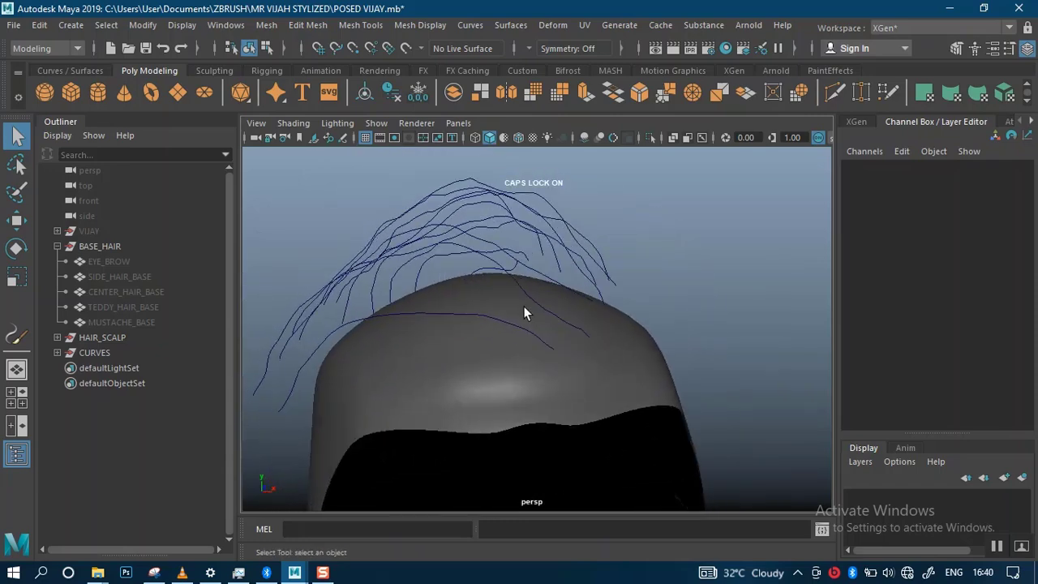
Step: Rebuild all the curves in the CURVES group through the Rebuild curve options
left_click(86, 352)
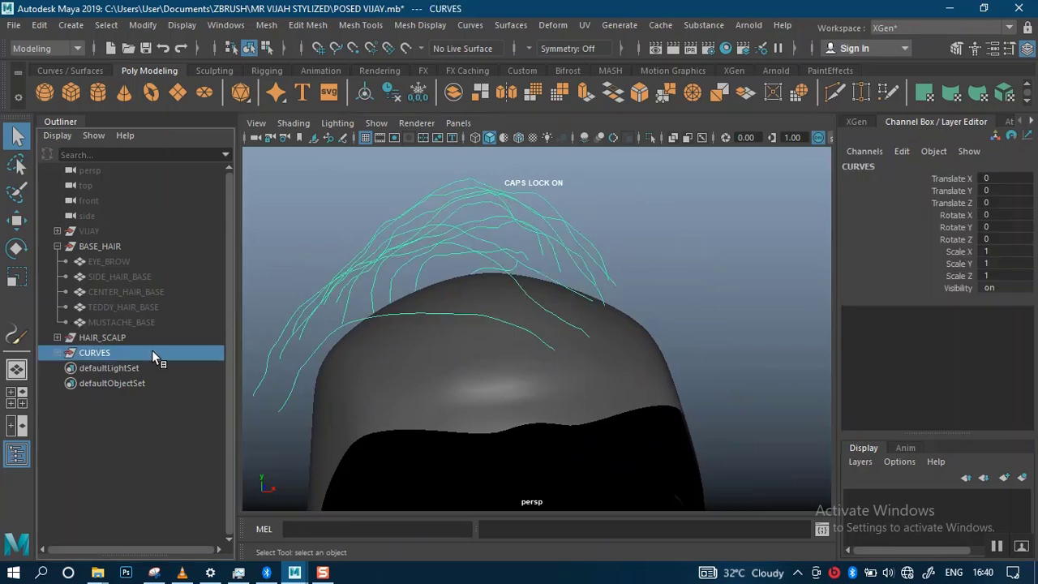
left_click(476, 28)
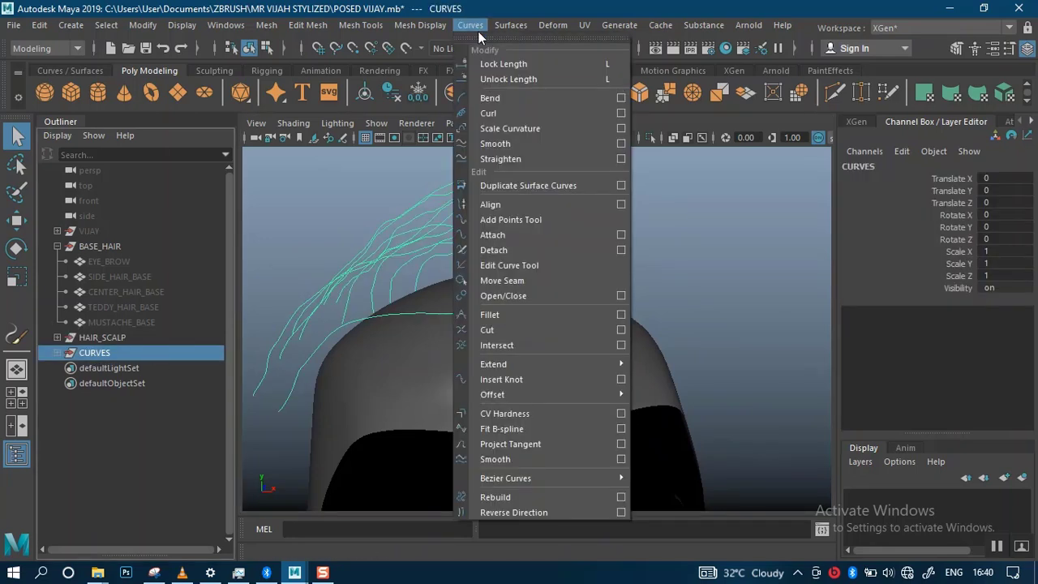
left_click(621, 496)
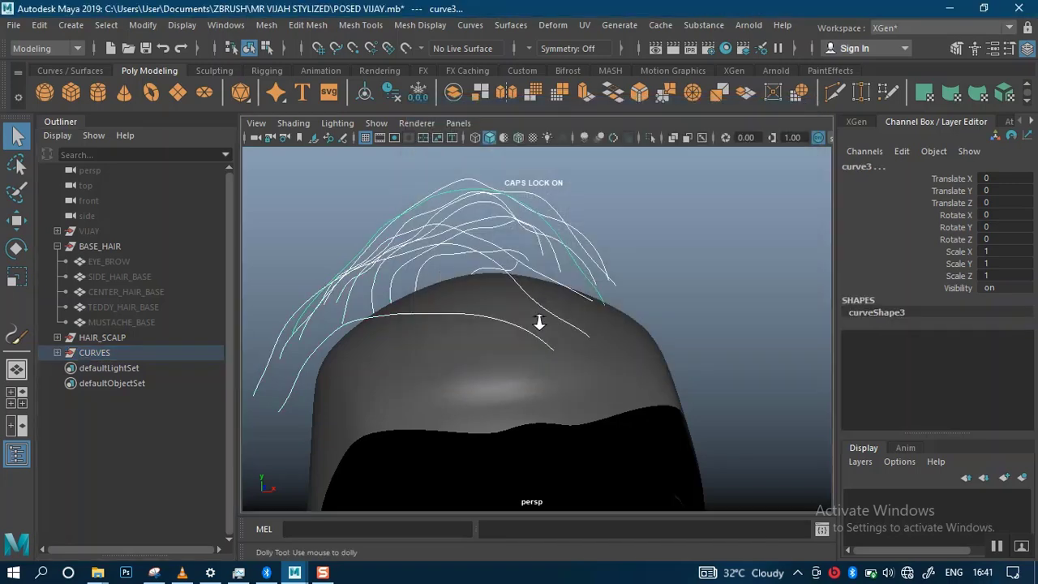
Step: Lower the root-end edit point of curve1 onto the hair scalp surface
left_click_drag(538, 320, 644, 321, "alt")
right_click_drag(681, 323, 679, 258)
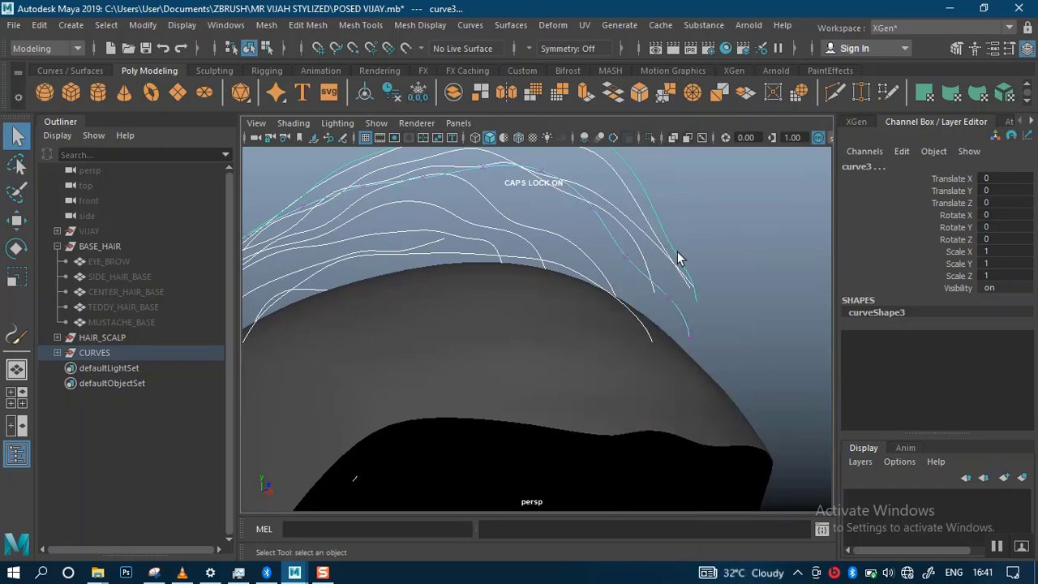
left_click(739, 294)
left_click_drag(667, 273, 576, 348, "alt")
left_click(576, 333)
right_click_drag(572, 322, 570, 234)
right_click_drag(618, 359, 549, 381, "alt")
left_click_drag(549, 382, 485, 322)
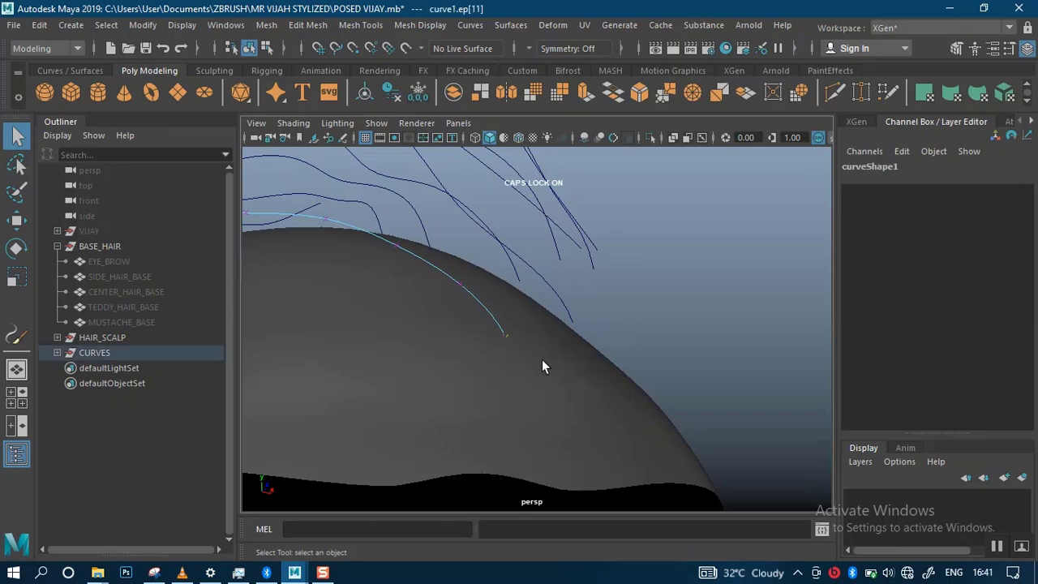
key("w")
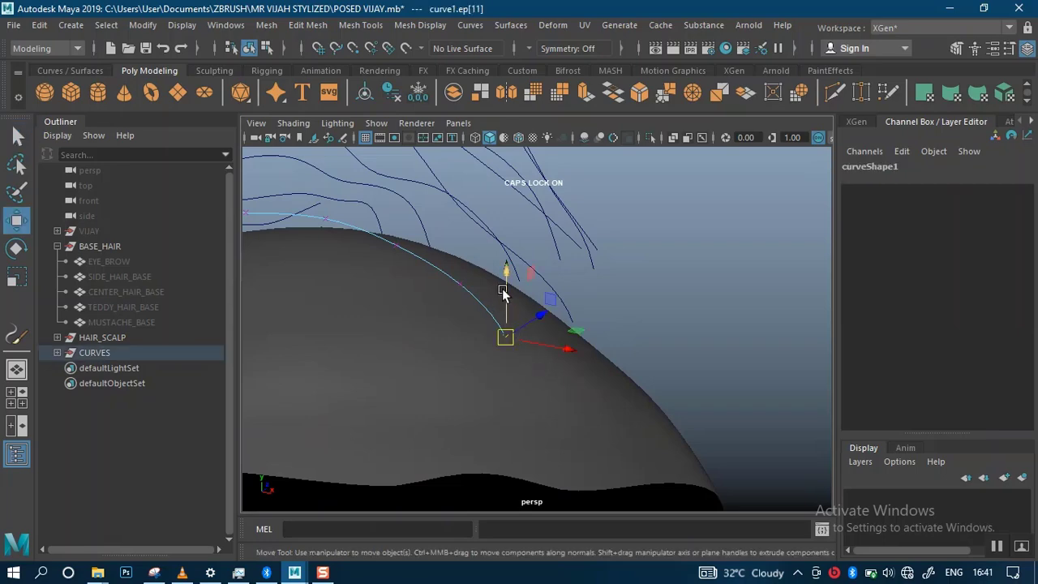
left_click_drag(502, 288, 529, 231, "alt")
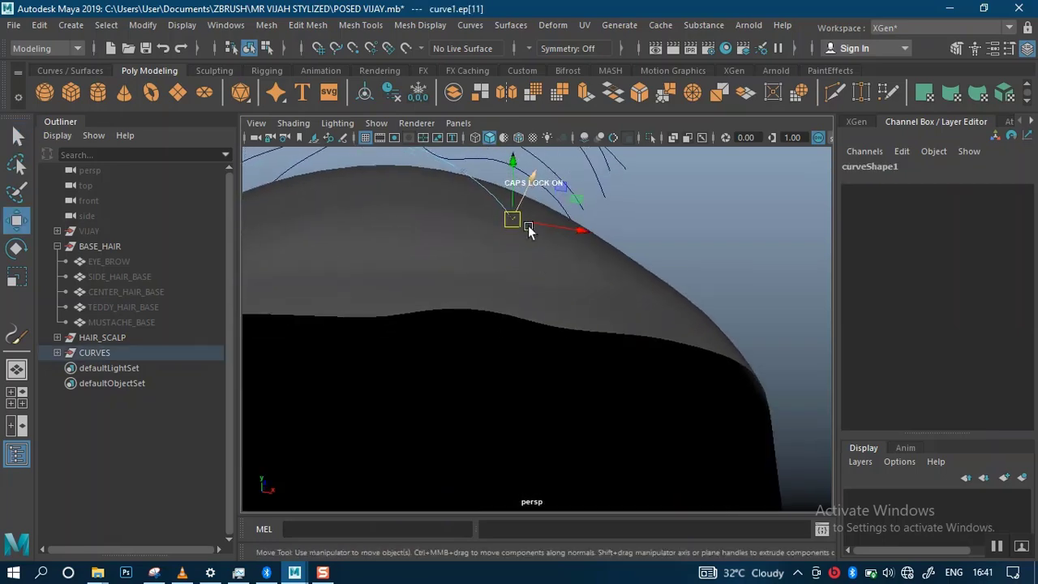
left_click_drag(513, 172, 587, 324)
Step: Pull the root-end edit point of curve2 down so that it sits against the scalp
left_click(580, 333)
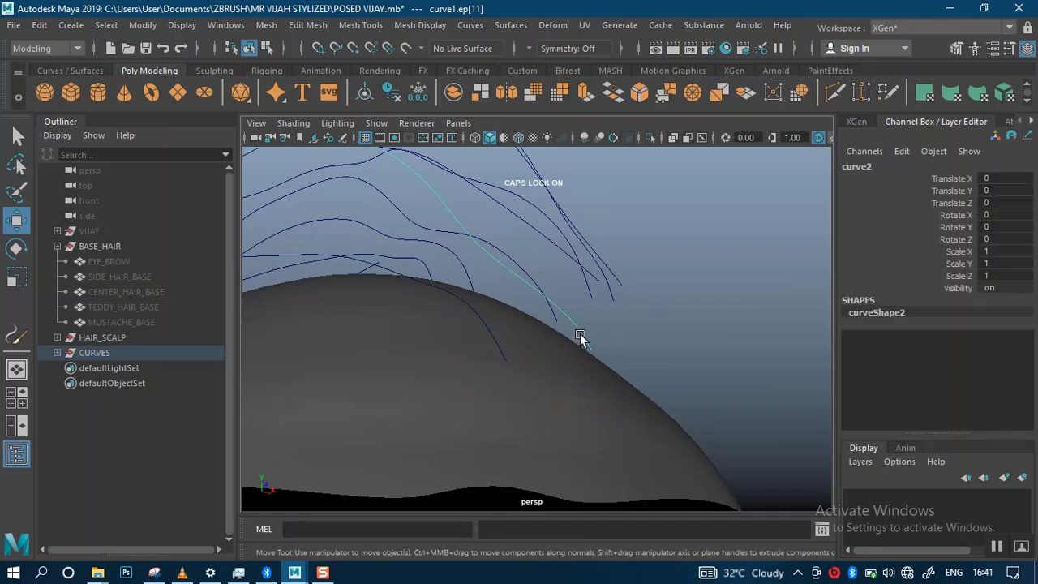
right_click_drag(588, 336, 576, 240)
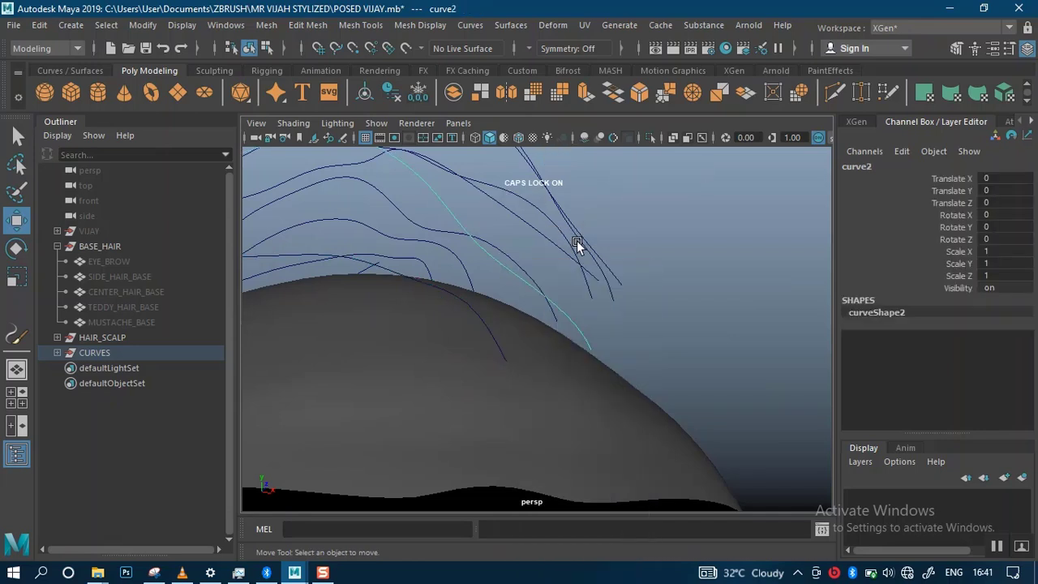
left_click_drag(614, 321, 570, 368)
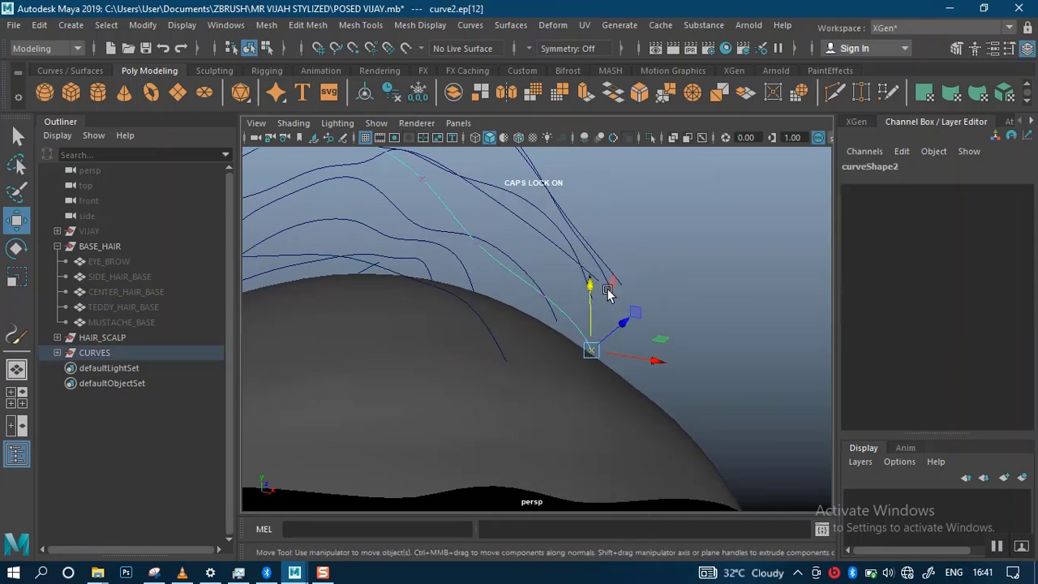
left_click_drag(609, 290, 600, 346, "alt")
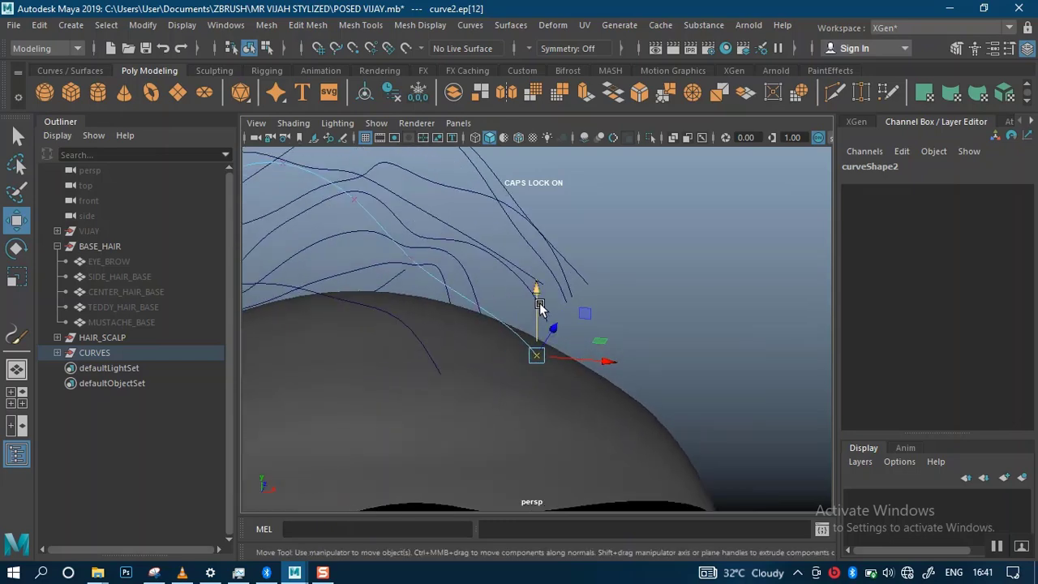
left_click_drag(535, 298, 526, 337)
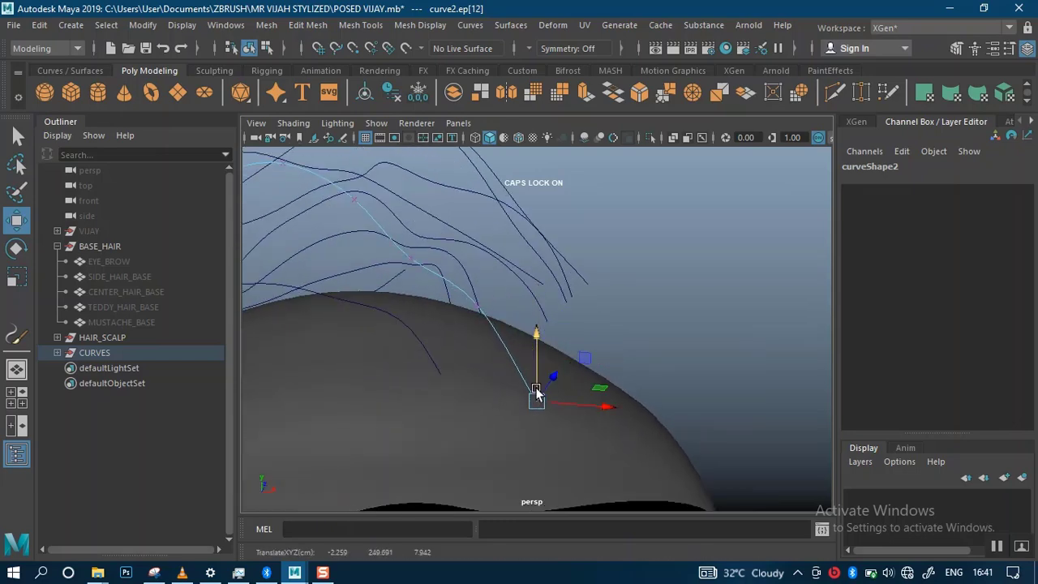
left_click_drag(535, 386, 513, 354)
Step: Reposition the last edit point of curve4 onto the scalp, fitting it from several viewing angles
left_click_drag(523, 367, 511, 345, "alt")
left_click(511, 345)
right_click_drag(513, 346, 505, 235)
left_click_drag(571, 342, 522, 376)
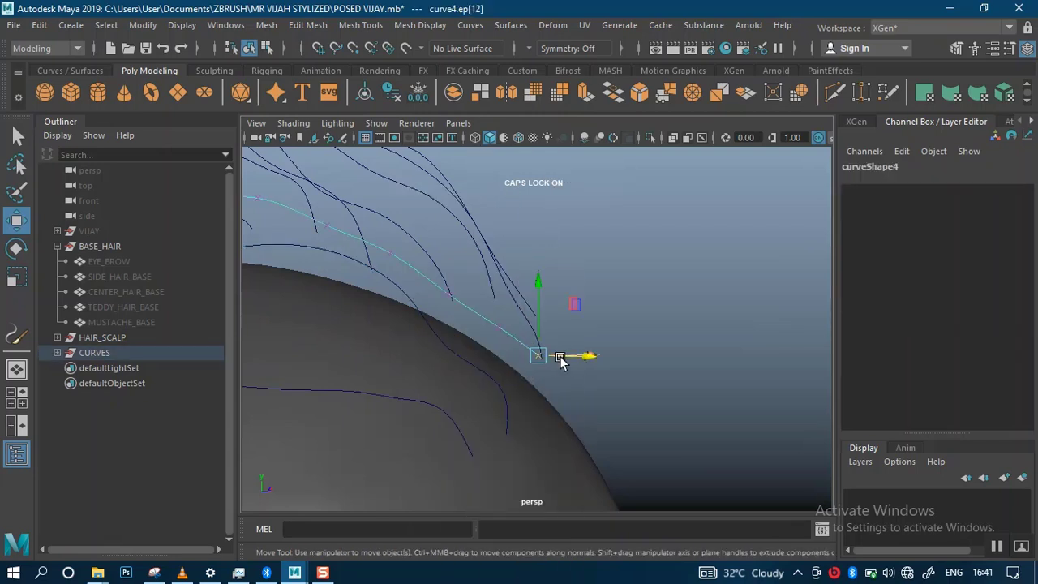
left_click_drag(540, 323, 523, 357)
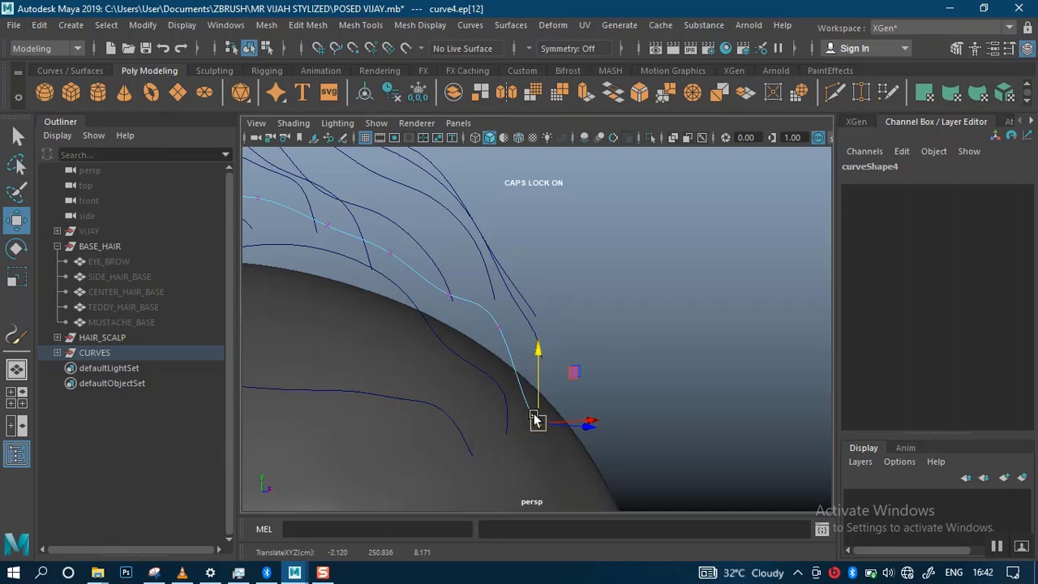
left_click_drag(529, 415, 460, 358, "alt")
mouse_move(468, 427)
left_mouse_down("alt")
mouse_move(454, 469)
mouse_move(469, 444)
left_mouse_up("alt")
left_click_drag(516, 407, 461, 373, "alt")
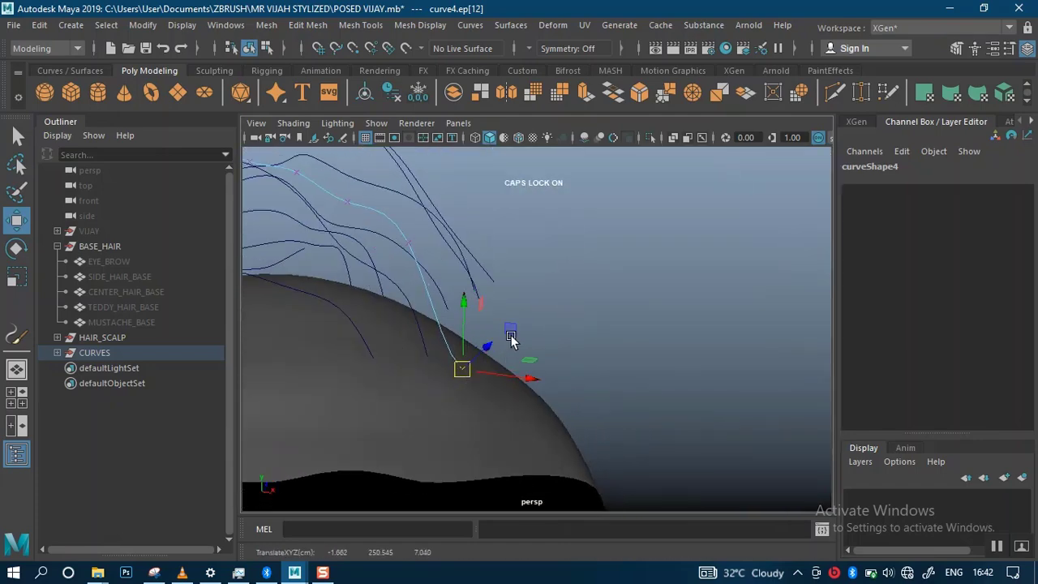
left_click_drag(511, 339, 516, 390, "alt")
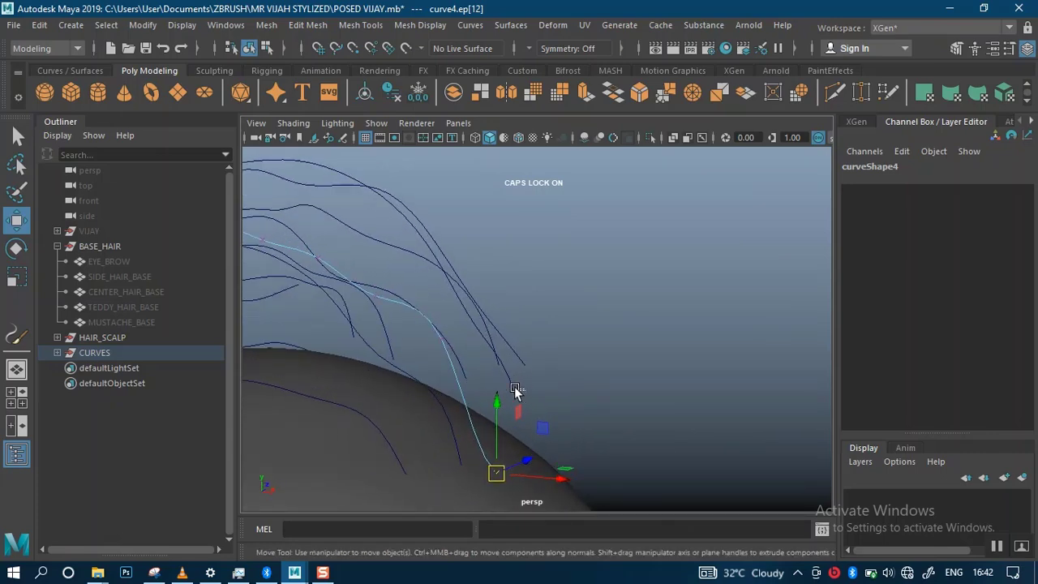
Step: Try to bring the root-end edit point of curve3 down onto the scalp surface
left_click(518, 391)
right_click_drag(515, 388, 523, 239)
left_click(515, 390)
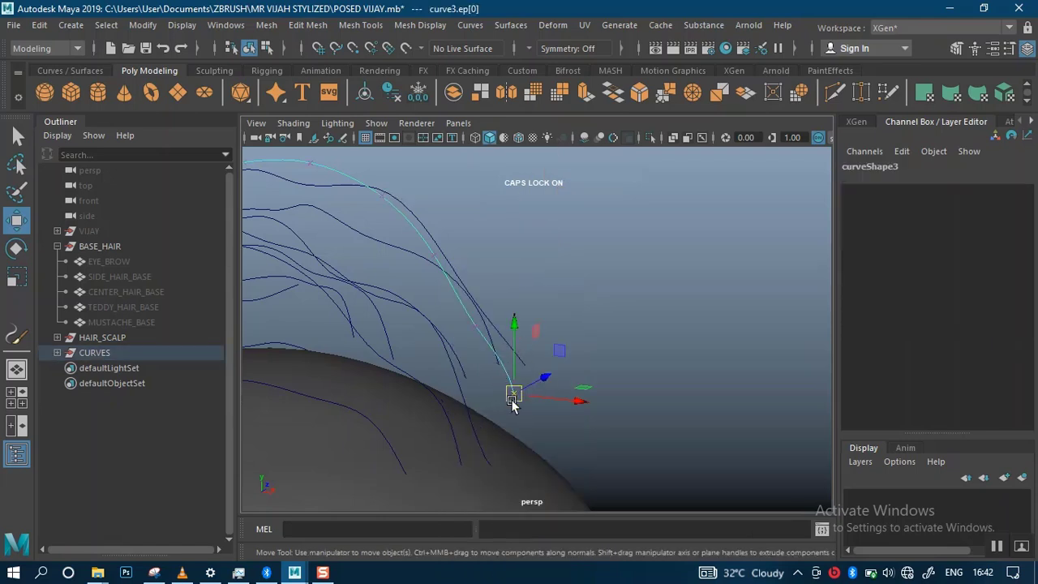
left_click_drag(515, 394, 448, 344)
left_click_drag(512, 389, 511, 362)
left_click_drag(503, 411, 539, 406)
left_click_drag(513, 347, 487, 403)
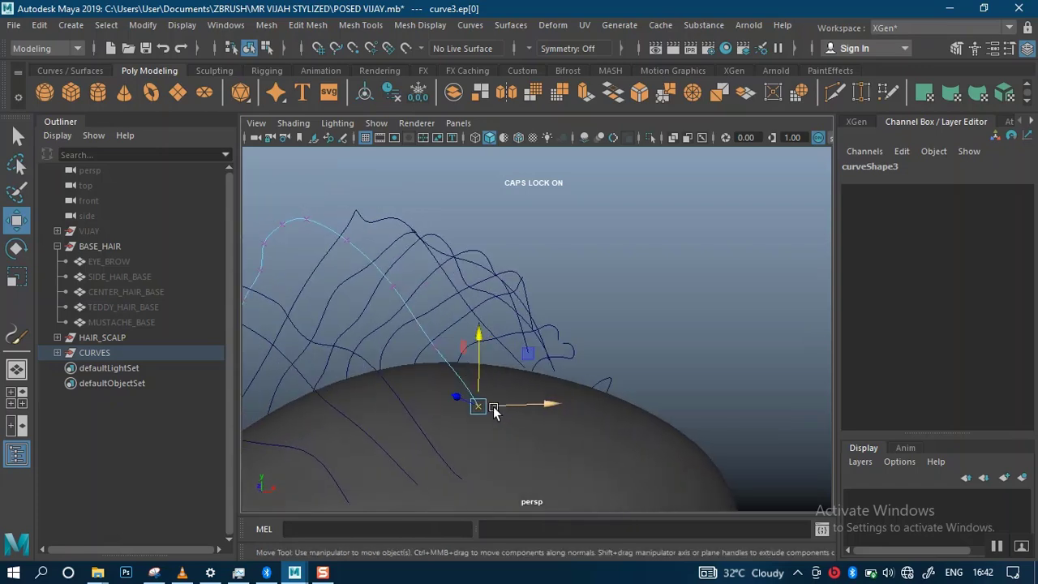
left_click(479, 406)
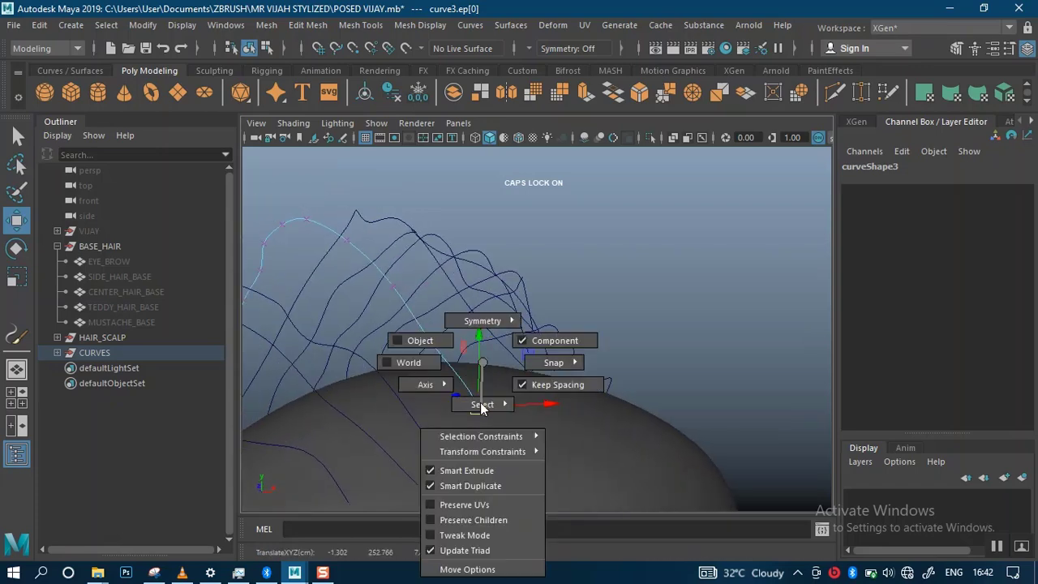
mouse_move(481, 405)
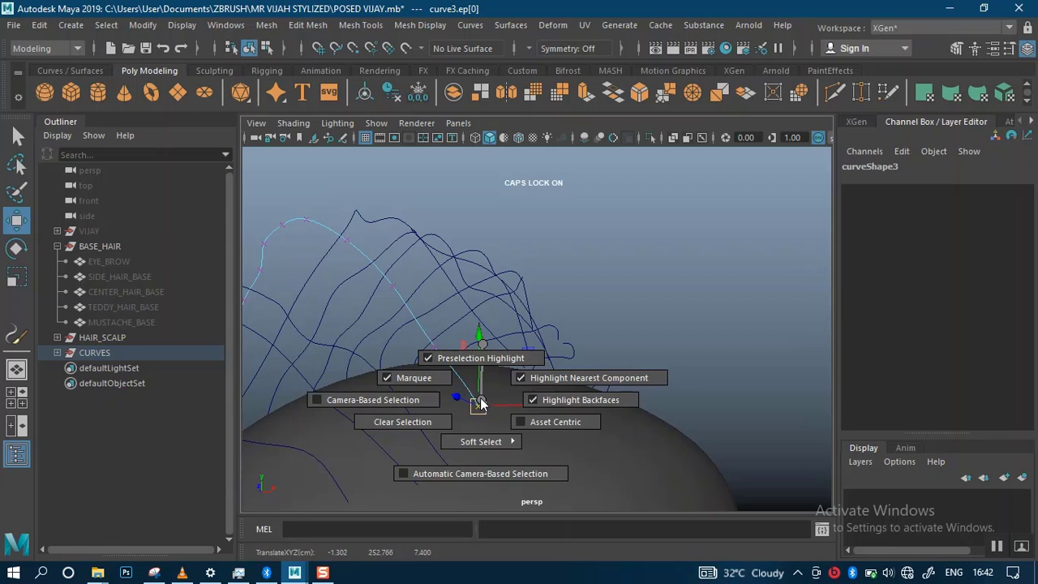
left_click(410, 375)
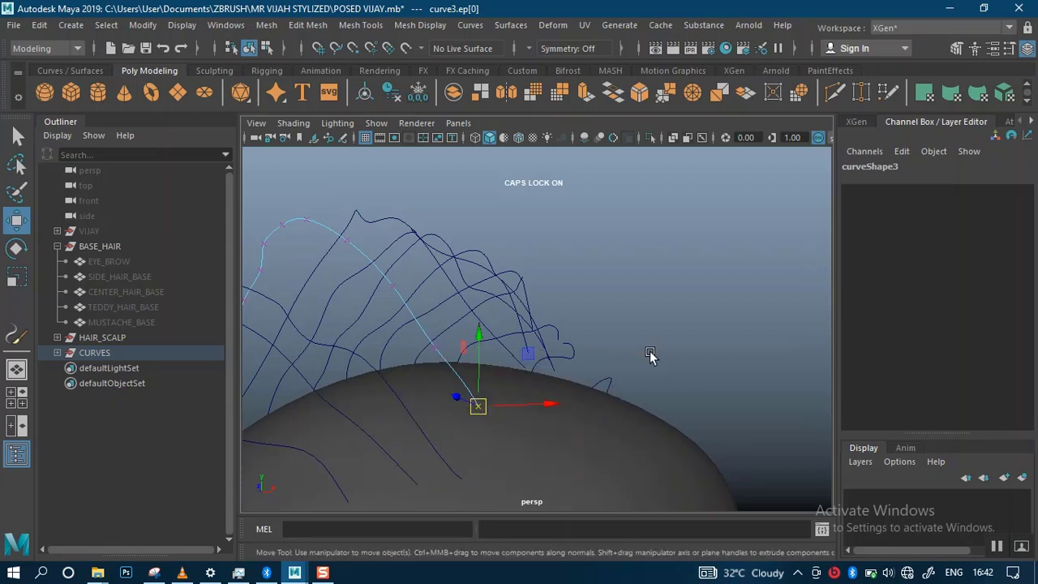
Step: Switch to the Modeling - Standard workspace and show the Modeling Toolkit, closing the UV Editor window
left_click(1032, 120)
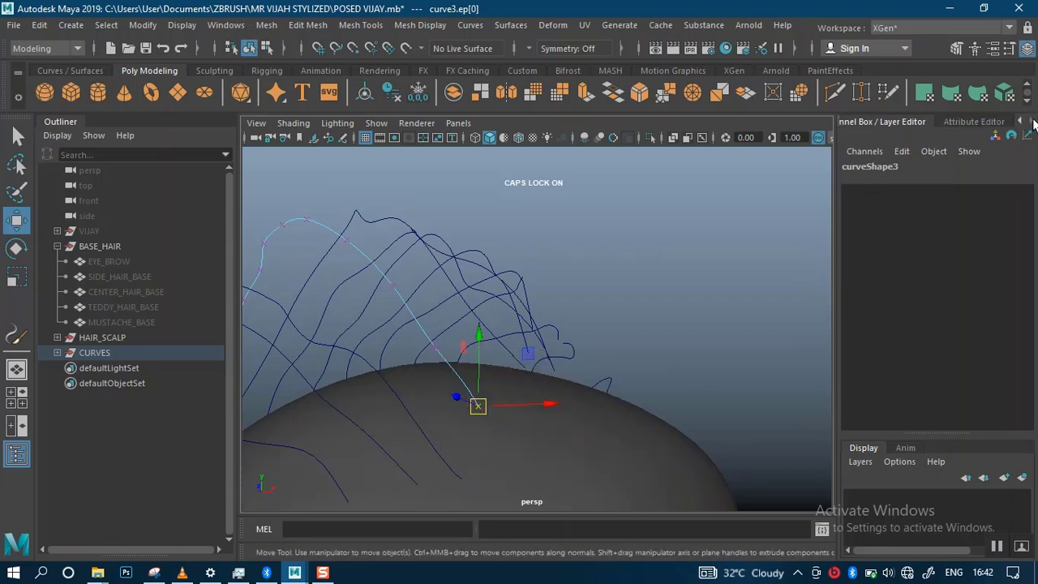
left_click(908, 28)
left_click(908, 64)
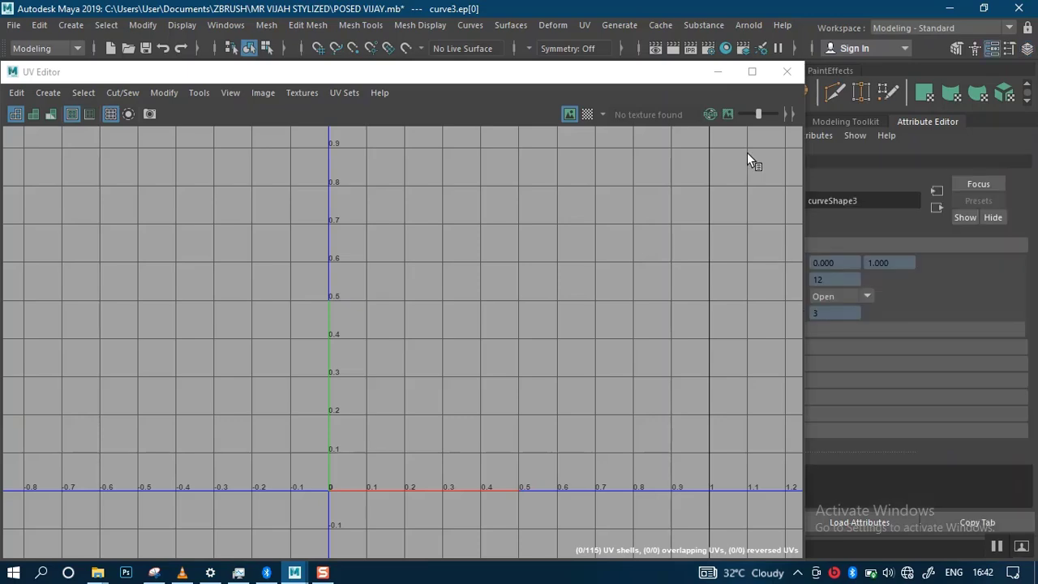
left_click(788, 72)
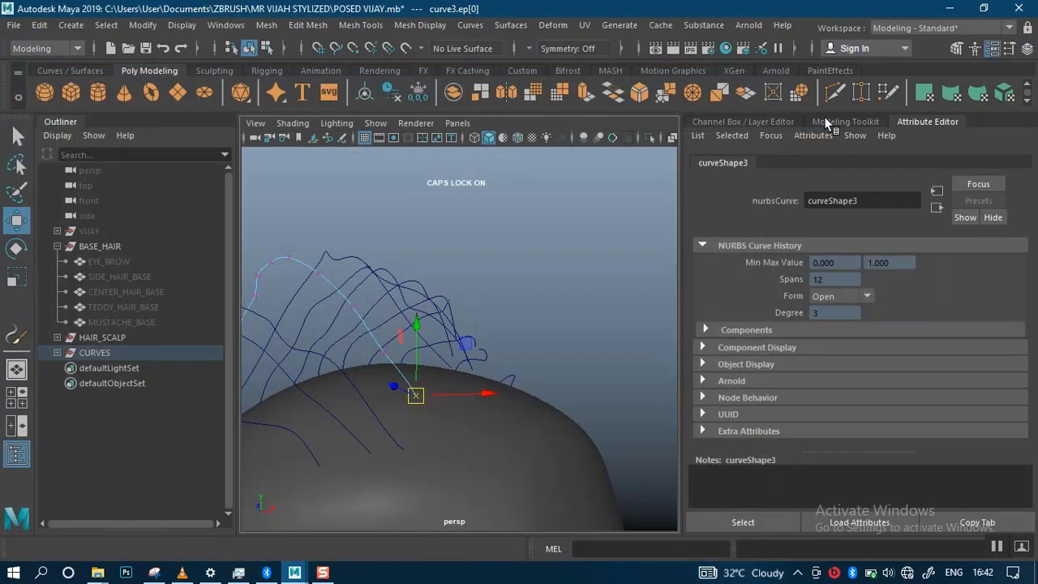
left_click(825, 122)
Step: Reselect the root edit point of curve3 and undo the moves made to it
left_click(482, 395)
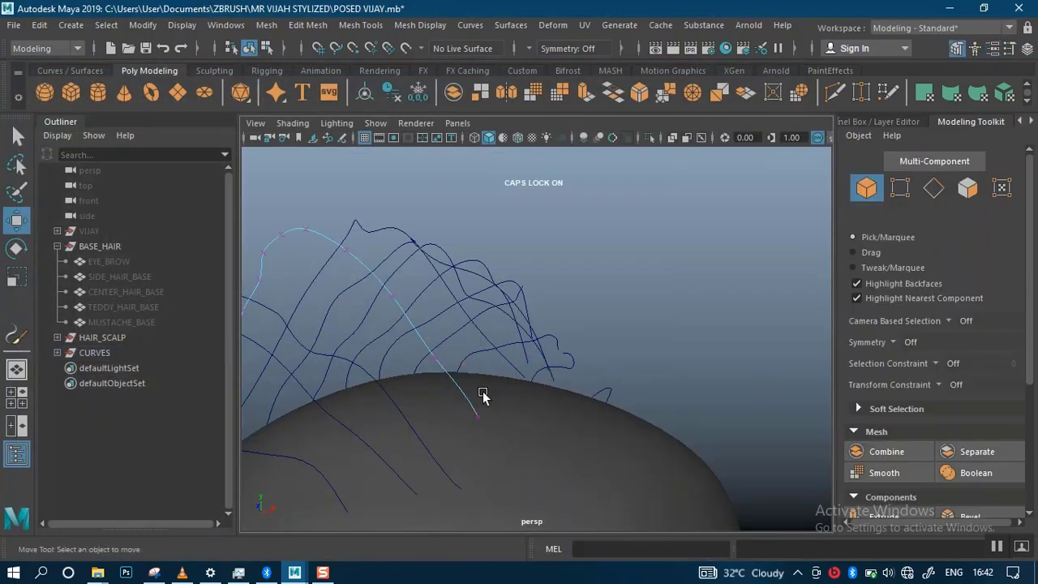
left_click(477, 415)
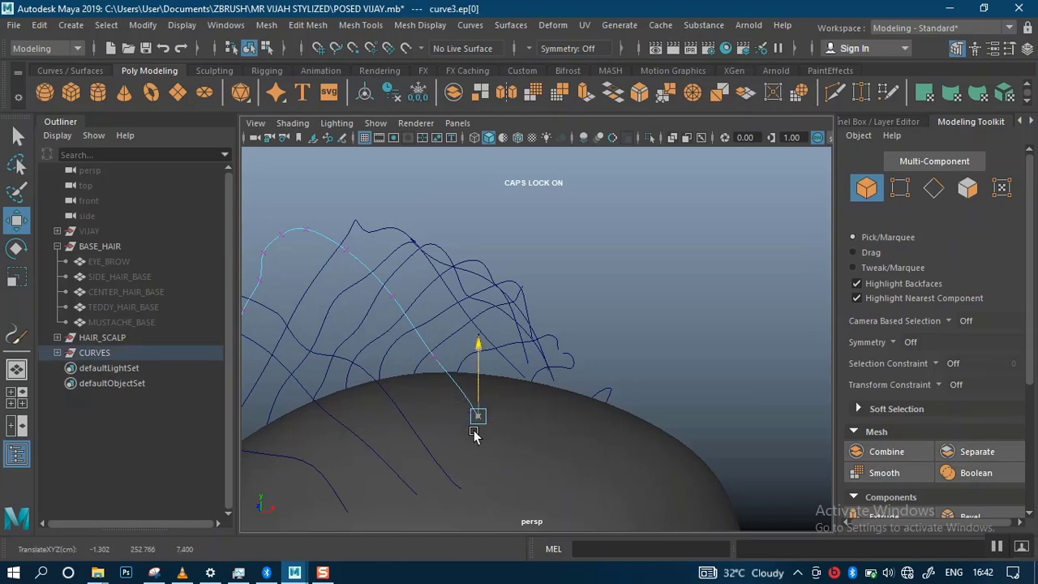
left_click_drag(413, 394, 520, 367, "alt")
right_click_drag(560, 330, 609, 364, "alt")
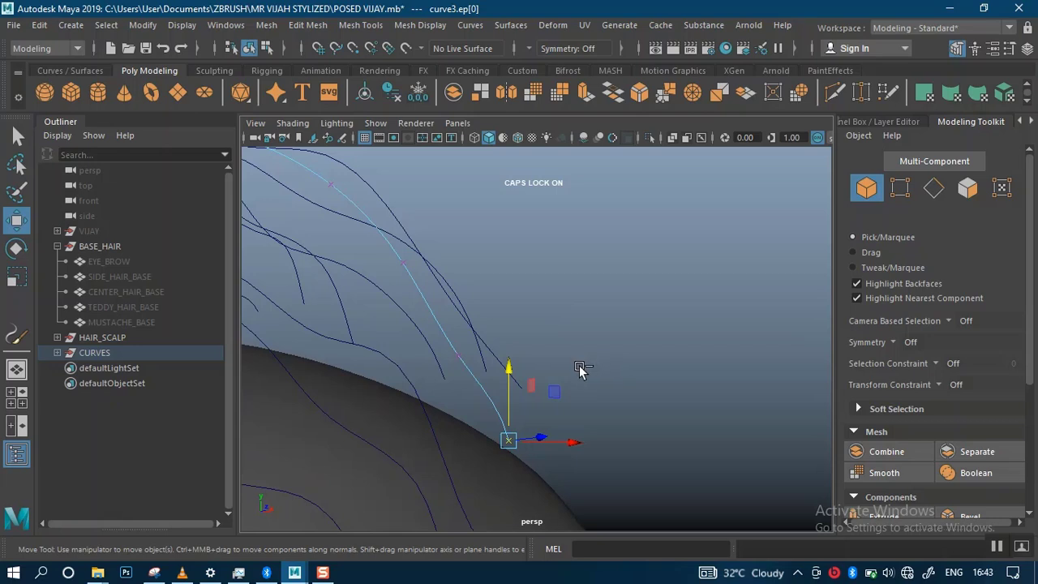
key("ctrl+z")
key("ctrl+z")
key("ctrl+z")
key("ctrl+z")
key("ctrl+z")
key("ctrl+z")
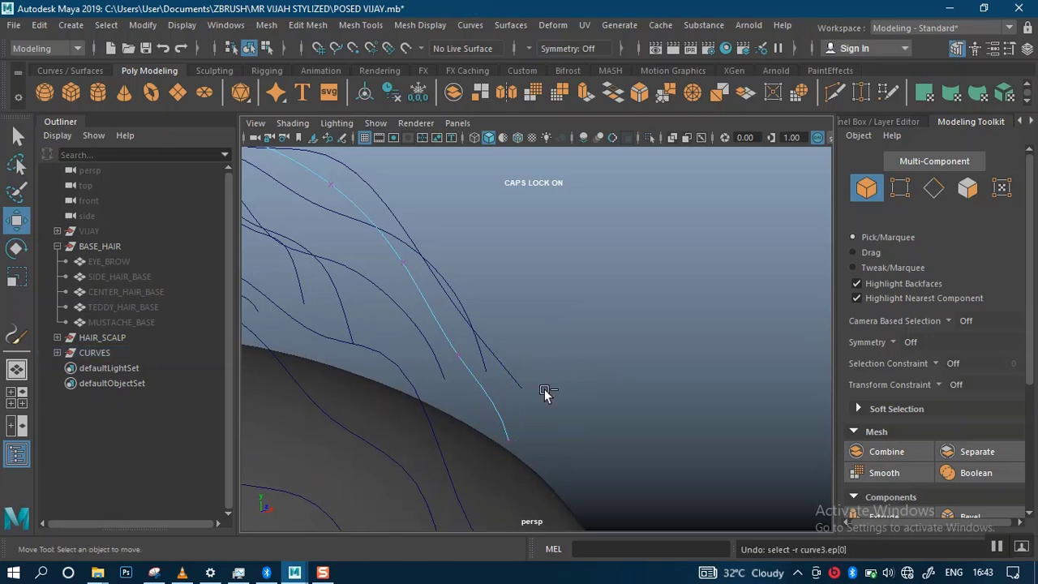
Step: Fine-tune the position of curve4's root edit point against the scalp
left_click_drag(553, 405, 483, 503, "alt")
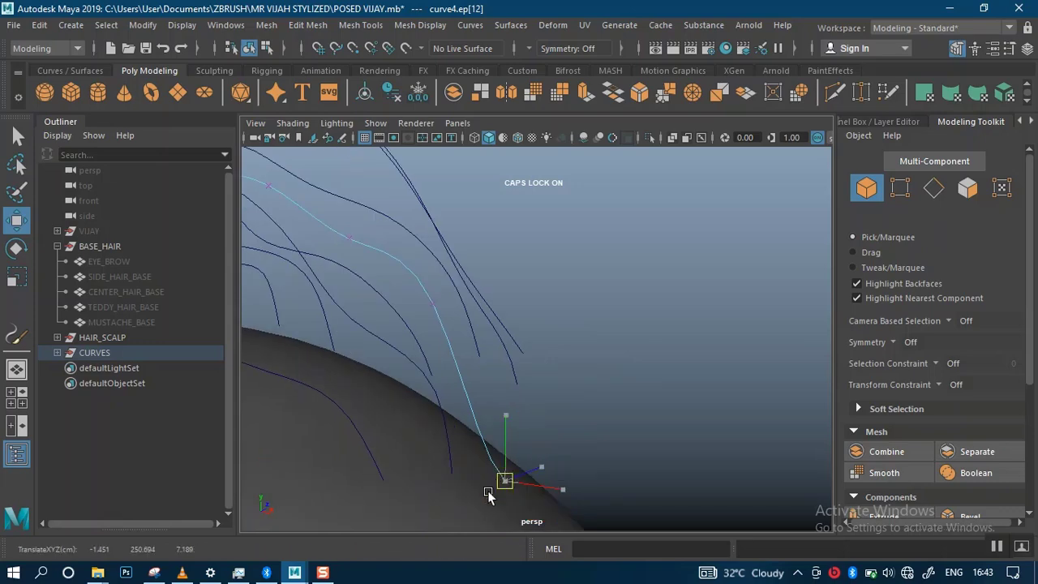
left_click_drag(537, 461, 412, 420, "alt")
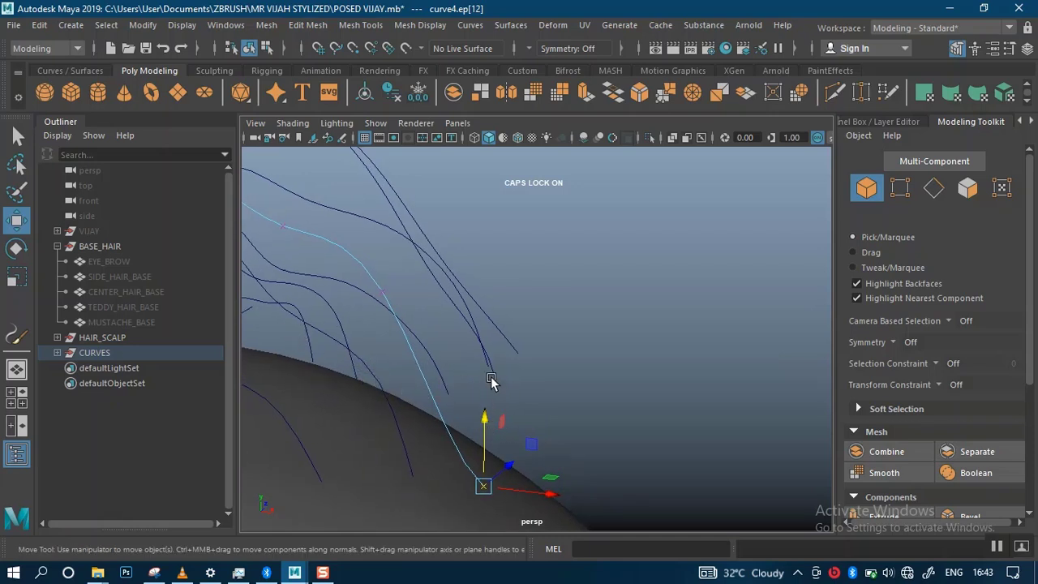
Step: Centre the pivots of curve3 and the curve beside it, and try lowering both toward the scalp
left_click_drag(464, 402, 463, 403)
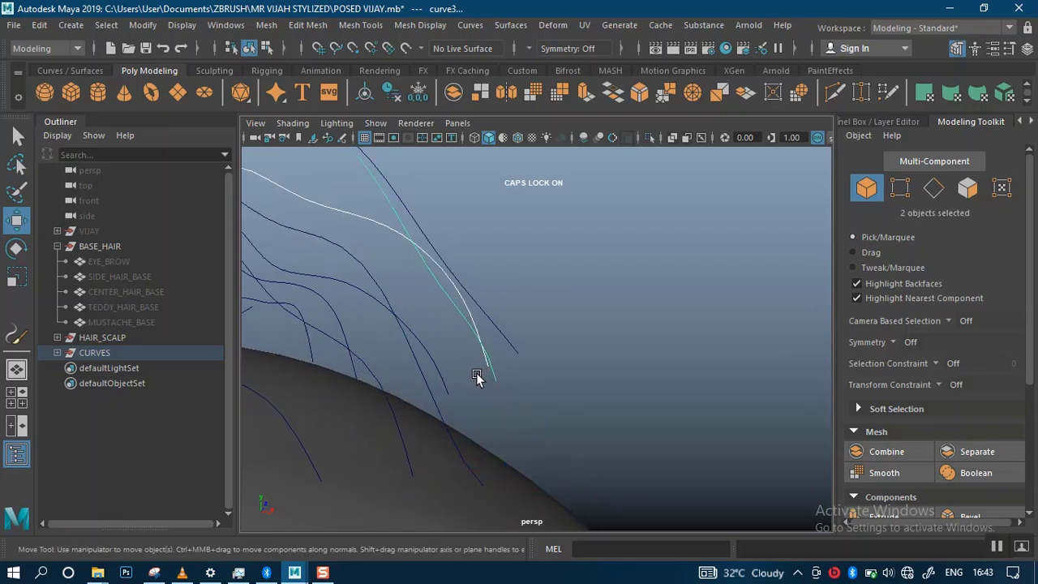
left_click_drag(470, 358, 473, 378, "alt")
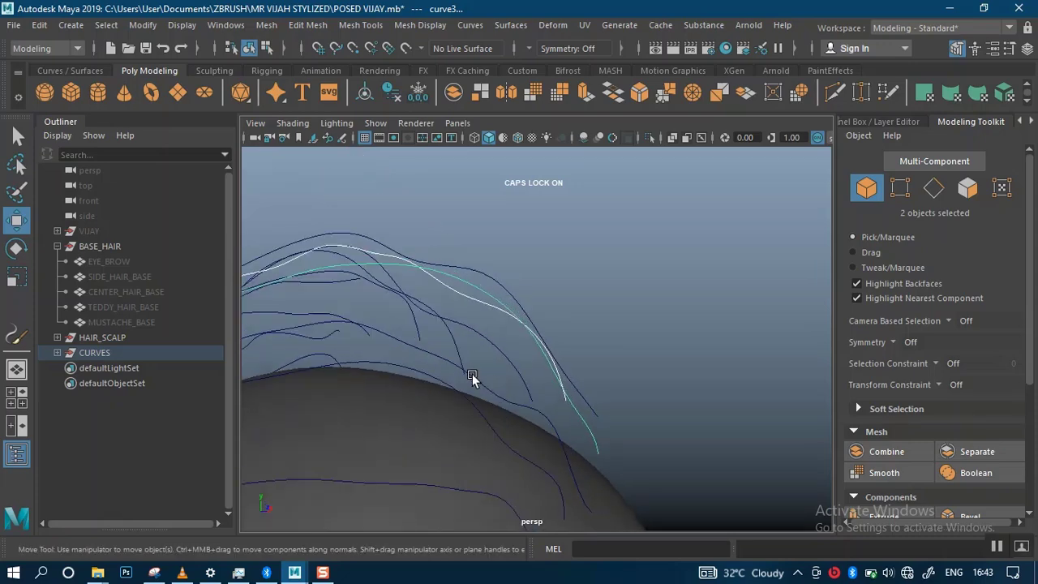
right_click_drag(461, 369, 424, 245, "alt")
left_click_drag(424, 245, 498, 303, "alt")
right_click_drag(498, 303, 448, 256, "alt")
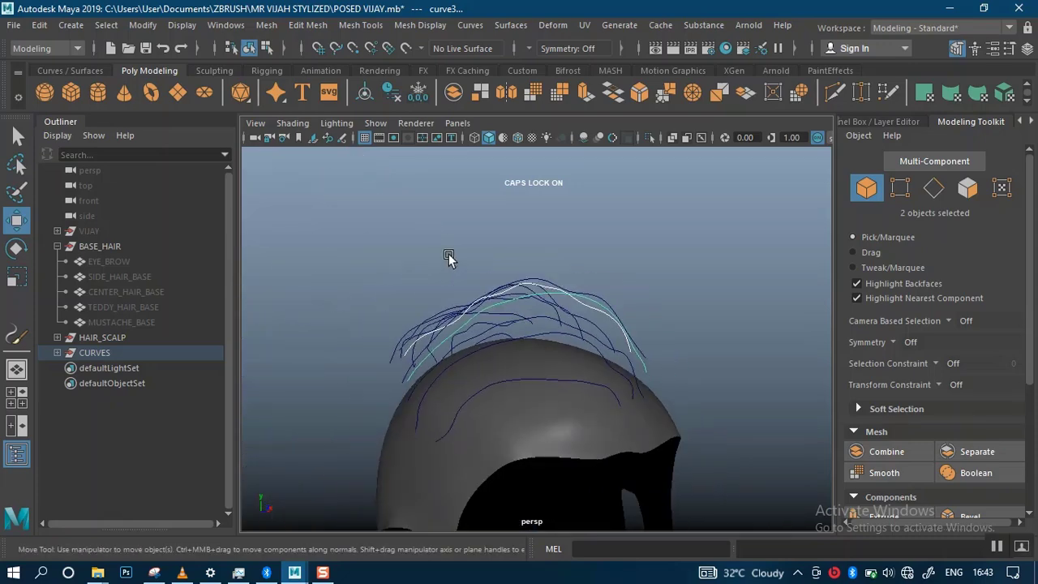
left_click(367, 95)
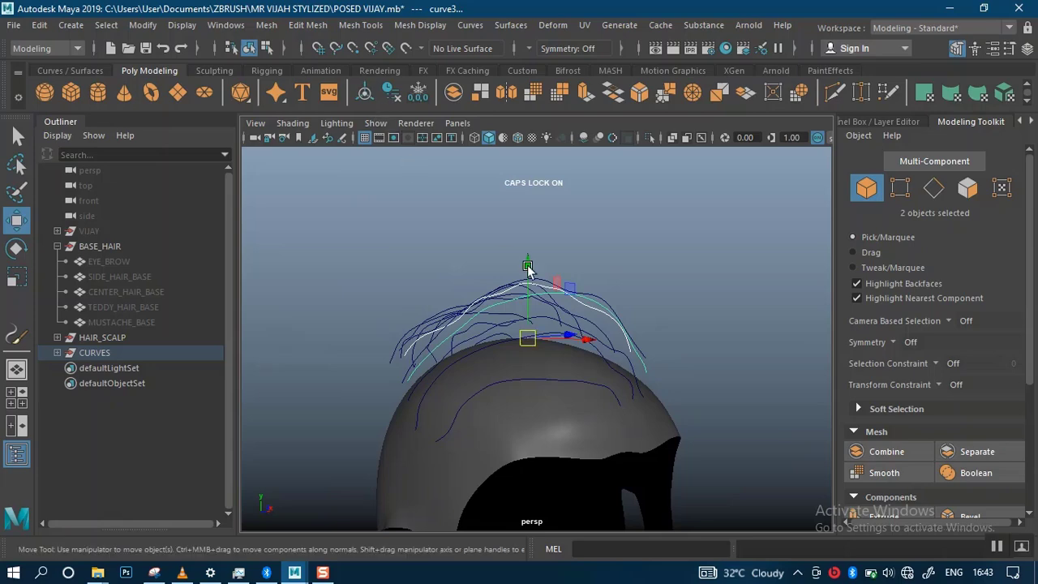
left_click_drag(530, 290, 530, 328)
key("ctrl+z")
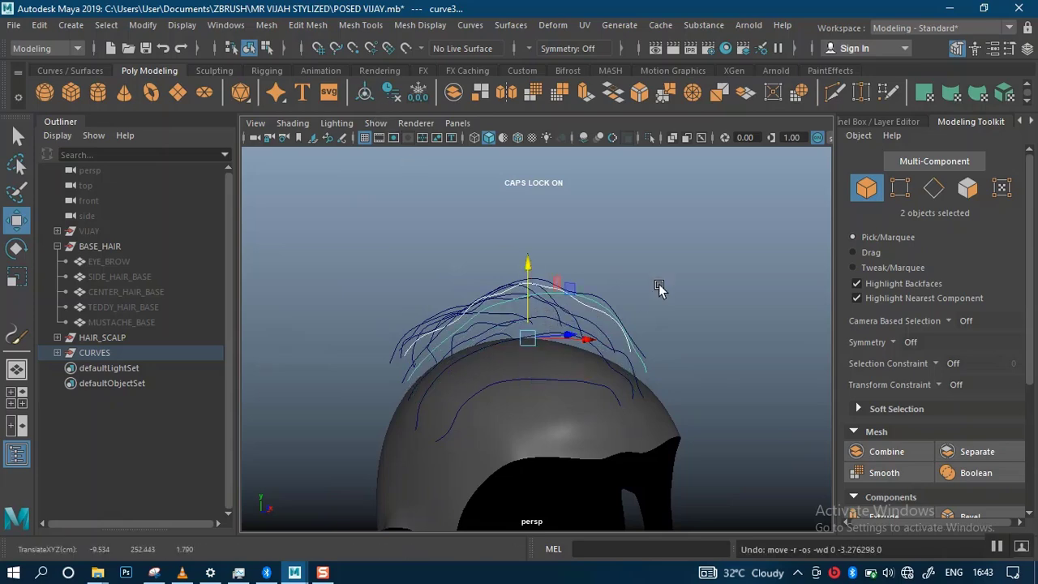
Step: Select the root edit point of curve3 and try lowering it toward the scalp
middle_click_drag(683, 254, 562, 256, "alt")
left_click_drag(562, 256, 526, 361, "alt")
middle_click_drag(526, 328, 537, 322, "alt")
right_click_drag(538, 322, 595, 373, "alt")
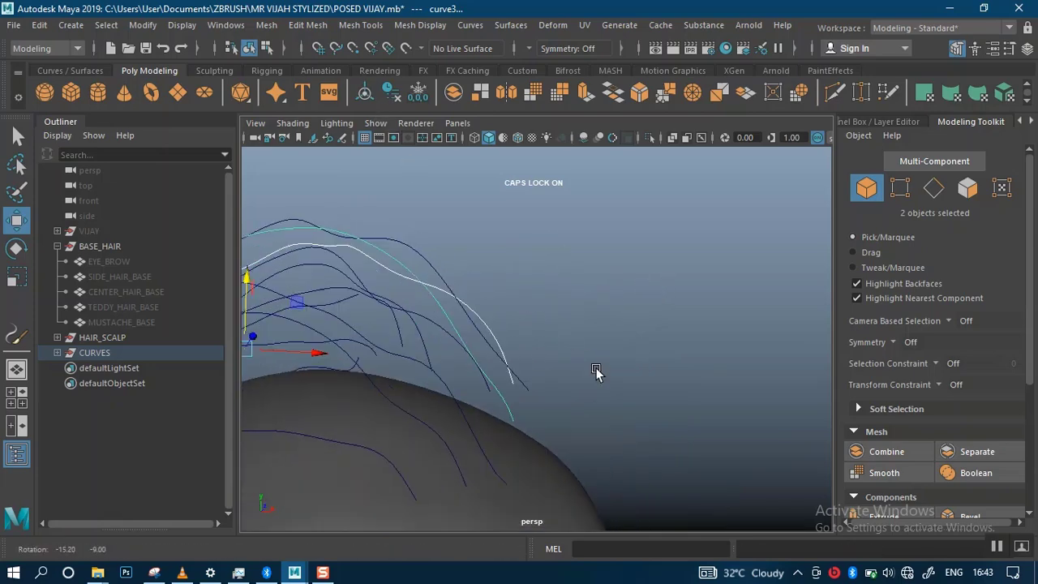
left_click_drag(595, 373, 603, 376, "alt")
left_click(521, 413)
left_click(517, 410)
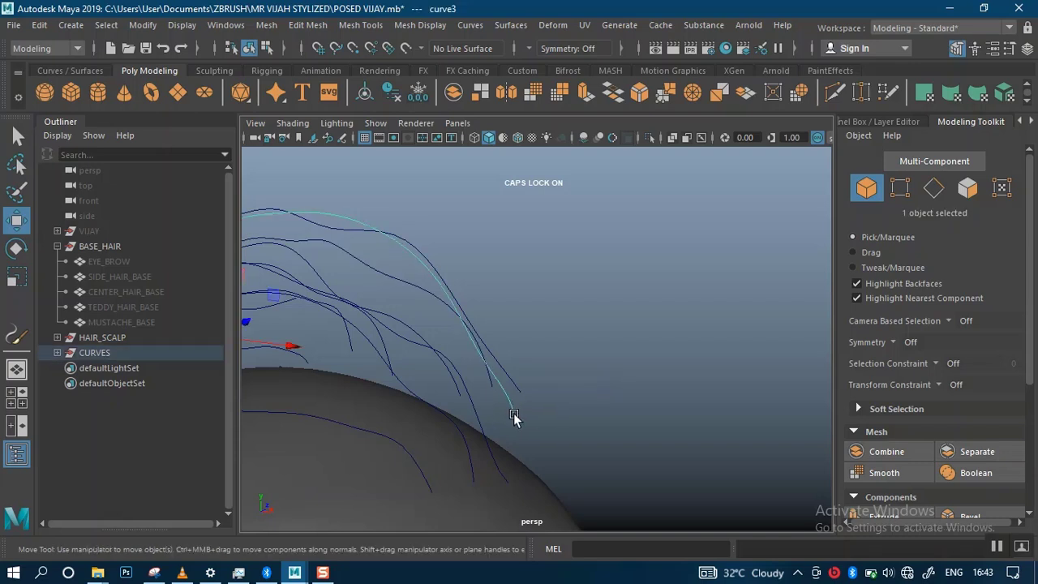
right_click_drag(514, 416, 529, 339)
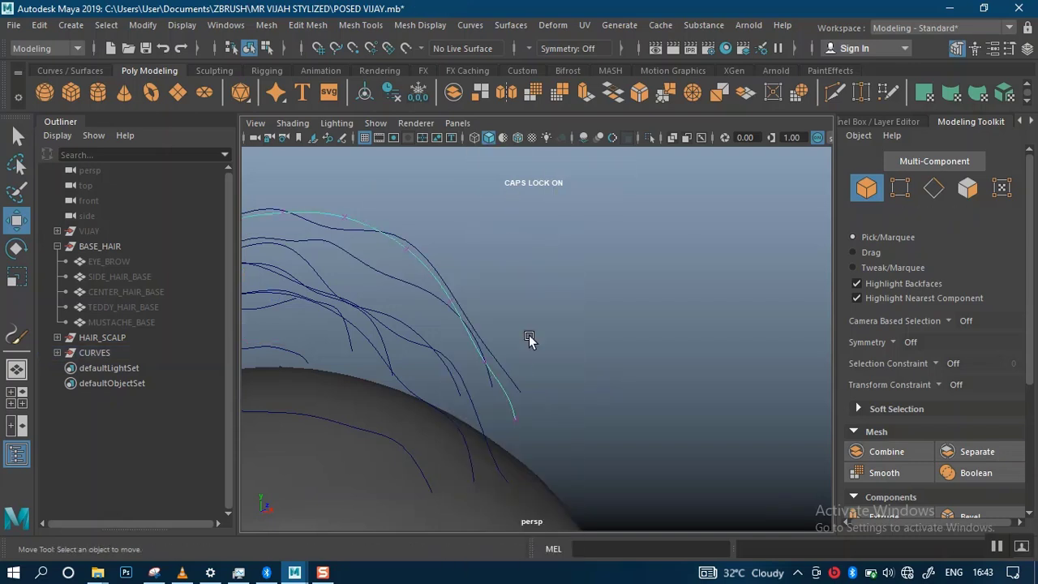
left_click(509, 409)
left_click_drag(514, 400, 515, 368)
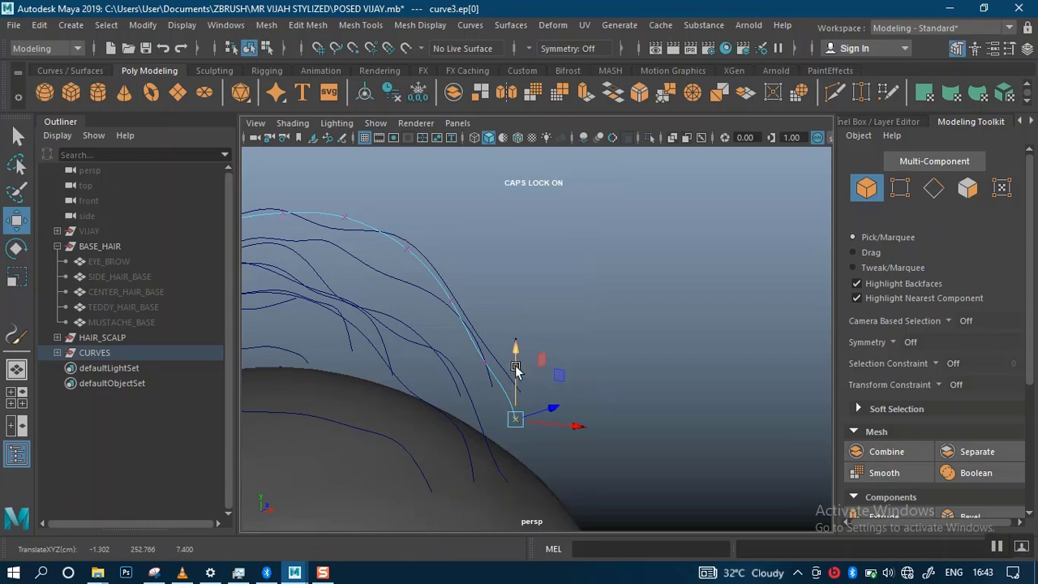
left_click_drag(513, 405, 513, 405)
left_click_drag(525, 397, 447, 487, "alt")
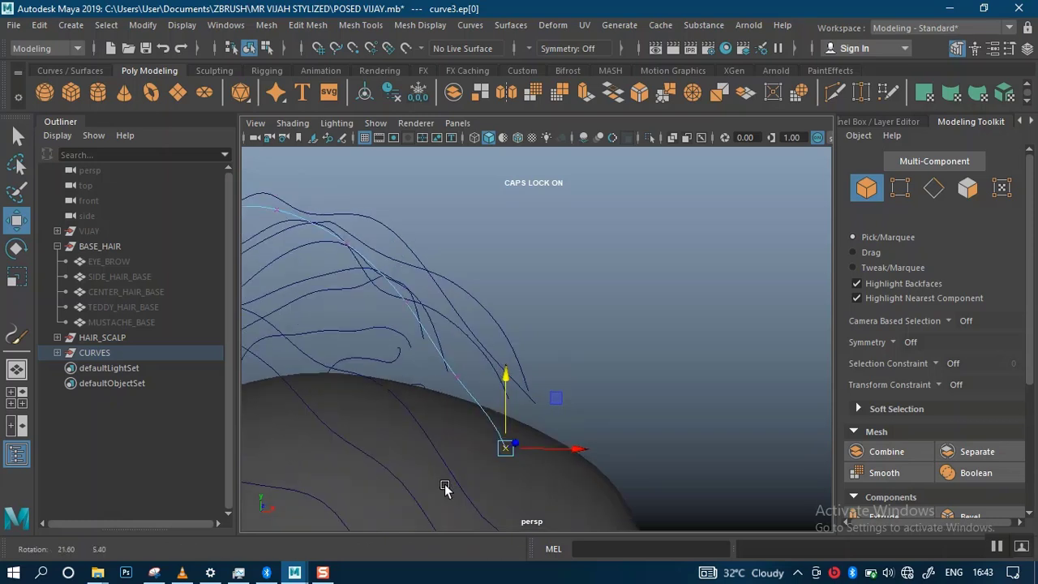
Step: Switch to vertex selection, set the Move tool's orientation to World, and move curve3's root edit point into the scalp
left_click(505, 447)
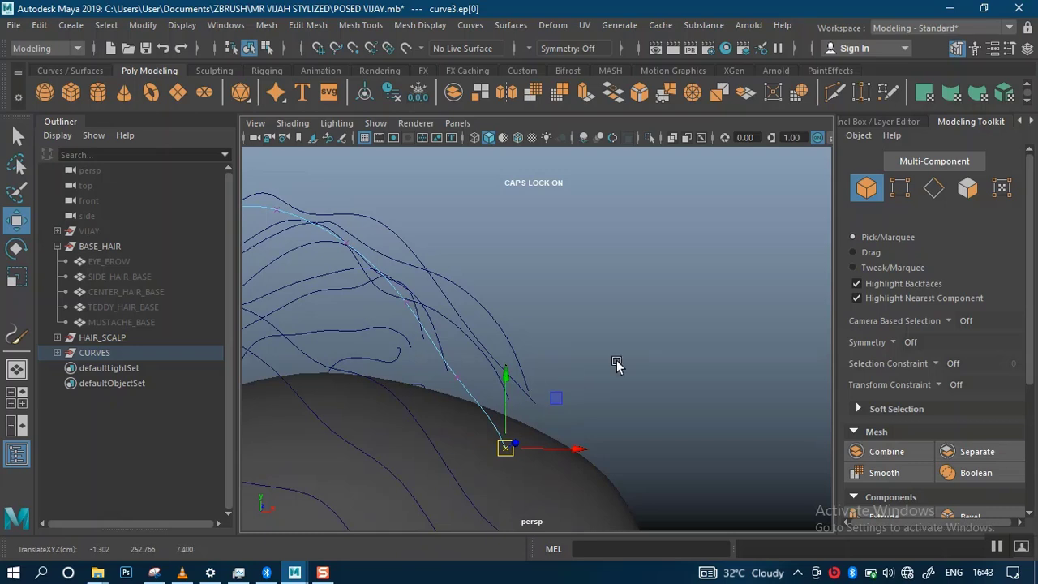
left_click(899, 188)
left_click(505, 373)
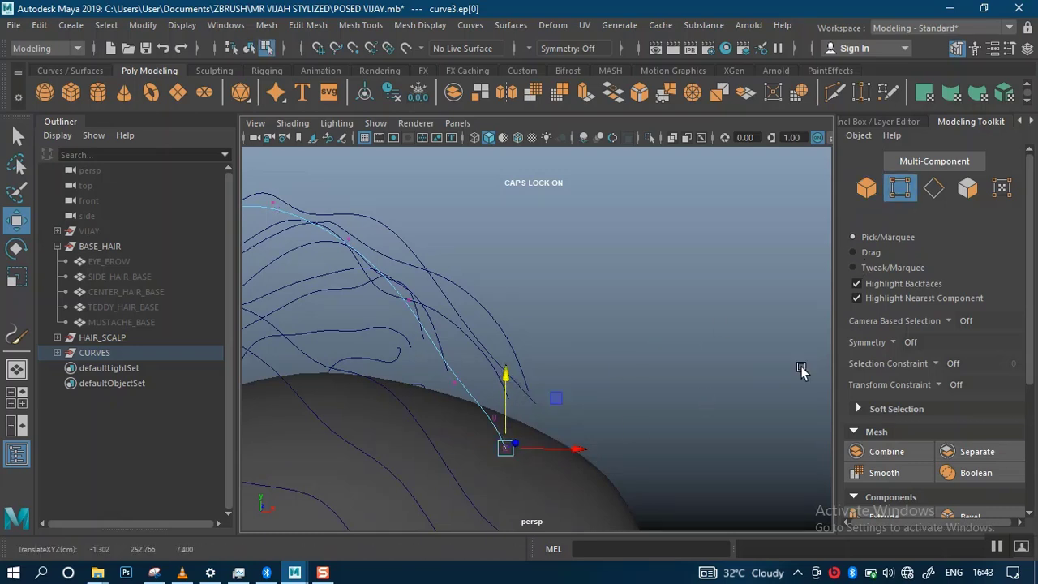
right_click(511, 448, "ctrl+shift")
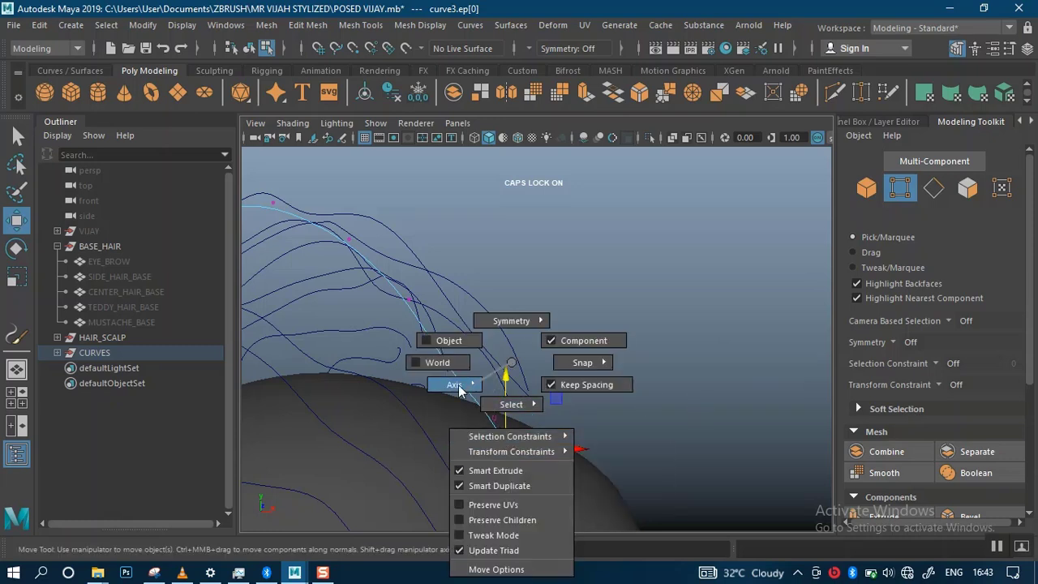
left_click(423, 362)
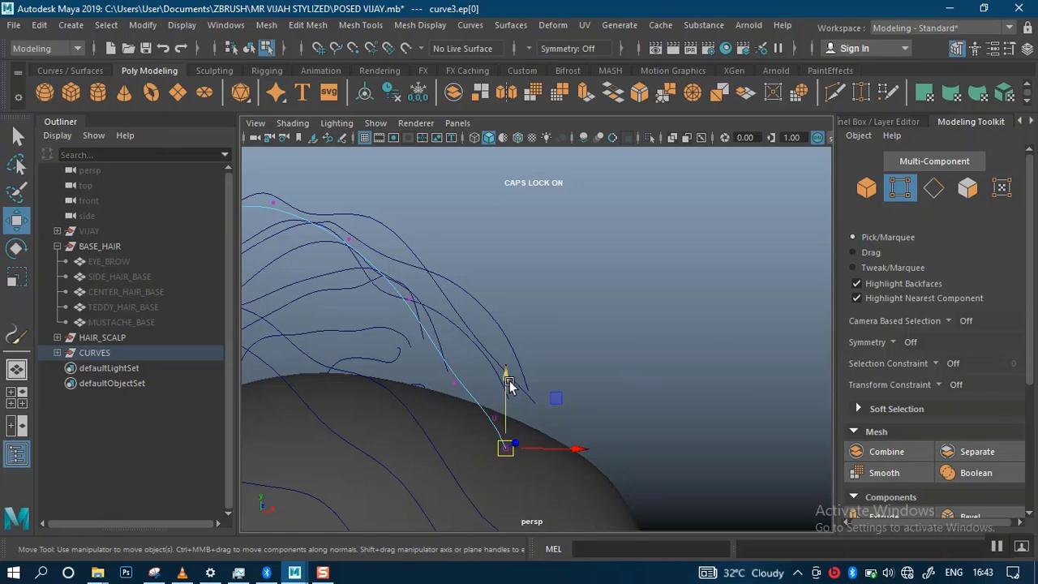
left_click_drag(509, 383, 474, 403)
Step: Return to object selection with nothing selected and save the scene
left_click_drag(517, 291, 625, 273, "alt")
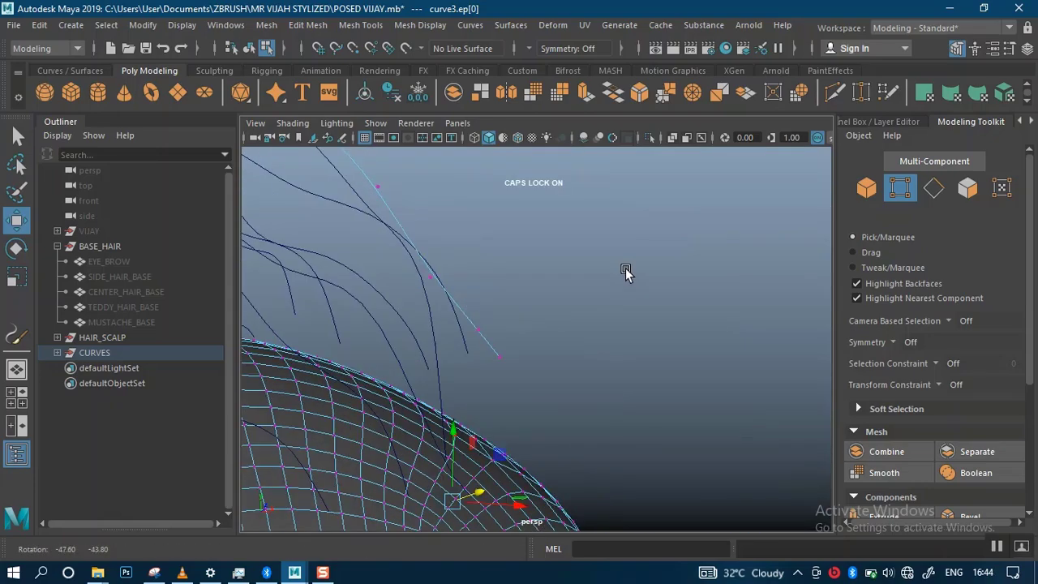
mouse_move(549, 320)
left_mouse_down("alt")
mouse_move(528, 341)
mouse_move(538, 319)
left_mouse_up("alt")
left_click(537, 319)
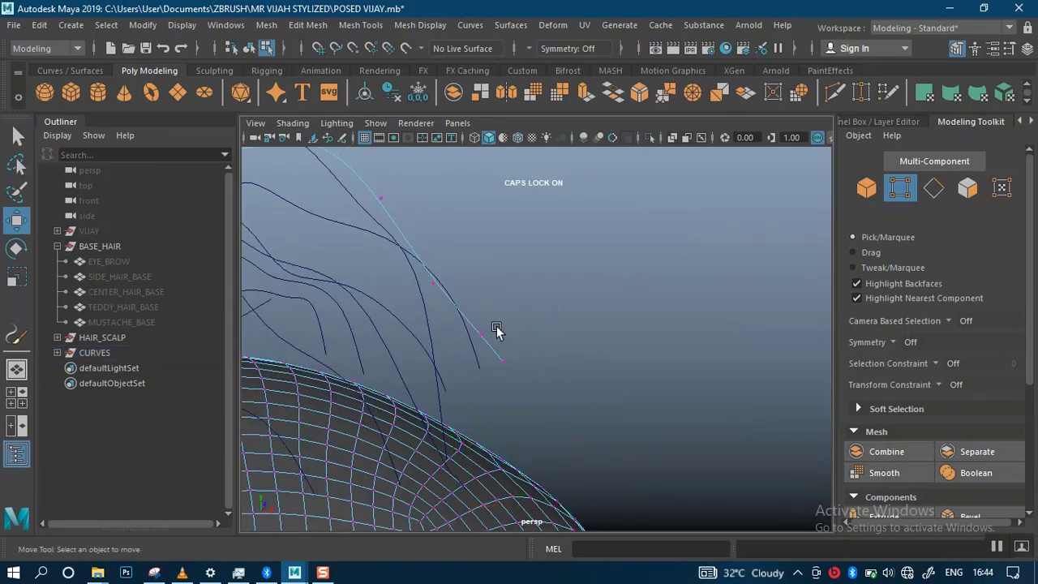
right_click_drag(512, 345, 582, 128)
left_click(576, 326)
right_click_drag(531, 386, 531, 427, "alt")
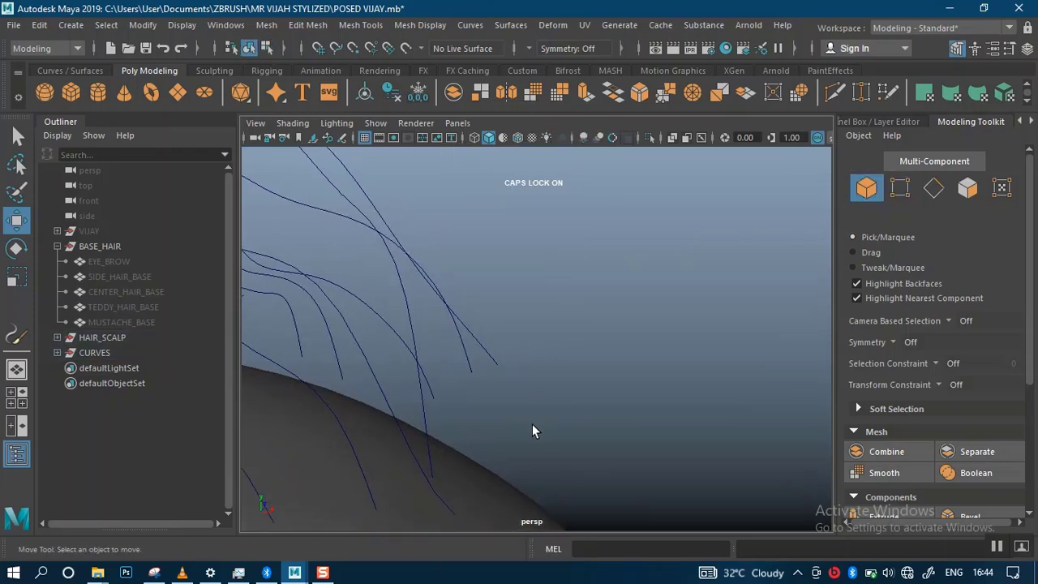
key("ctrl+s")
Step: Select the root edit point of curve5 and move it down onto the scalp
middle_click_drag(587, 408, 646, 417, "alt")
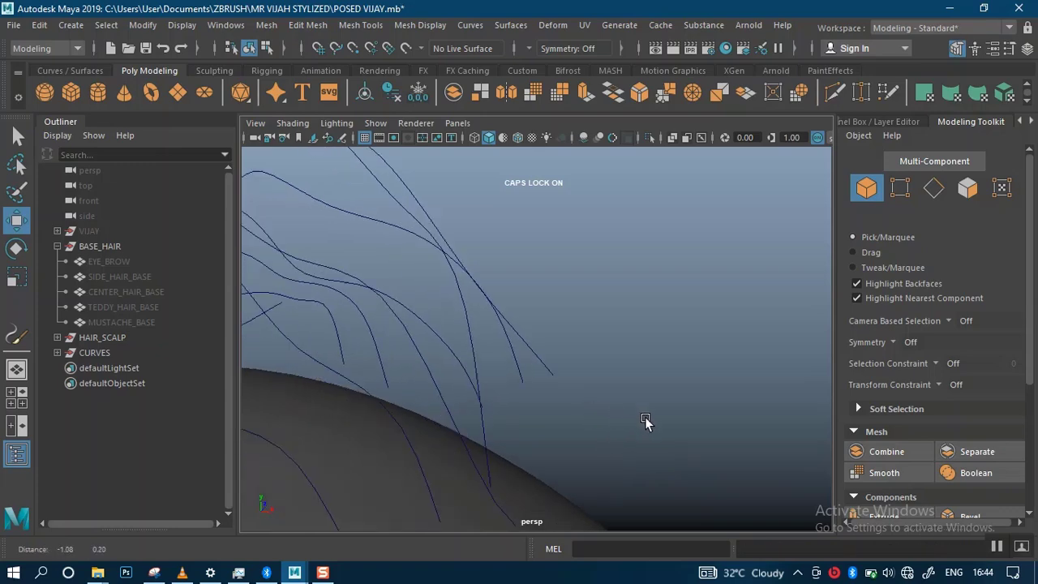
left_click_drag(646, 420, 621, 420, "alt")
left_click_drag(527, 374, 547, 364)
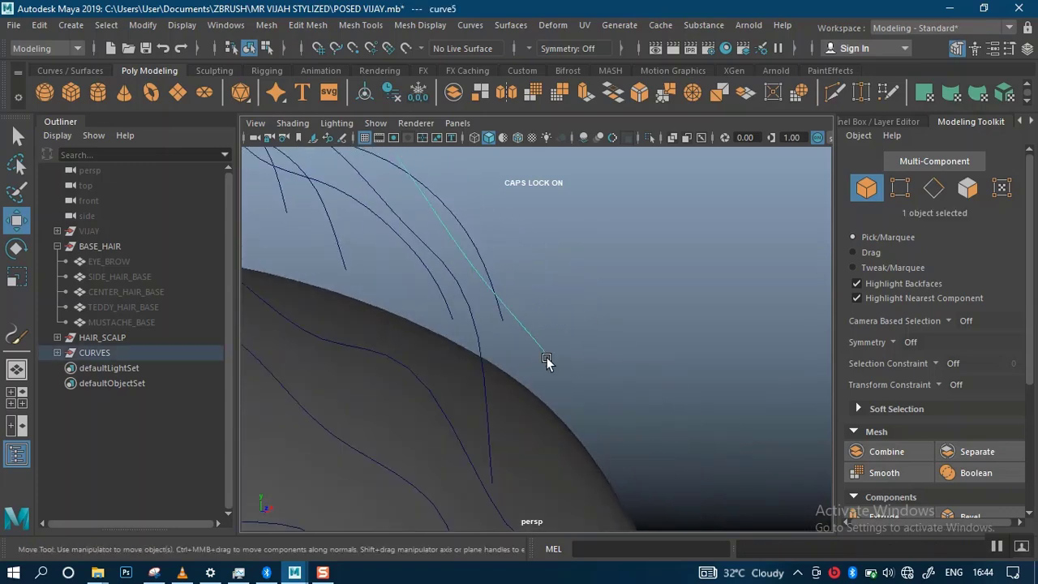
right_click_drag(547, 203, 546, 232)
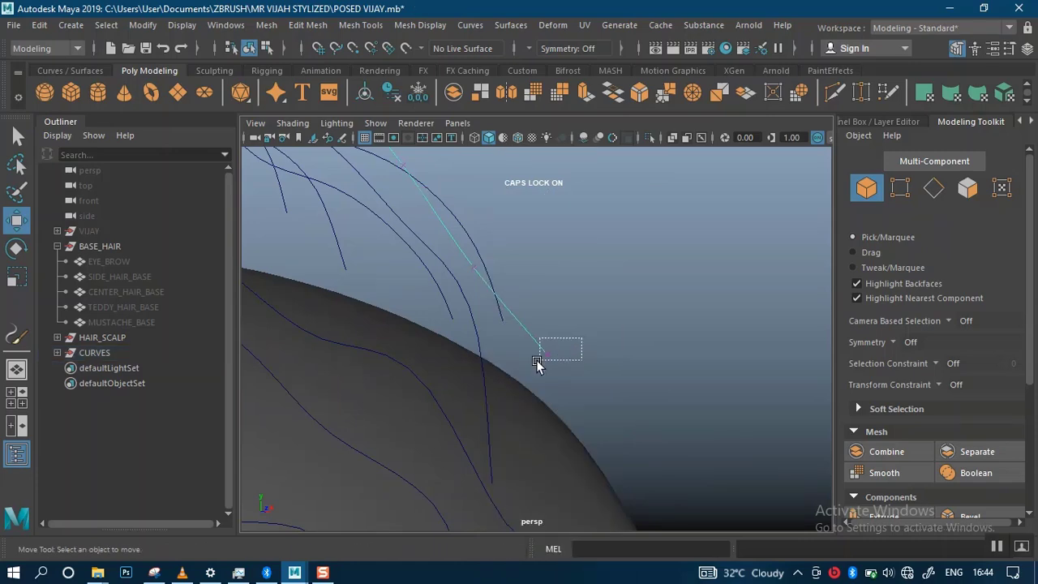
left_click_drag(536, 363, 582, 478)
left_click_drag(582, 478, 682, 434, "alt")
left_click_drag(567, 448, 570, 474)
Step: Select the root edit point of curve6 and move it down to the scalp
left_click_drag(606, 420, 610, 473, "alt")
middle_click_drag(604, 427, 608, 462, "alt")
left_click_drag(609, 464, 605, 289, "alt")
left_click_drag(515, 326, 560, 379)
right_click_drag(527, 359, 528, 236)
left_click_drag(629, 377, 487, 528)
Step: Select curve7, whose root end floats above the scalp
left_click_drag(558, 429, 452, 454, "alt")
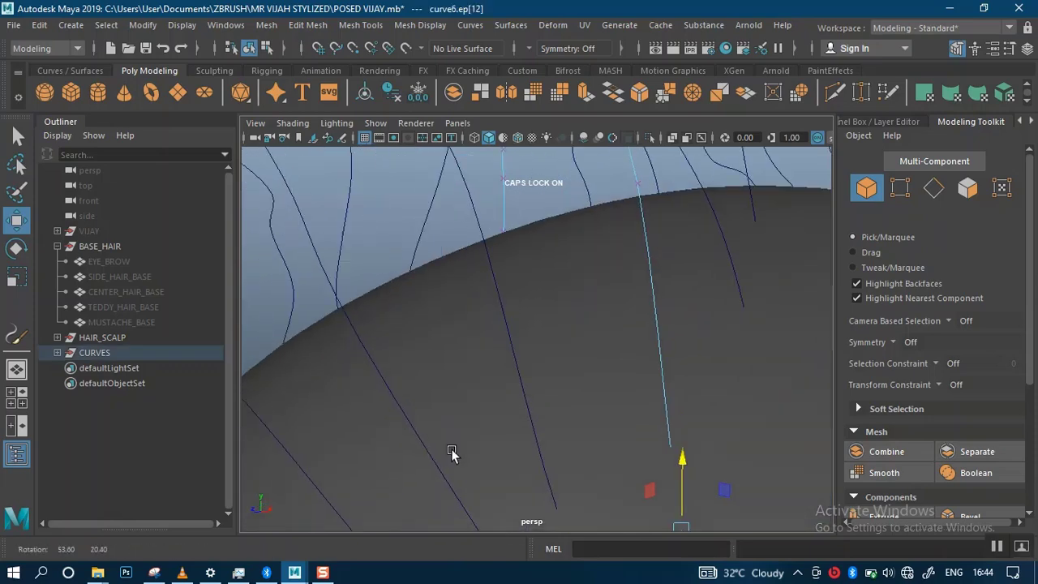
left_click_drag(621, 436, 508, 349, "alt")
left_click(464, 401)
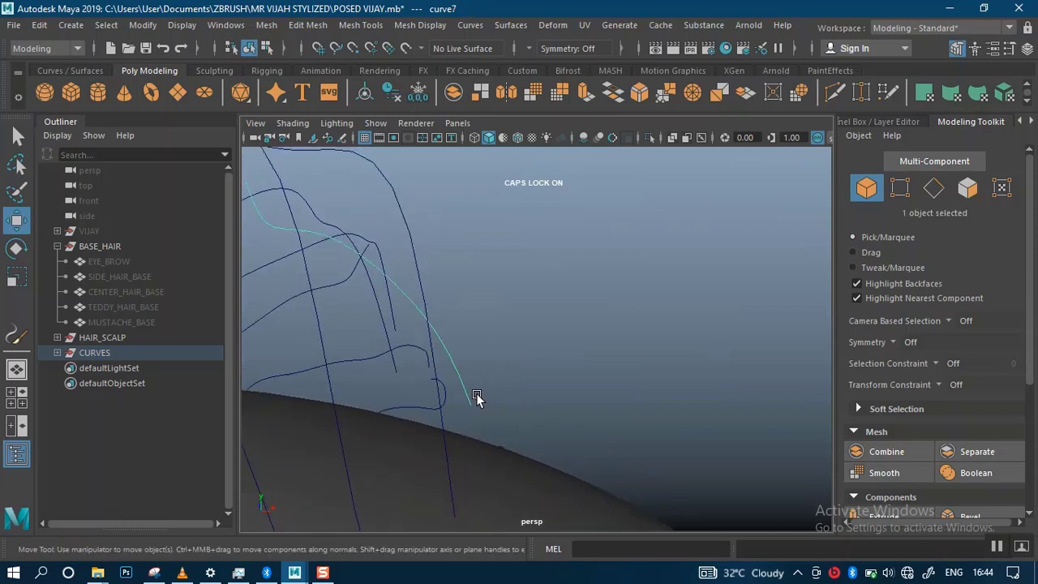
Step: Move the last edit point of curve7 straight down so the curve's tip sinks into the scalp
right_click_drag(471, 195, 476, 243)
left_click_drag(465, 420, 467, 420)
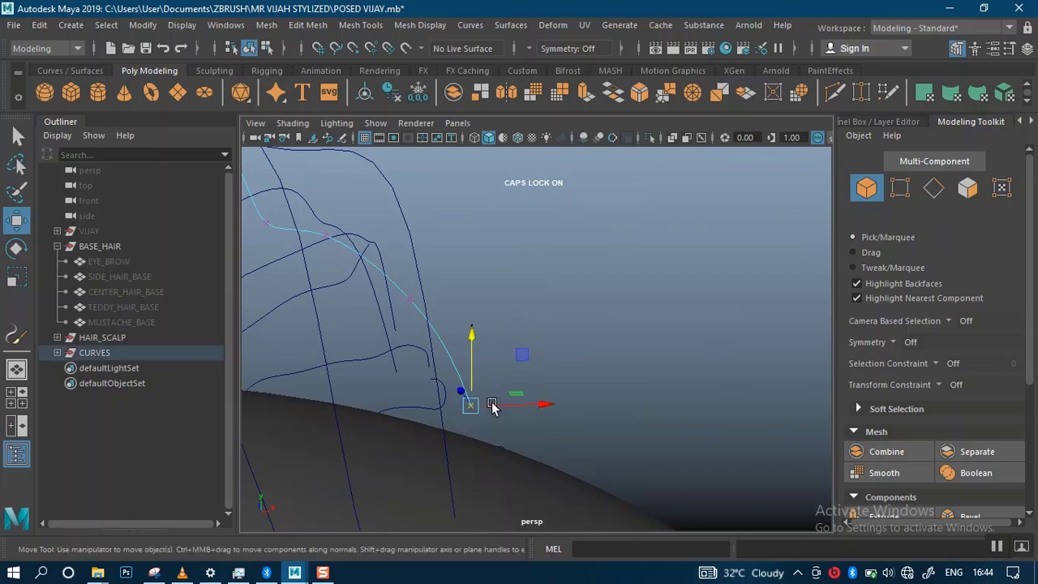
left_click_drag(472, 342, 475, 498)
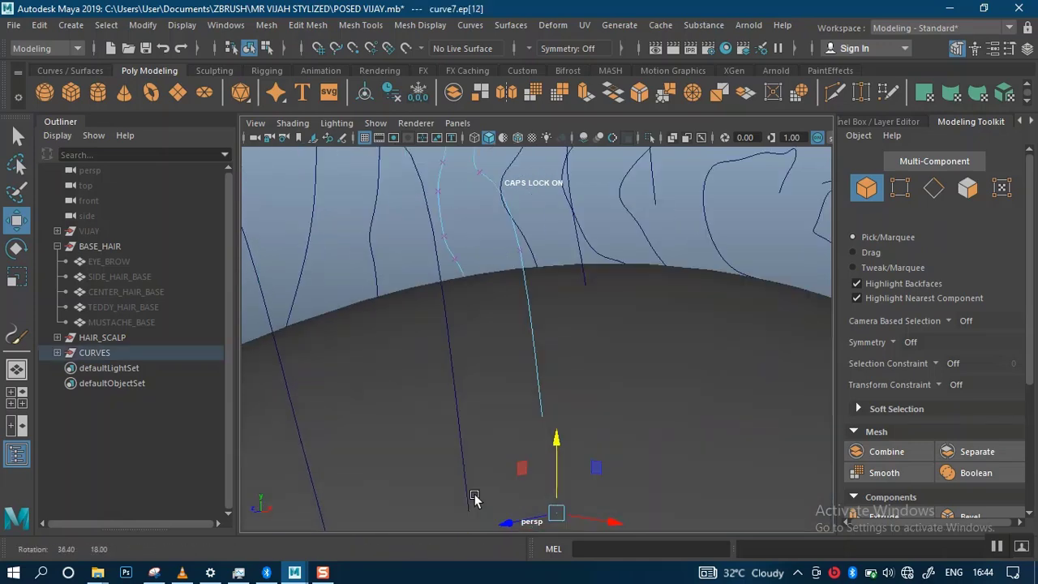
left_click_drag(574, 466, 574, 331, "alt")
Step: Select curve8 and lower its last edit point vertically until the tip lies inside the scalp
left_click(591, 360, "shift")
key("ctrl+z")
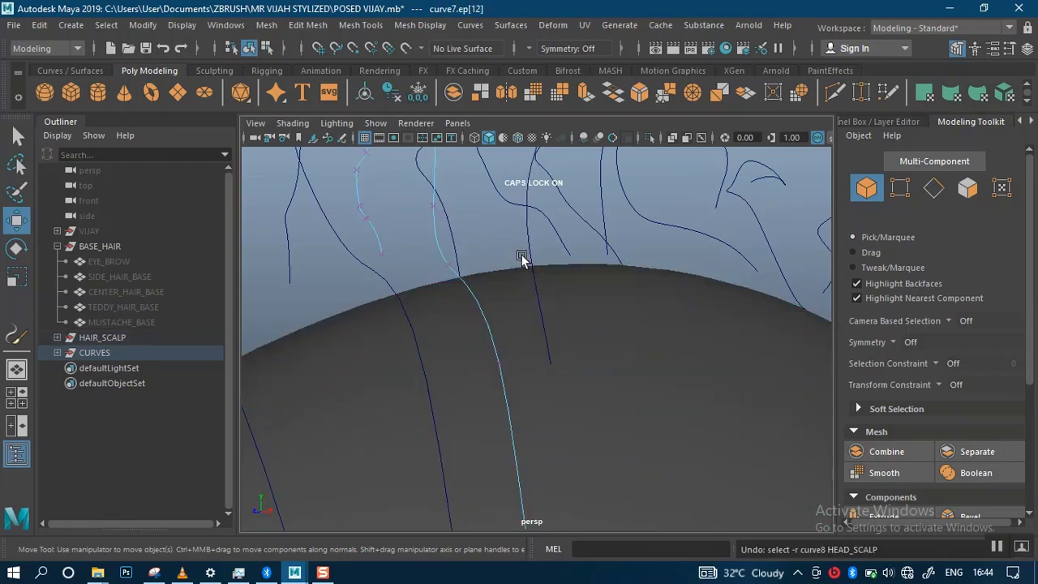
left_click(567, 280)
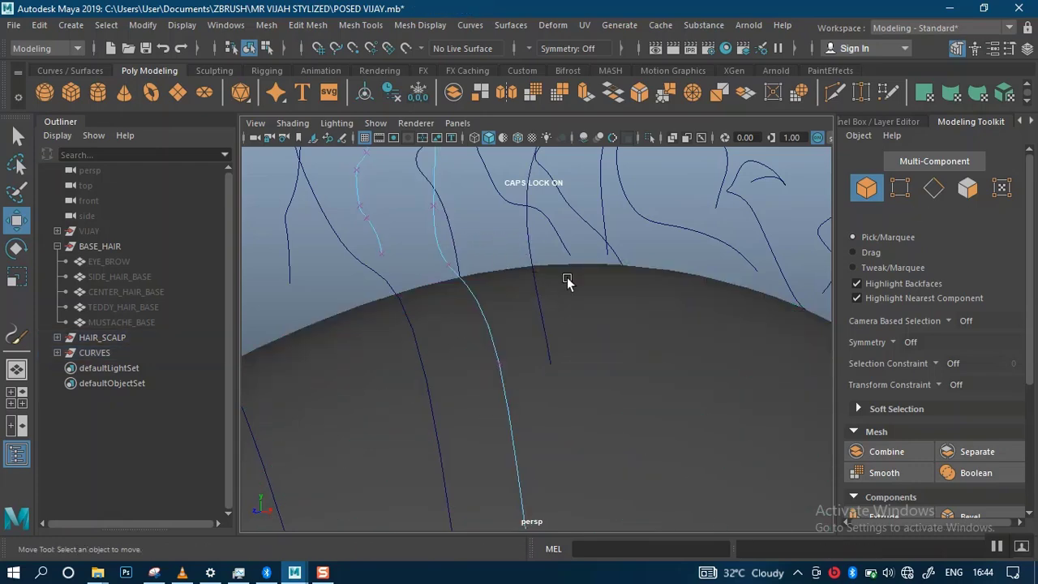
left_click_drag(532, 248, 535, 252)
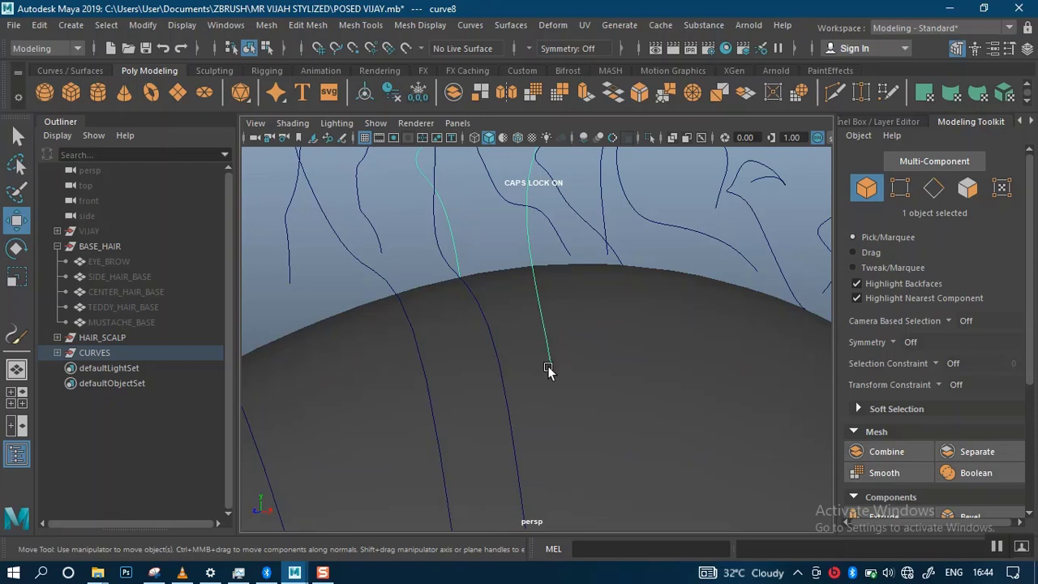
left_click_drag(549, 370, 625, 352, "alt")
left_click_drag(316, 393, 369, 436, "alt")
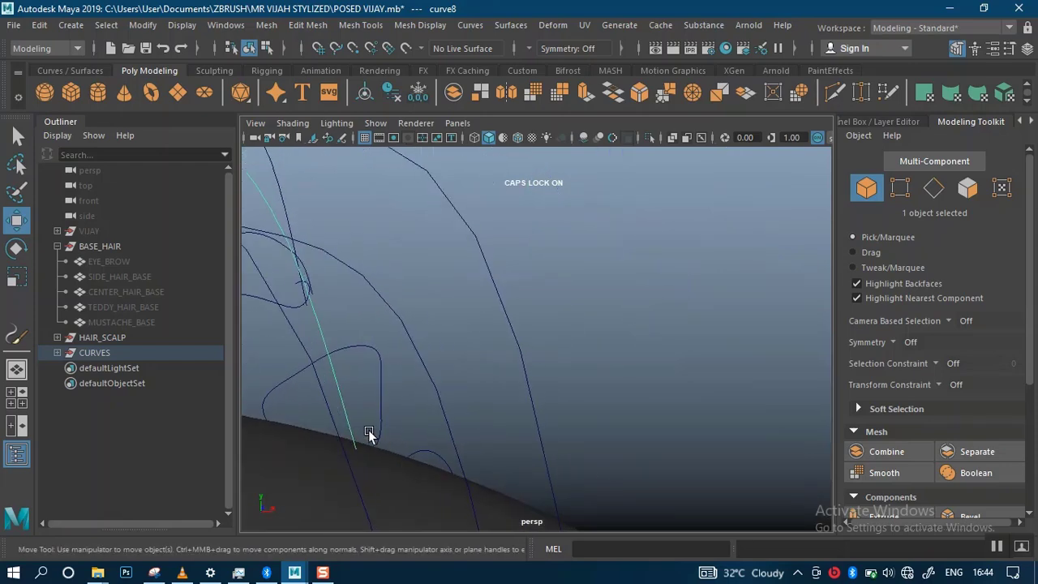
right_click_drag(347, 412, 343, 239)
left_click_drag(537, 371, 486, 392, "alt")
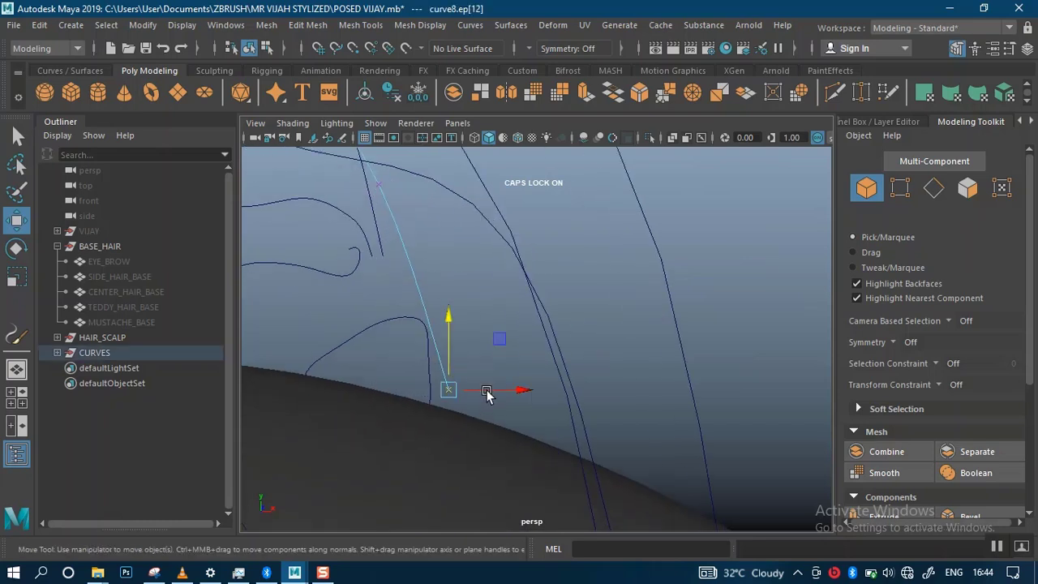
left_click_drag(446, 318, 436, 432)
Step: Select curve9 and move its last edit point down until the loose tip sits beneath the scalp surface
left_click_drag(535, 373, 449, 396, "alt")
middle_click_drag(604, 385, 422, 470, "alt")
middle_click_drag(519, 358, 422, 518, "alt")
left_click_drag(424, 514, 519, 398, "alt")
middle_click_drag(396, 405, 655, 344, "alt")
right_click_drag(480, 459, 502, 453, "alt")
mouse_move(503, 454)
left_mouse_down("alt")
mouse_move(491, 447)
mouse_move(517, 443)
left_mouse_up("alt")
left_click_drag(427, 455, 427, 457)
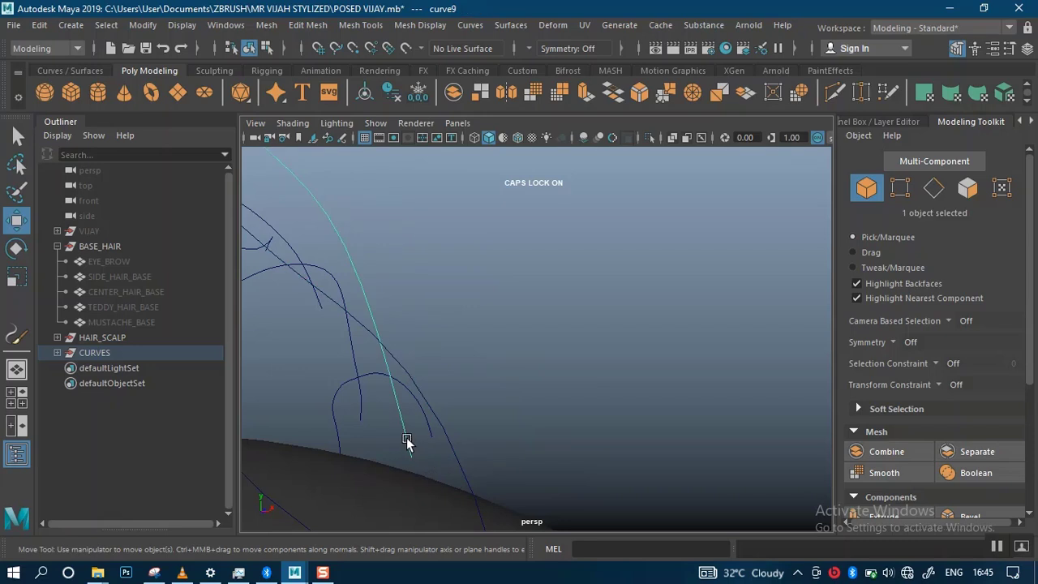
right_click_drag(408, 437, 400, 237)
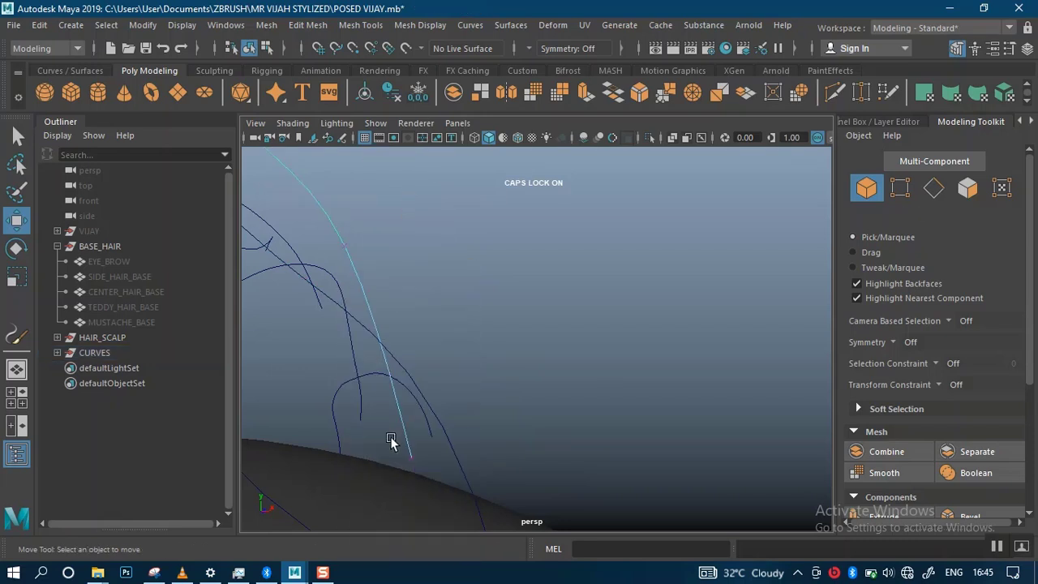
mouse_move(396, 470)
left_mouse_down()
mouse_move(422, 408)
mouse_move(411, 392)
mouse_move(401, 489)
left_mouse_up()
left_click_drag(401, 489, 503, 284, "alt")
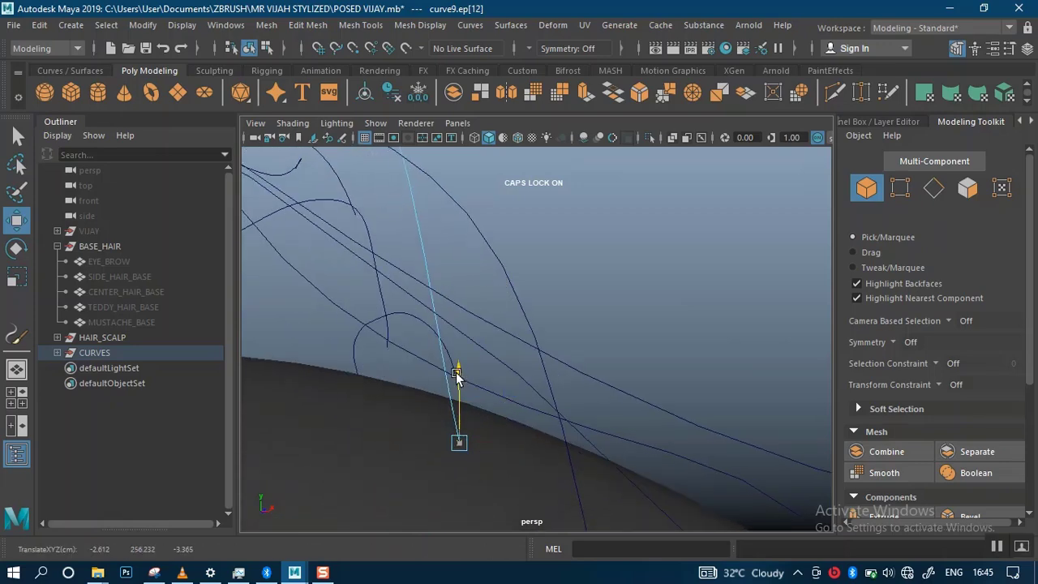
left_click_drag(459, 370, 464, 397)
Step: Save the scene
left_click_drag(484, 438, 473, 396, "alt")
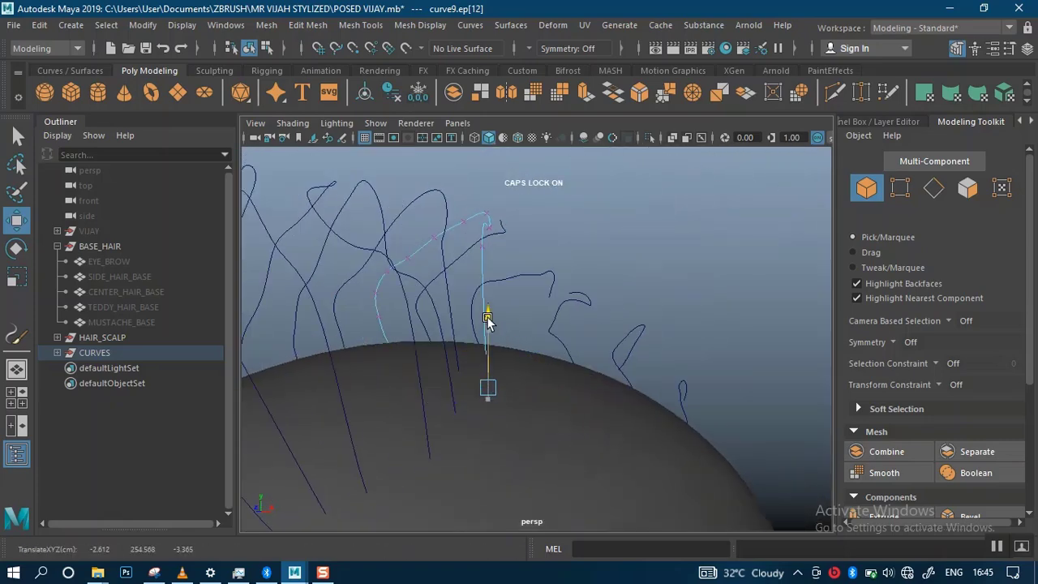
left_click_drag(487, 313, 572, 438, "alt")
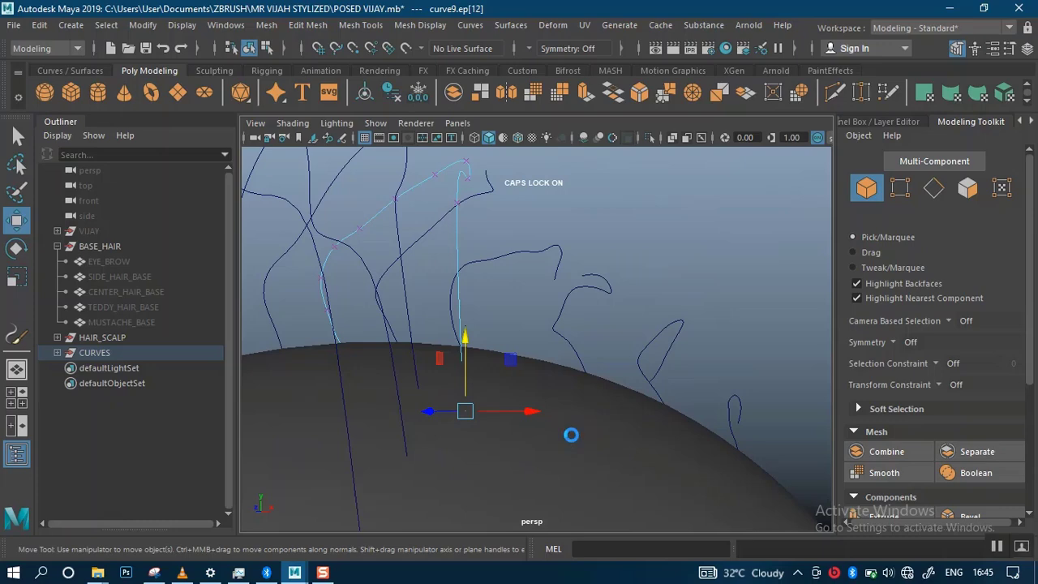
key("ctrl+s")
Step: Pull the last edit point of curve10 down into the scalp and shift it along the X axis
left_click_drag(576, 357, 486, 377, "alt")
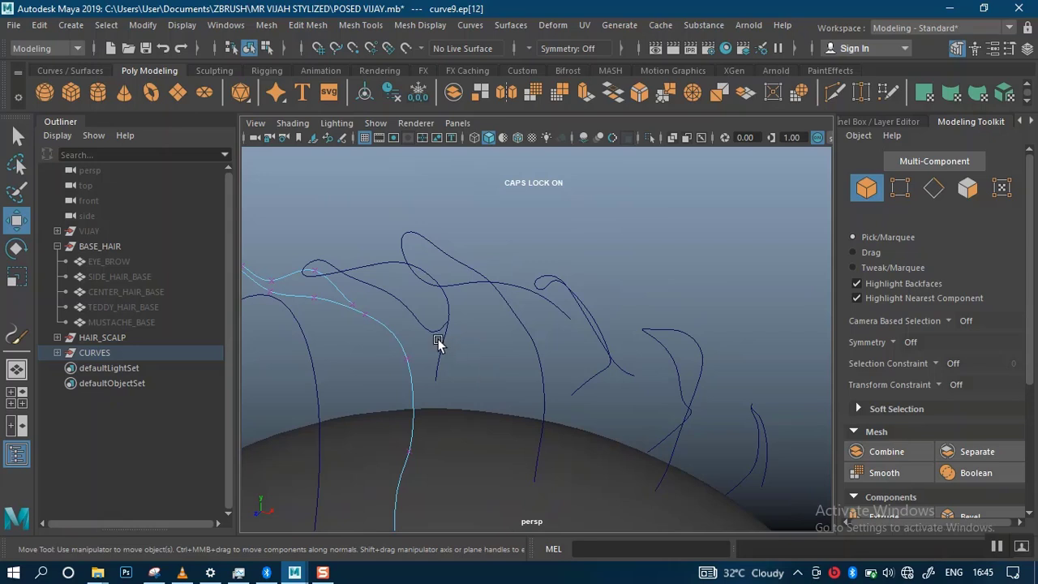
left_click(458, 377)
right_click_drag(442, 363, 440, 237)
left_click_drag(420, 357, 483, 388)
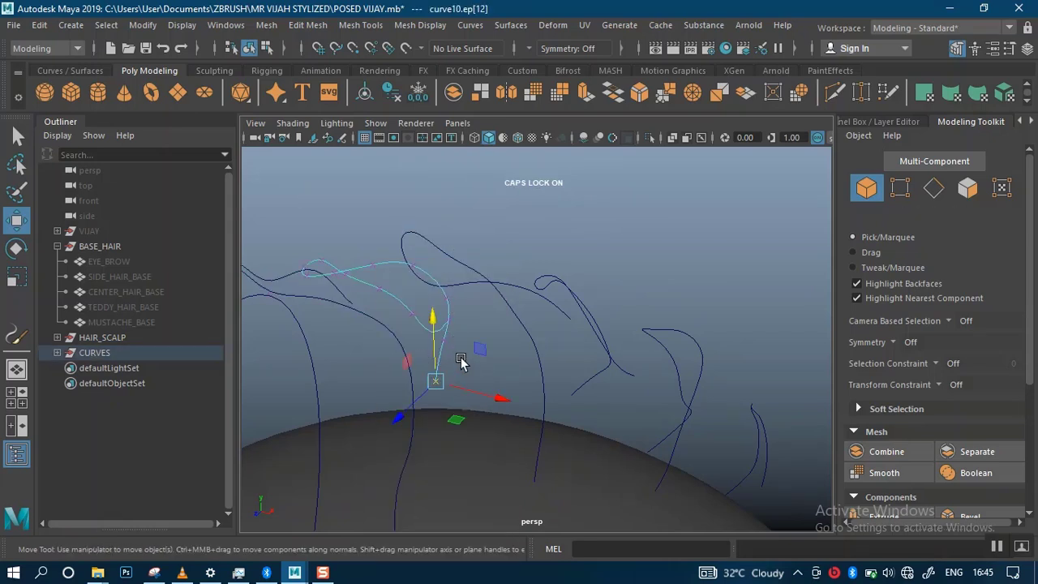
scroll(424, 394, "down", 5)
left_click_drag(544, 335, 426, 343, "alt")
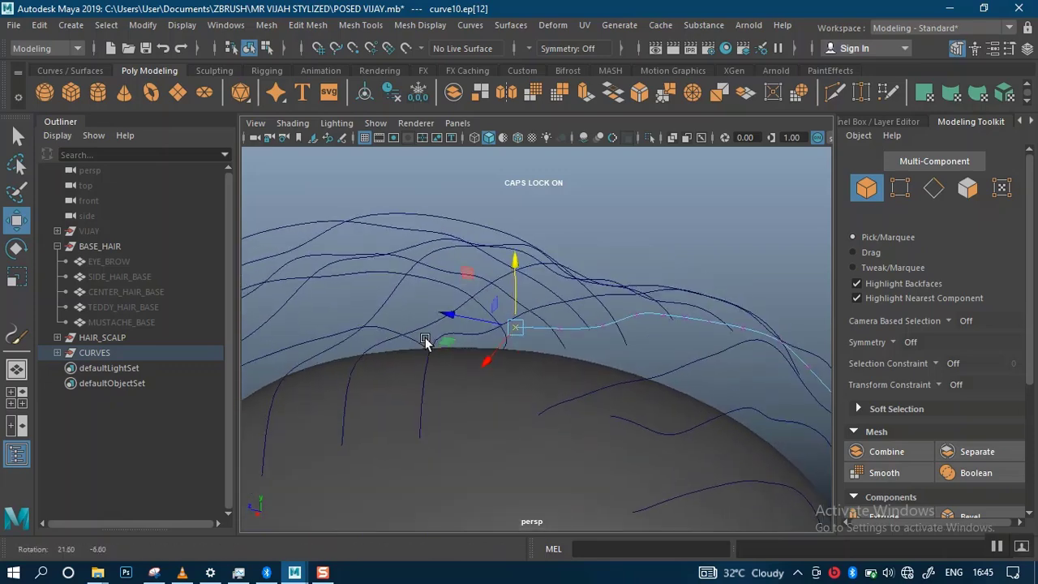
left_click_drag(517, 290, 503, 432)
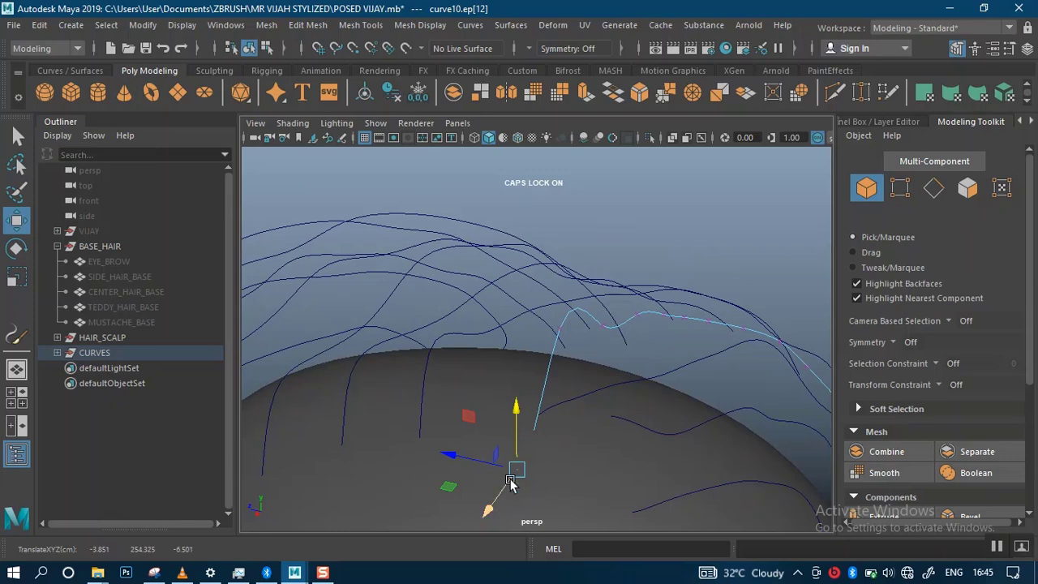
left_click_drag(509, 483, 479, 486)
Step: Select curve11 and drop its last edit point vertically so its tip is embedded in the scalp
left_click_drag(568, 398, 669, 428, "alt")
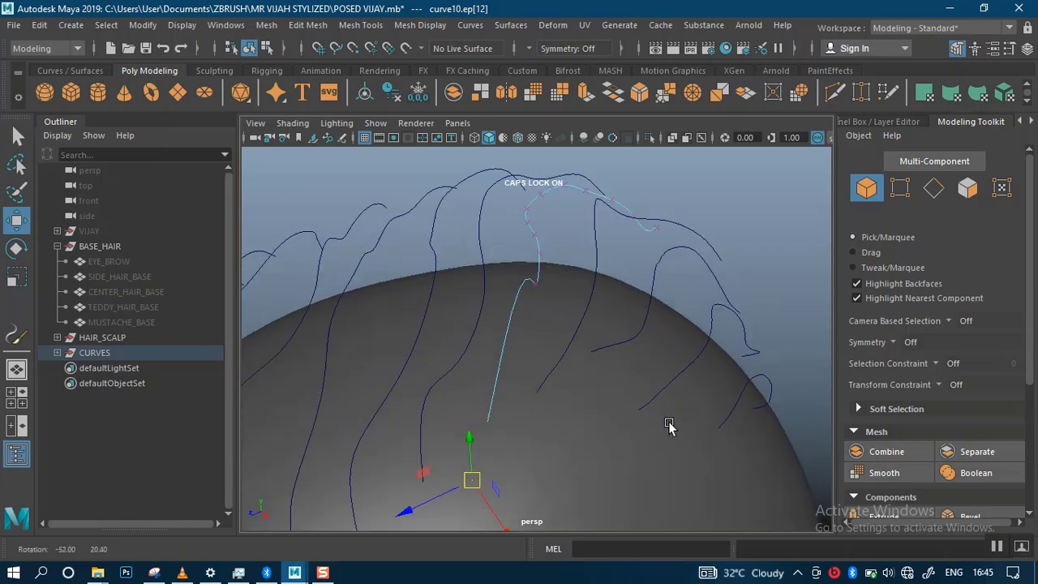
left_click_drag(554, 366, 445, 366, "alt")
right_click_drag(445, 366, 541, 413, "alt")
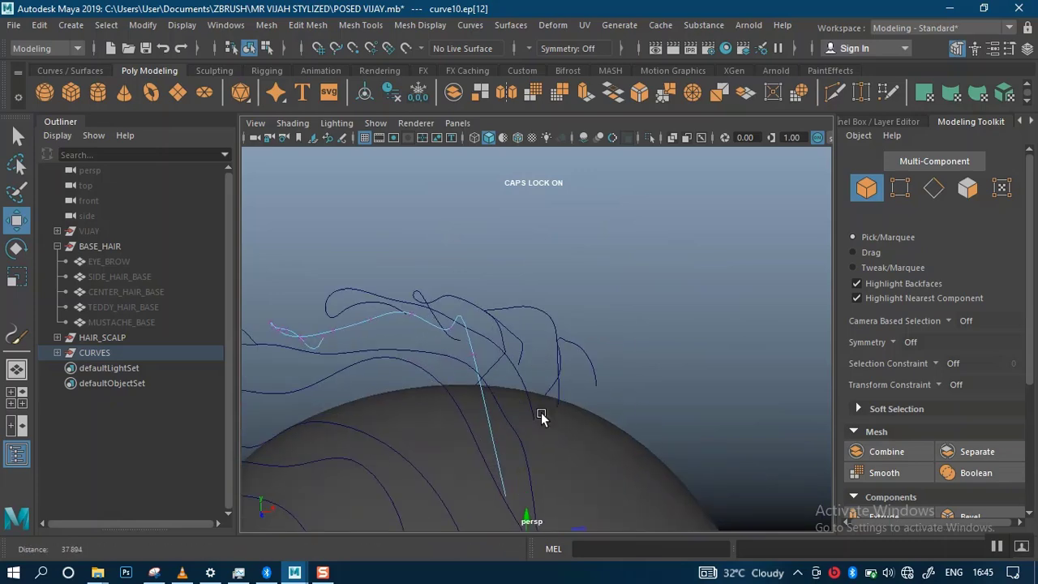
left_click_drag(542, 415, 528, 435, "alt")
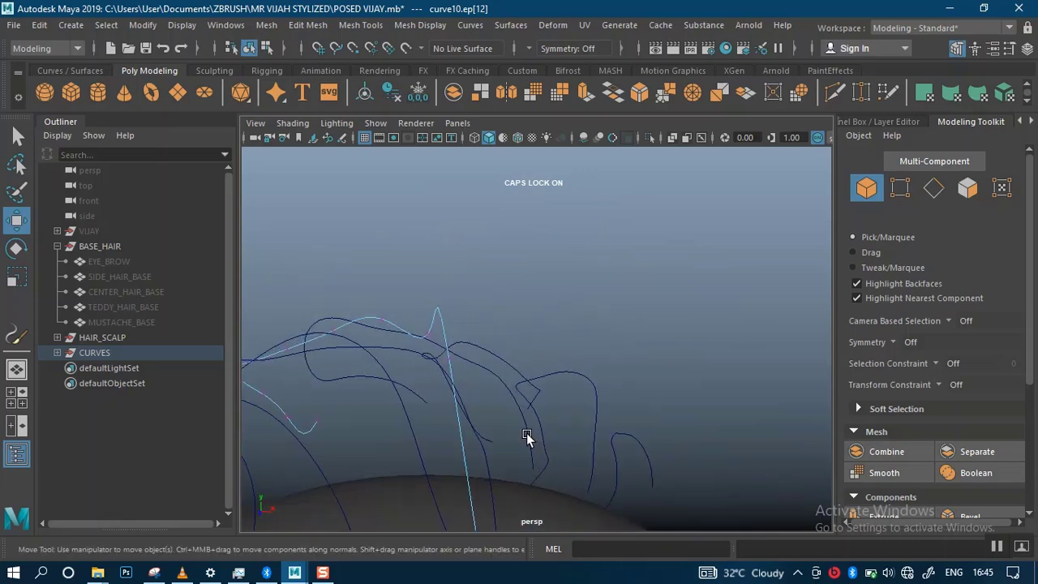
left_click(531, 444)
right_click_drag(524, 435, 512, 236)
left_click_drag(554, 482, 555, 483)
left_click_drag(548, 482, 433, 476, "alt")
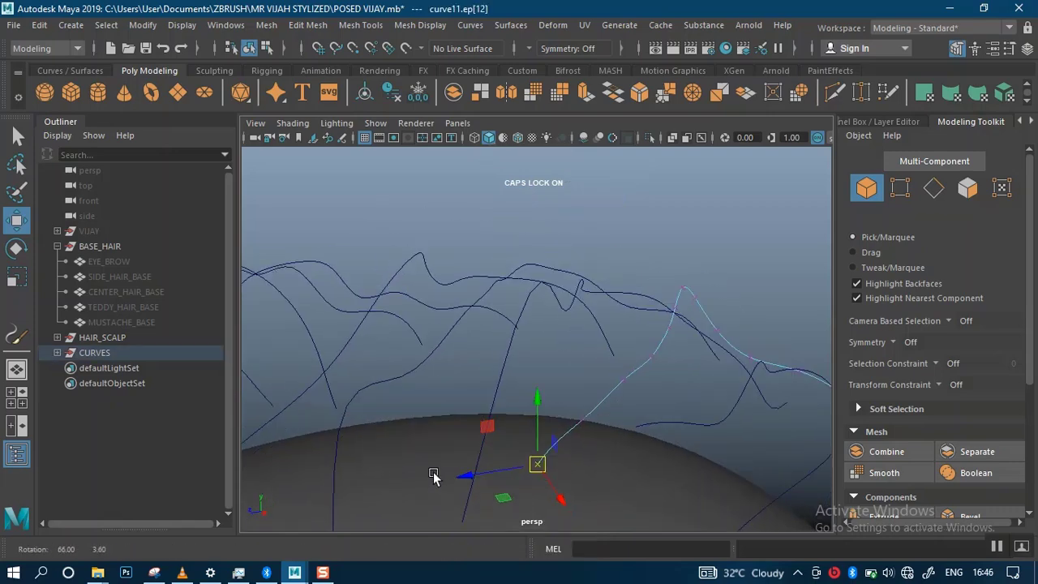
left_click_drag(536, 415, 474, 323)
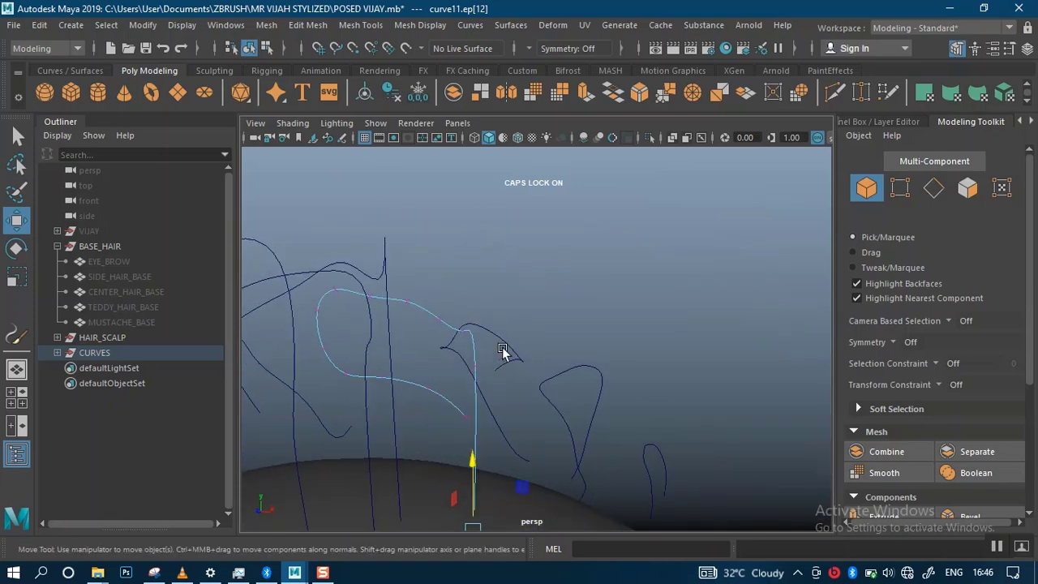
Step: Select the end edit point of curve12 and lower it beneath the scalp surface
left_click(520, 362)
right_click_drag(515, 358, 504, 245)
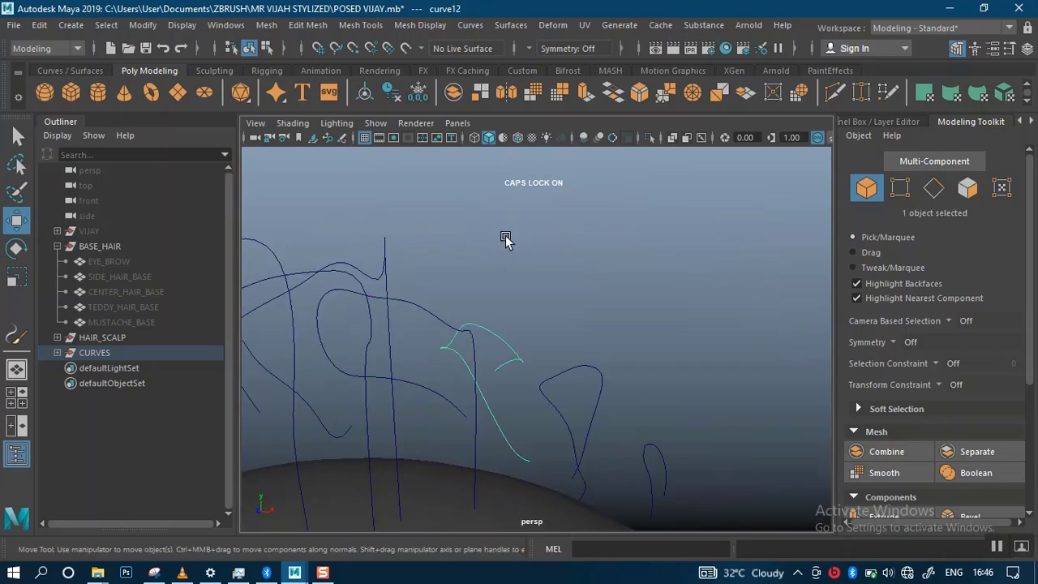
left_click_drag(507, 237, 594, 391, "alt")
left_click(476, 339)
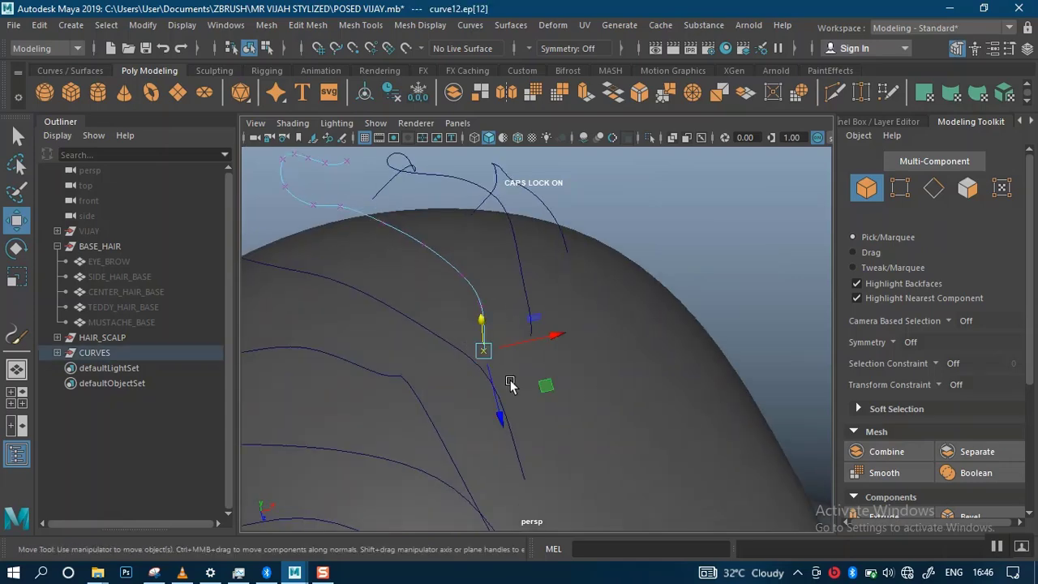
left_click_drag(476, 339, 452, 351, "alt")
left_click_drag(519, 312, 473, 459)
Step: Move the first edit point of curve13 down so that end of the curve enters the scalp
left_click_drag(590, 442, 641, 417, "alt")
middle_click_drag(642, 417, 551, 415, "alt")
left_click_drag(552, 414, 537, 409, "alt")
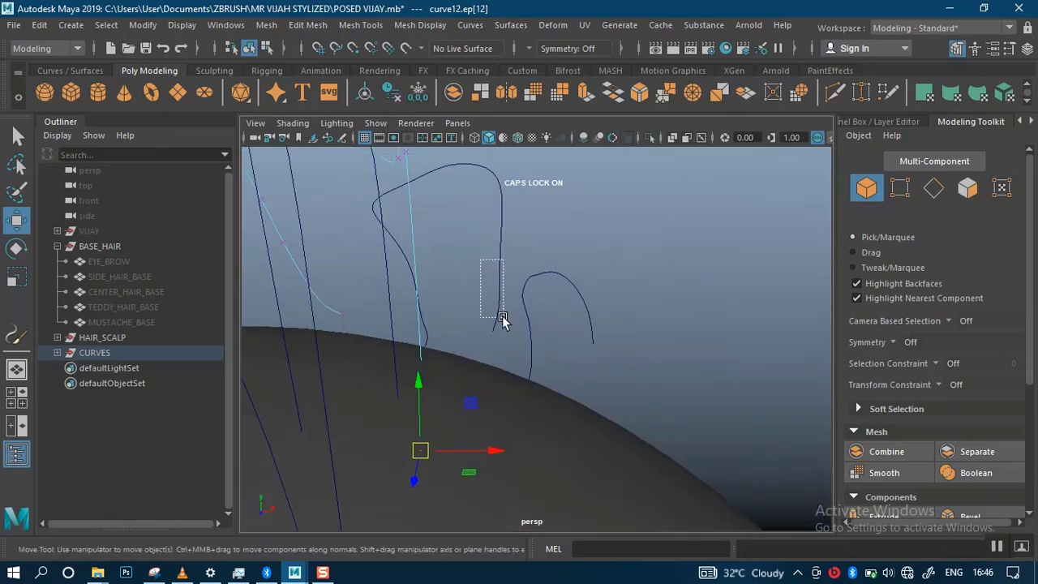
left_click_drag(502, 315, 499, 308)
right_click_drag(494, 198, 492, 236)
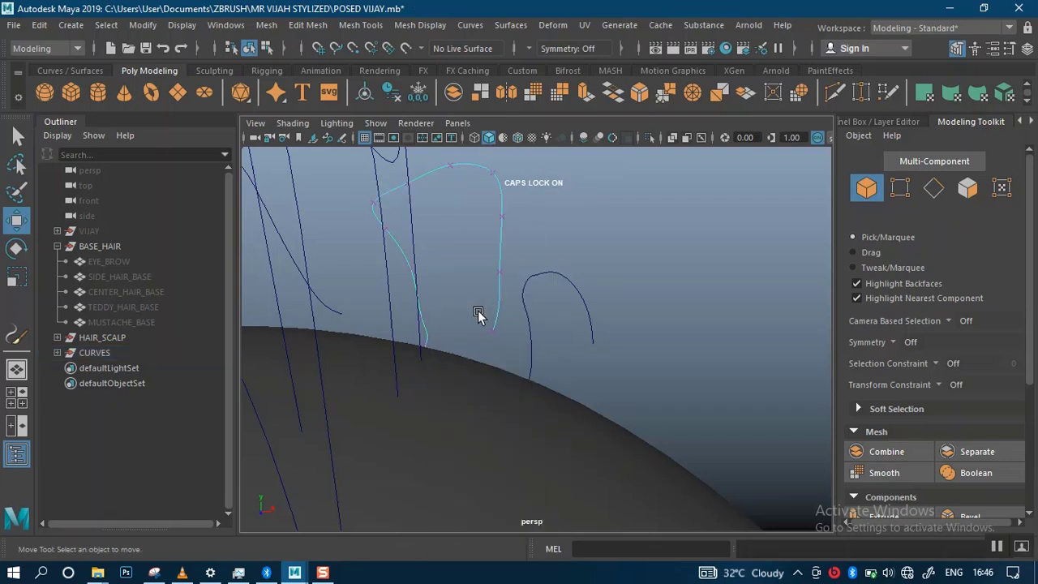
left_click_drag(478, 315, 511, 361)
left_click_drag(493, 294, 460, 396)
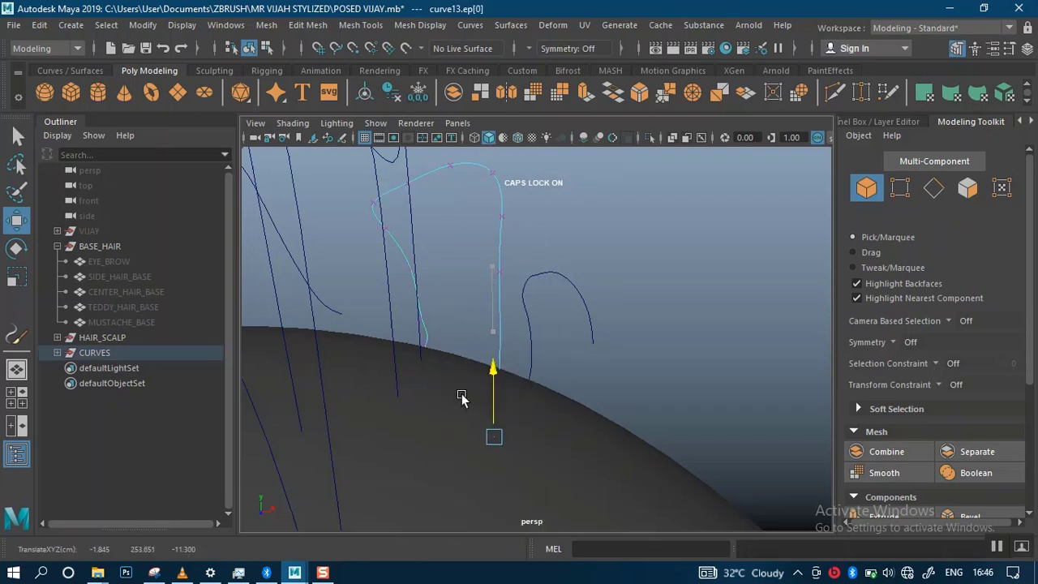
Step: Lower the first edit point of curve14, the small arched curve, into the scalp
left_click_drag(565, 382, 379, 391, "alt")
left_click_drag(599, 383, 602, 336, "alt")
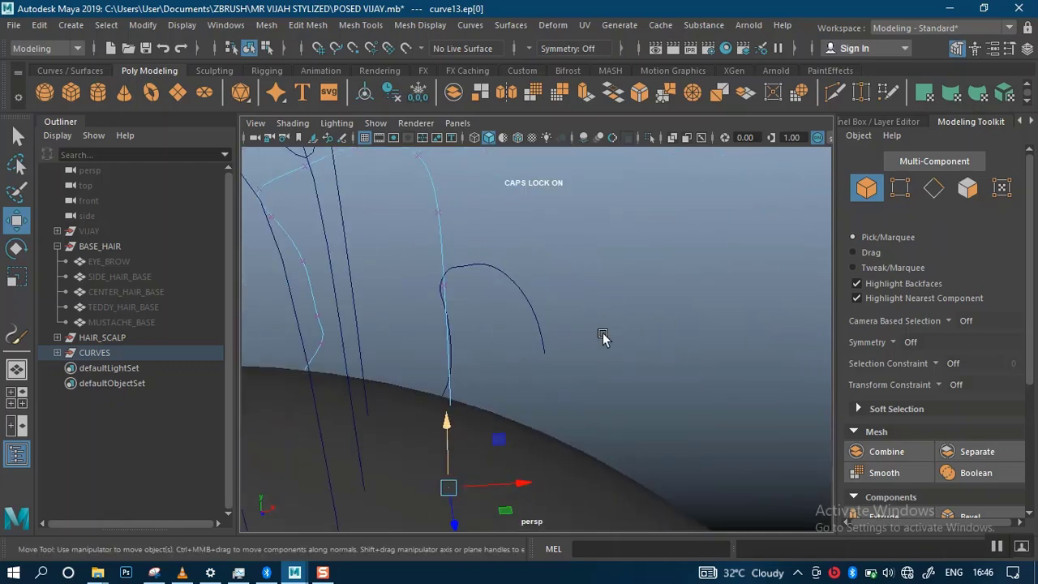
right_click_drag(542, 341, 537, 231)
left_click(543, 348)
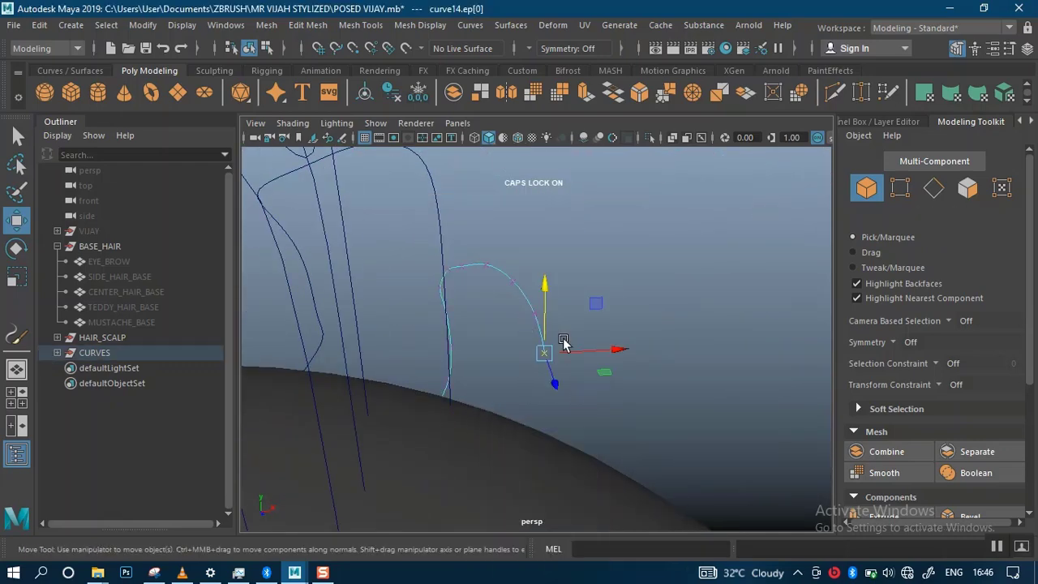
left_click_drag(531, 290, 526, 419)
Step: Smooth all curves in the CURVES group with a smoothness of 39.6887 and inspect them around the scalp
left_click_drag(600, 445, 446, 315, "alt")
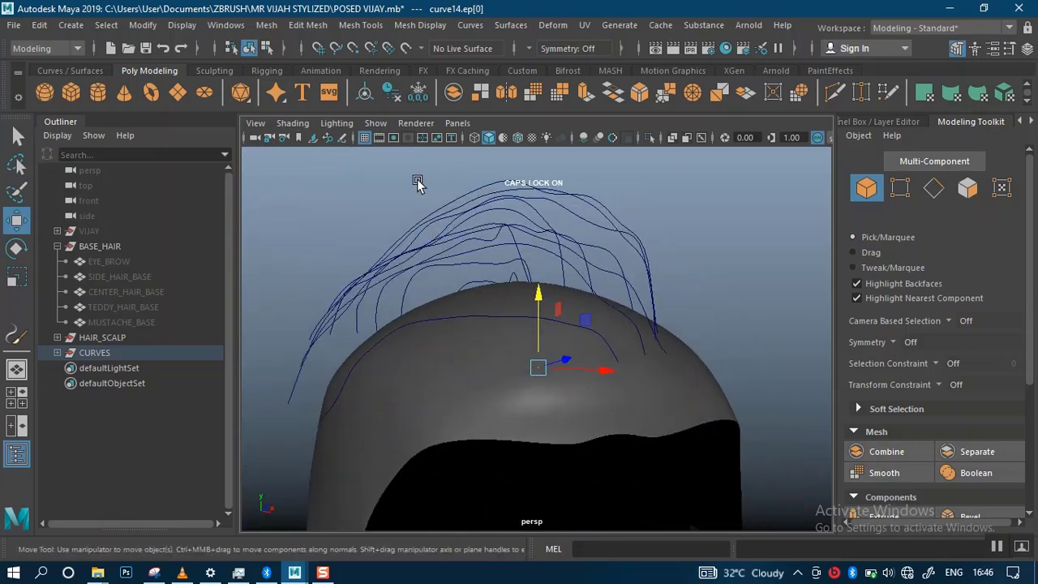
left_click(94, 353)
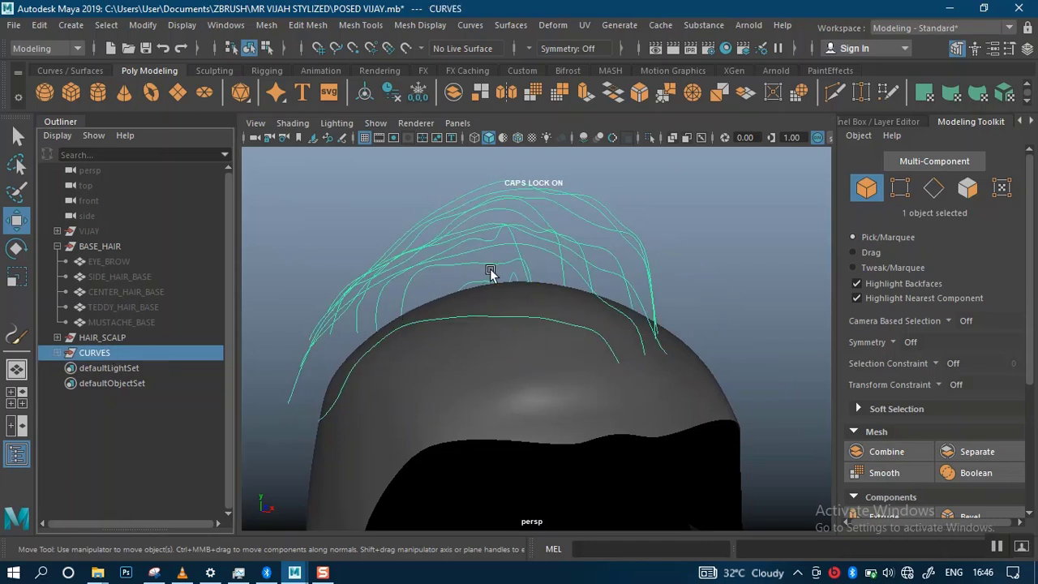
left_click(471, 25)
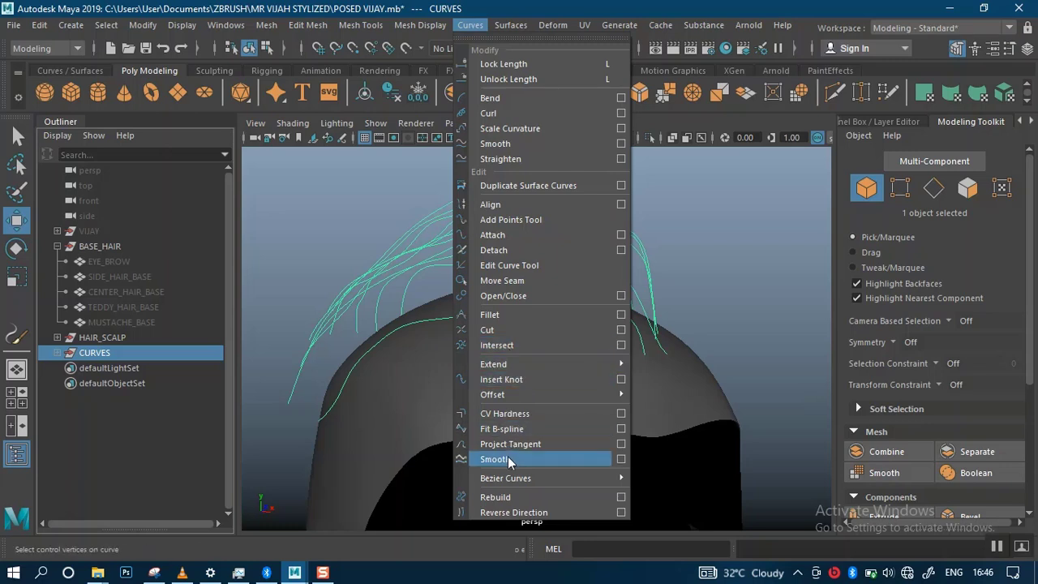
left_click(621, 459)
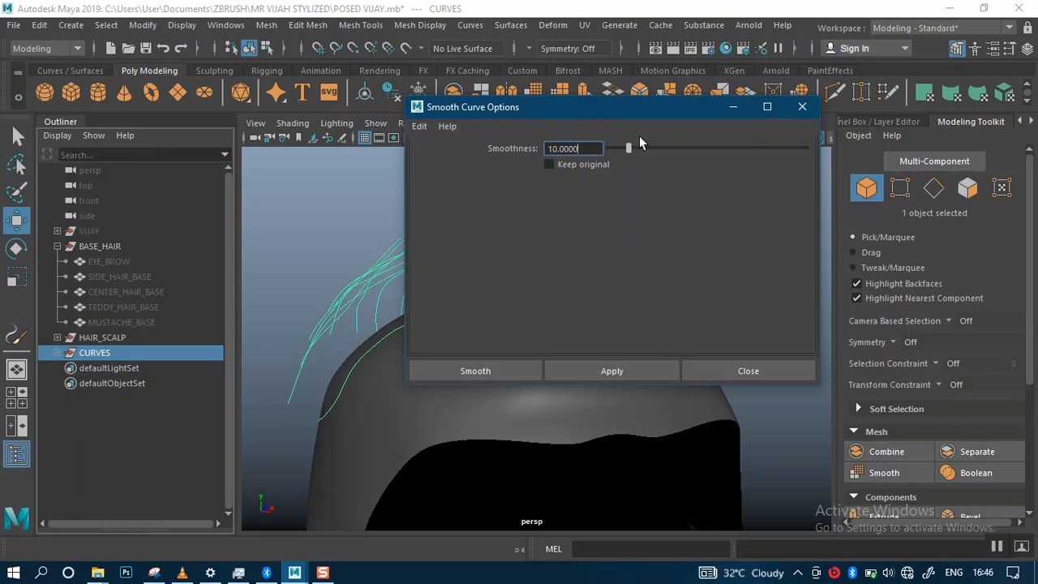
left_click_drag(636, 147, 686, 154)
left_click_drag(612, 107, 843, 113)
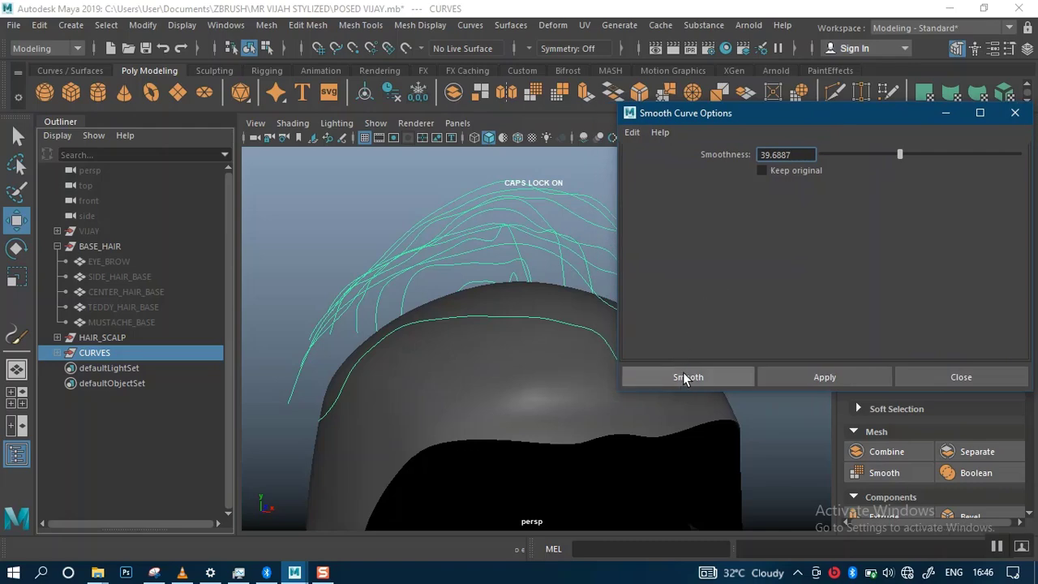
left_click(683, 375)
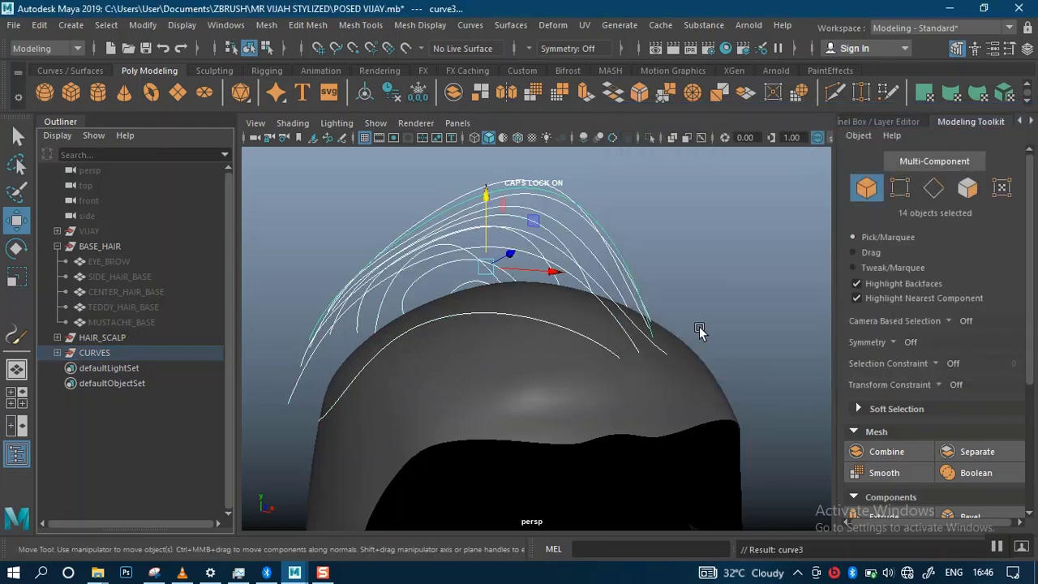
left_click_drag(699, 330, 532, 366, "alt")
scroll(533, 366, "up", 3)
middle_click_drag(533, 366, 430, 412, "alt")
left_click_drag(442, 389, 519, 446, "alt")
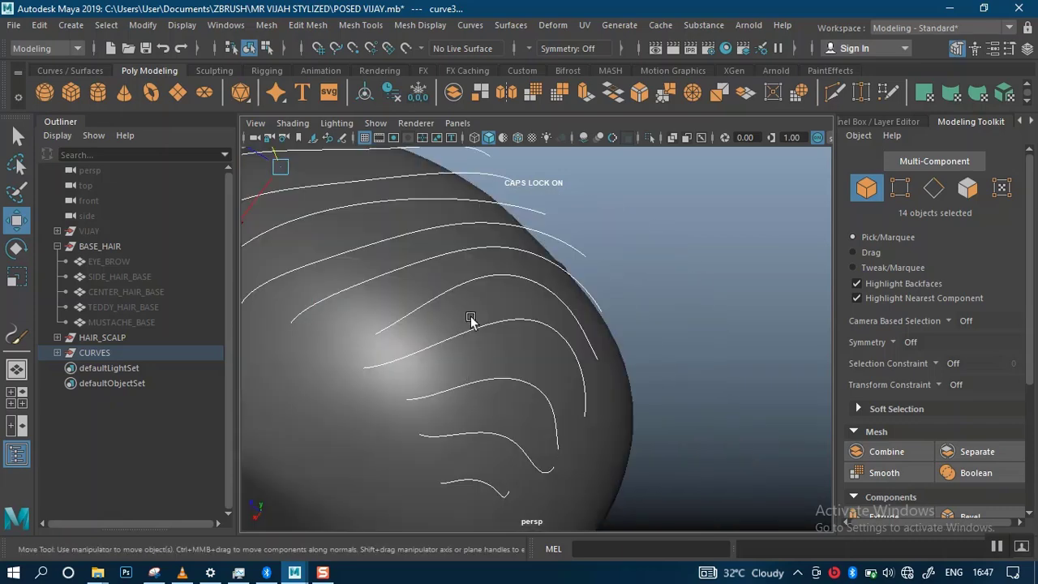
Step: Examine the smoothed hair curves around the scalp from several angles
left_click_drag(470, 319, 510, 401, "alt")
middle_click_drag(510, 400, 500, 317, "alt")
left_click_drag(500, 317, 580, 276, "alt")
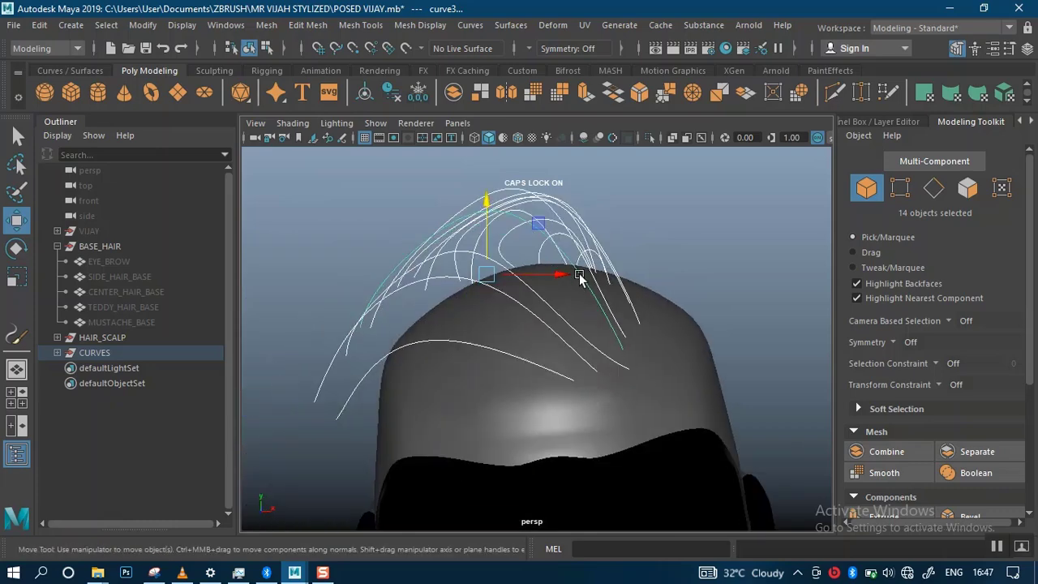
left_click_drag(567, 376, 607, 232, "alt")
right_click_drag(608, 194, 607, 236)
left_click_drag(615, 249, 614, 276, "alt")
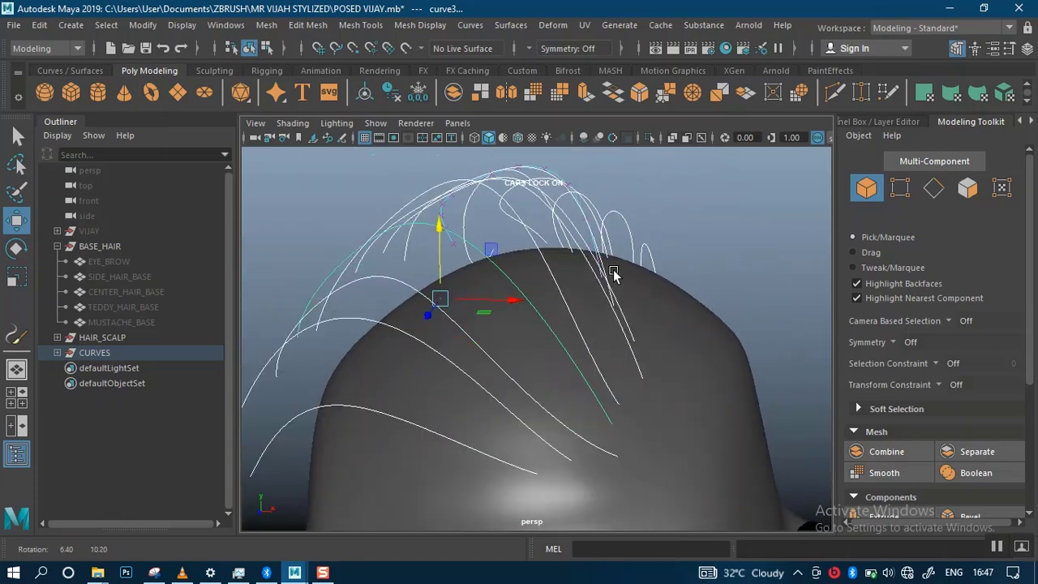
right_click_drag(614, 276, 308, 278, "alt")
Step: Select all the hair curves without the head scalp mesh and rebuild them
left_click(169, 353)
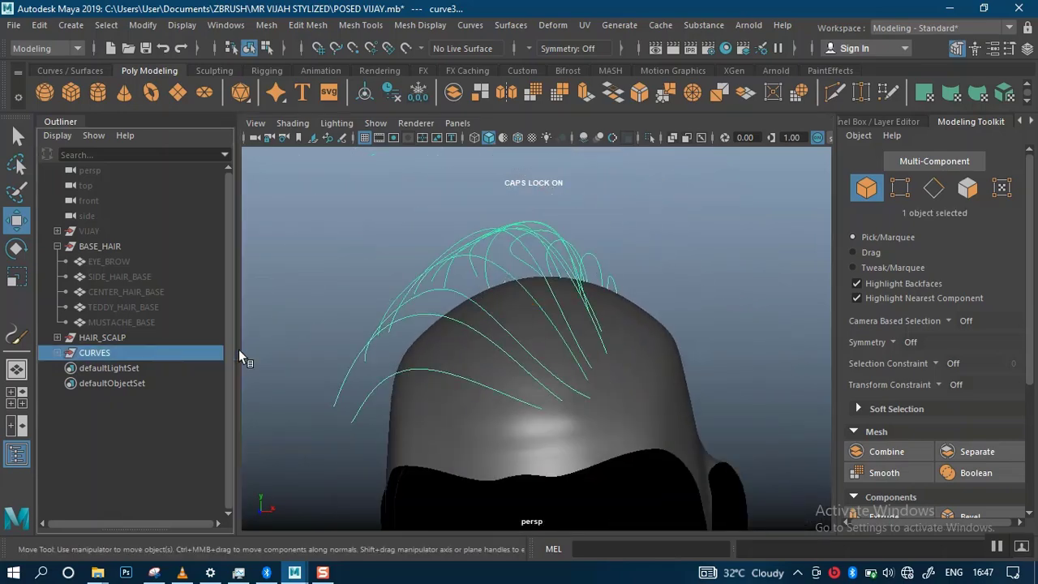
left_click_drag(537, 283, 560, 250, "alt")
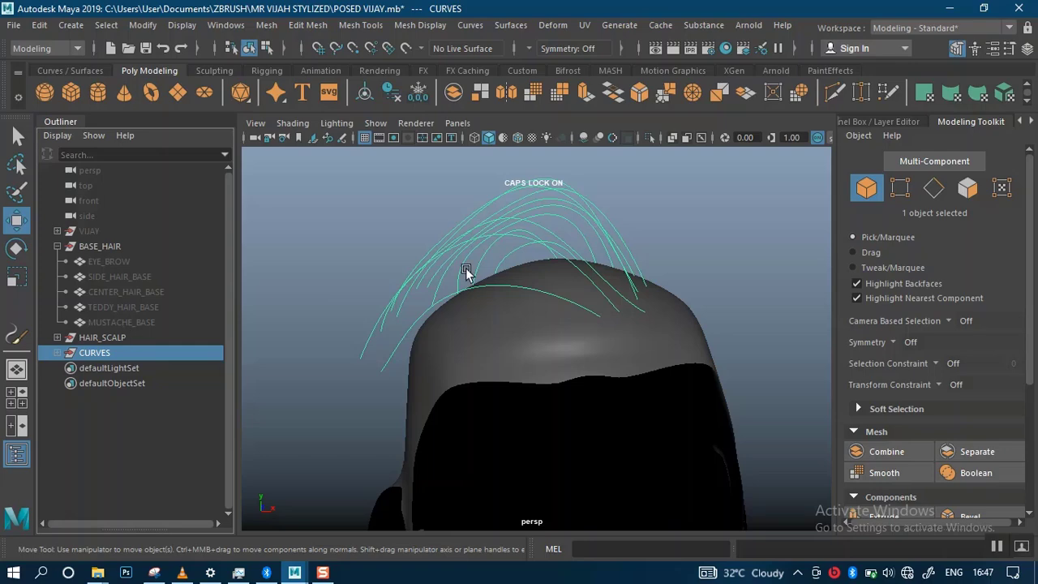
left_click_drag(454, 172, 617, 370)
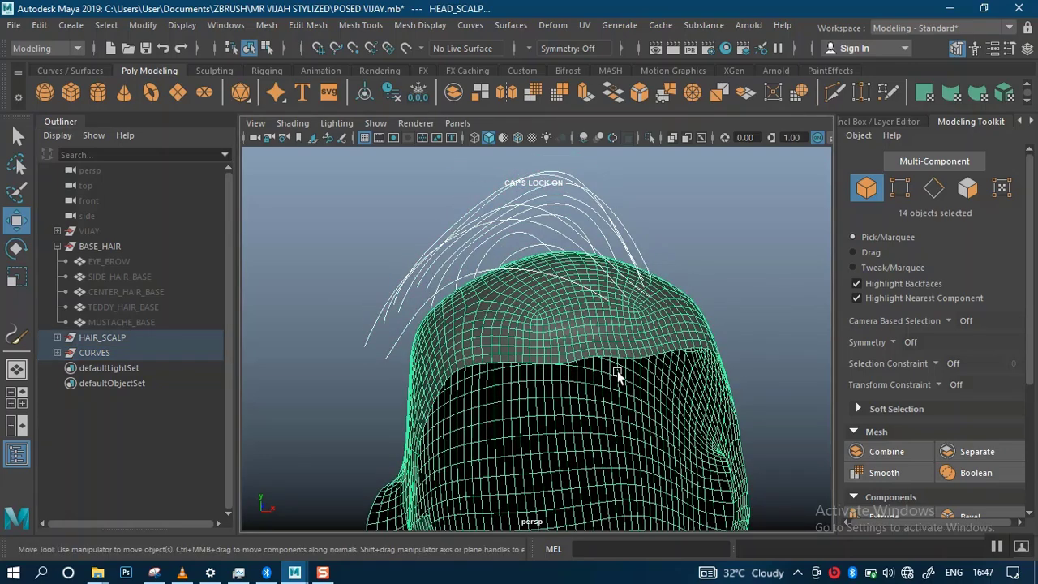
left_click(649, 398, "ctrl")
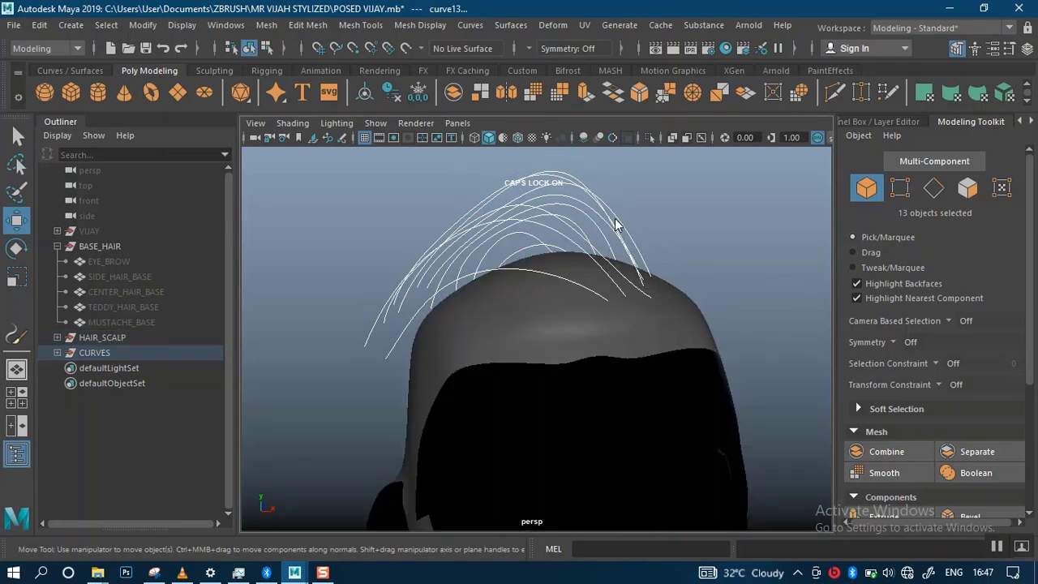
mouse_move(615, 195)
right_mouse_down()
mouse_move(616, 221)
mouse_move(614, 194)
right_mouse_up()
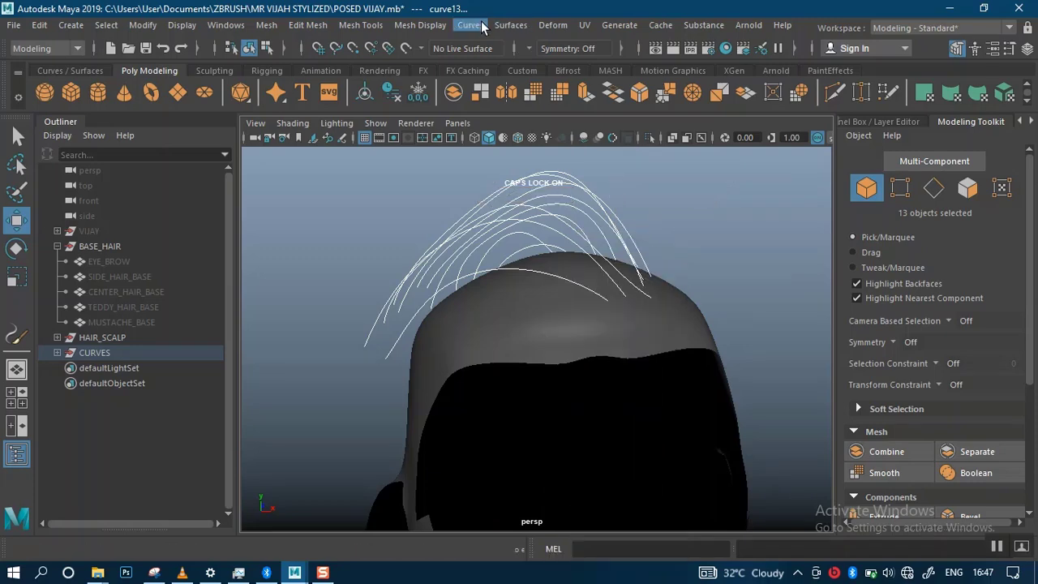
left_click(473, 26)
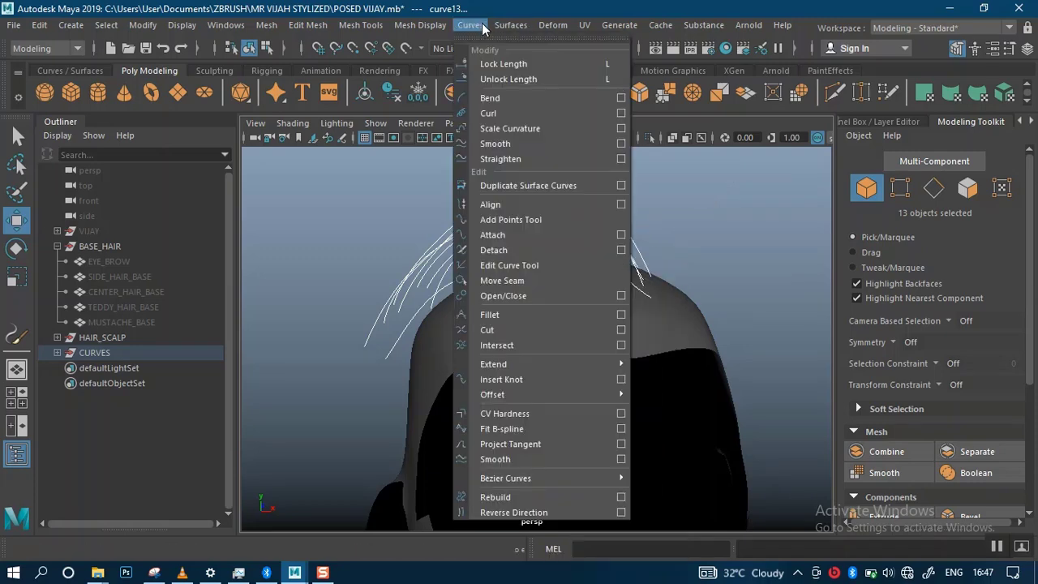
left_click(583, 497)
Step: Show the edit points of one tall rebuilt curve above the scalp and save the scene
scroll(605, 375, "up", 3)
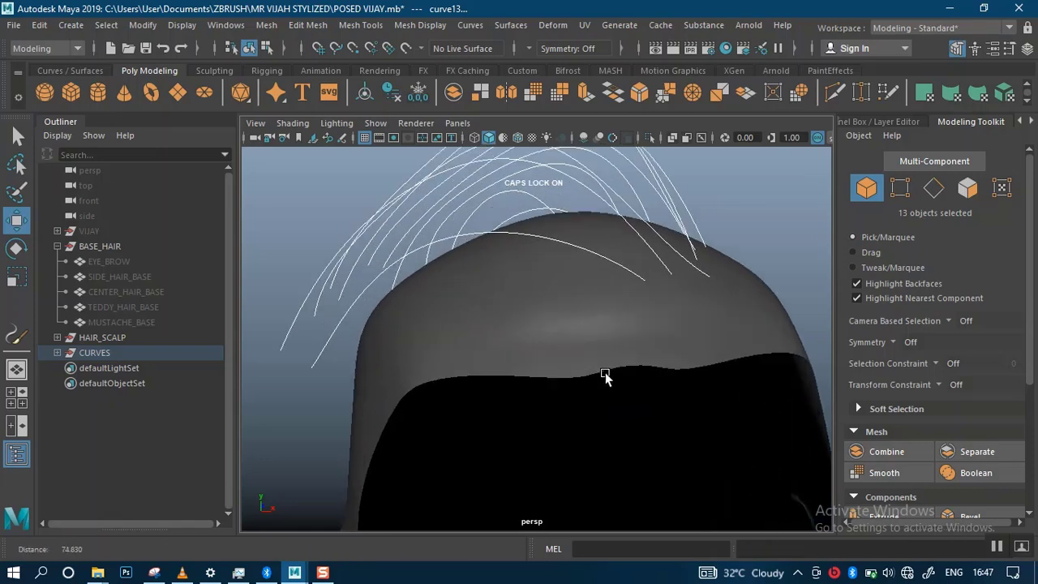
middle_click_drag(605, 375, 503, 473, "alt")
right_click_drag(462, 198, 462, 235)
left_click_drag(543, 382, 704, 318, "alt")
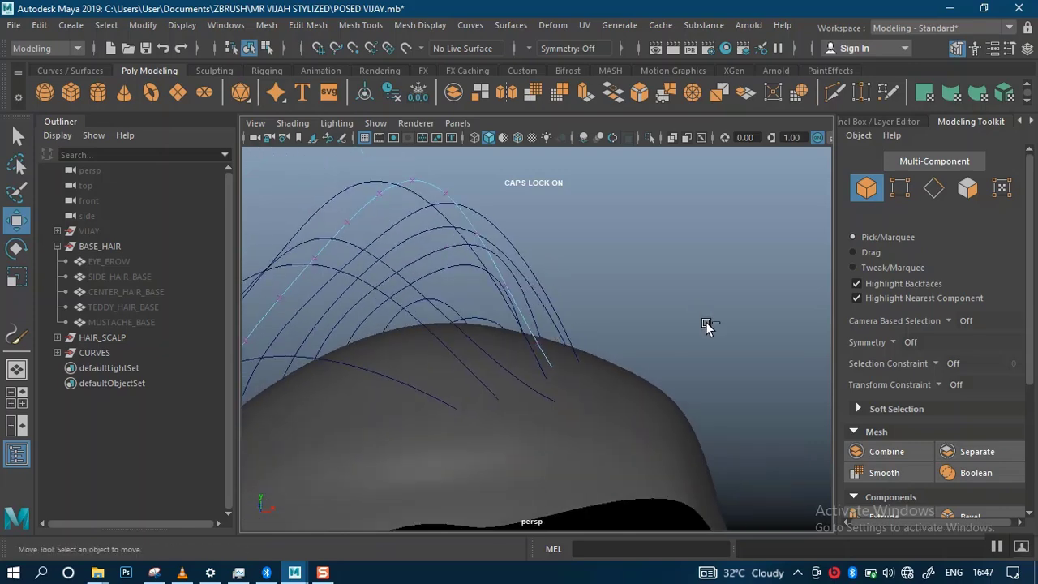
key("ctrl+s")
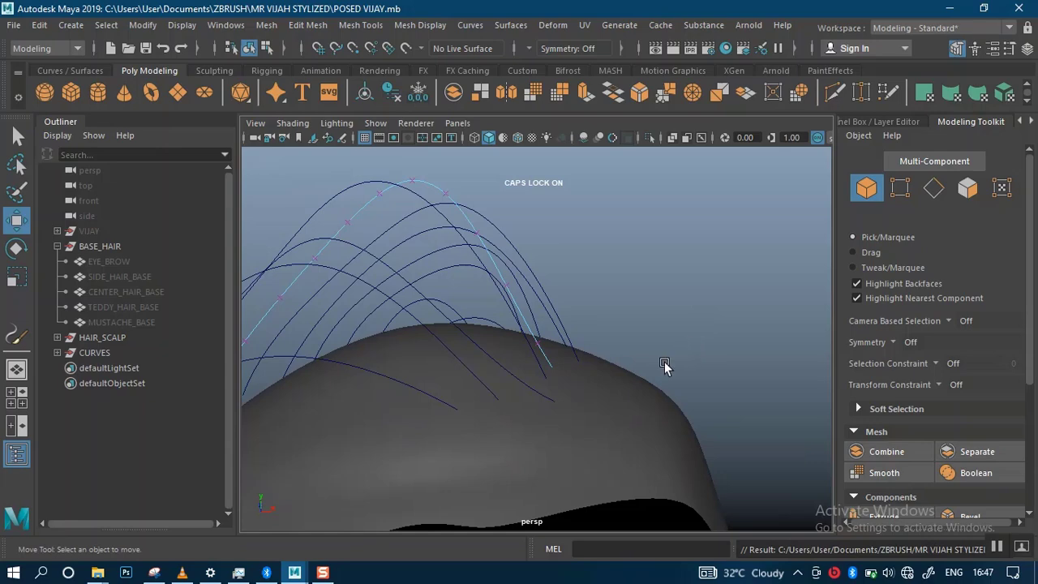
Step: Inspect the arrangement of the rebuilt curves over the scalp from the front and both sides
left_click_drag(664, 365, 621, 347, "alt")
left_click_drag(616, 427, 549, 419, "alt")
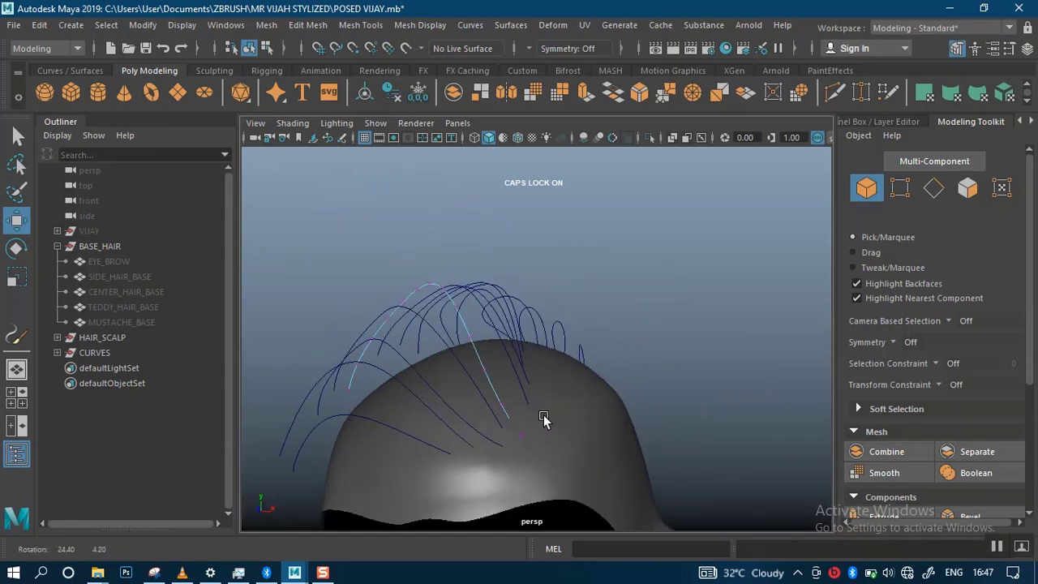
left_click_drag(743, 373, 752, 422, "alt")
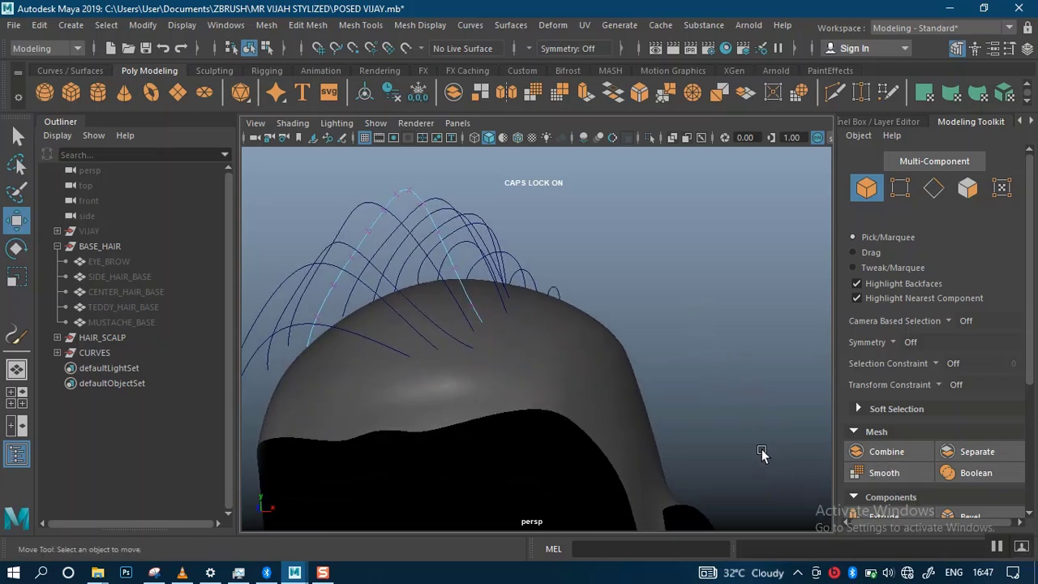
mouse_move(874, 574)
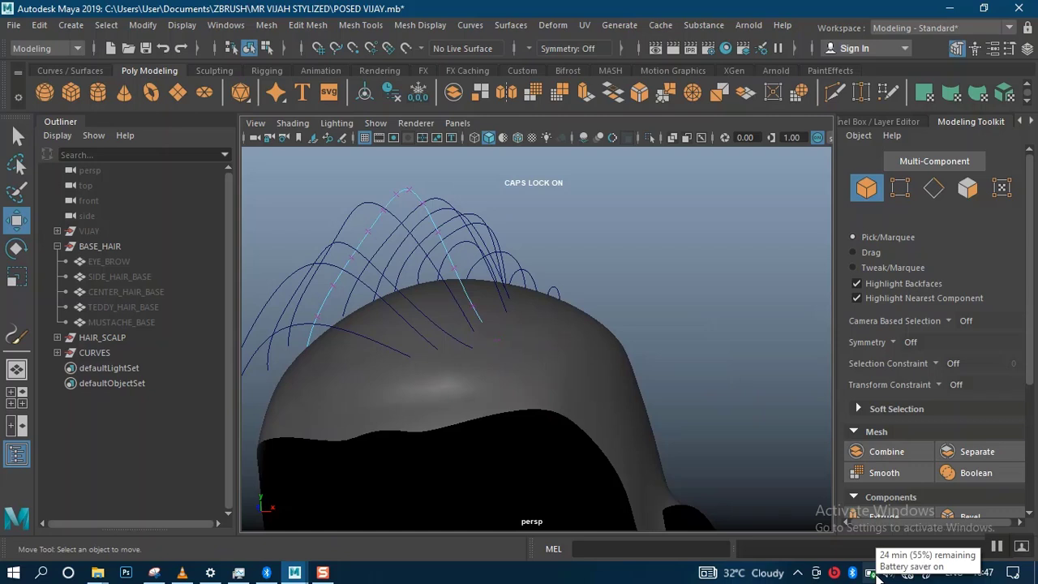
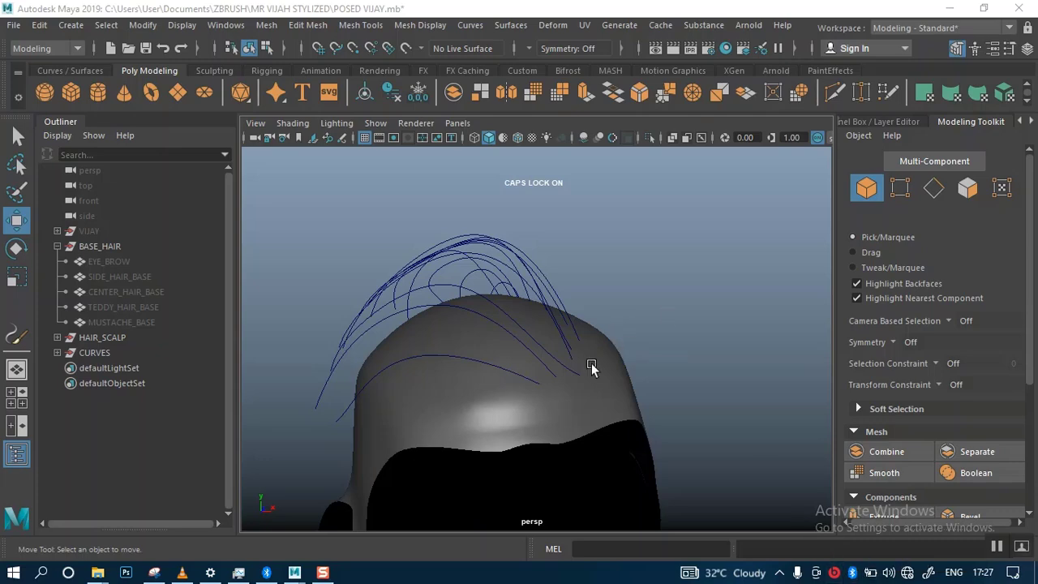
scroll(595, 403, "up", 2)
left_click_drag(589, 393, 695, 400, "alt")
scroll(547, 382, "down", 3)
left_click_drag(596, 341, 436, 349, "alt")
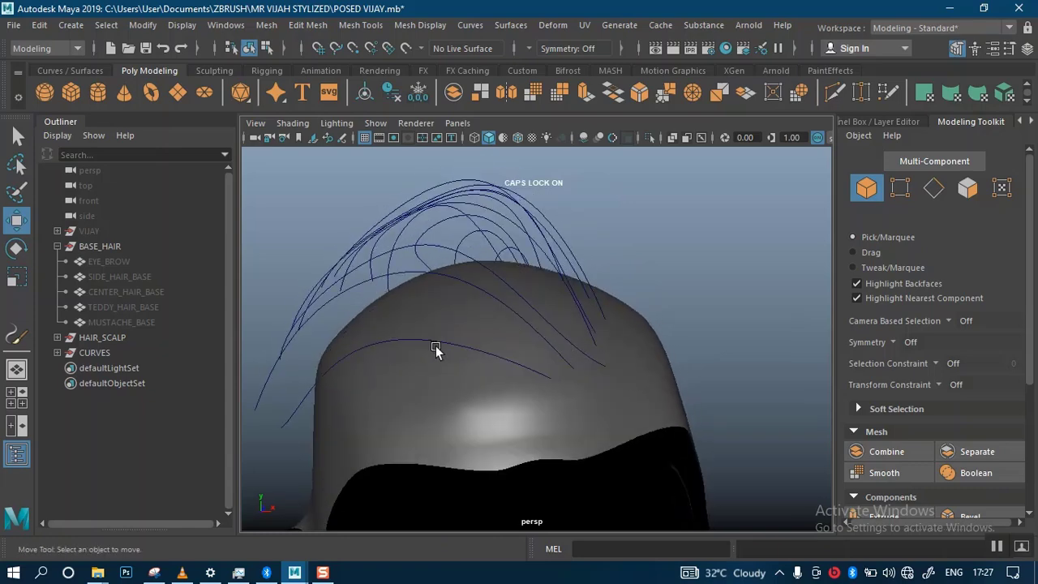
Step: Rename the CURVES group to CURVES_TOP_CNETRE_HAIR and hide it
left_click(56, 353)
left_click(57, 352)
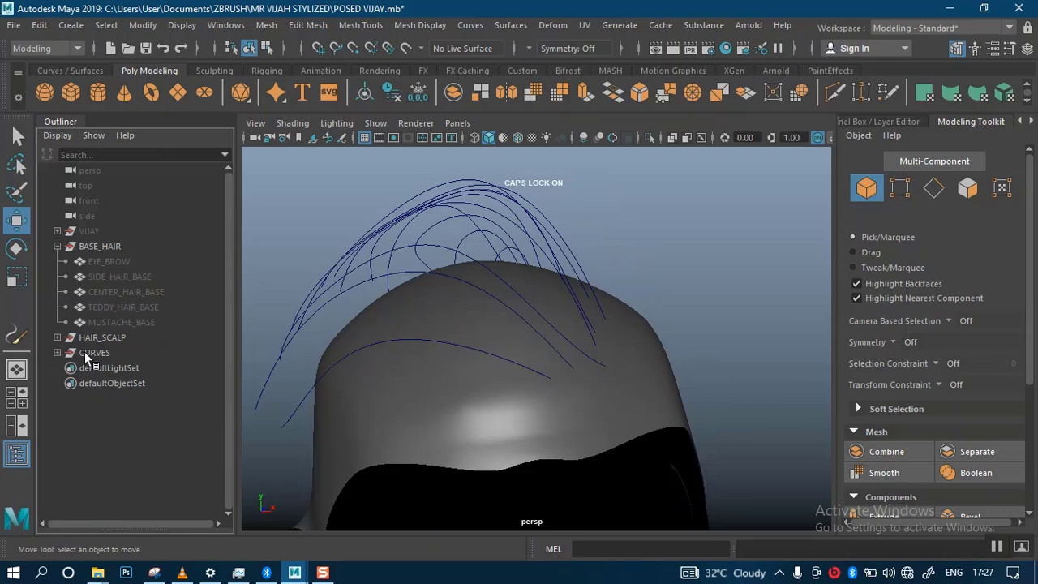
double_click(95, 352)
left_click(125, 352)
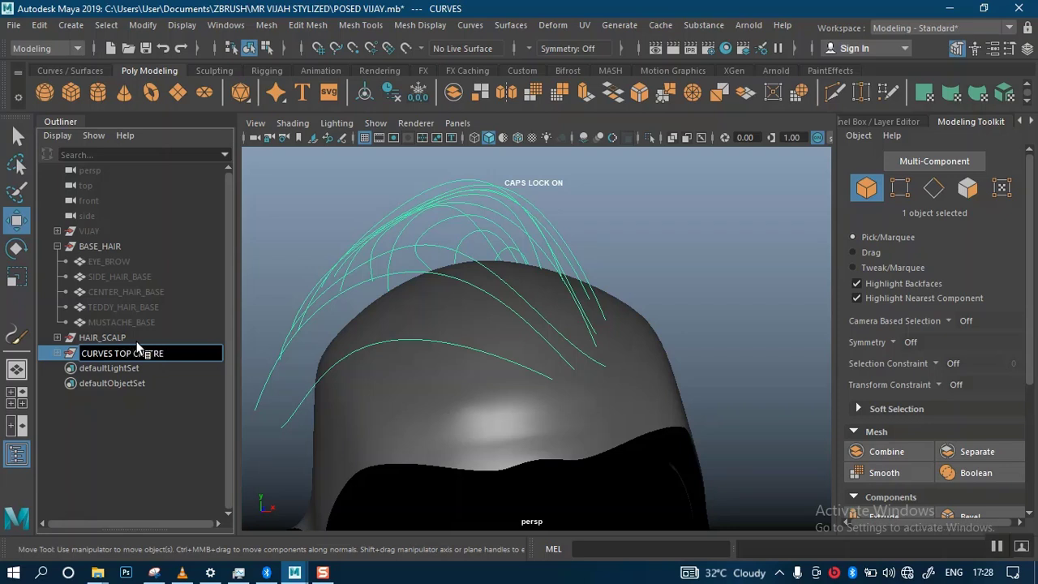
key("Return")
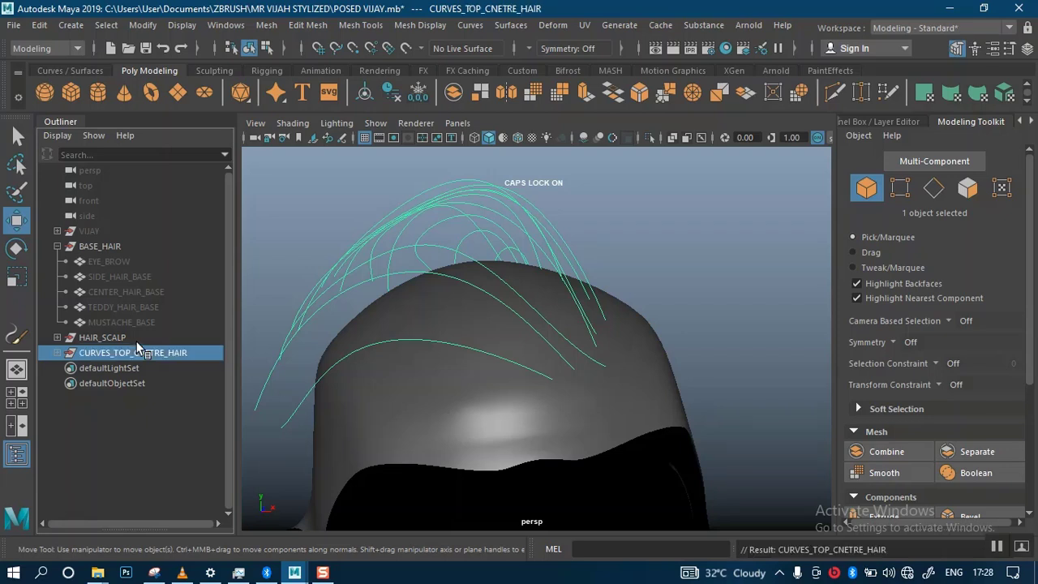
key("ctrl+h")
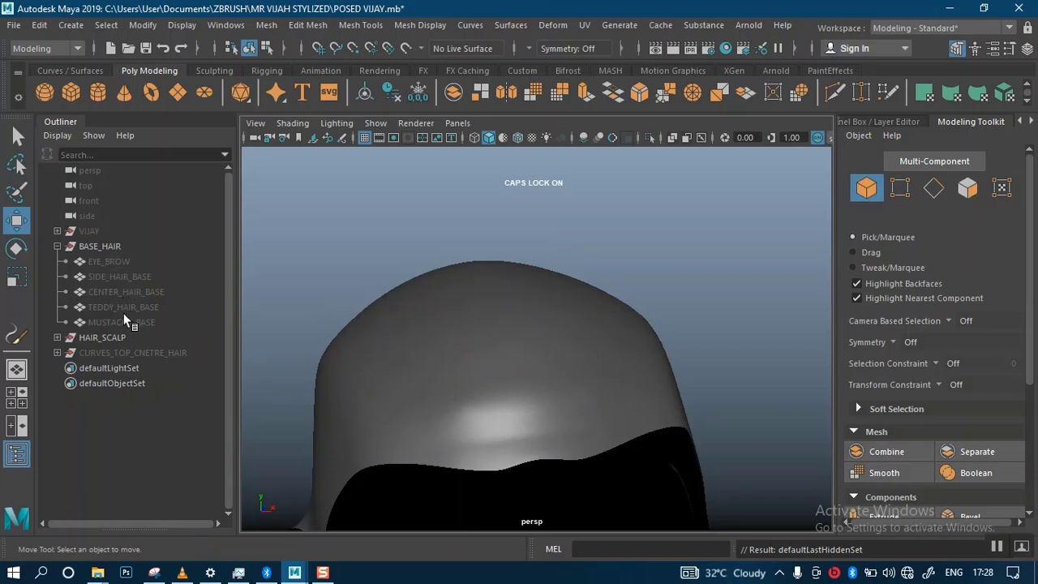
Step: Unhide the SIDE_HAIR_BASE mesh and select it on the head
left_click(119, 277)
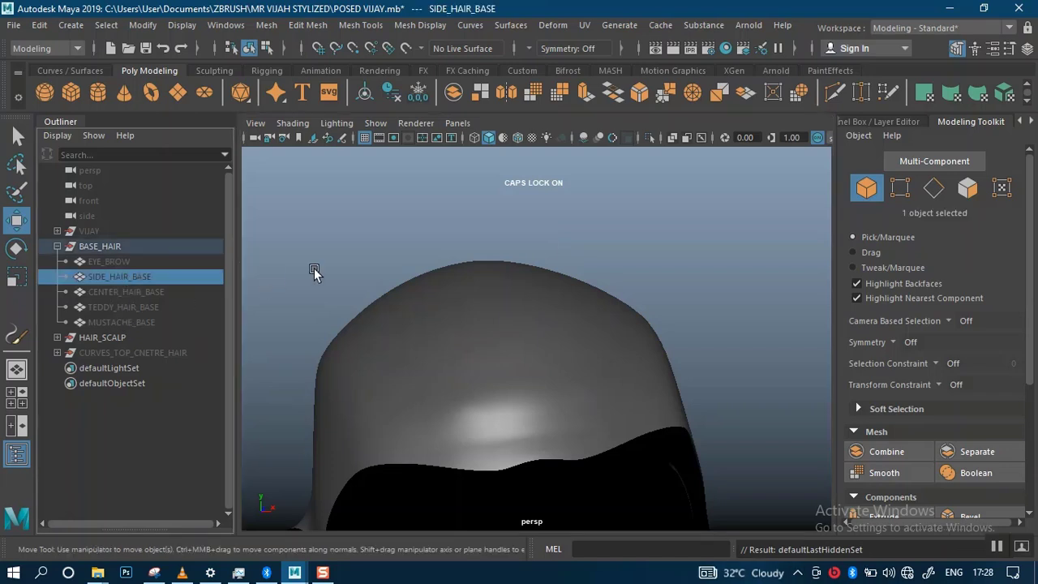
key("shift+h")
left_click(526, 203)
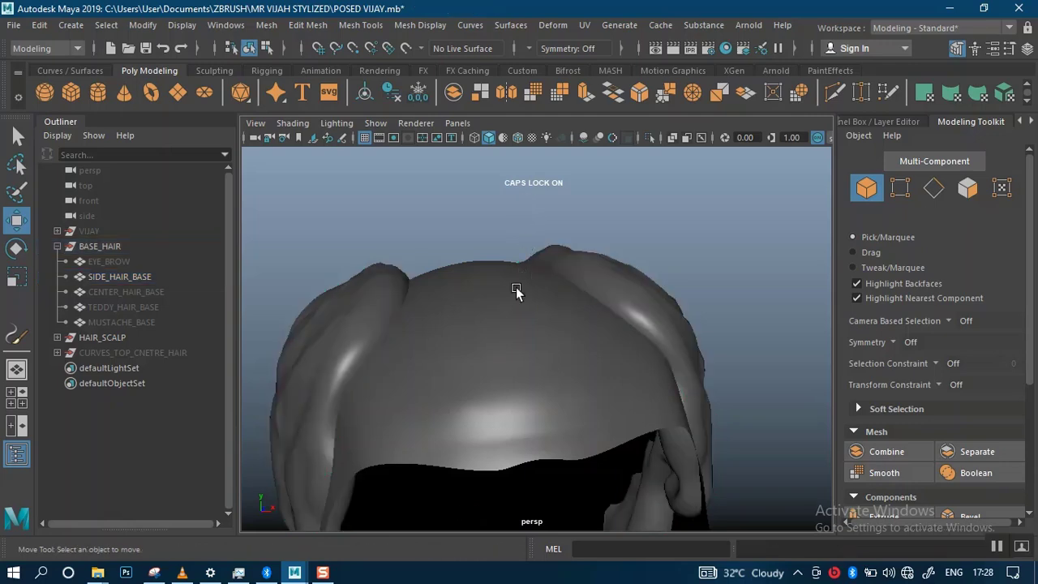
left_click_drag(516, 292, 419, 321, "alt")
left_click(419, 321)
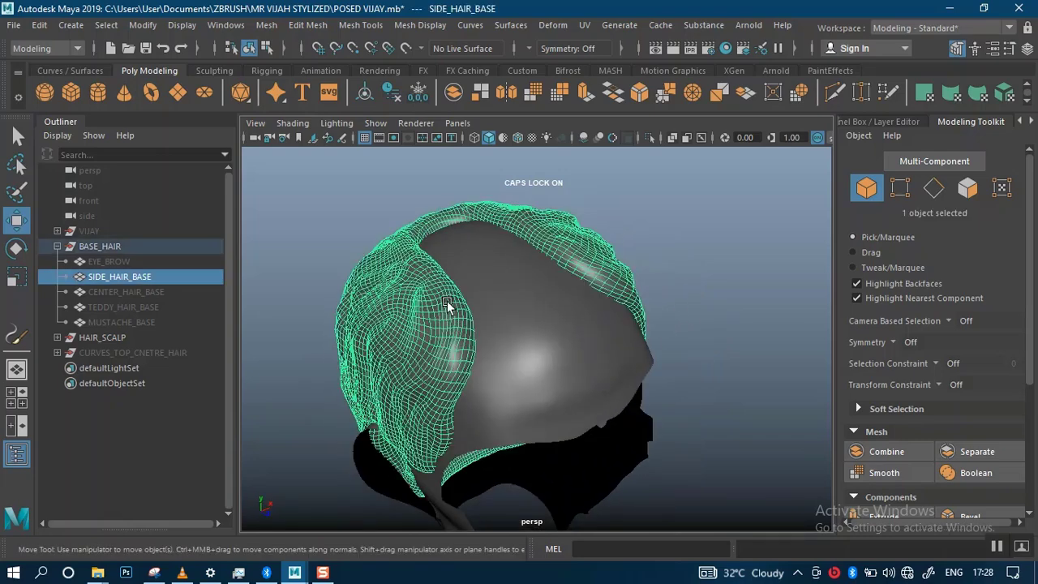
scroll(449, 305, "up", 1)
Step: Bring up the Paint Effects brushes and hide the head scalp mesh, leaving the side hair base on its own
left_click(828, 70)
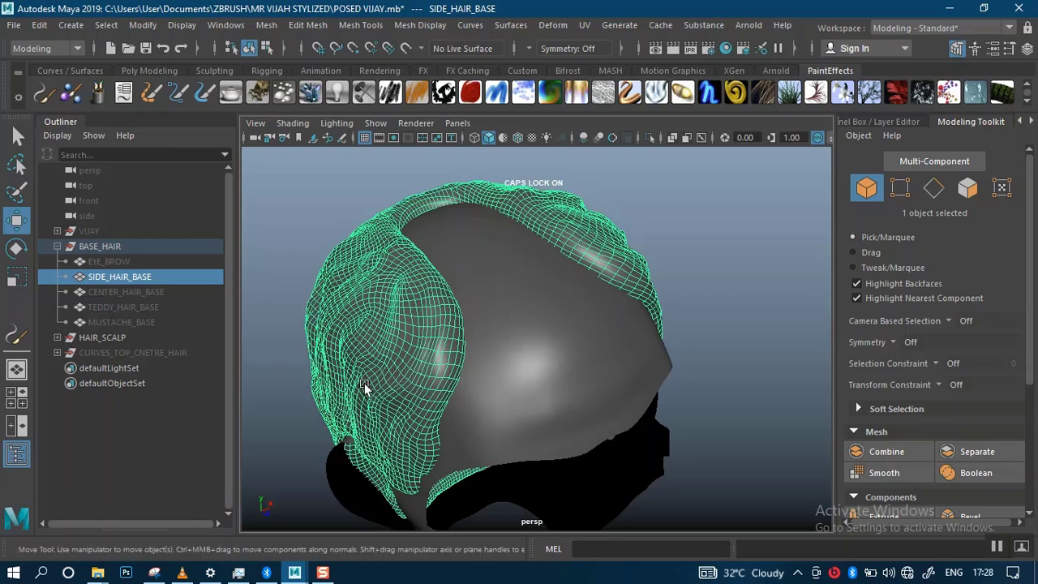
left_click(44, 94)
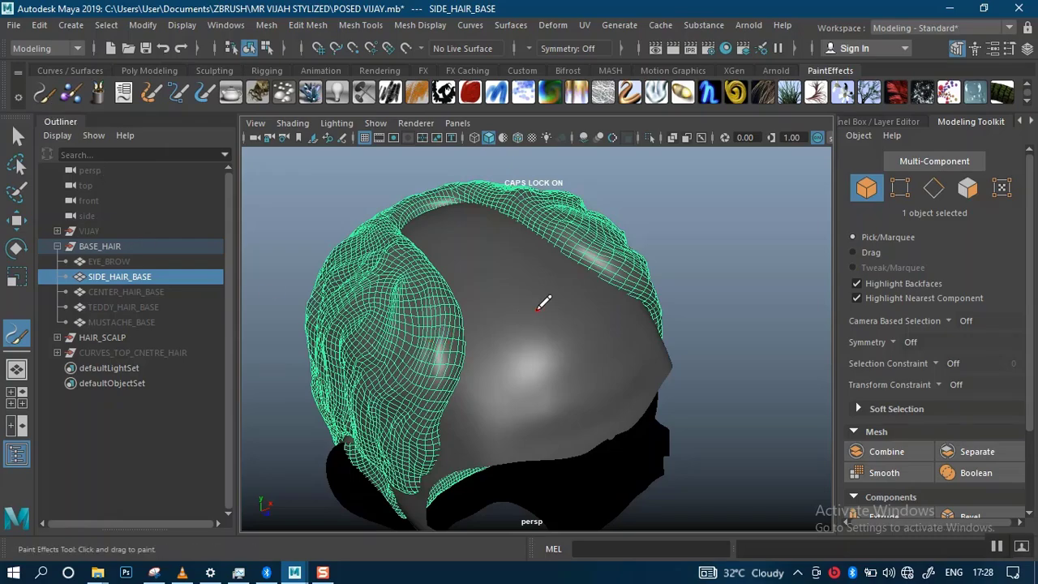
mouse_move(722, 316)
left_mouse_down("alt")
mouse_move(783, 290)
mouse_move(783, 273)
mouse_move(793, 282)
mouse_move(773, 286)
left_mouse_up("alt")
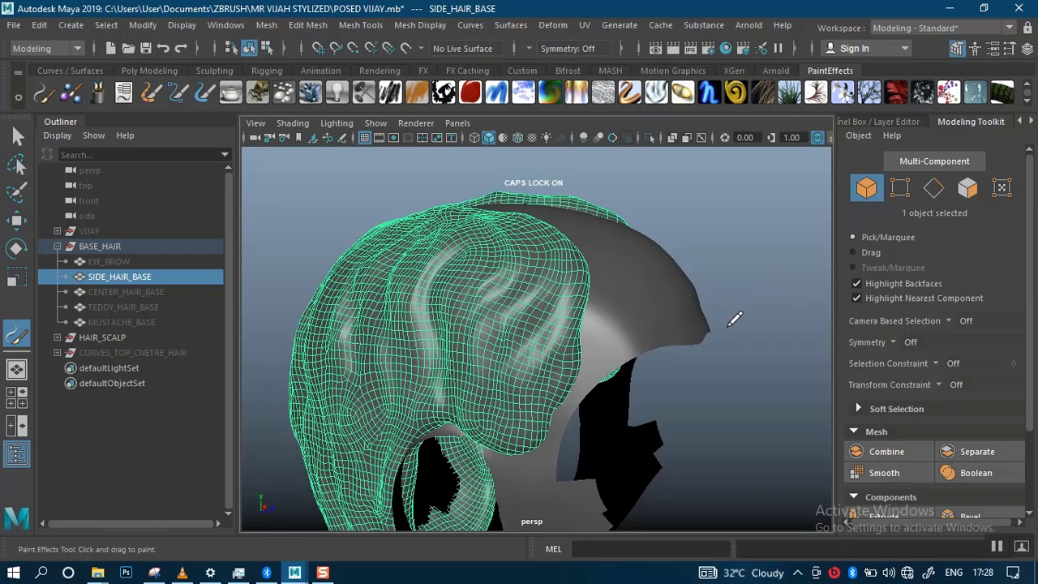
left_click_drag(734, 318, 689, 364, "alt")
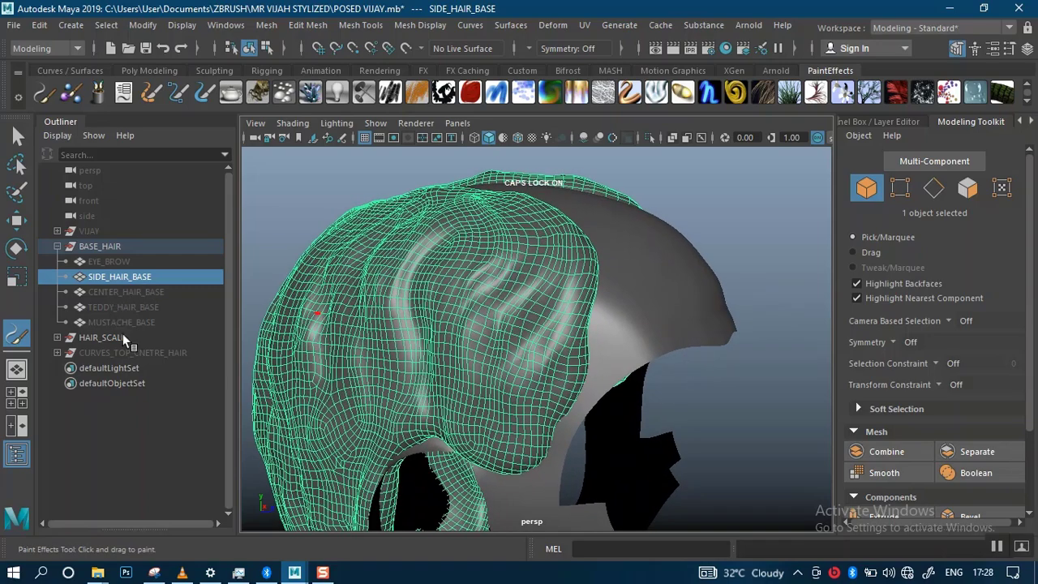
left_click(18, 136)
left_click(670, 300)
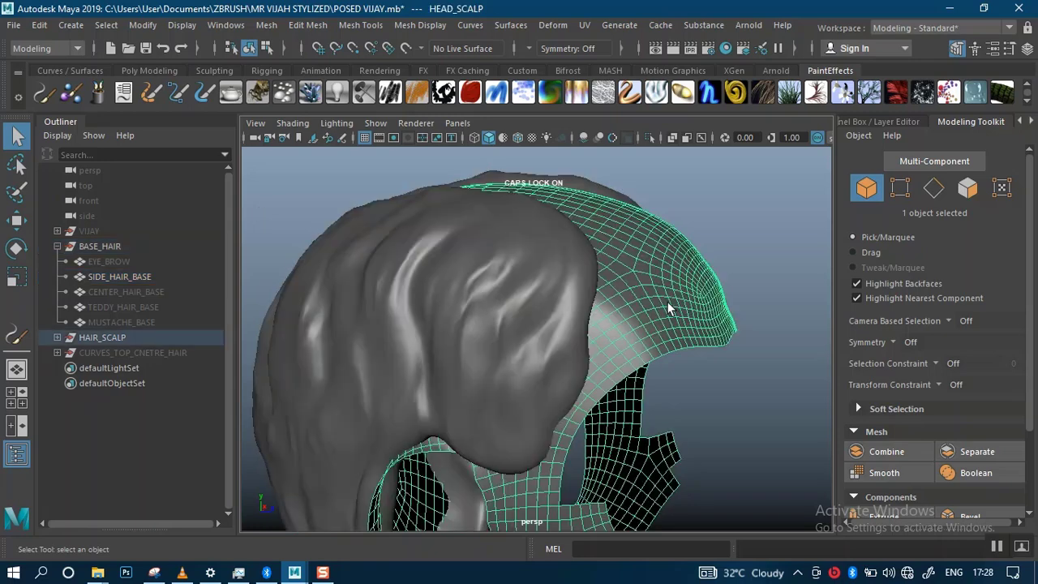
key("ctrl+h")
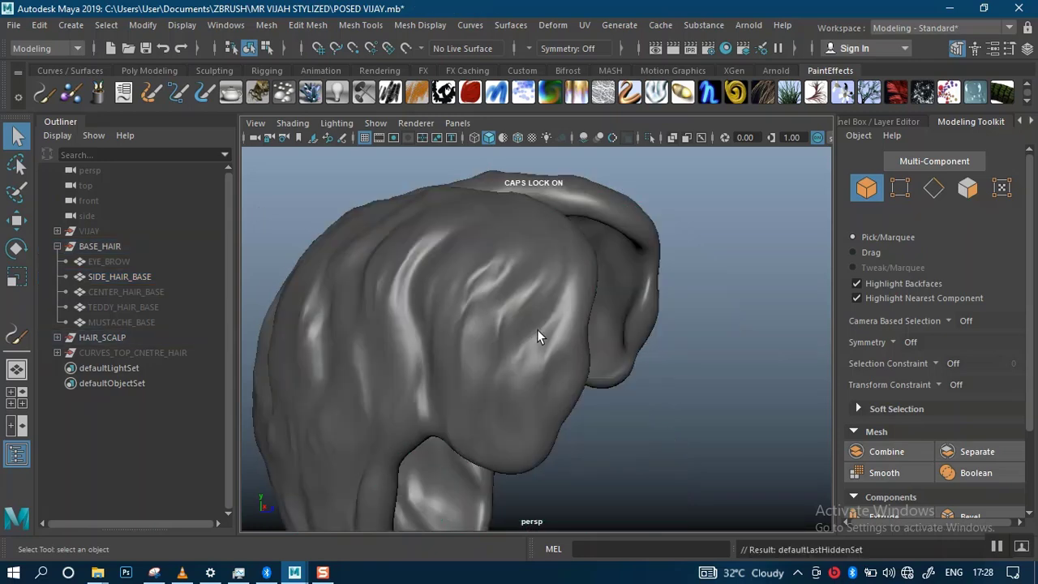
Step: Paint two wavy default-brush strokes down from the upper edge of the SIDE_HAIR_BASE mesh, near the front of the character's right side
left_click(531, 365)
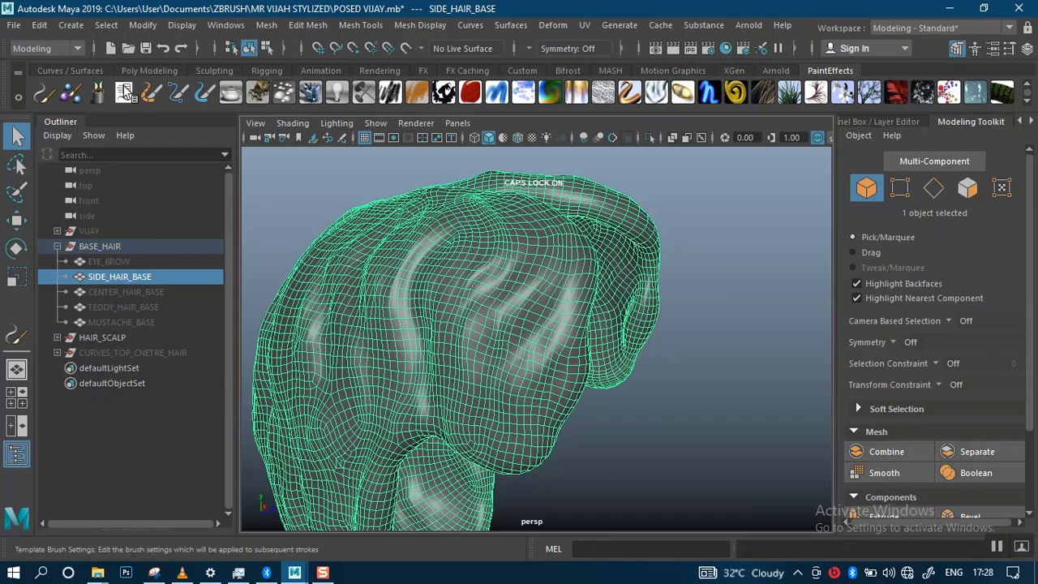
left_click(43, 93)
mouse_move(655, 373)
left_mouse_down("alt")
mouse_move(695, 394)
mouse_move(674, 329)
mouse_move(669, 359)
mouse_move(640, 295)
left_mouse_up("alt")
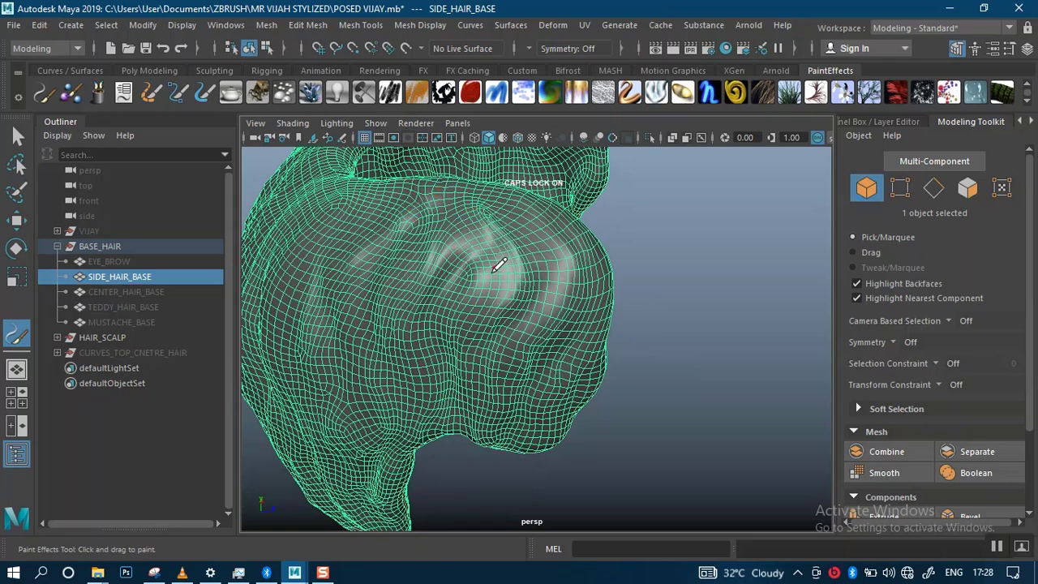
left_click_drag(670, 322, 496, 223, "alt")
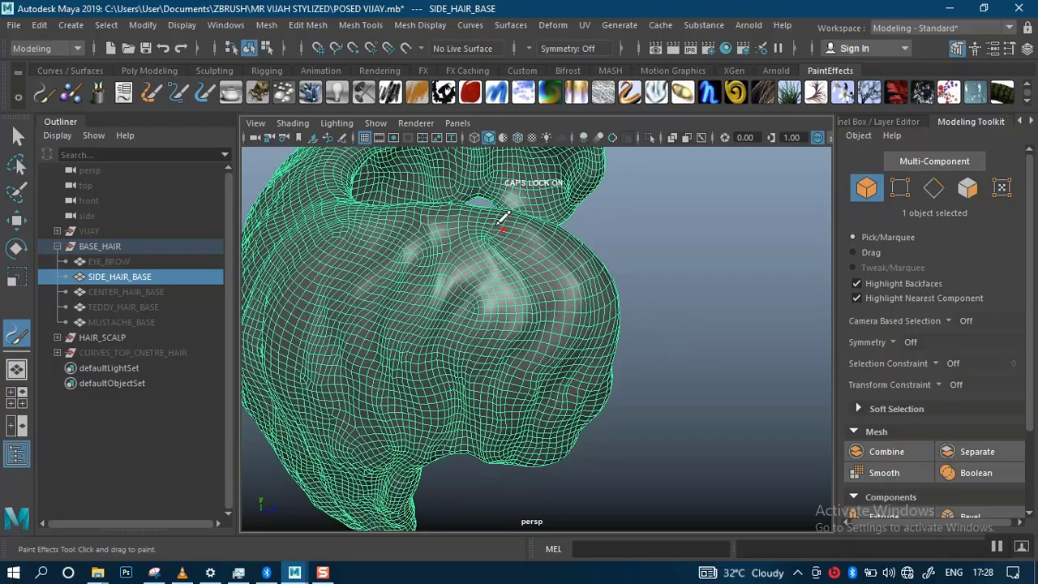
mouse_move(648, 254)
left_mouse_down("alt")
mouse_move(607, 257)
mouse_move(556, 227)
mouse_move(614, 254)
mouse_move(586, 279)
mouse_move(618, 278)
left_mouse_up("alt")
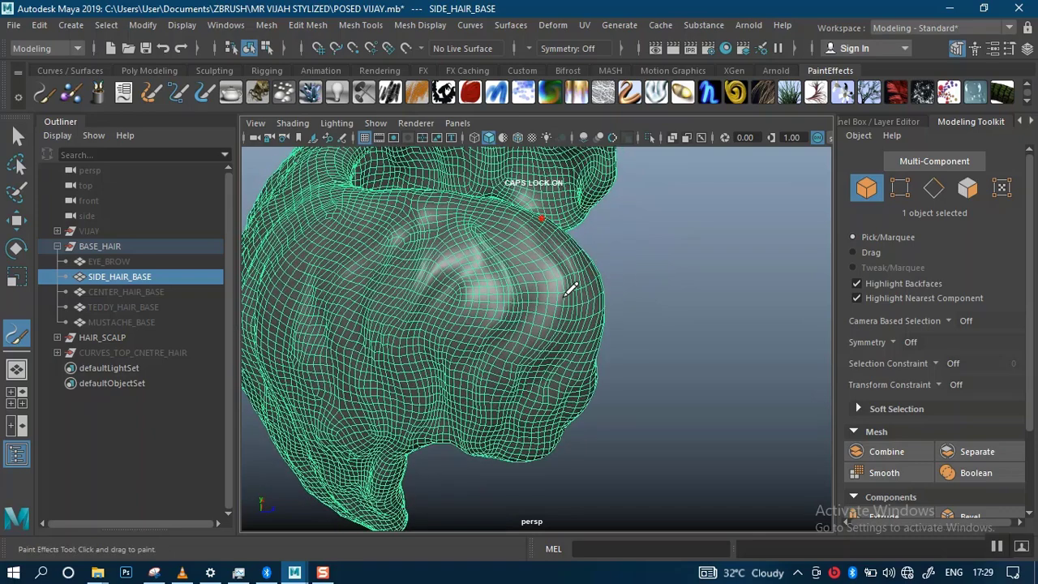
mouse_move(653, 307)
left_mouse_down("alt")
mouse_move(662, 305)
mouse_move(601, 287)
left_mouse_up("alt")
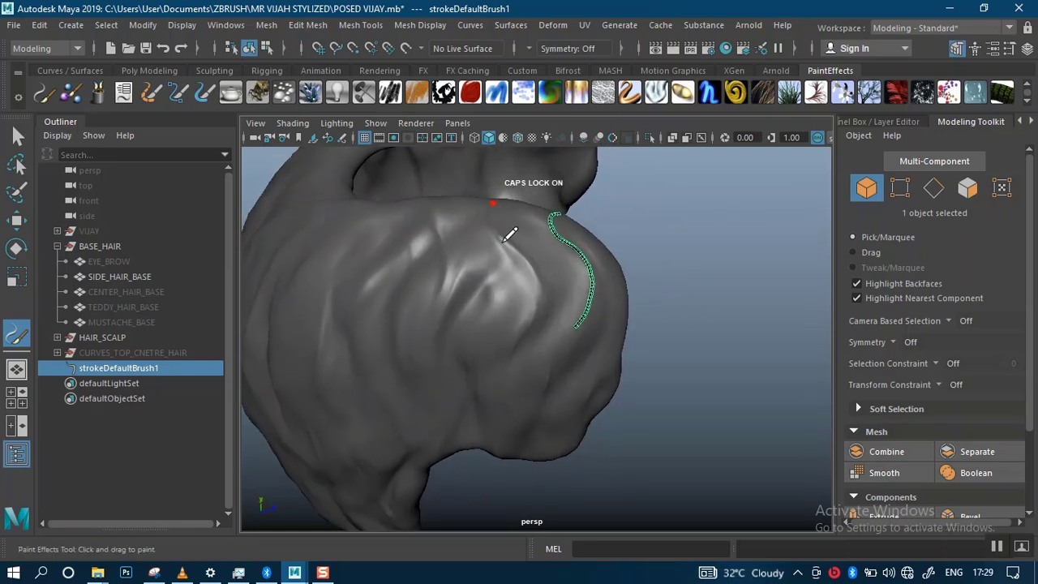
left_click_drag(523, 317, 491, 203)
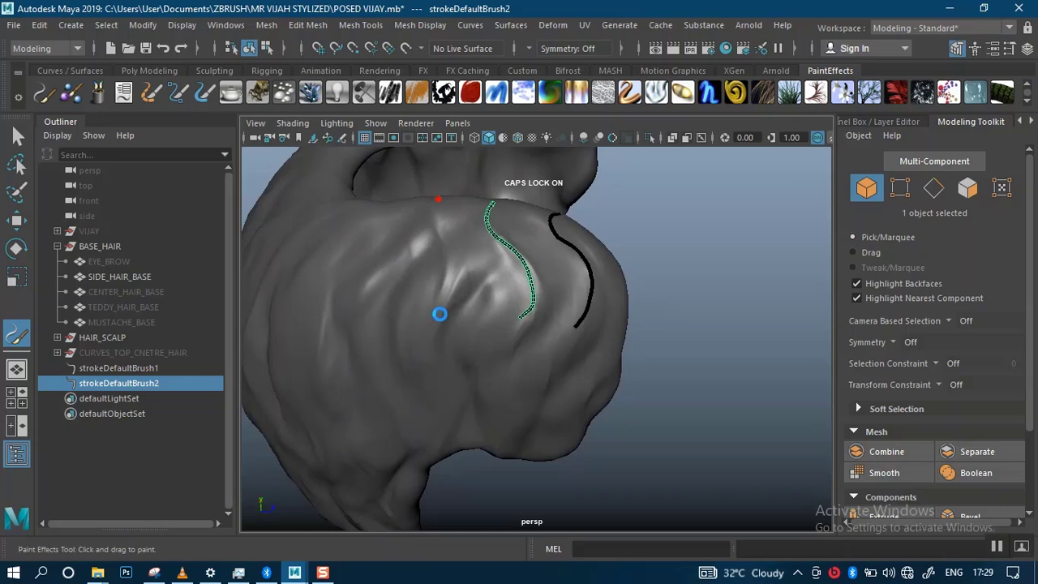
Step: Paint three more wavy strokes along the character's right side towards the back, undoing and repainting the first of them
mouse_move(670, 263)
left_mouse_down("alt")
mouse_move(724, 268)
mouse_move(721, 258)
left_mouse_up("alt")
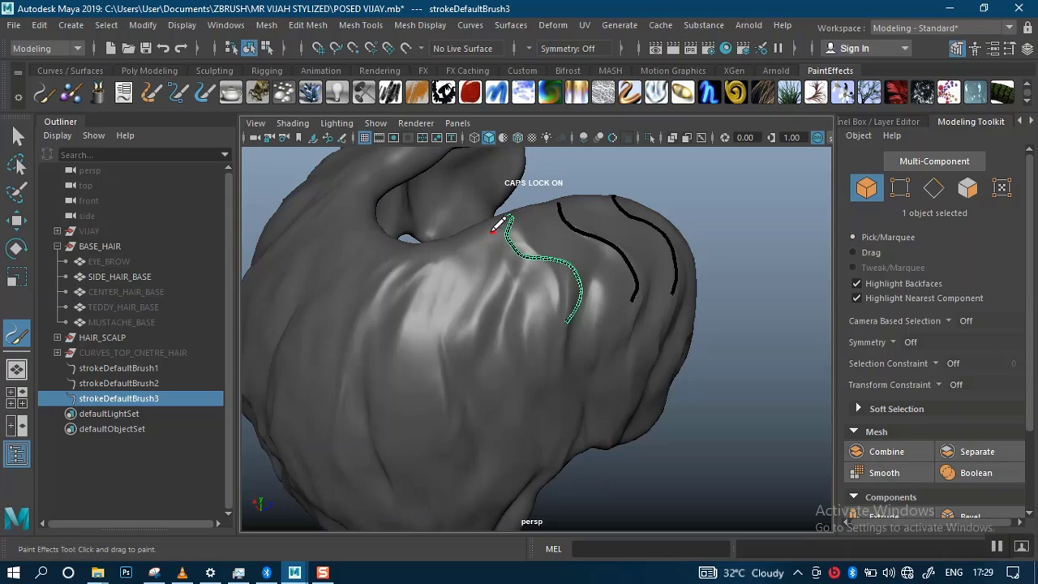
key("ctrl+z")
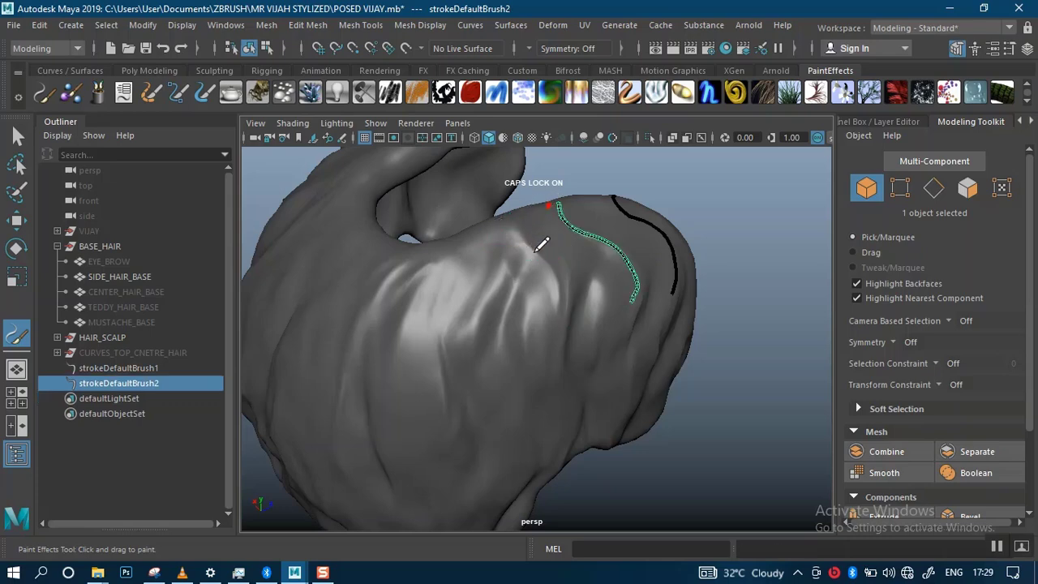
left_click_drag(534, 251, 552, 318)
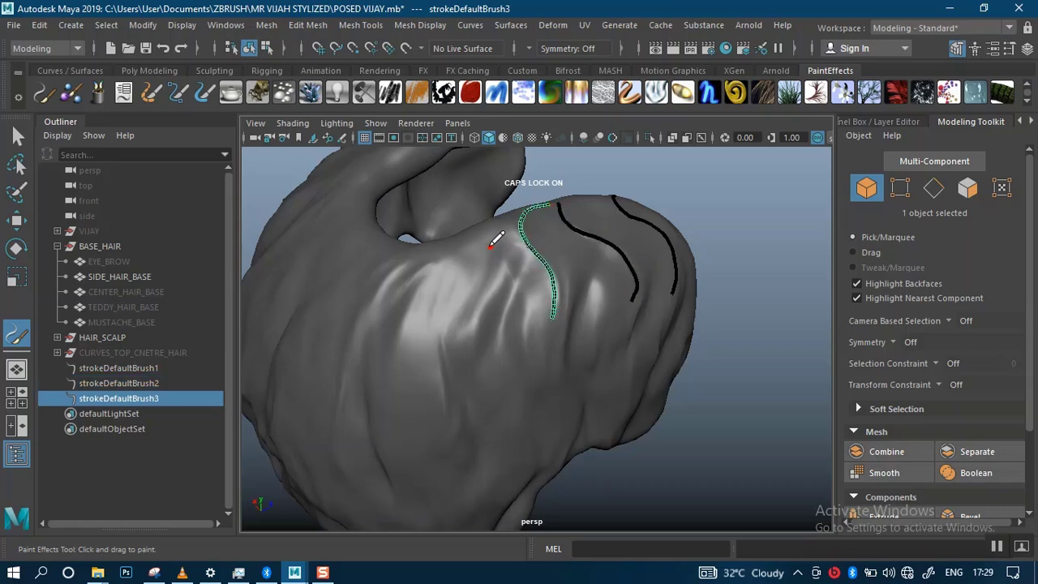
mouse_move(488, 263)
left_mouse_down()
mouse_move(463, 301)
mouse_move(458, 353)
left_mouse_up()
mouse_move(702, 286)
left_mouse_down("alt")
mouse_move(787, 294)
mouse_move(535, 283)
left_mouse_up("alt")
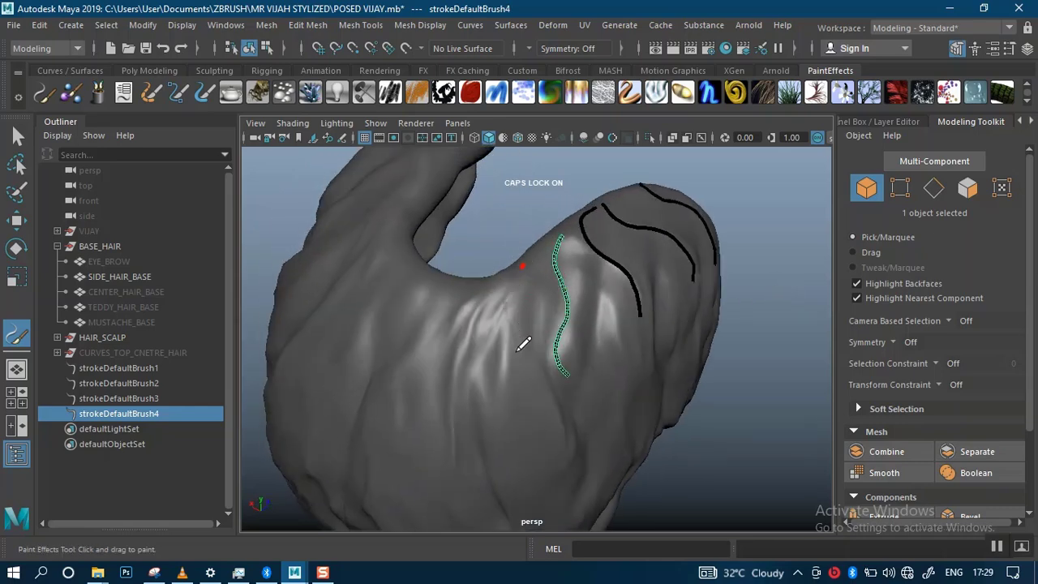
left_click_drag(496, 248, 530, 244, "alt")
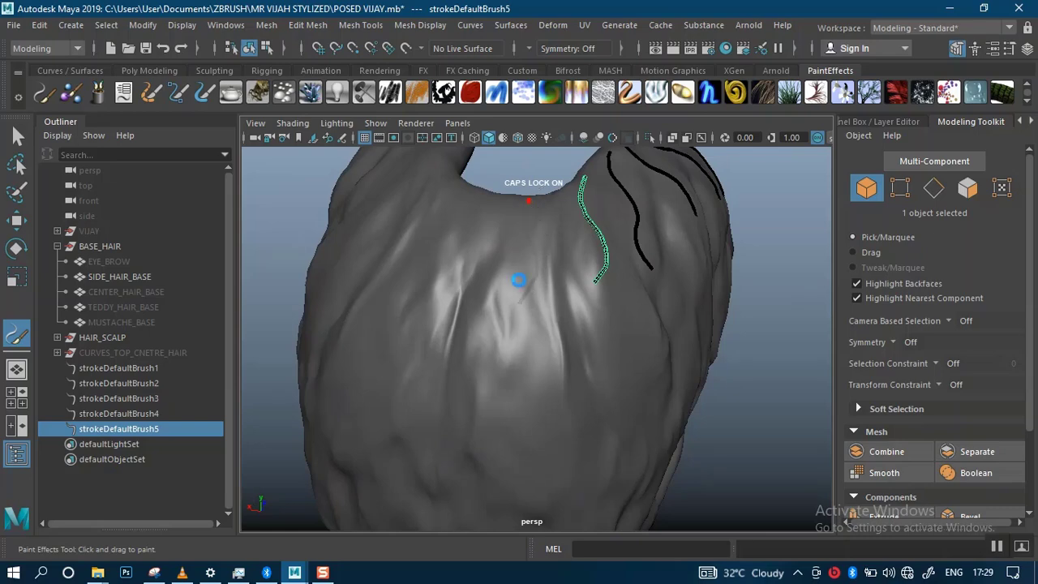
Step: Paint two wavy strokes side by side down from the upper edge at the centre back of the side hair base
left_click_drag(528, 199, 520, 303)
left_click_drag(492, 201, 467, 286)
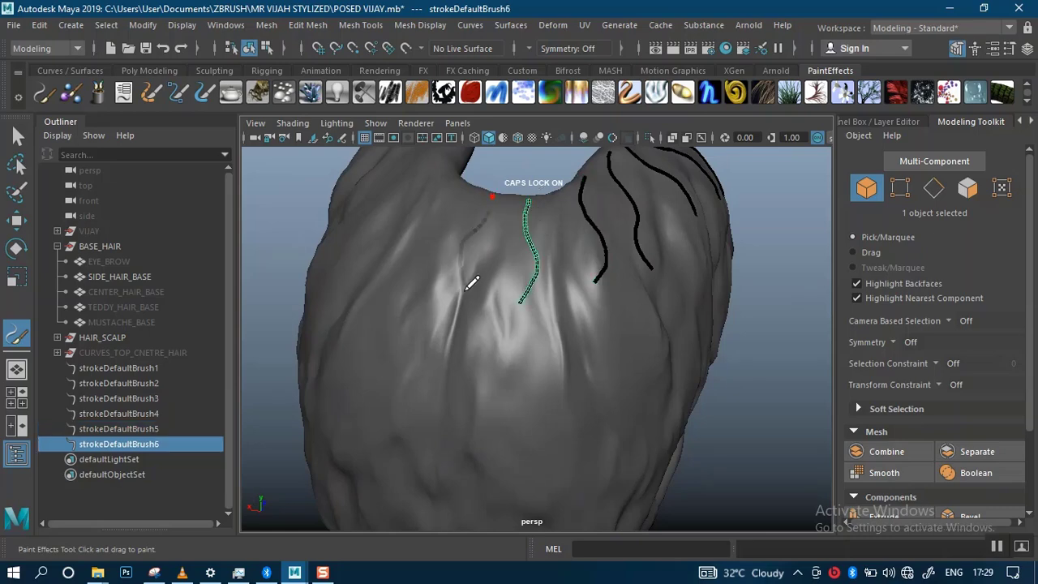
left_click_drag(753, 389, 726, 349, "alt")
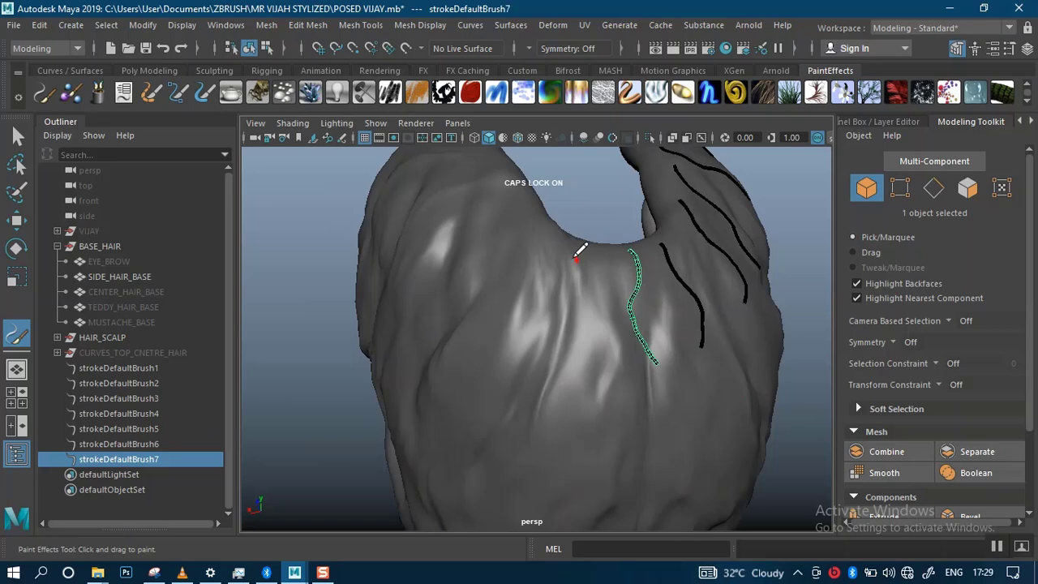
Step: Try a stroke near the front of the character's left side and undo it
mouse_move(585, 213)
left_mouse_down("alt")
mouse_move(632, 225)
mouse_move(720, 223)
left_mouse_up("alt")
left_click_drag(423, 297, 452, 257, "alt")
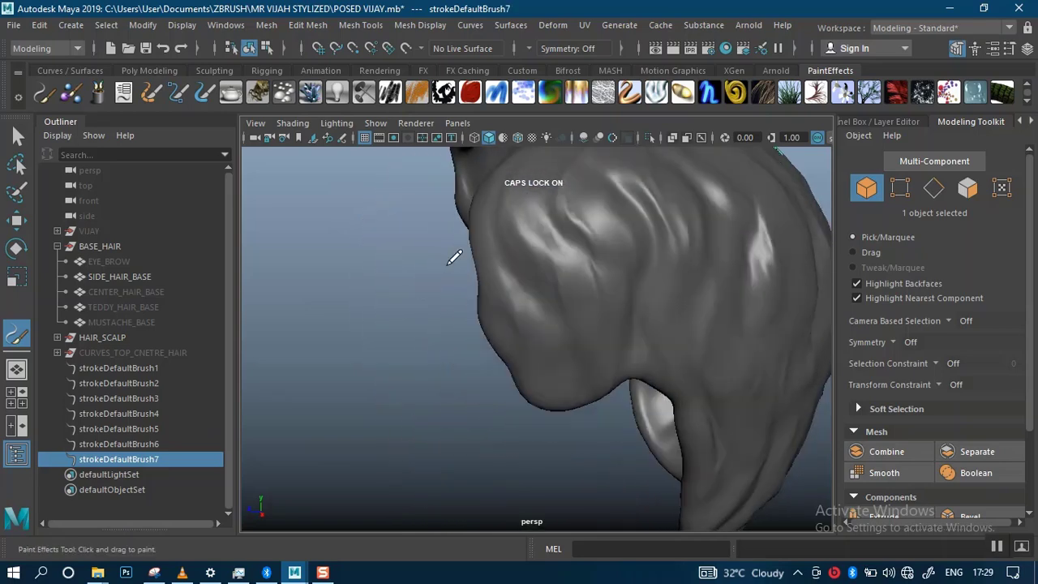
middle_click_drag(434, 250, 394, 321, "alt")
left_click_drag(394, 321, 382, 342, "alt")
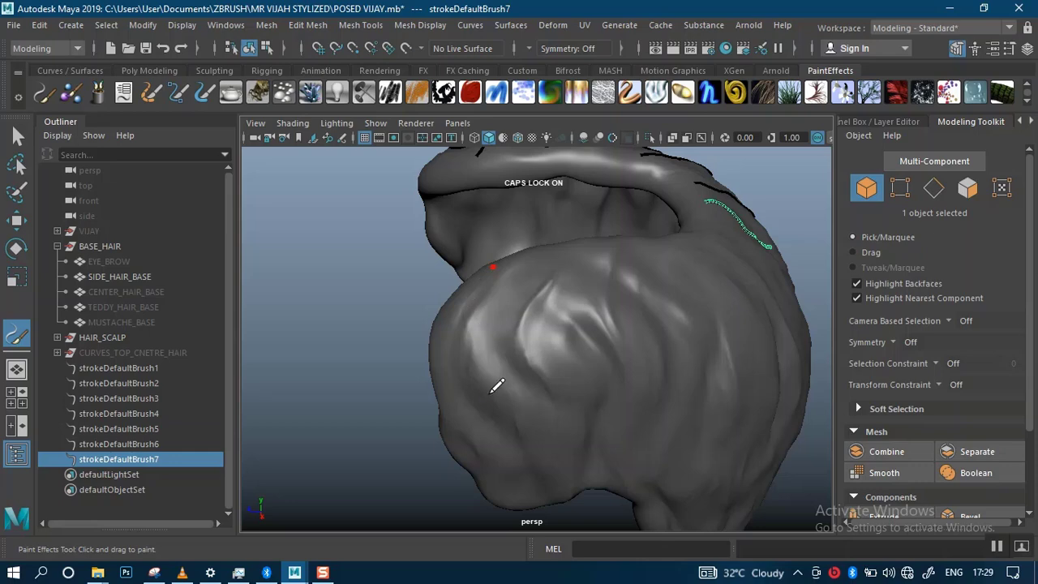
left_click_drag(471, 386, 484, 260)
mouse_move(378, 364)
left_mouse_down("alt")
mouse_move(360, 364)
mouse_move(394, 338)
mouse_move(381, 366)
mouse_move(398, 341)
mouse_move(415, 345)
left_mouse_up("alt")
key("ctrl+z")
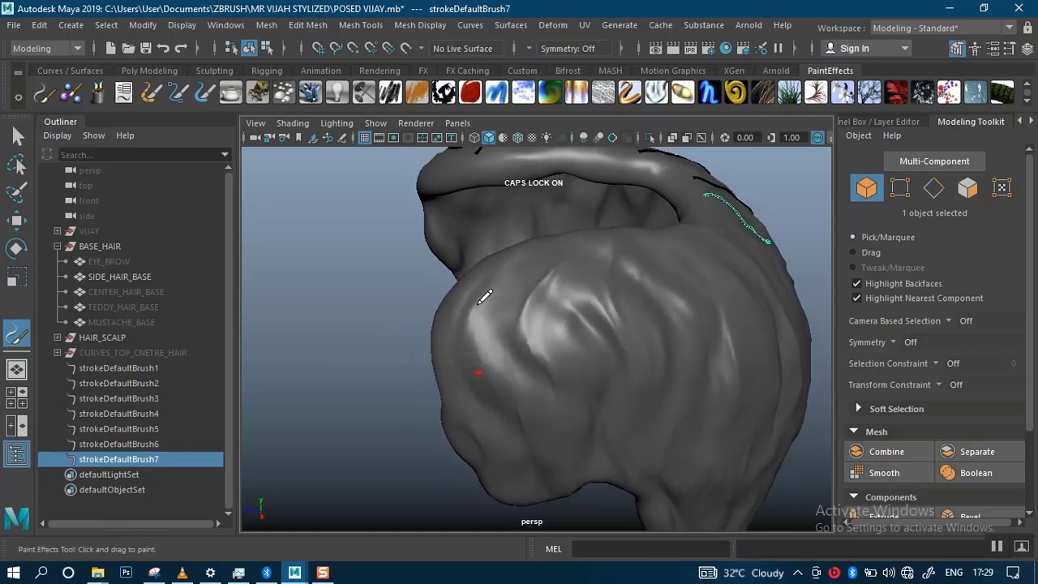
Step: Try to paint three wavy strokes along the front half of the left side, undoing and repainting the third
left_click_drag(454, 373, 486, 239)
left_click_drag(370, 360, 510, 342, "alt")
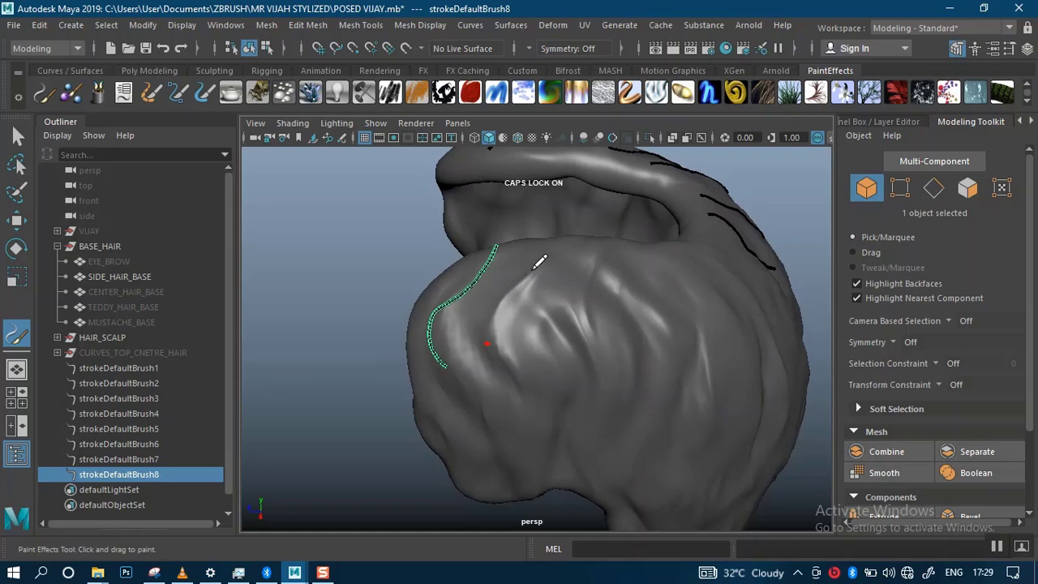
left_click_drag(539, 237, 426, 366)
mouse_move(359, 341)
left_mouse_down("alt")
mouse_move(324, 355)
mouse_move(336, 346)
left_mouse_up("alt")
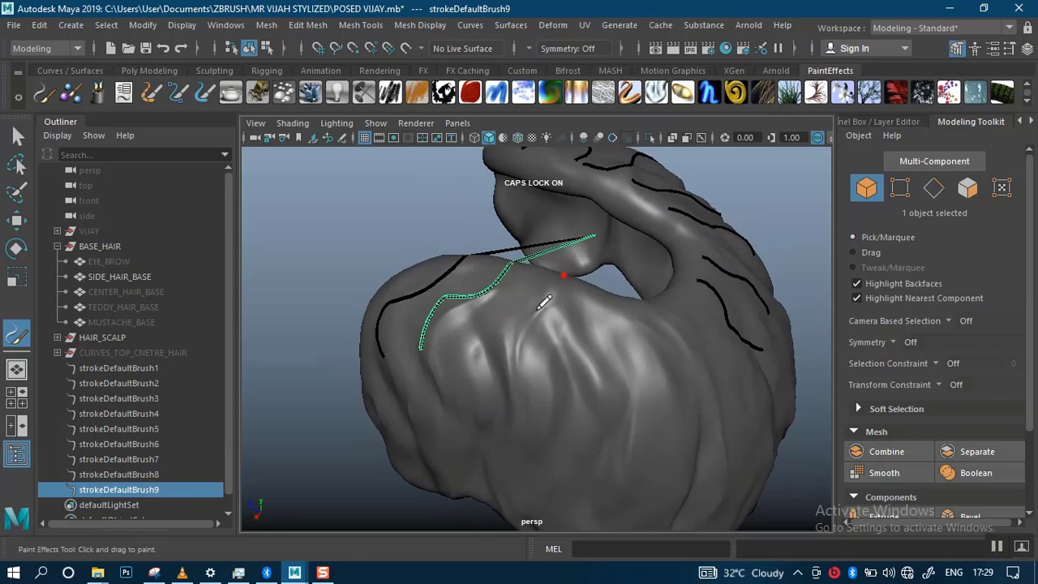
left_click_drag(540, 305, 504, 381)
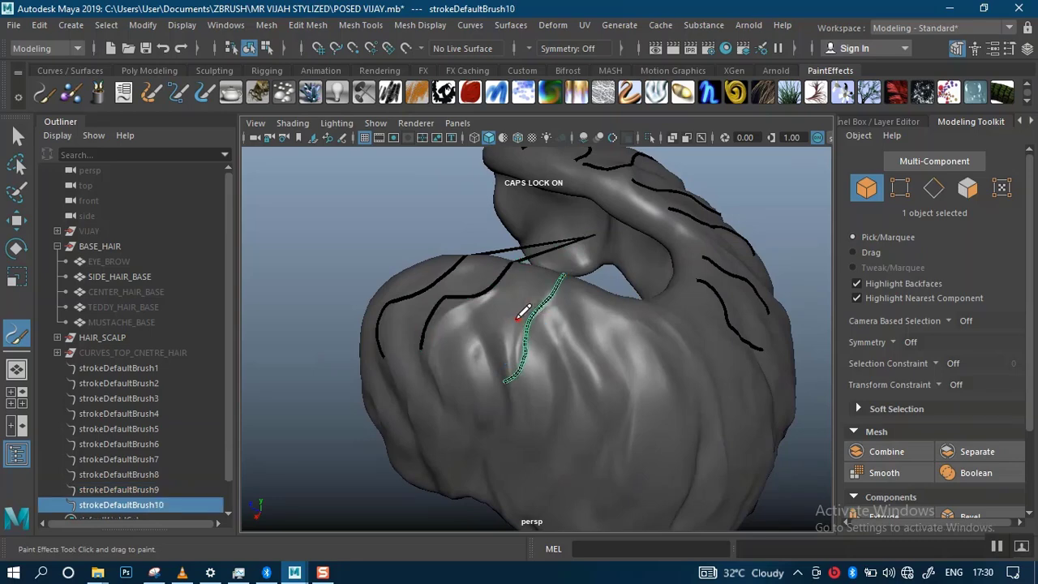
key("ctrl+z")
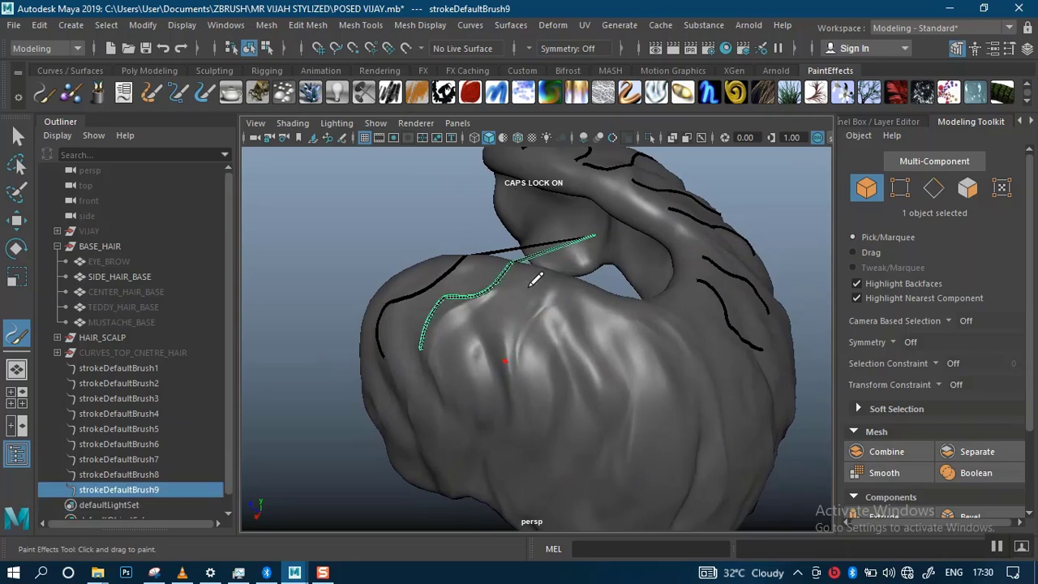
left_click_drag(536, 308, 497, 326)
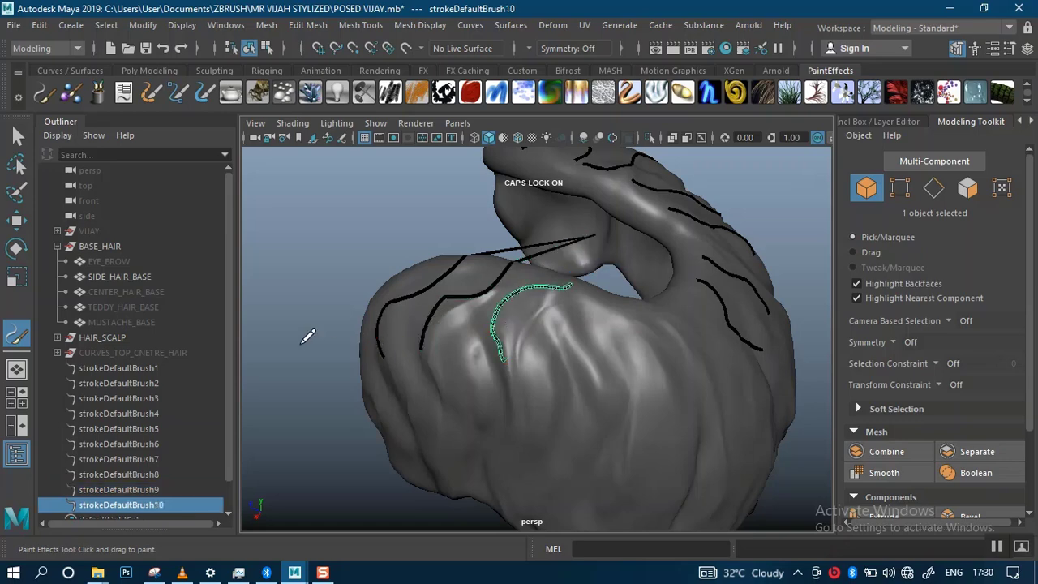
Step: Undo all three strokes painted on the character's left side, including the two stretching across the gap
mouse_move(307, 337)
left_mouse_down("alt")
mouse_move(271, 331)
mouse_move(367, 305)
left_mouse_up("alt")
left_click_drag(389, 234, 551, 258, "alt")
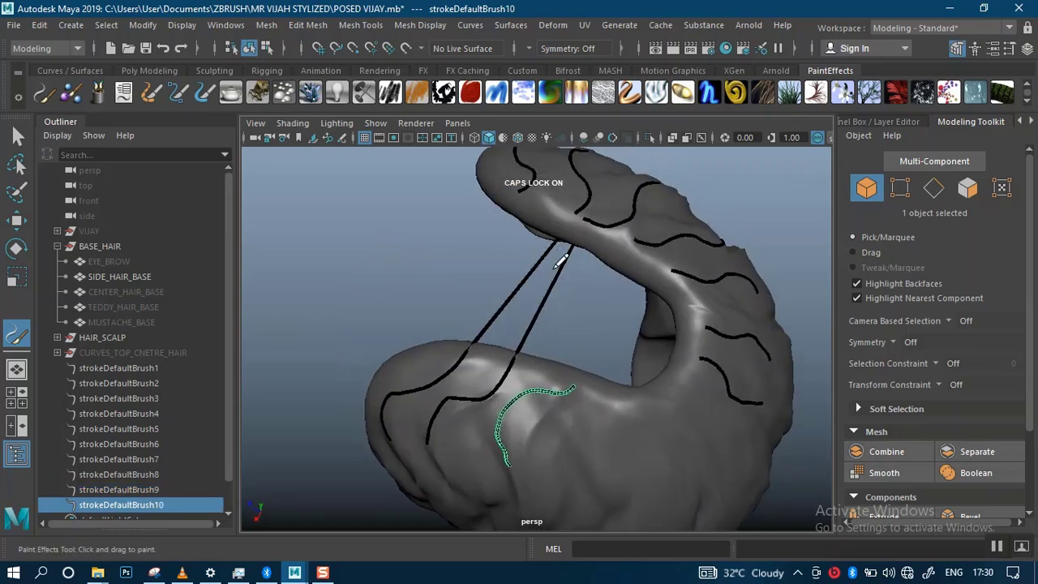
mouse_move(576, 326)
left_mouse_down("alt")
mouse_move(621, 301)
mouse_move(700, 280)
mouse_move(745, 223)
mouse_move(732, 238)
left_mouse_up("alt")
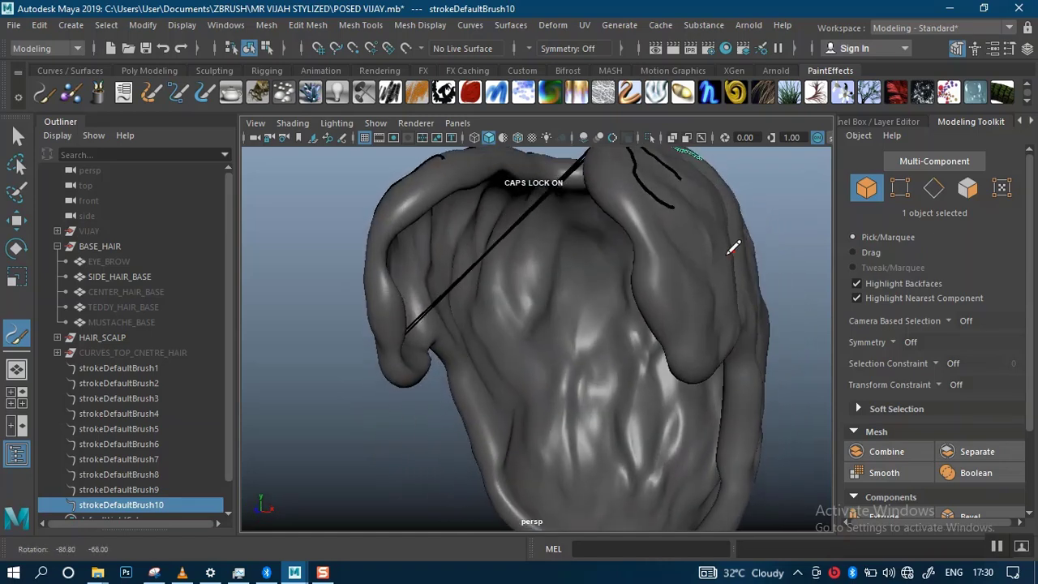
key("ctrl+z")
key("ctrl+z")
key("ctrl+z")
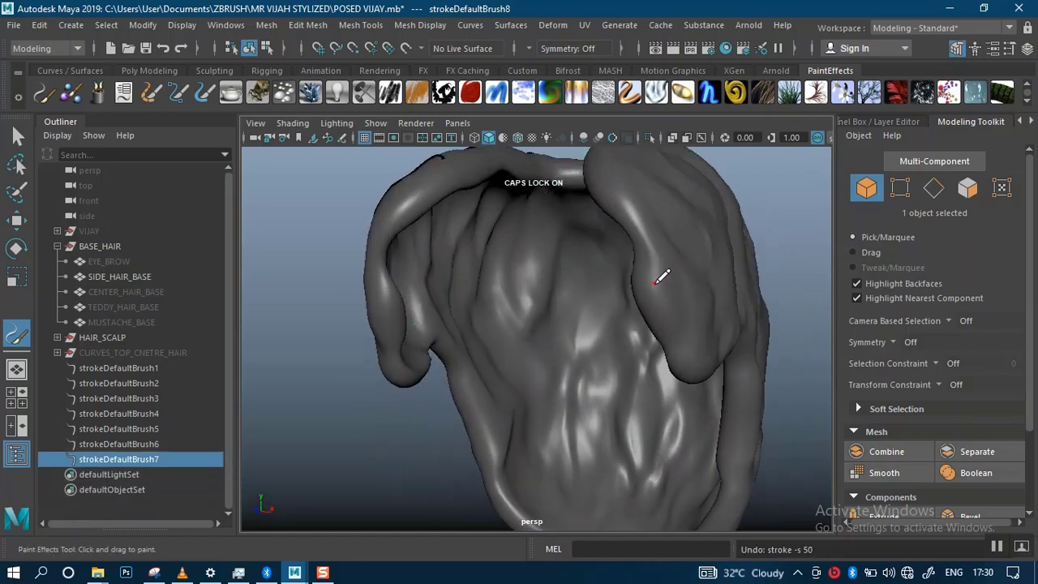
Step: Paint a wavy stroke close to the front of the left side, starting below the upper rim, and repaint it after undoing the first attempt
mouse_move(781, 259)
left_mouse_down("alt")
mouse_move(723, 310)
mouse_move(659, 315)
left_mouse_up("alt")
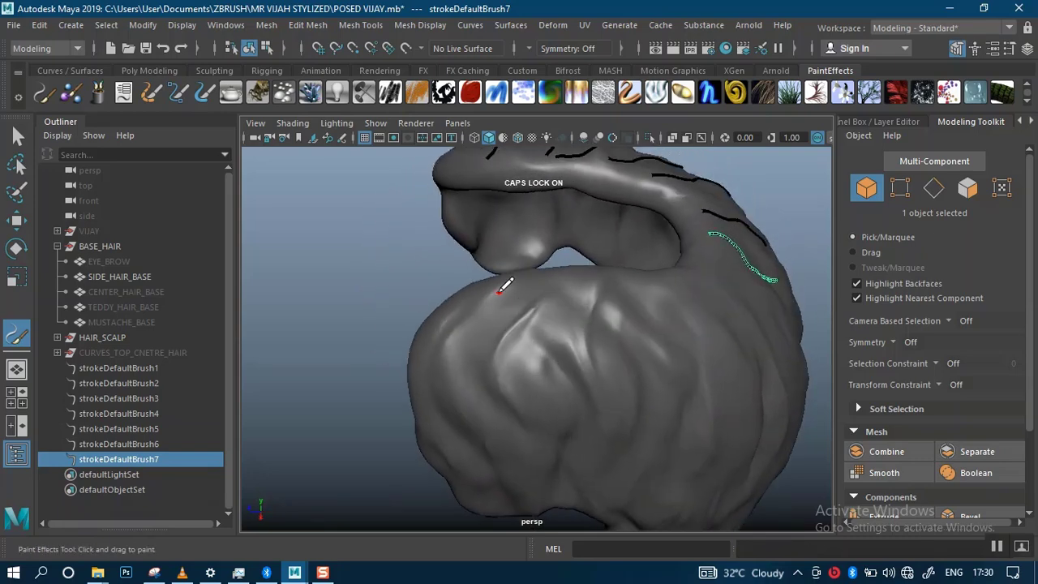
key("bracketleft")
key("bracketleft")
key("bracketleft")
key("bracketleft")
left_click_drag(420, 316, 468, 281, "alt")
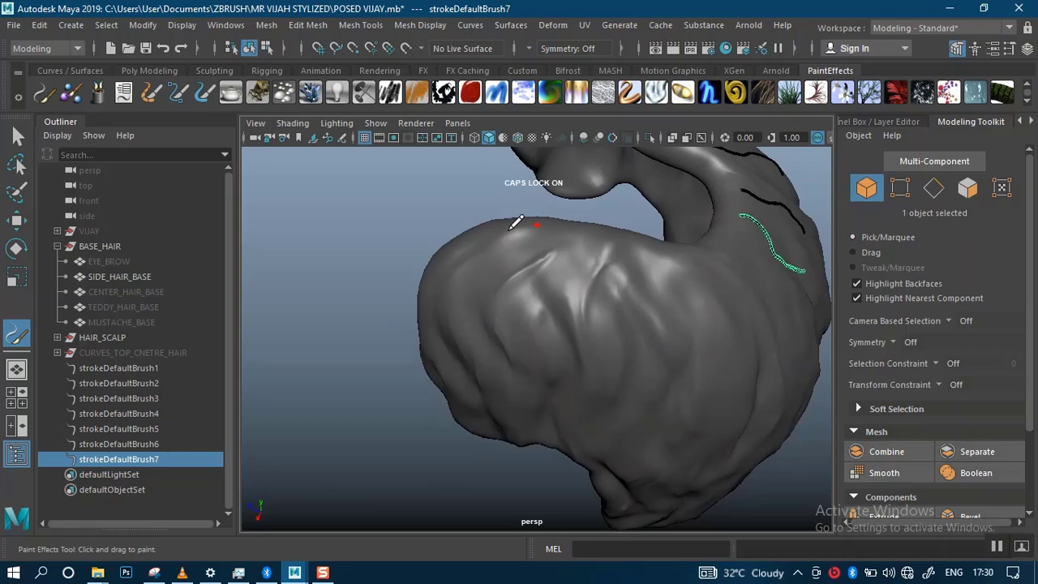
left_click_drag(456, 312, 431, 346)
mouse_move(360, 409)
left_mouse_down("alt")
mouse_move(378, 419)
mouse_move(371, 401)
left_mouse_up("alt")
key("ctrl+z")
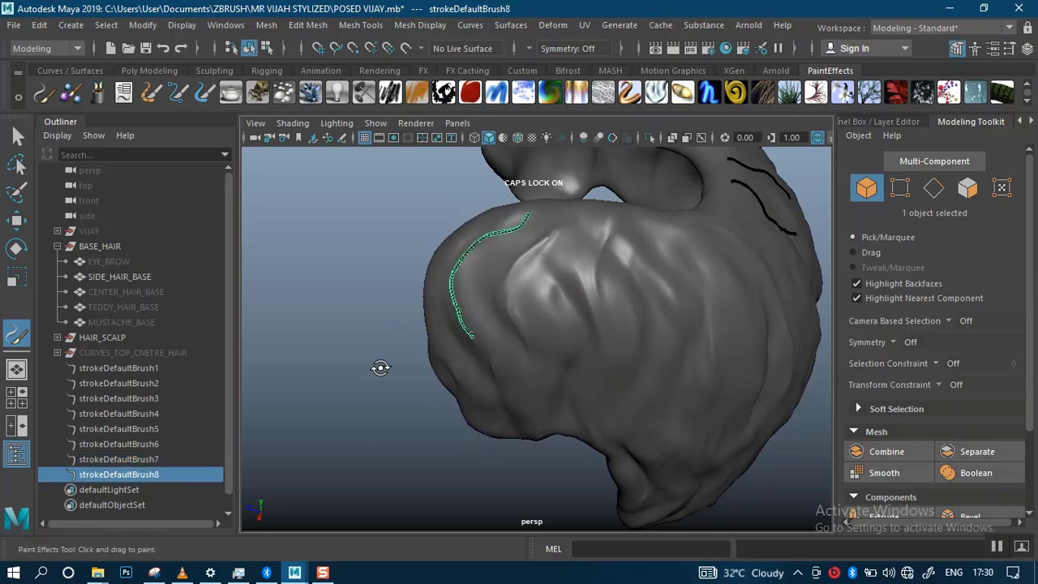
Step: Paint two more wavy strokes down the left side, each one further back than the front stroke
mouse_move(381, 366)
left_mouse_down("alt")
mouse_move(374, 391)
mouse_move(372, 382)
left_mouse_up("alt")
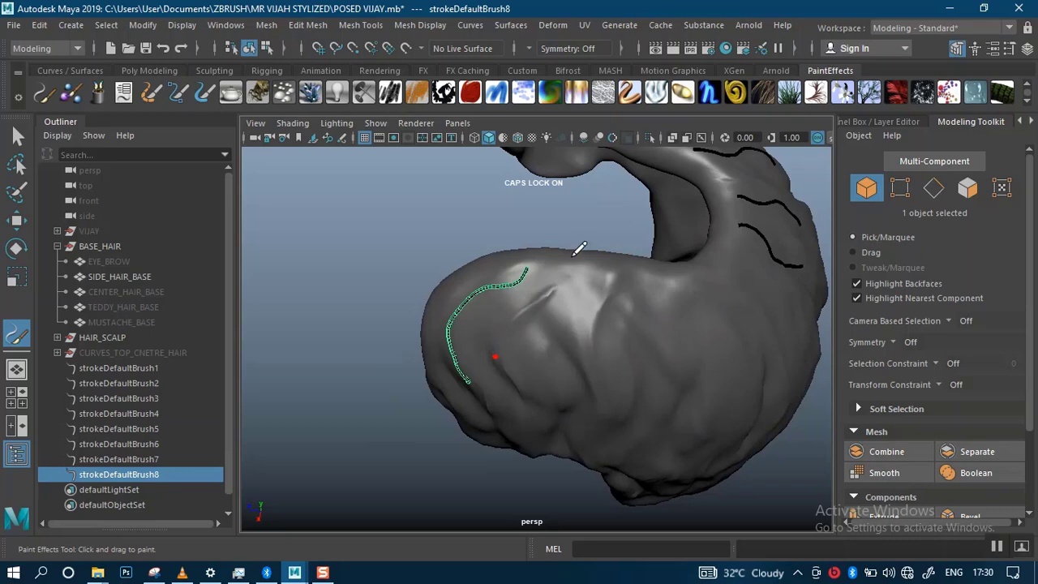
left_click_drag(563, 274, 463, 347)
mouse_move(394, 279)
left_mouse_down("alt")
mouse_move(364, 260)
mouse_move(381, 311)
left_mouse_up("alt")
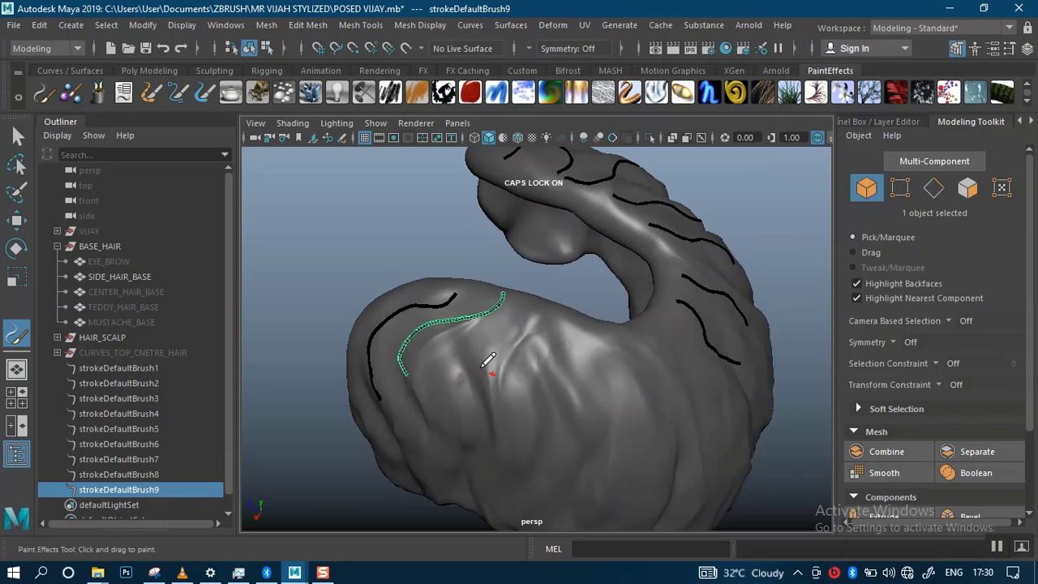
left_click_drag(548, 303, 487, 374)
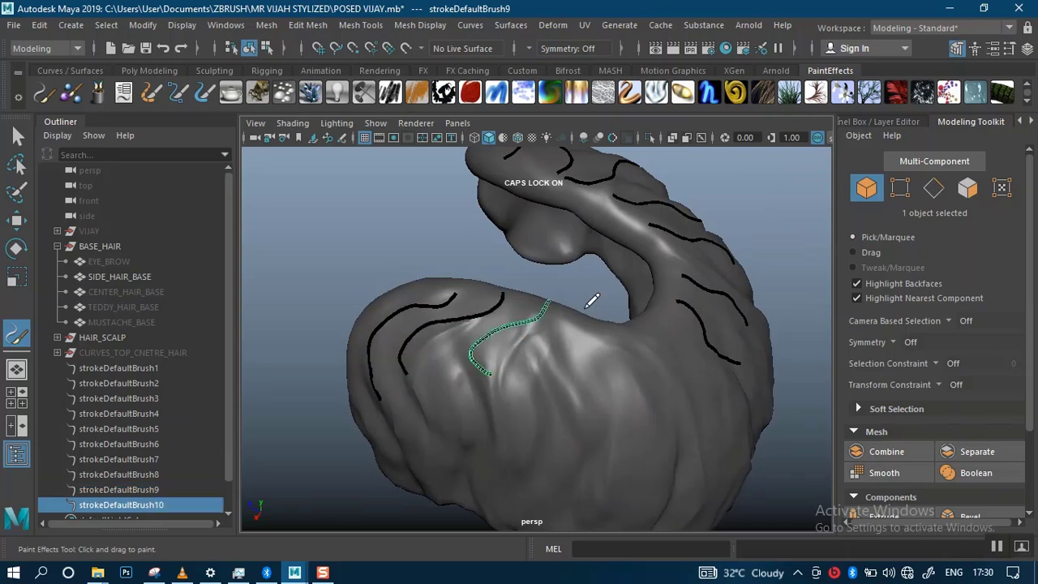
Step: Continue around the left side to the back with four more wavy strokes, spaced from the upper edge towards the centre-back strokes
mouse_move(593, 291)
left_mouse_down("alt")
mouse_move(551, 297)
mouse_move(557, 327)
left_mouse_up("alt")
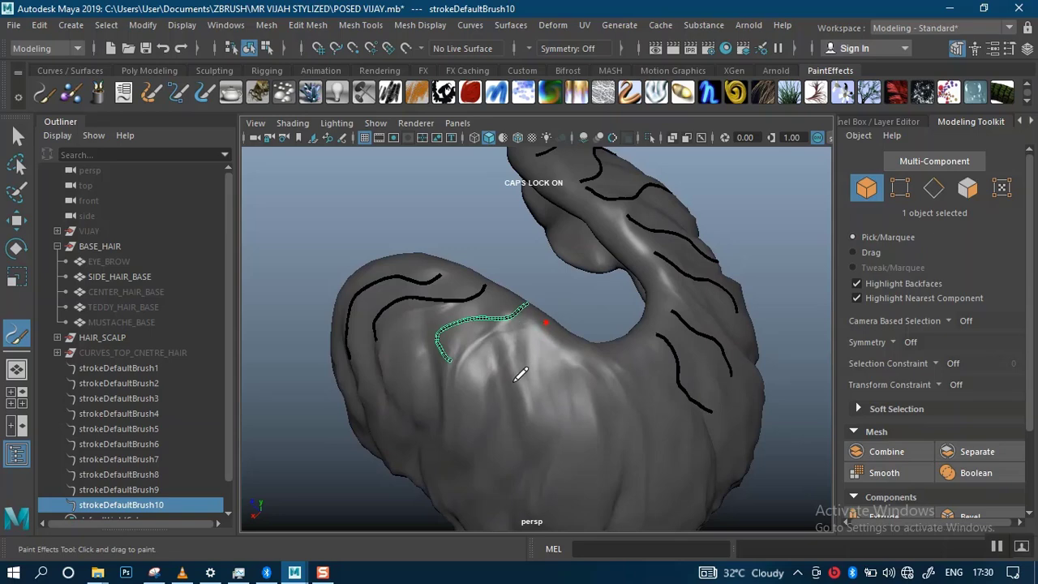
left_click_drag(597, 312, 530, 303, "alt")
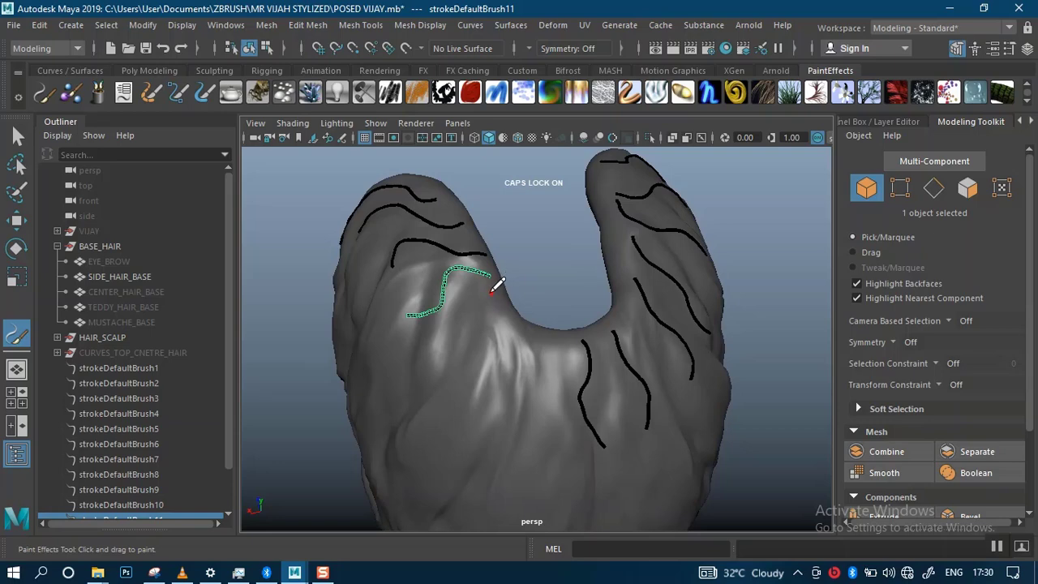
left_click_drag(422, 383, 491, 294)
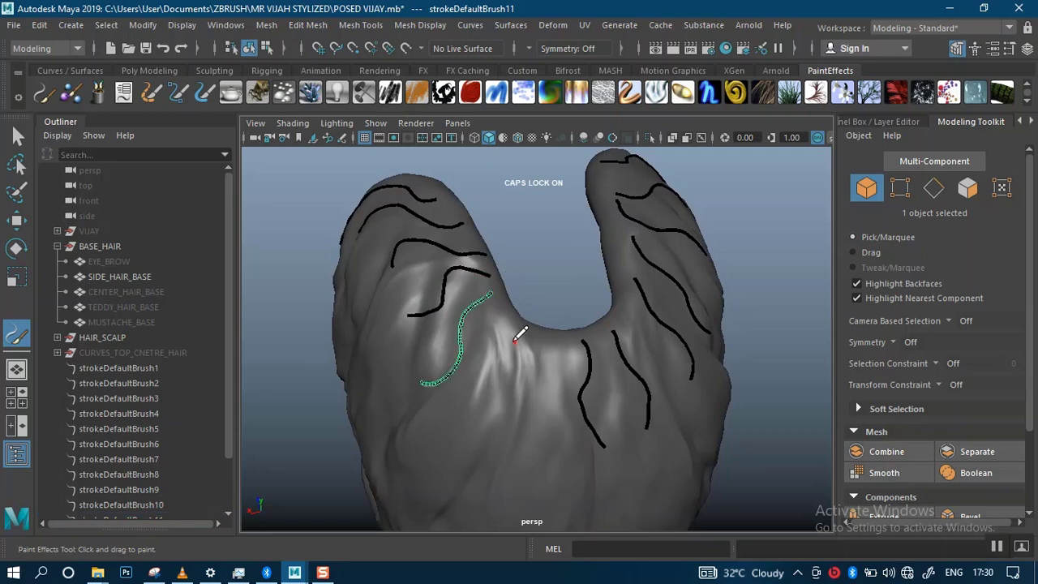
mouse_move(499, 347)
left_mouse_down()
mouse_move(508, 391)
mouse_move(475, 417)
left_mouse_up()
mouse_move(565, 296)
left_mouse_down("alt")
mouse_move(545, 283)
mouse_move(492, 280)
left_mouse_up("alt")
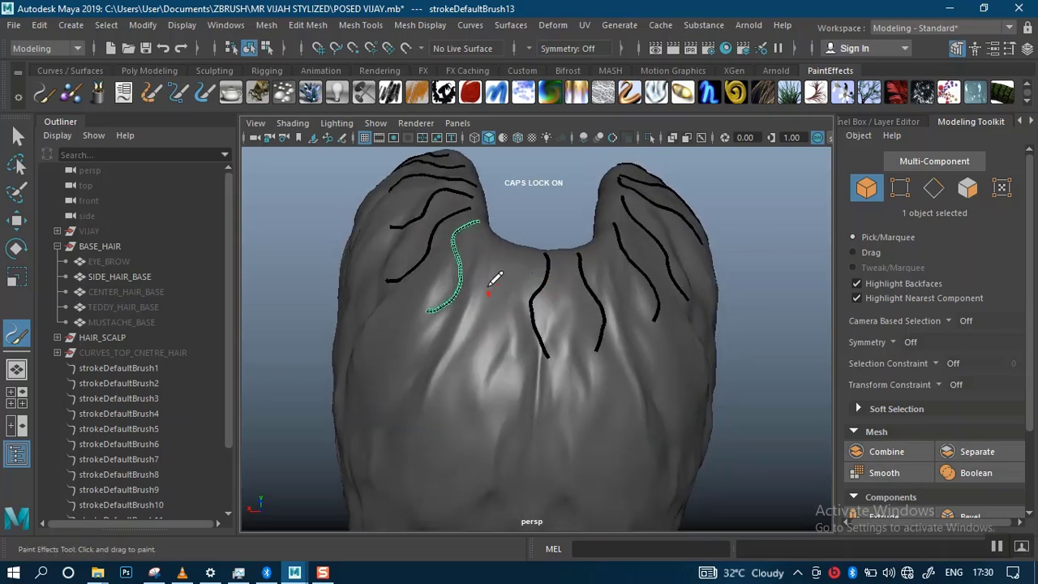
left_click_drag(477, 337, 448, 357)
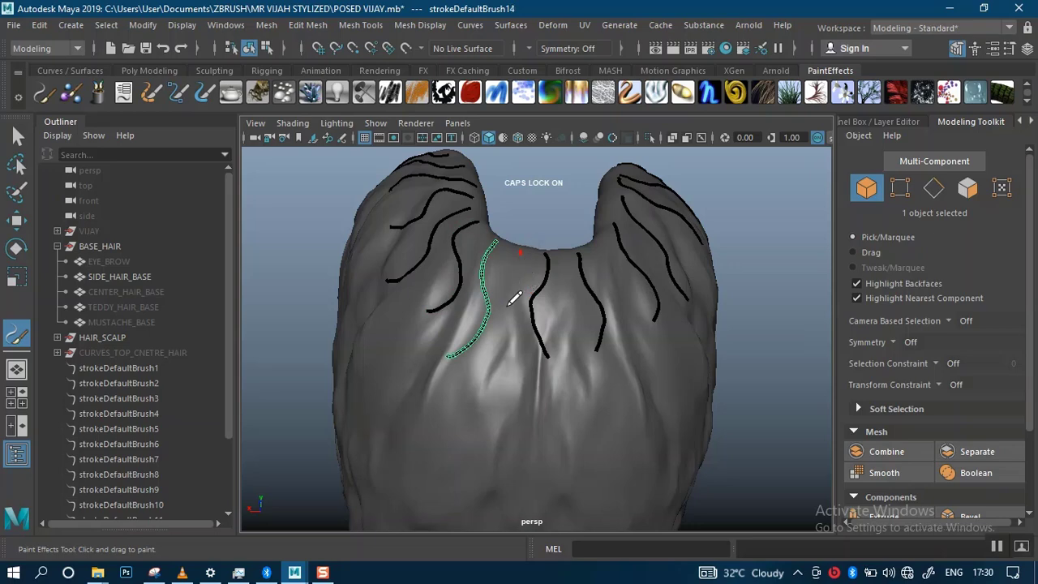
Step: Start a second row with a wavy stroke near the front of the character's right side, undoing the first attempt and repainting it
left_click_drag(749, 387, 803, 390, "alt")
mouse_move(320, 412)
left_mouse_down("alt")
mouse_move(514, 429)
mouse_move(643, 366)
left_mouse_up("alt")
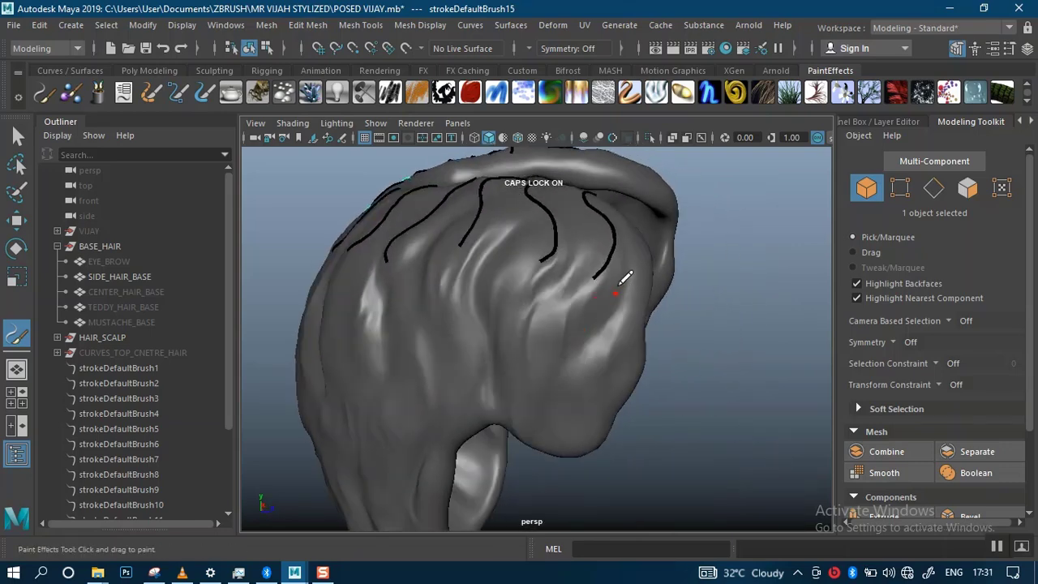
left_click_drag(686, 350, 598, 253, "alt")
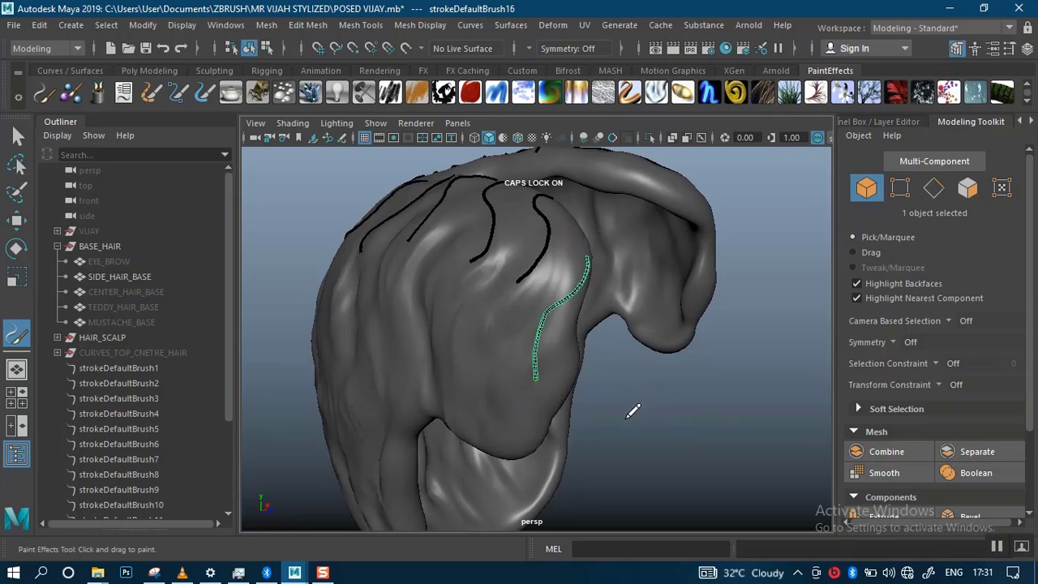
key("ctrl+z")
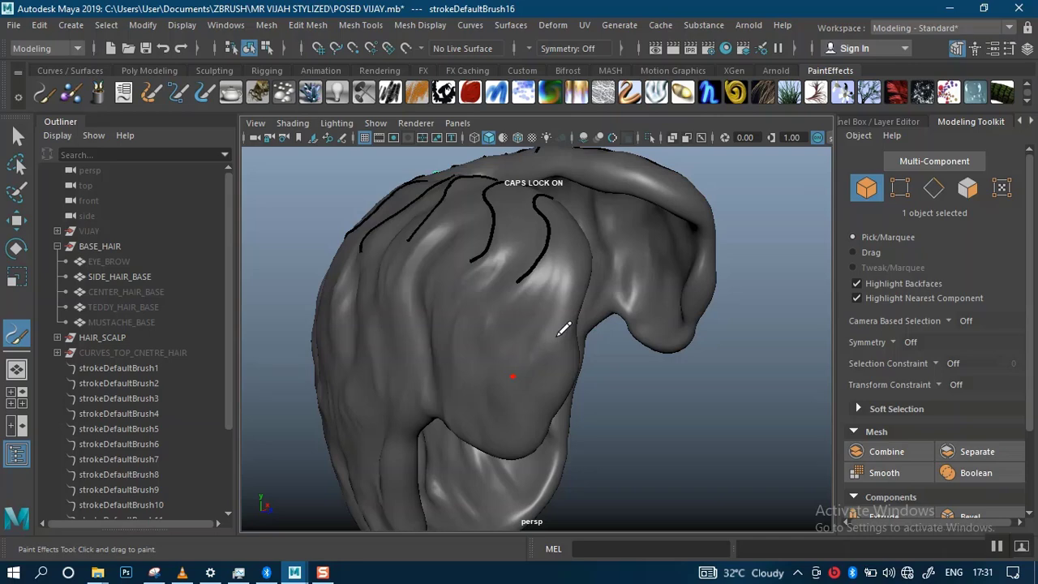
left_click_drag(512, 376, 573, 272)
Step: Paint four more wavy second-row strokes along the right side, each further back, below the ends of the top-row strokes
left_click_drag(624, 376, 661, 377, "alt")
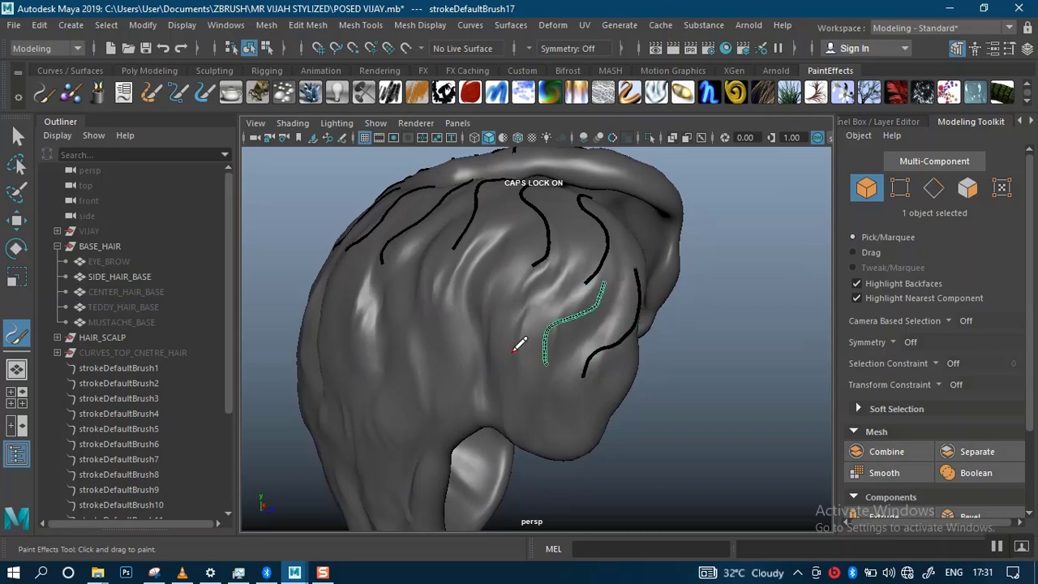
mouse_move(571, 243)
left_mouse_down()
mouse_move(514, 296)
mouse_move(508, 350)
left_mouse_up()
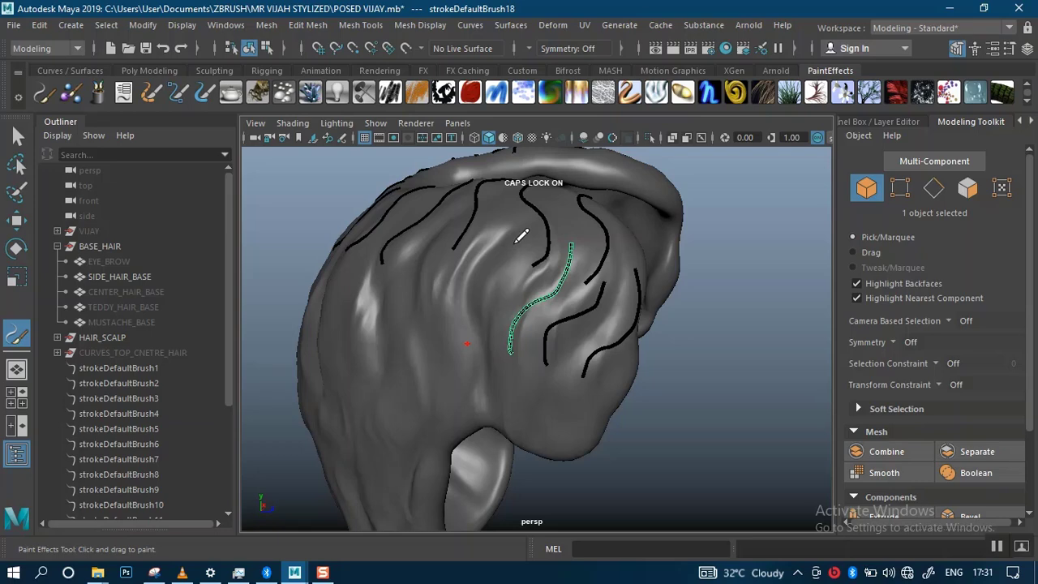
left_click_drag(703, 353, 750, 349, "alt")
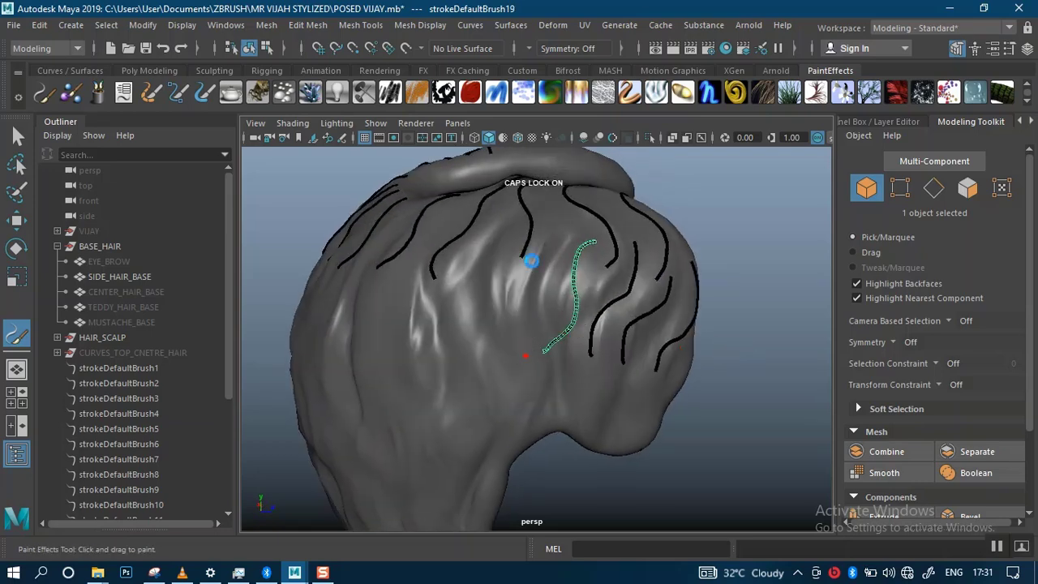
left_click_drag(530, 259, 526, 352)
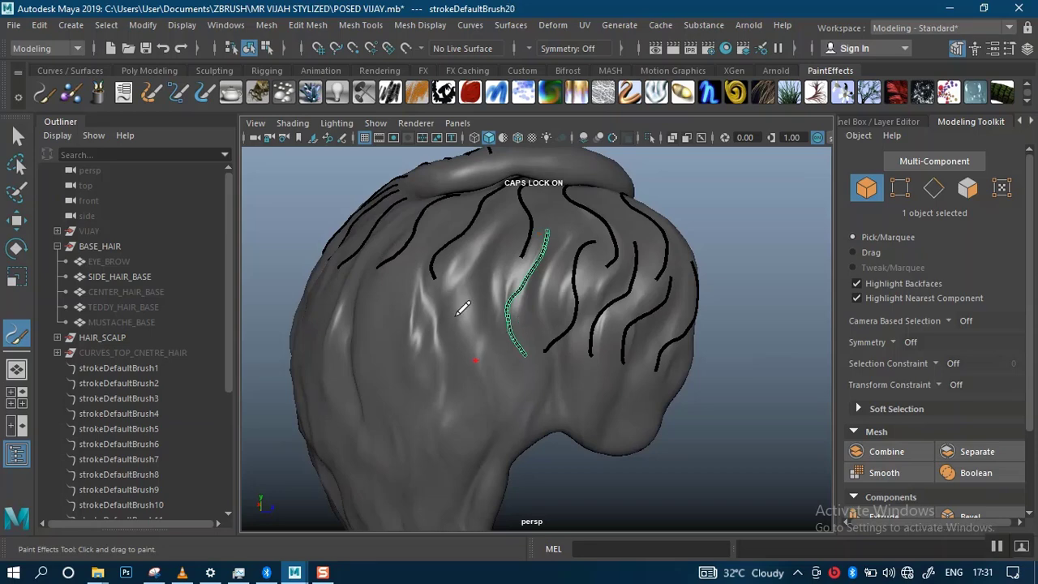
Step: Carry the second row from the right side around to the back of the hair base with five more wavy strokes
left_click_drag(709, 391, 774, 397, "alt")
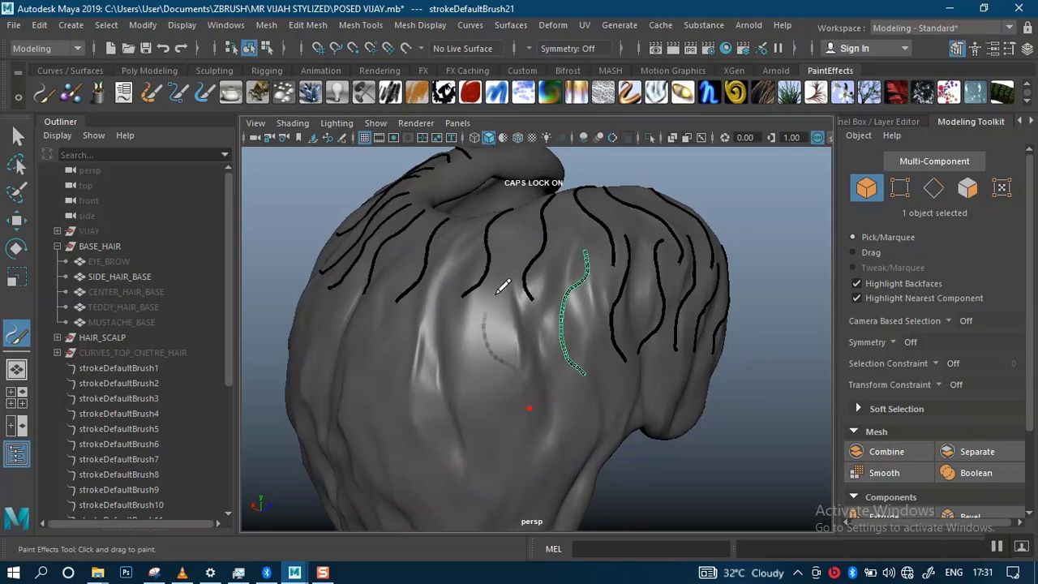
mouse_move(688, 336)
left_mouse_down("alt")
mouse_move(726, 441)
mouse_move(677, 406)
left_mouse_up("alt")
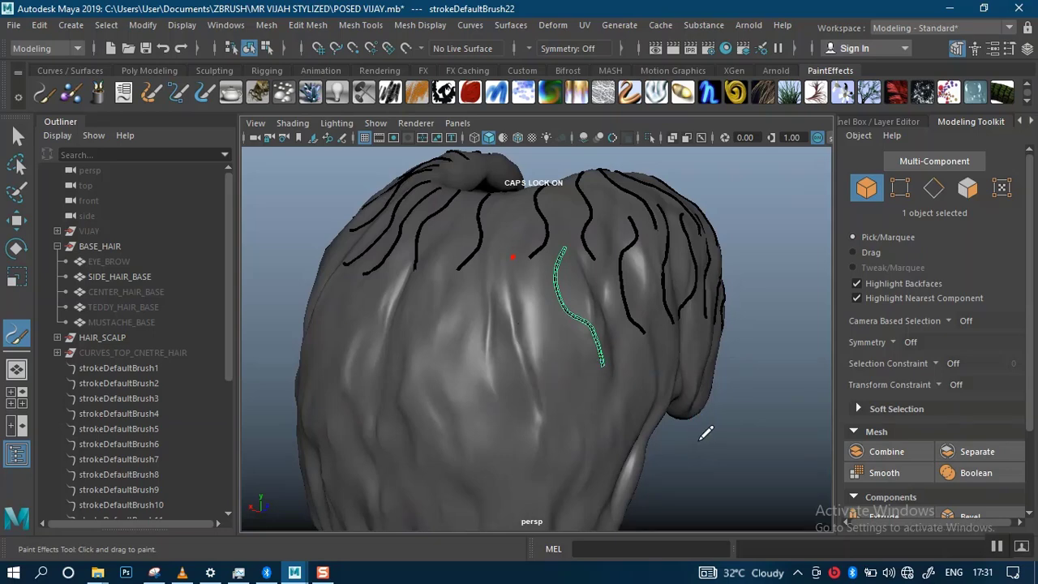
mouse_move(702, 435)
left_mouse_down("alt")
mouse_move(733, 455)
mouse_move(575, 316)
left_mouse_up("alt")
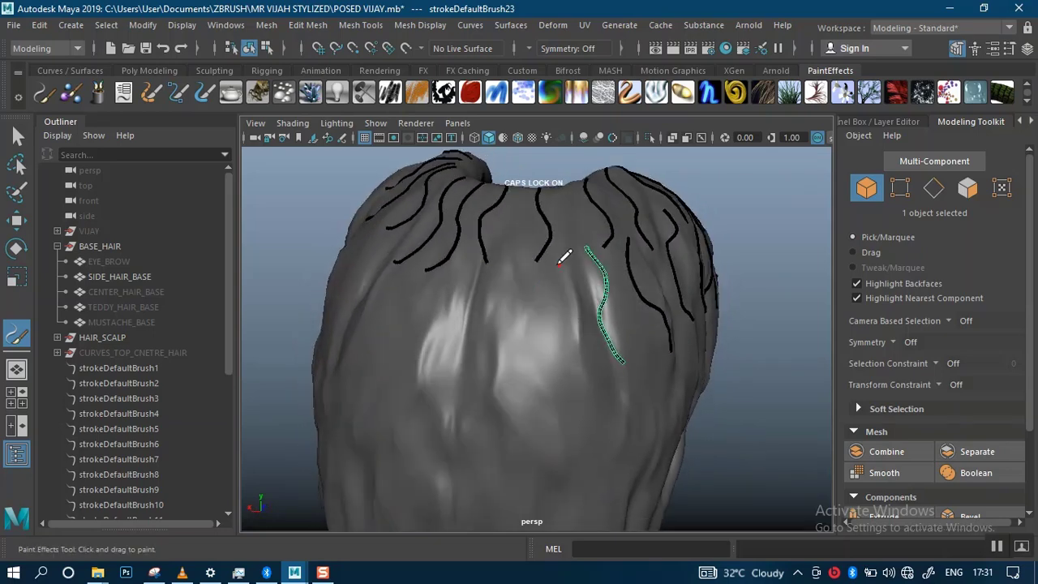
left_click_drag(556, 282, 558, 358)
left_click_drag(736, 443, 752, 449, "alt")
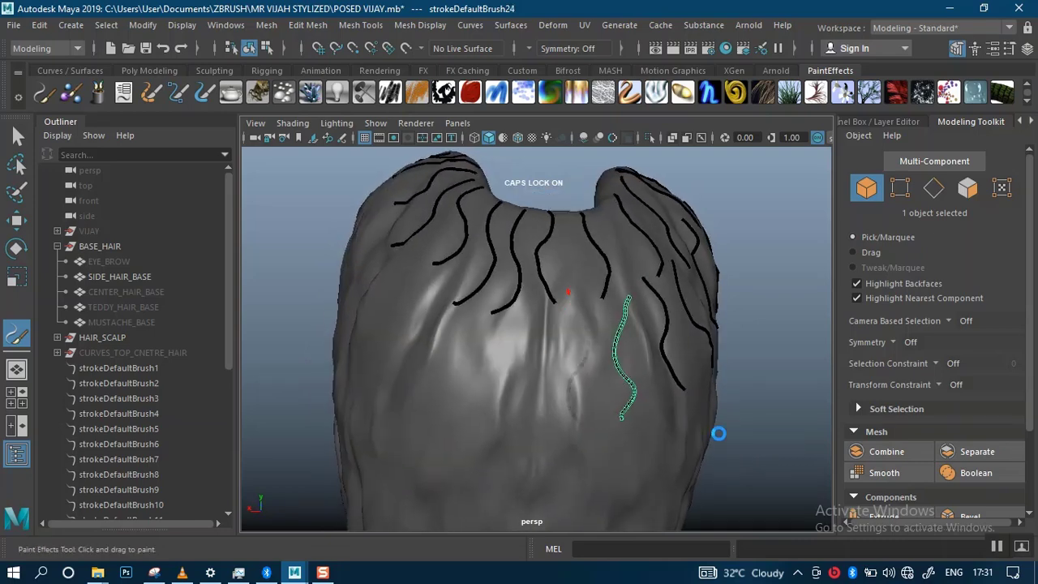
mouse_move(719, 431)
left_mouse_down("alt")
mouse_move(755, 421)
mouse_move(738, 394)
mouse_move(753, 398)
mouse_move(721, 413)
left_mouse_up("alt")
middle_click_drag(714, 327, 696, 286, "alt")
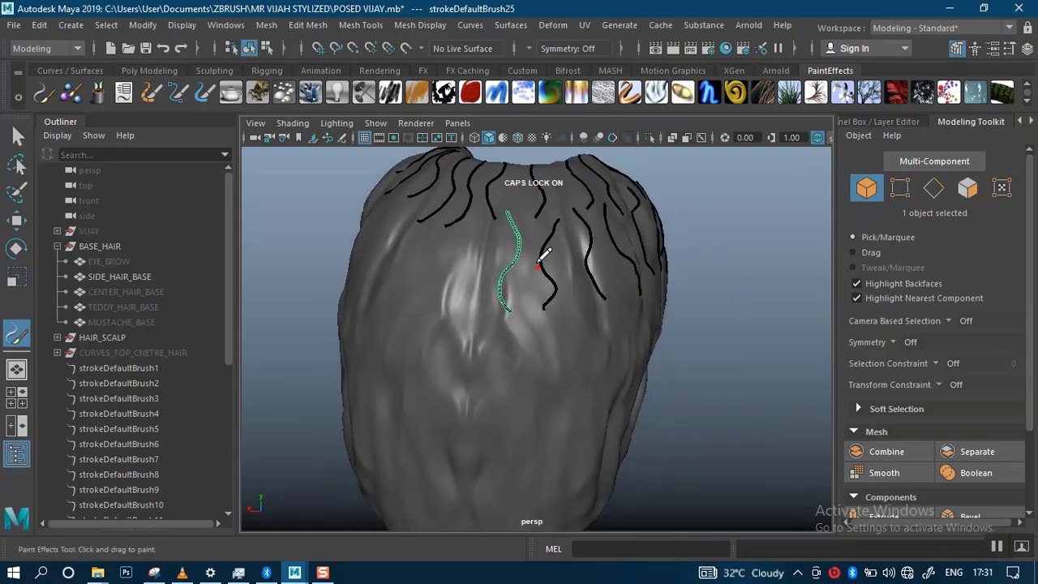
Step: Extend the second row past the centre-back towards the character's left side with two more wavy strokes
middle_click_drag(667, 362, 663, 288, "alt")
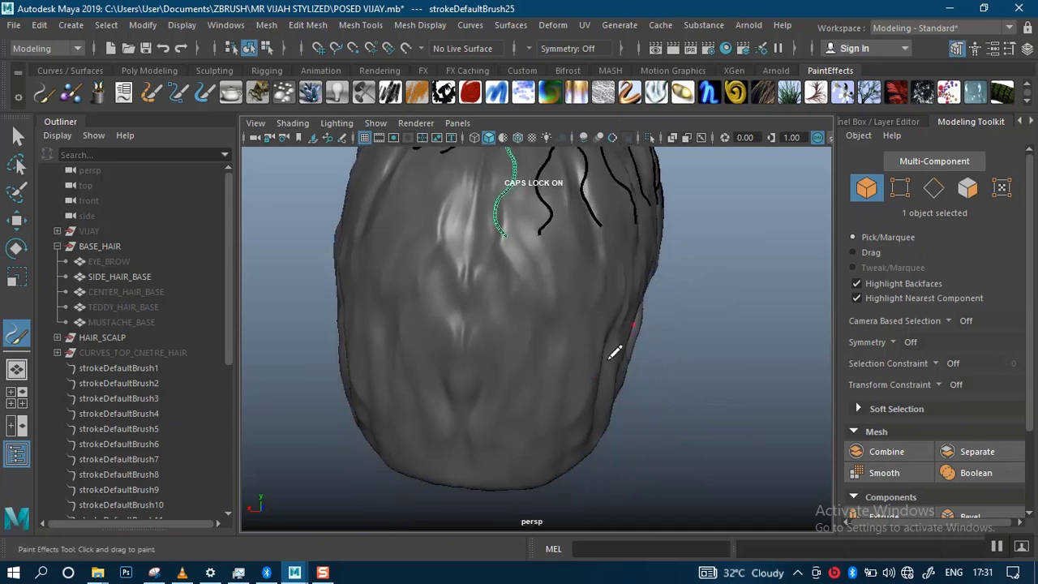
left_click_drag(679, 355, 715, 357, "alt")
middle_click_drag(715, 355, 705, 422, "alt")
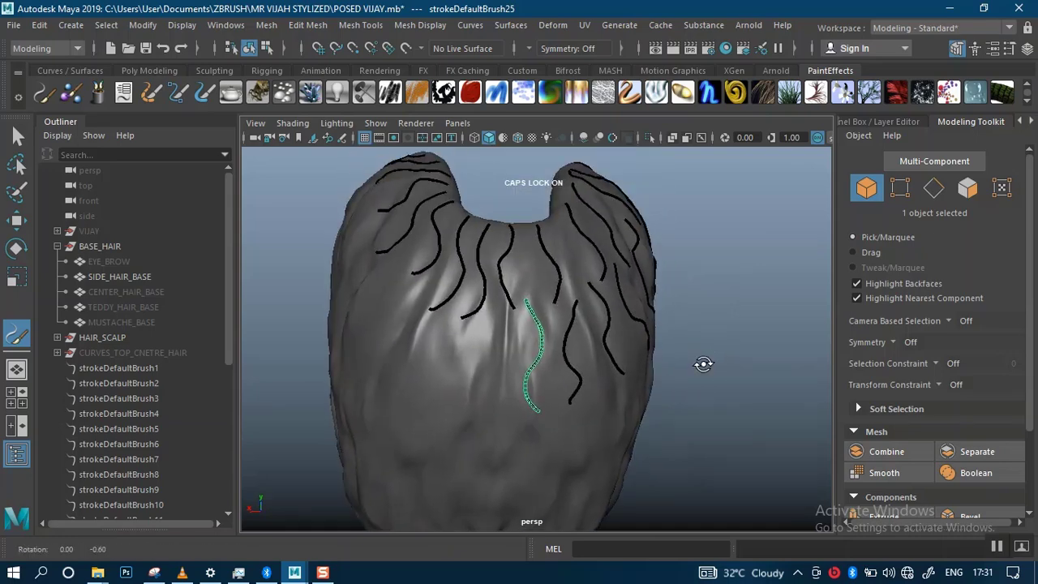
left_click_drag(702, 364, 703, 343, "alt")
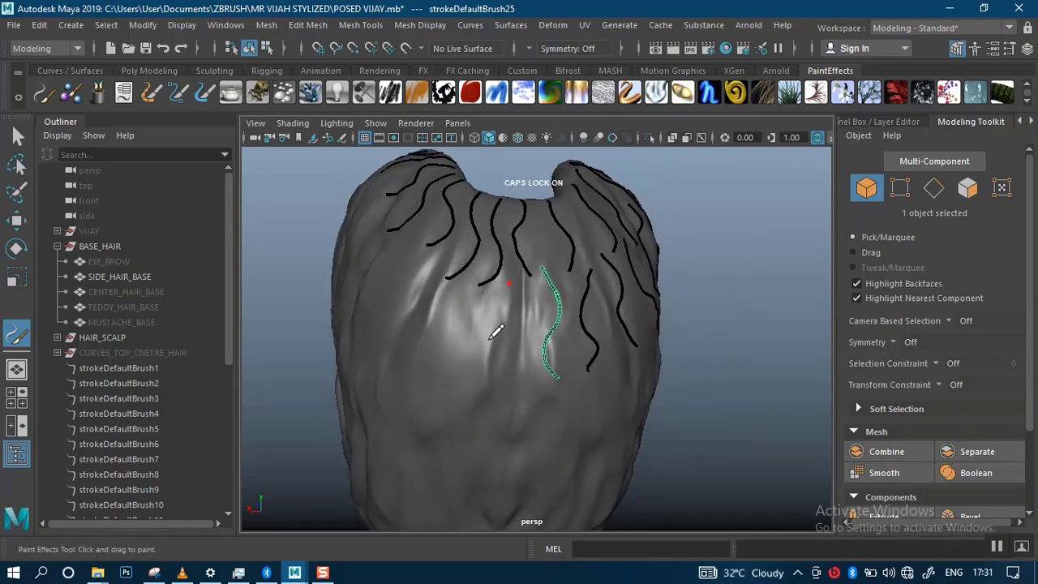
left_click_drag(695, 398, 737, 419, "alt")
mouse_move(772, 322)
left_mouse_down("alt")
mouse_move(736, 243)
mouse_move(541, 277)
left_mouse_up("alt")
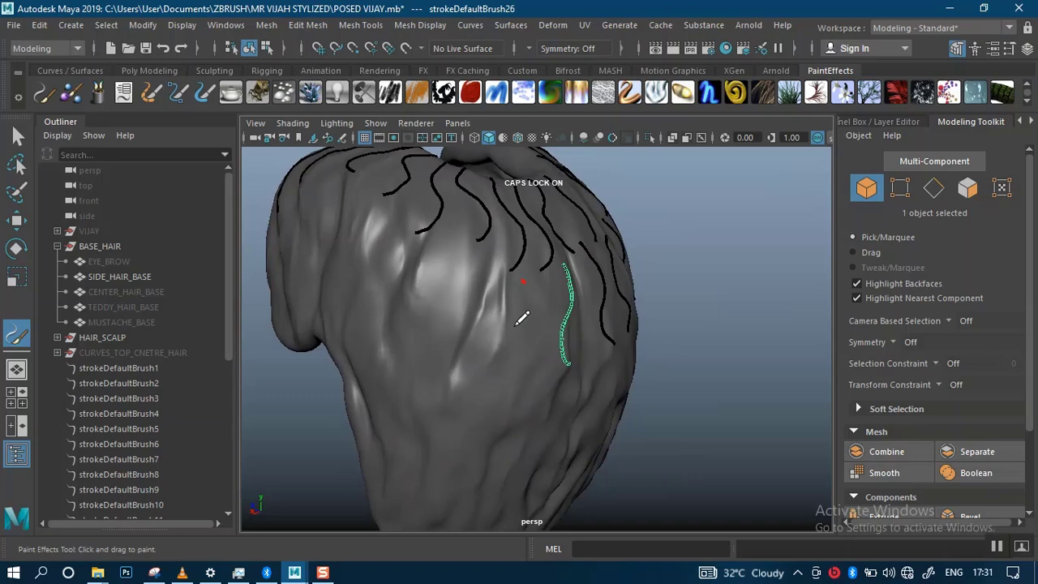
left_click_drag(519, 365, 509, 298)
Step: Continue the second row forward along the left side with five wavy strokes spaced below the top row
mouse_move(669, 317)
left_mouse_down("alt")
mouse_move(707, 340)
mouse_move(596, 311)
left_mouse_up("alt")
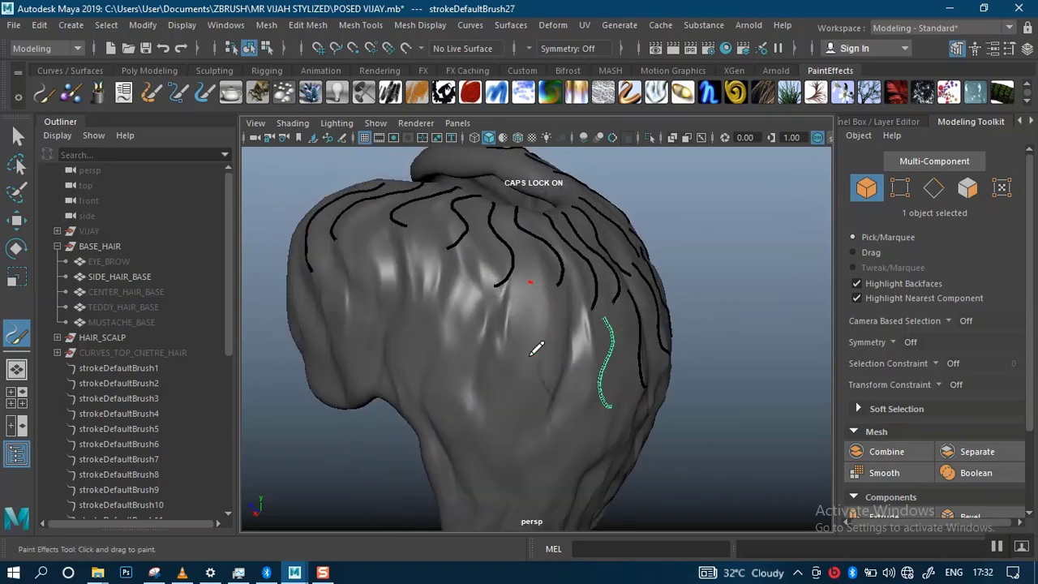
left_click_drag(531, 283, 555, 398)
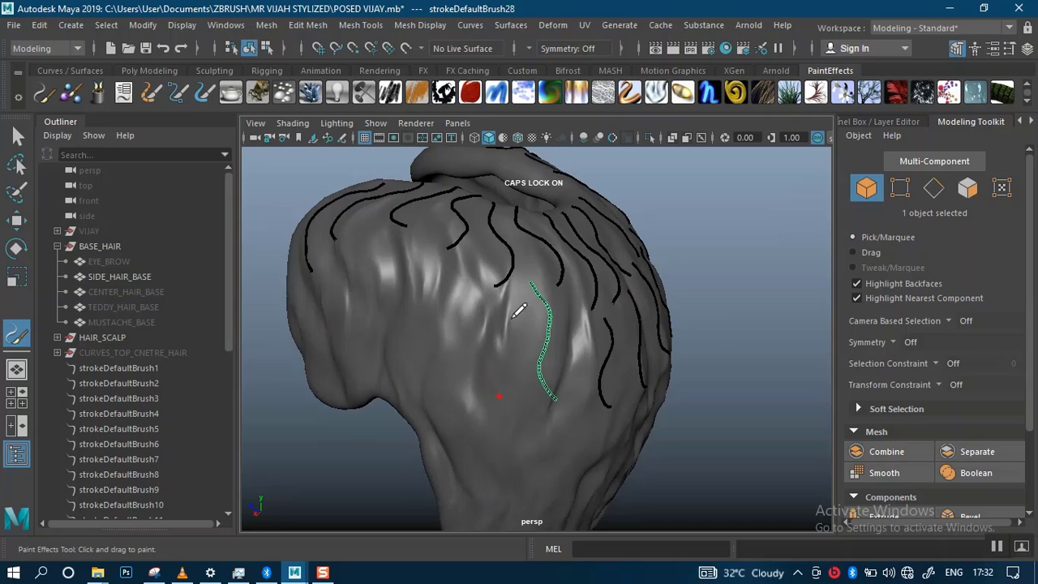
left_click_drag(516, 299, 499, 397)
left_click_drag(668, 299, 729, 300, "alt")
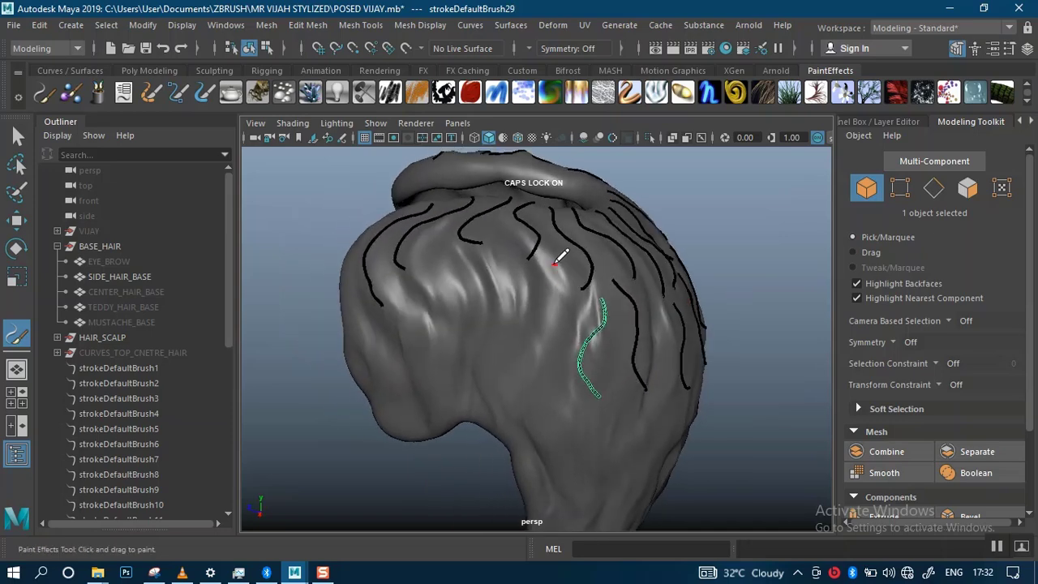
mouse_move(556, 261)
left_mouse_down()
mouse_move(561, 307)
mouse_move(545, 369)
left_mouse_up()
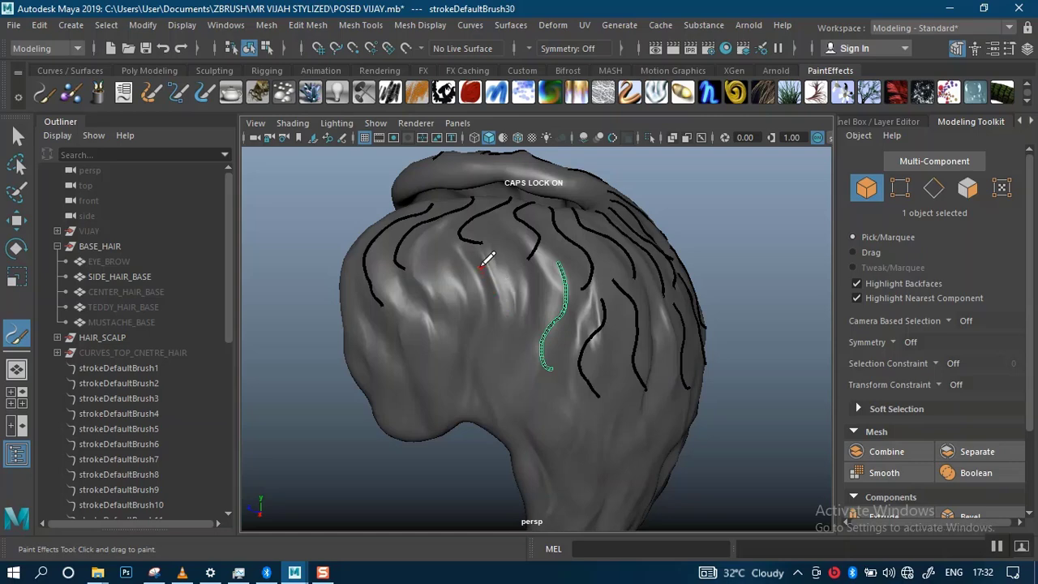
left_click_drag(493, 258, 499, 361)
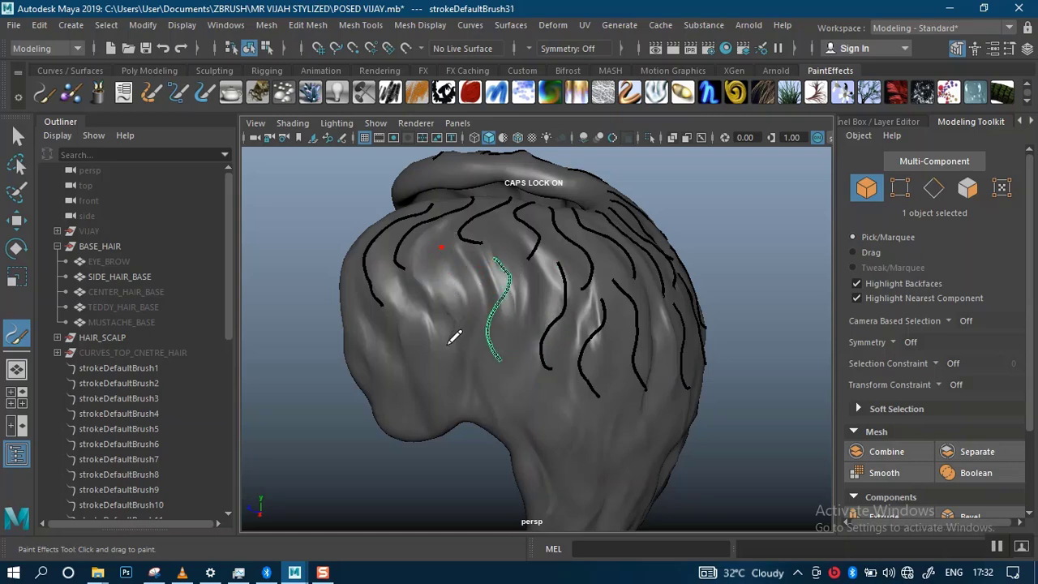
left_click_drag(438, 247, 451, 345)
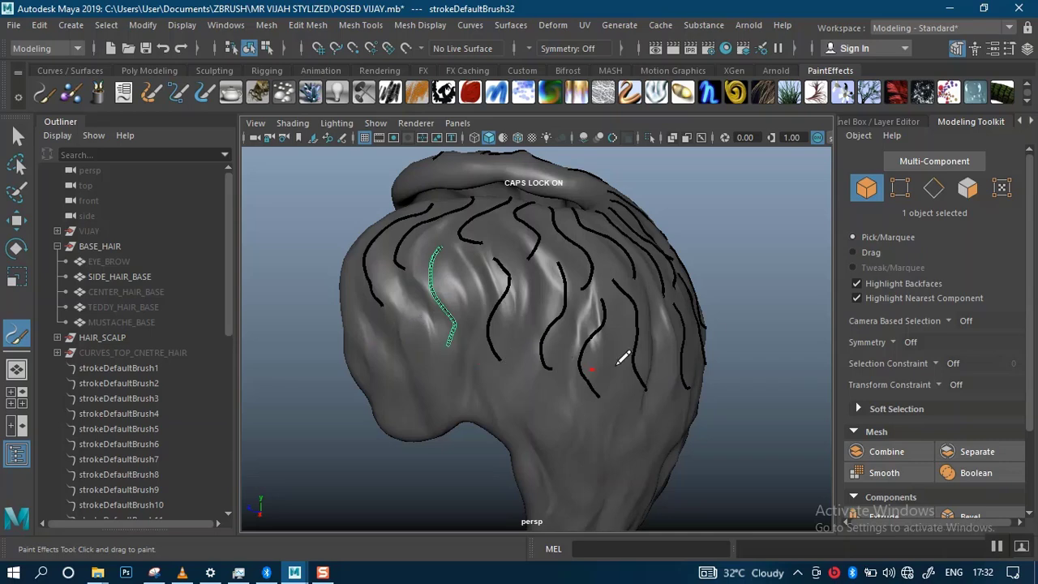
Step: Begin a lower row on the left side with five wavy strokes, from the front edge back past the notch
mouse_move(728, 327)
left_mouse_down("alt")
mouse_move(748, 310)
mouse_move(475, 270)
left_mouse_up("alt")
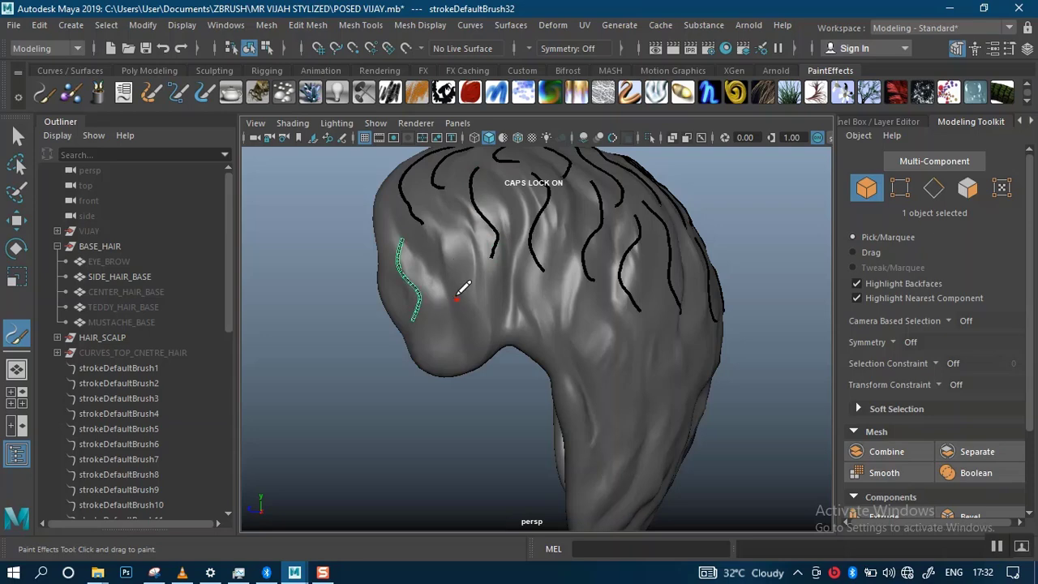
left_click_drag(443, 316, 443, 318)
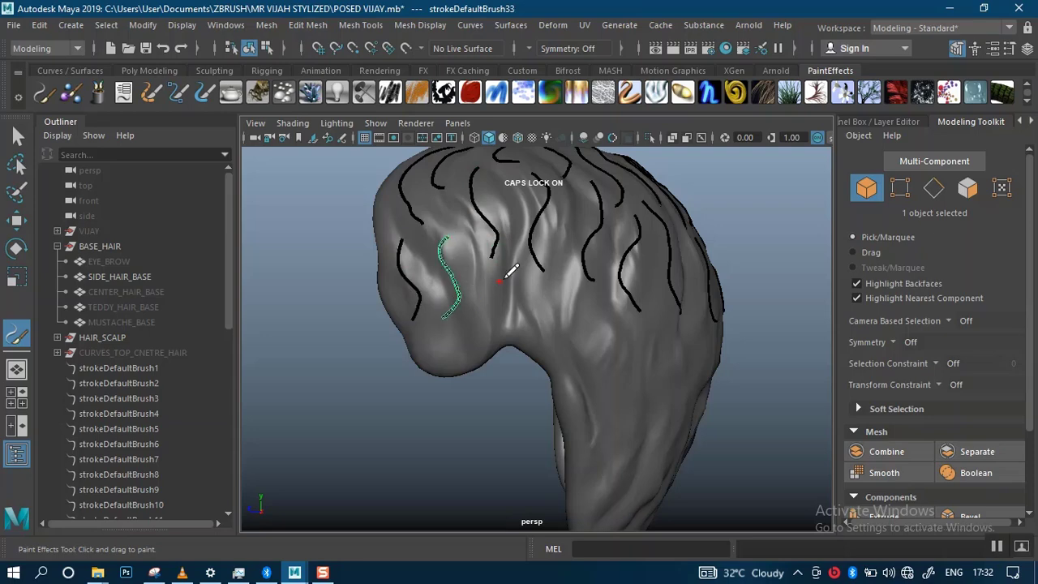
mouse_move(482, 350)
left_mouse_down()
mouse_move(513, 254)
mouse_move(538, 345)
left_mouse_up()
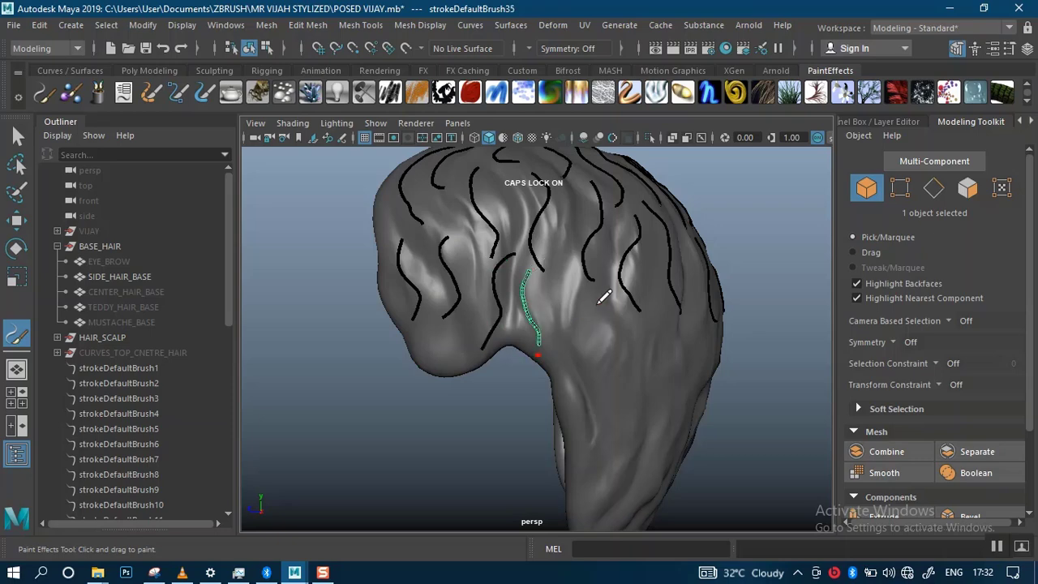
left_click_drag(582, 286, 576, 369)
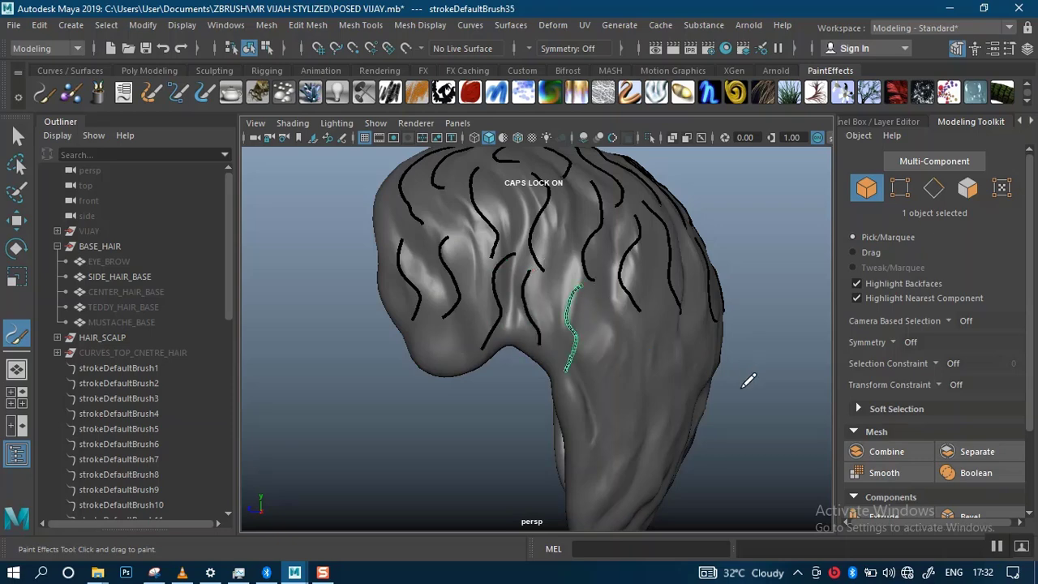
Step: Extend the lower row from behind the left notch towards the back with three more wavy strokes
left_click_drag(729, 404, 669, 396, "alt")
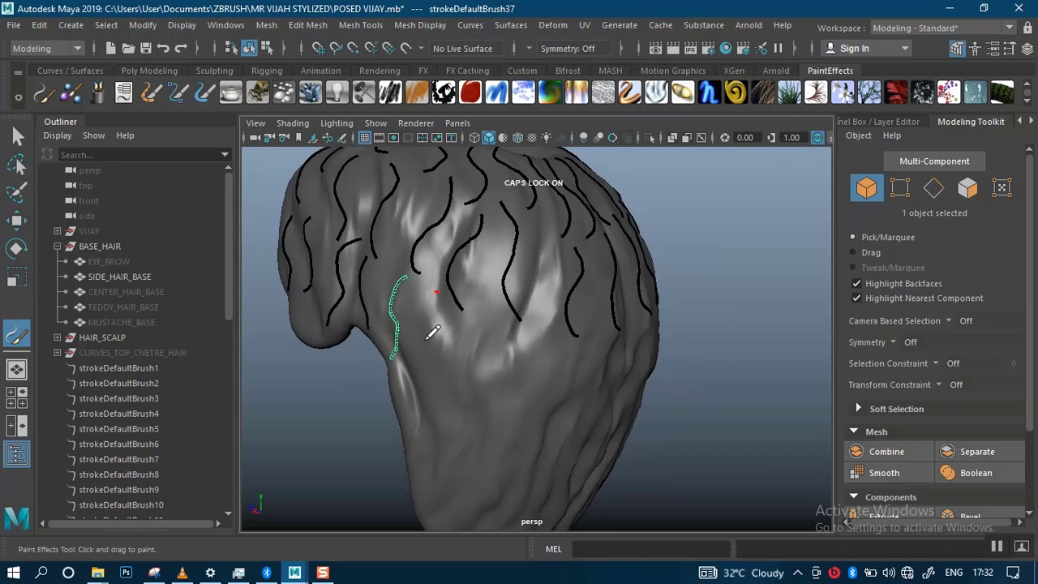
left_click_drag(435, 294, 430, 390)
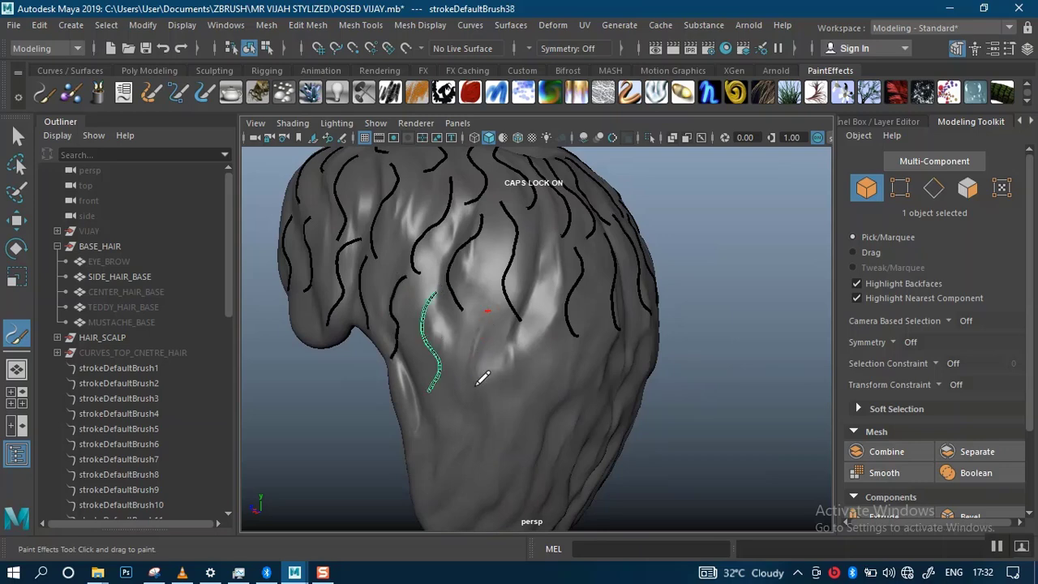
mouse_move(567, 364)
left_mouse_down("alt")
mouse_move(676, 406)
mouse_move(614, 362)
left_mouse_up("alt")
left_click_drag(685, 308, 596, 296, "alt")
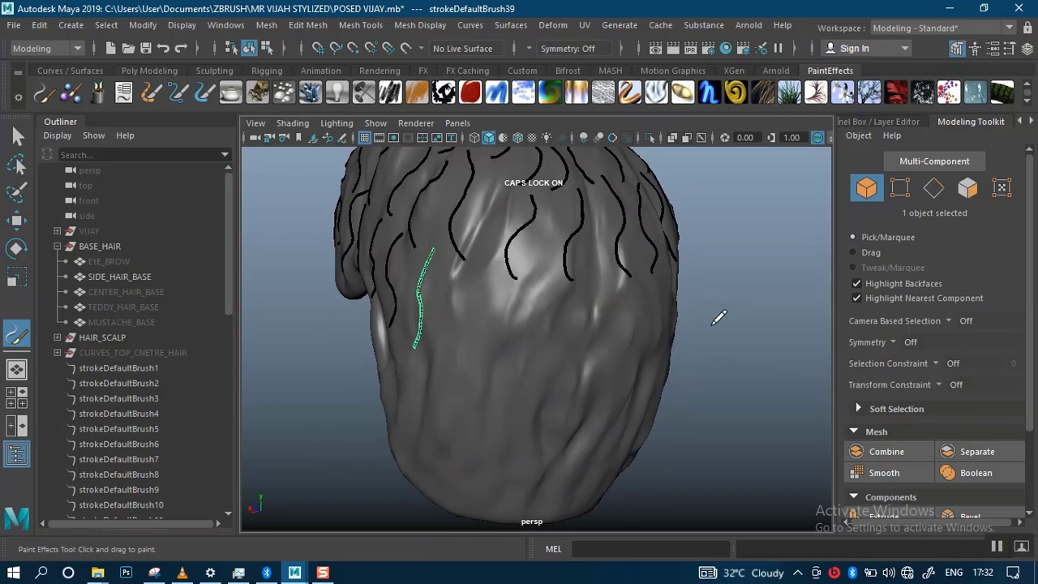
mouse_move(753, 359)
left_mouse_down("alt")
mouse_move(707, 355)
mouse_move(767, 382)
mouse_move(614, 332)
mouse_move(722, 308)
mouse_move(700, 321)
mouse_move(752, 357)
mouse_move(722, 341)
left_mouse_up("alt")
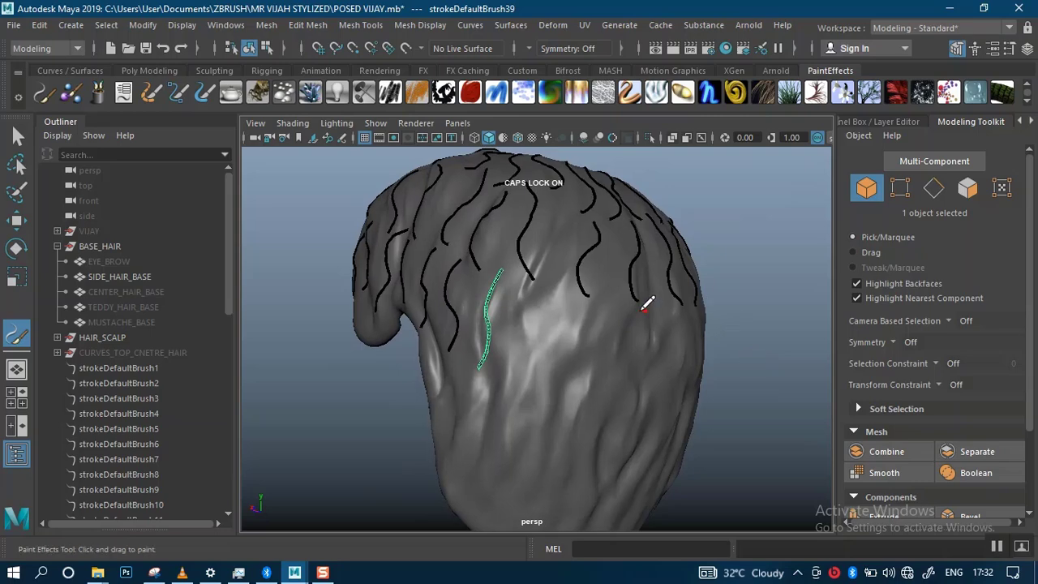
mouse_move(553, 297)
left_mouse_down()
mouse_move(515, 327)
mouse_move(513, 381)
left_mouse_up()
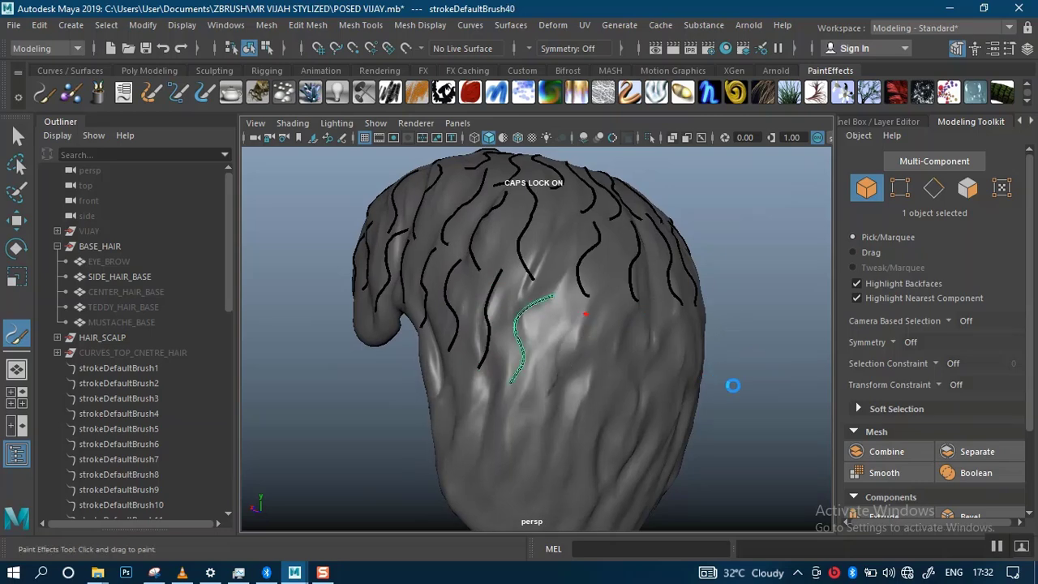
Step: Carry the lower row across the back towards the character's right side with a series of evenly spaced wavy strokes
left_click_drag(733, 384, 630, 380, "alt")
mouse_move(482, 296)
left_mouse_down()
mouse_move(469, 393)
mouse_move(501, 318)
mouse_move(581, 317)
mouse_move(567, 306)
mouse_move(539, 409)
left_mouse_up()
left_click_drag(675, 372, 621, 368, "alt")
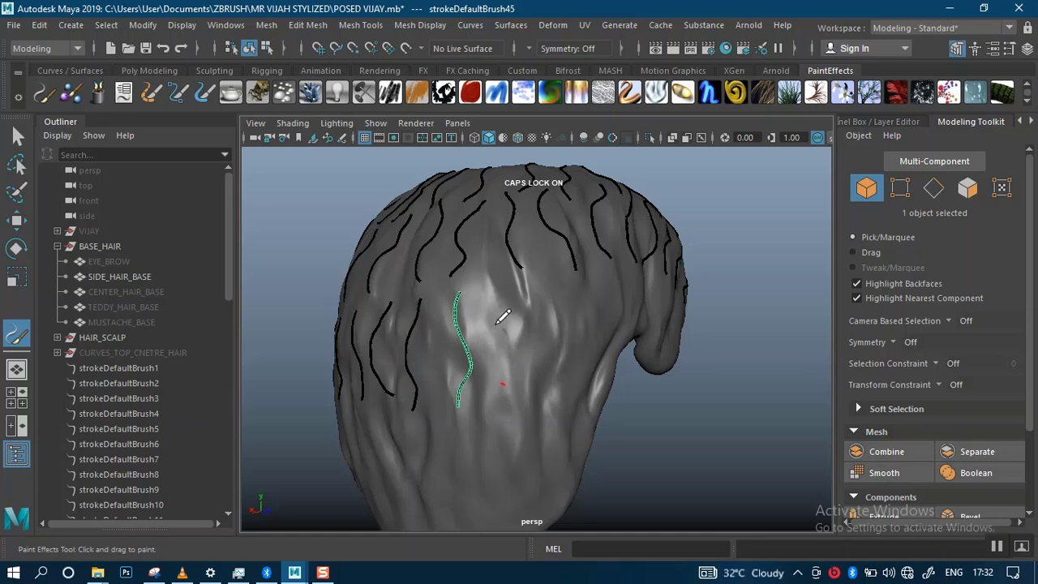
Step: Continue the lower row forward on the right side with three wavy strokes, reaching the edge of the notch
mouse_move(668, 398)
left_mouse_down("alt")
mouse_move(621, 417)
mouse_move(519, 354)
left_mouse_up("alt")
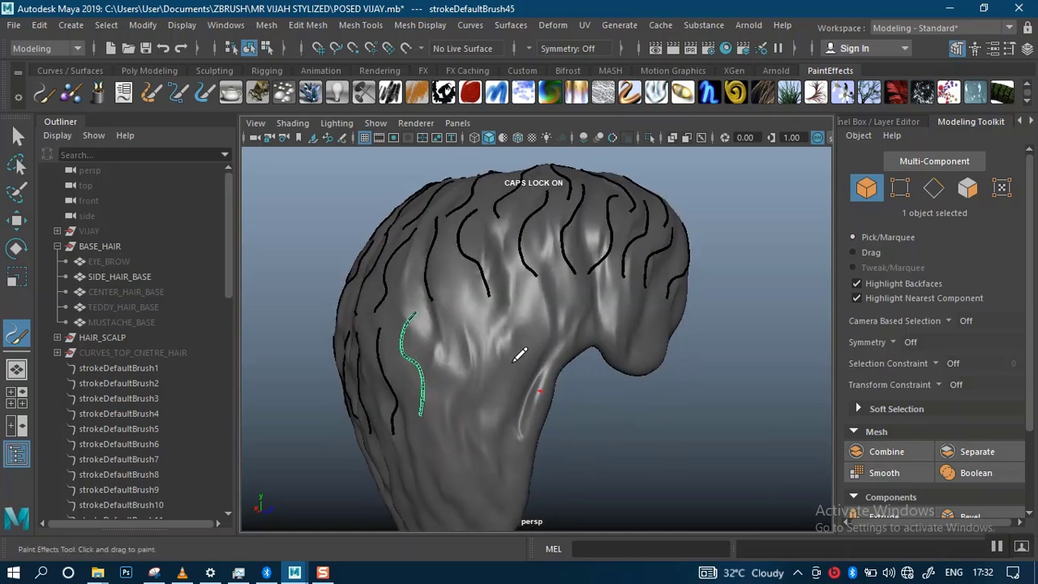
mouse_move(470, 300)
left_mouse_down()
mouse_move(471, 401)
mouse_move(486, 399)
mouse_move(529, 284)
left_mouse_up()
mouse_move(628, 400)
left_mouse_down("alt")
mouse_move(597, 401)
mouse_move(505, 356)
left_mouse_up("alt")
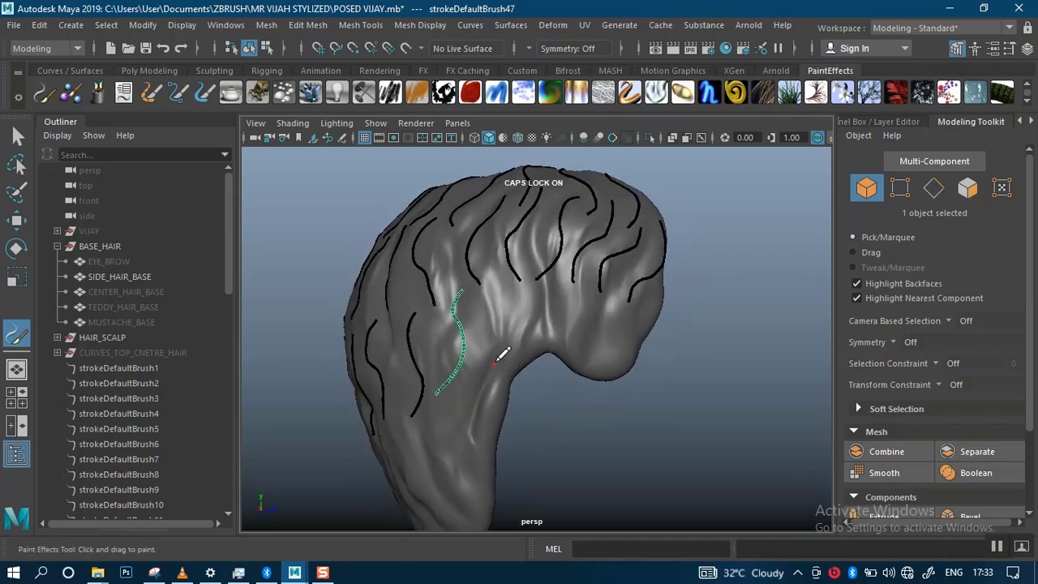
mouse_move(499, 291)
left_mouse_down()
mouse_move(533, 317)
mouse_move(517, 371)
mouse_move(485, 404)
left_mouse_up()
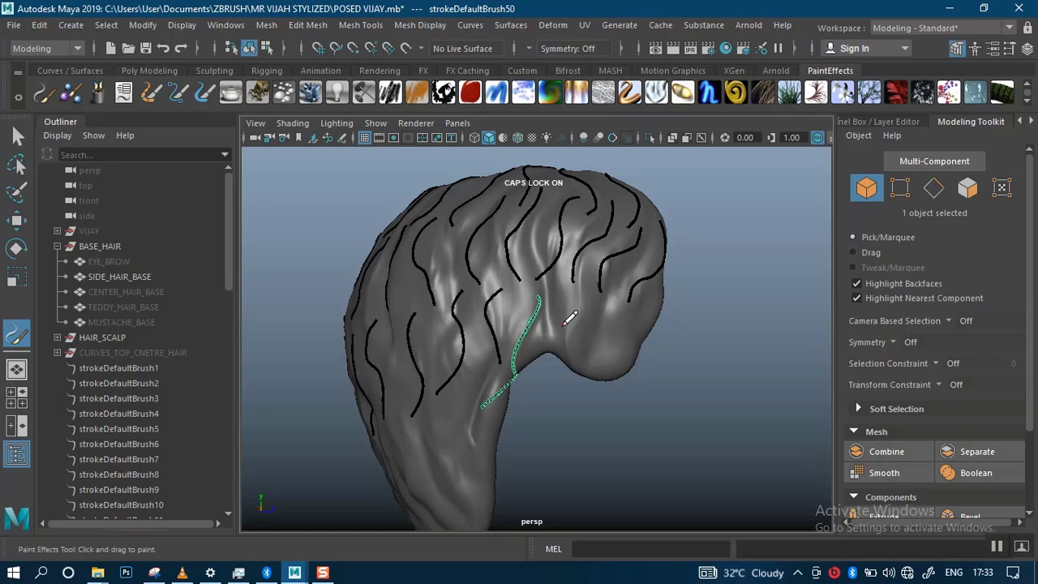
Step: Redraw the stray stroke at the right notch, then finish the lower row with three wavy strokes across the right front lobe
key("ctrl+z")
left_click_drag(533, 294, 516, 366)
mouse_move(591, 393)
left_mouse_down("alt")
mouse_move(556, 438)
mouse_move(563, 337)
mouse_move(559, 381)
mouse_move(583, 392)
left_mouse_up("alt")
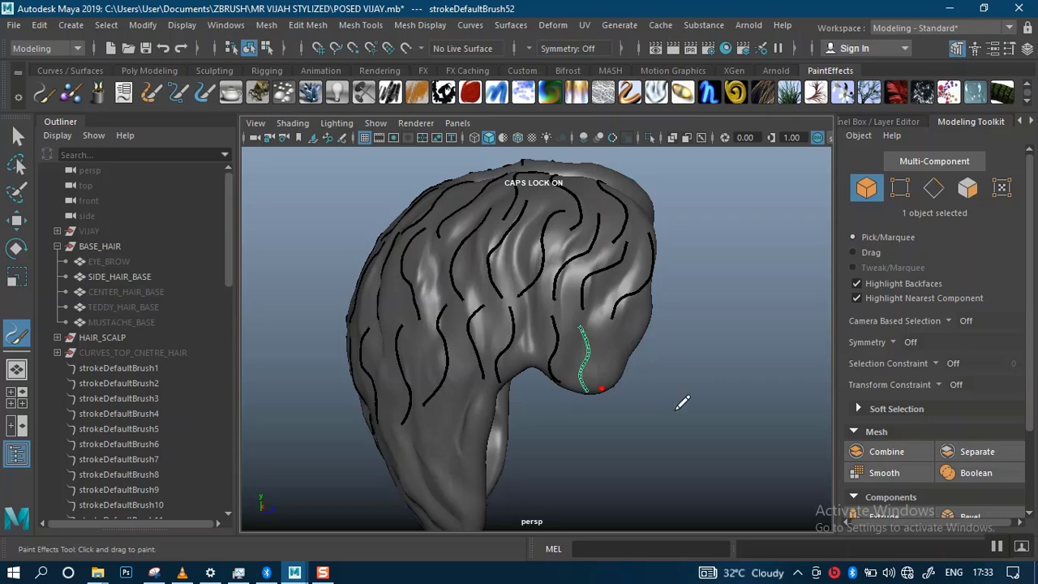
left_click_drag(676, 424, 726, 408, "alt")
mouse_move(687, 445)
left_mouse_down("alt")
mouse_move(727, 308)
mouse_move(651, 338)
mouse_move(648, 374)
left_mouse_up("alt")
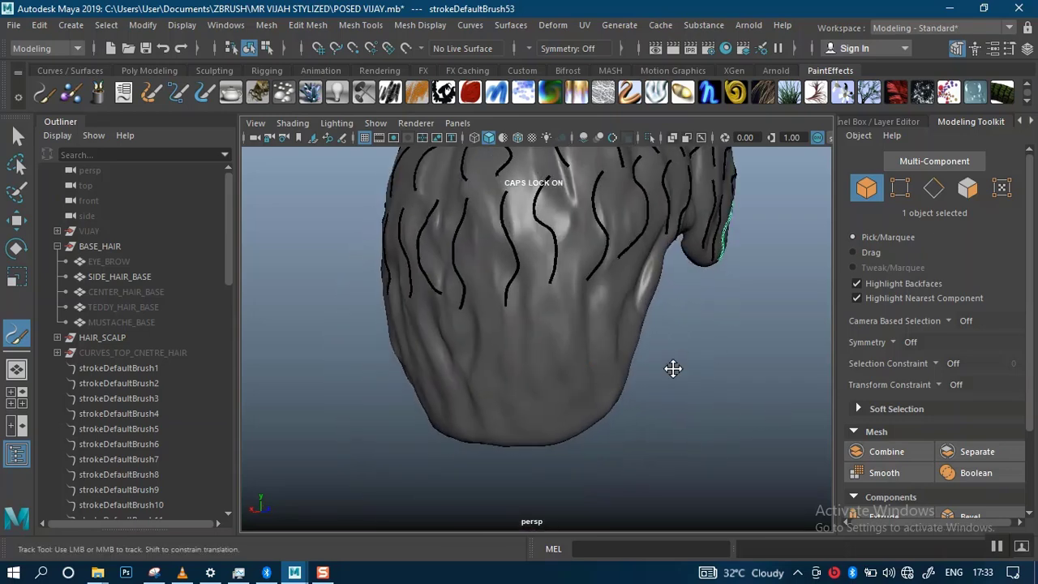
Step: Start a new row below, painting four wavy strokes from behind the right notch towards the centre of the back
middle_click_drag(672, 368, 640, 379, "alt")
left_click_drag(675, 372, 650, 363, "alt")
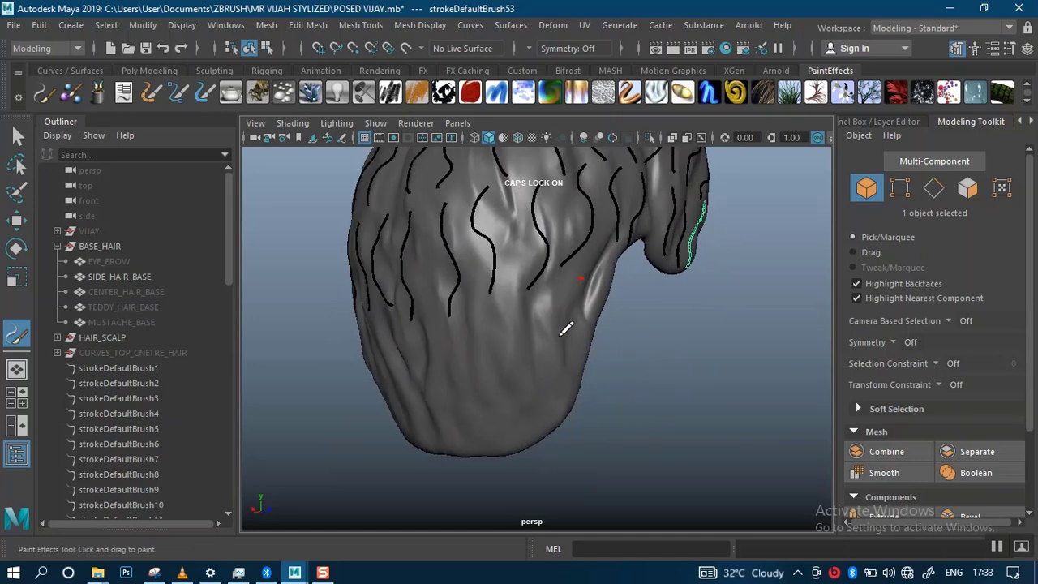
left_click_drag(557, 379, 557, 382)
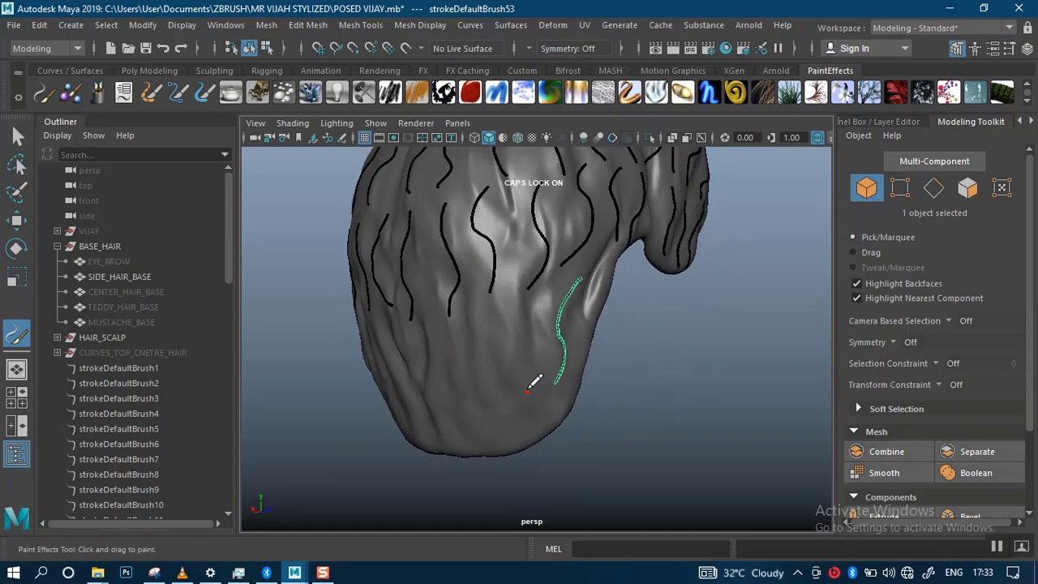
left_click_drag(502, 345, 522, 310)
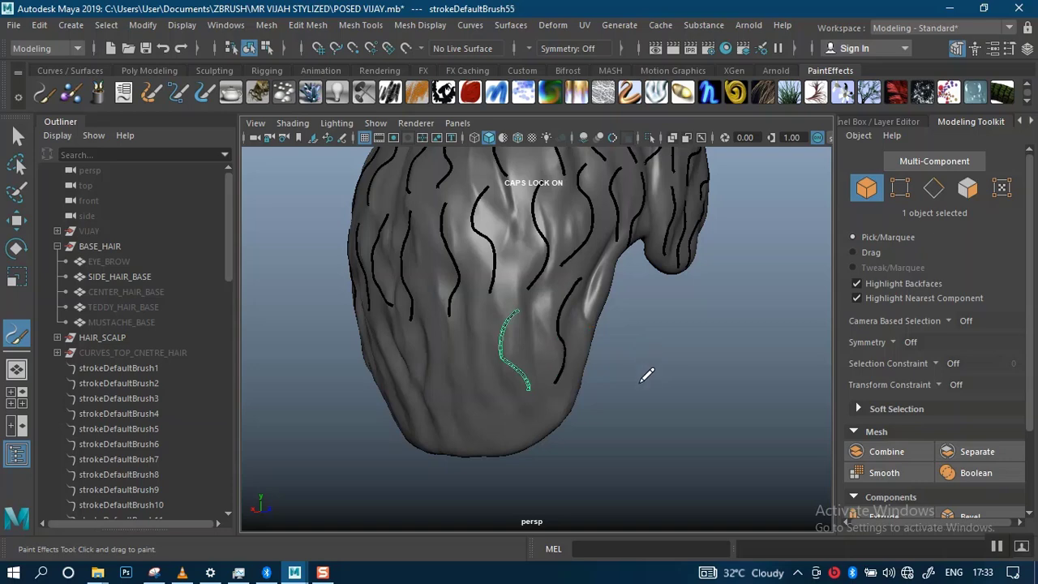
left_click_drag(639, 381, 688, 382, "alt")
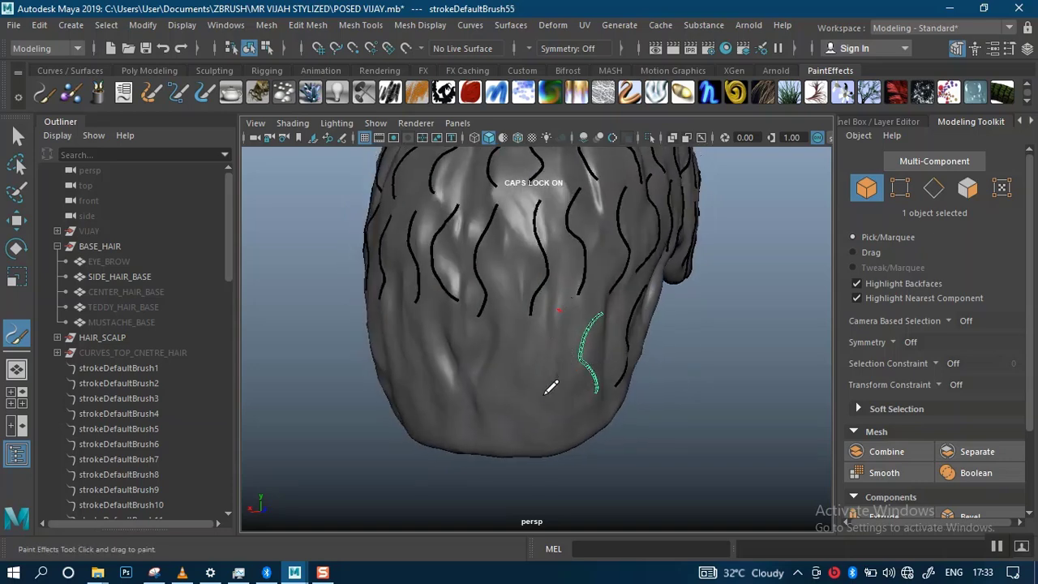
left_click_drag(558, 312, 545, 395)
left_click_drag(504, 329, 519, 298)
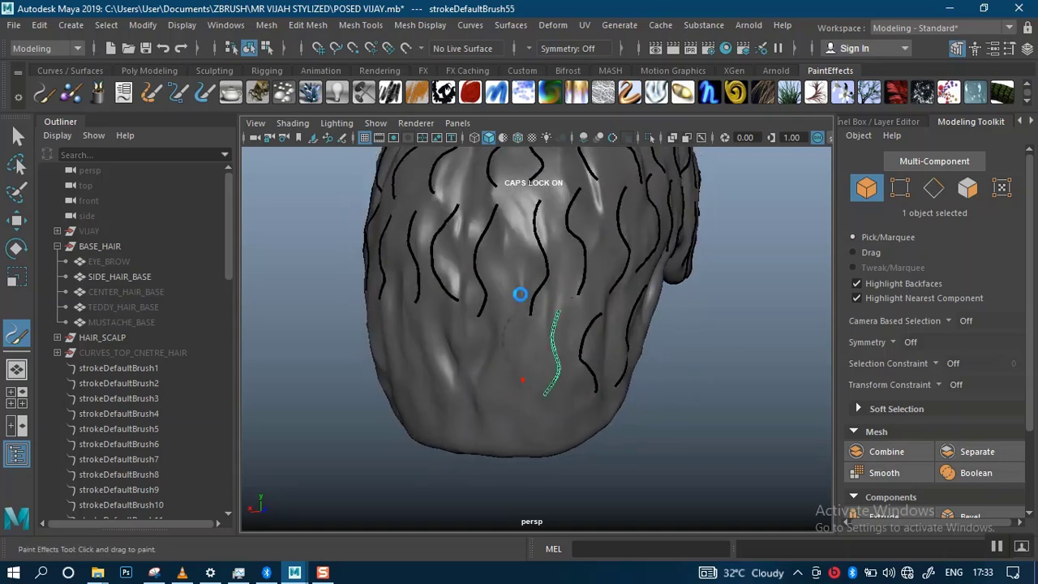
Step: Carry the new row across the back and along the left side to below the notch with six more wavy strokes
left_click_drag(713, 365, 778, 349, "alt")
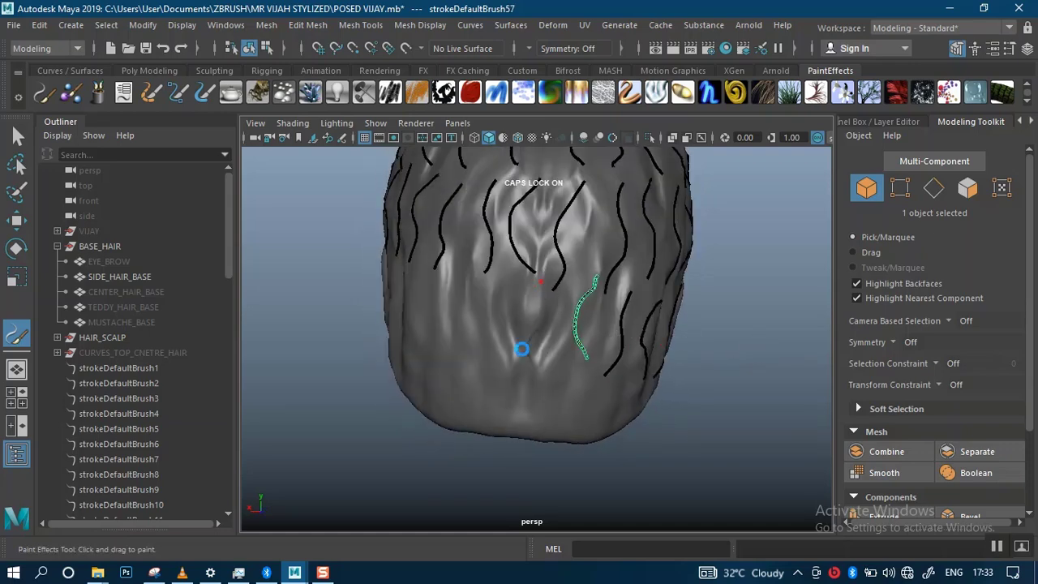
left_click_drag(540, 282, 529, 361)
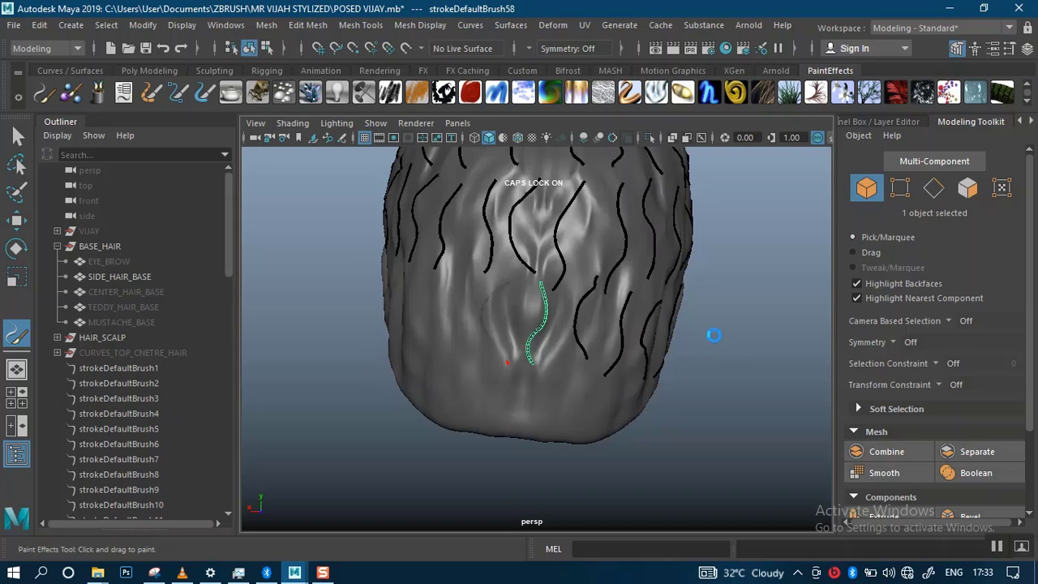
mouse_move(714, 335)
left_mouse_down("alt")
mouse_move(754, 343)
mouse_move(530, 315)
left_mouse_up("alt")
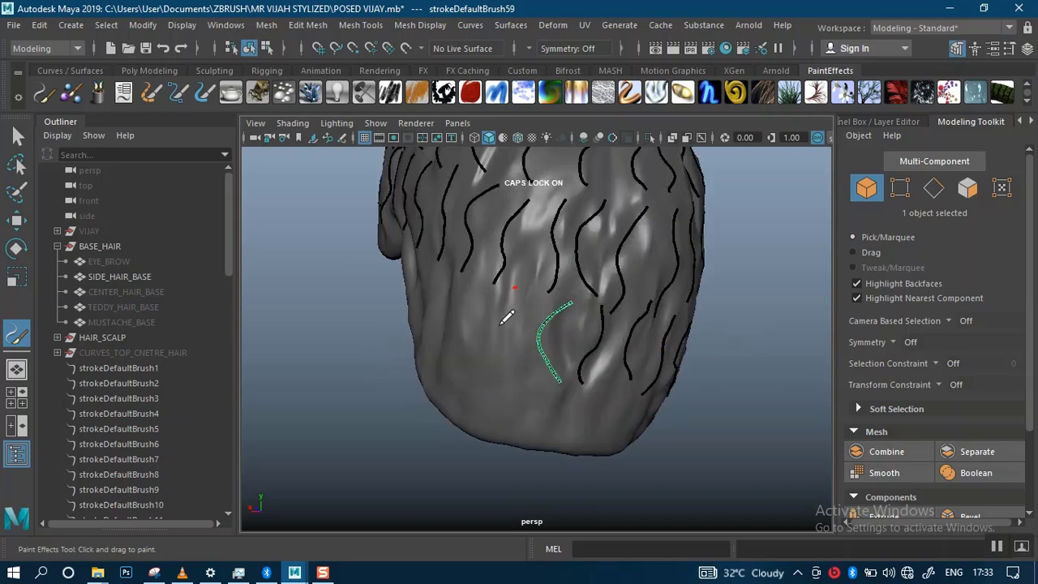
left_click_drag(390, 397, 415, 420, "alt")
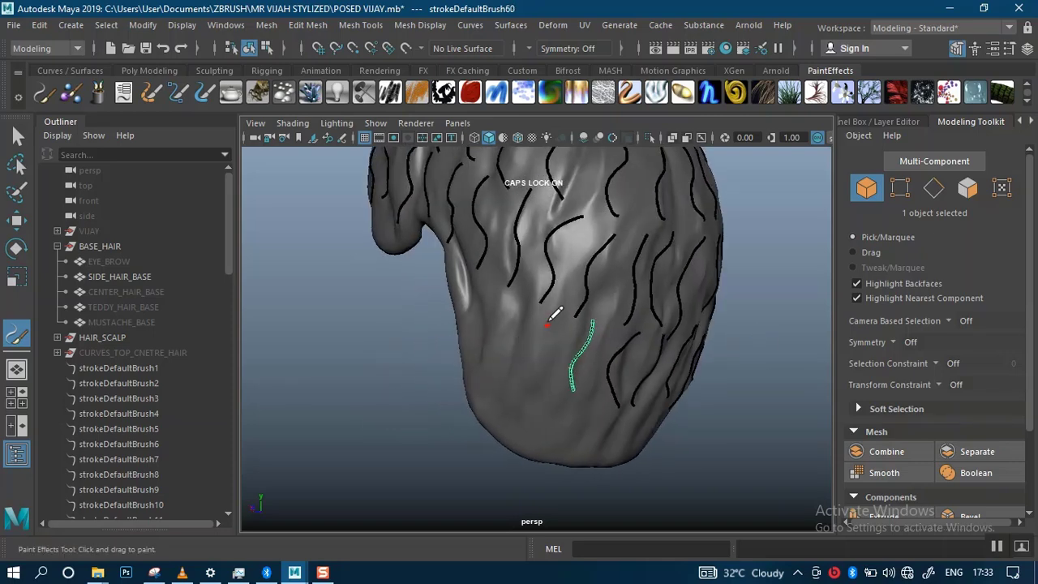
left_click_drag(560, 315, 544, 376)
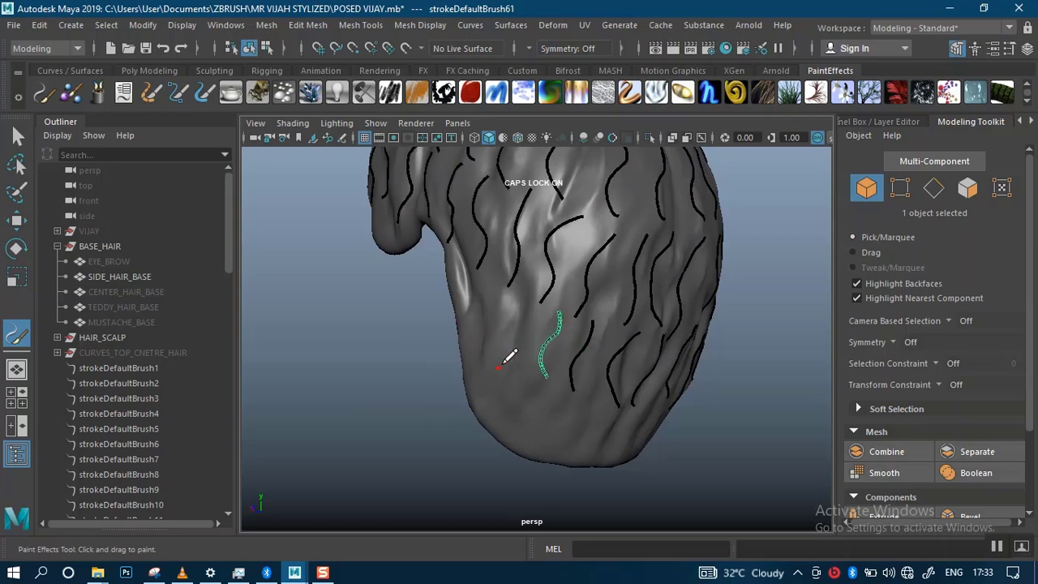
left_click_drag(515, 300, 500, 370)
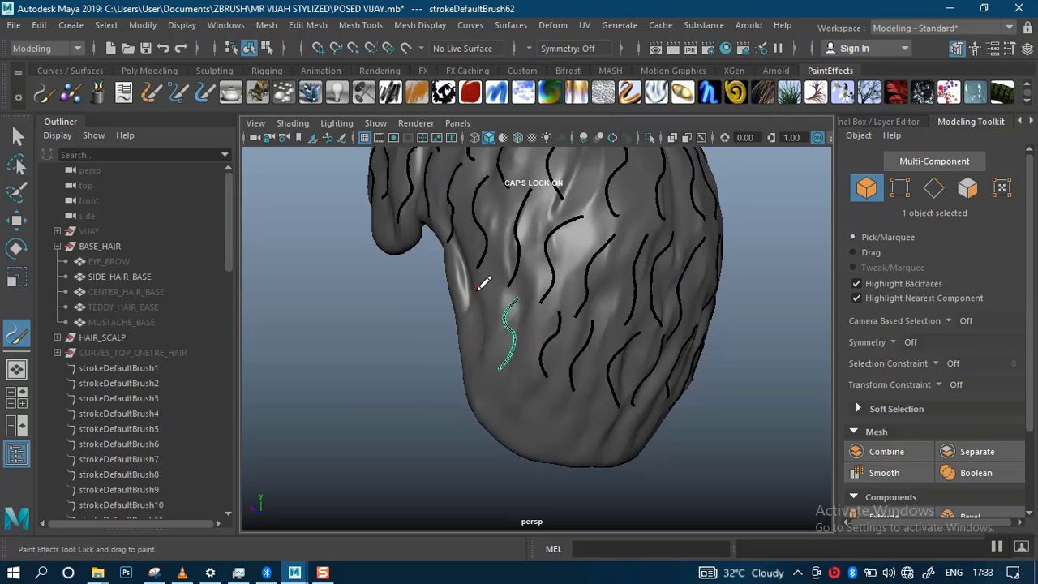
left_click_drag(478, 292, 475, 368)
Step: Begin the bottom row near the lower edge with four short wavy strokes, from the left side towards the back
left_click_drag(468, 426, 397, 407, "alt")
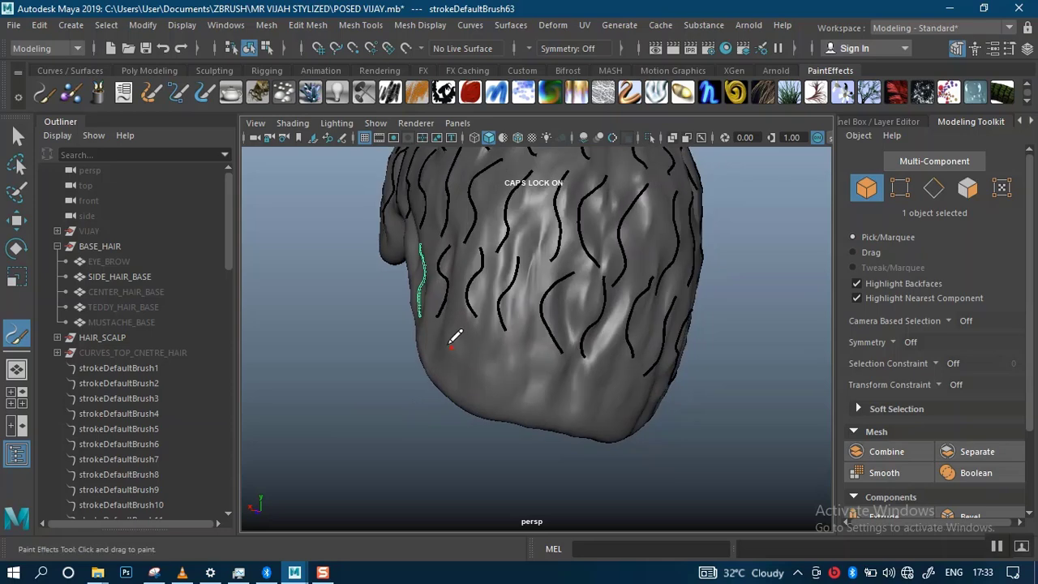
left_click_drag(453, 374, 446, 376)
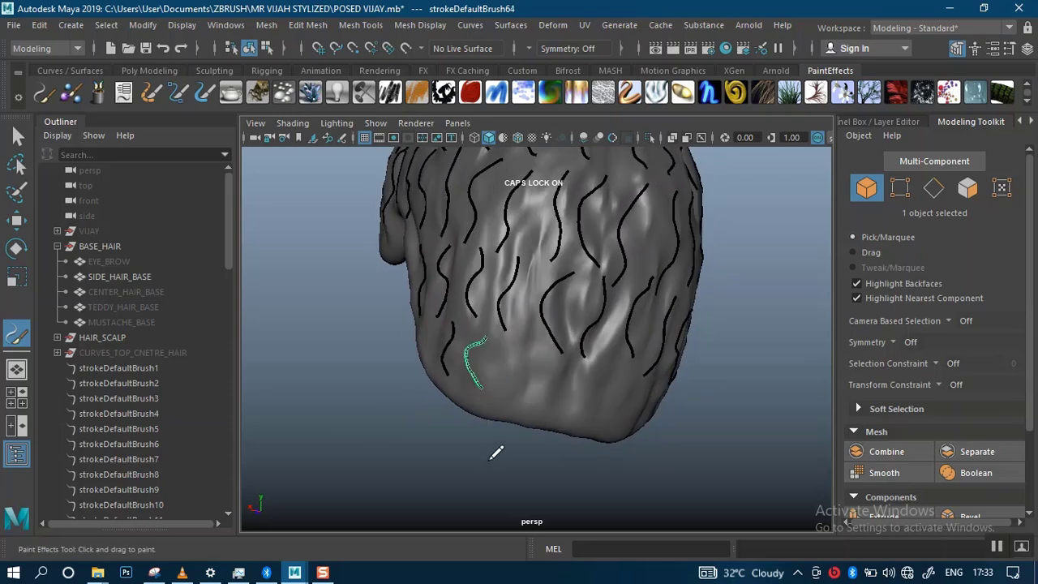
left_click_drag(494, 451, 479, 440, "alt")
left_click_drag(417, 336, 420, 388)
left_click_drag(442, 351, 447, 399)
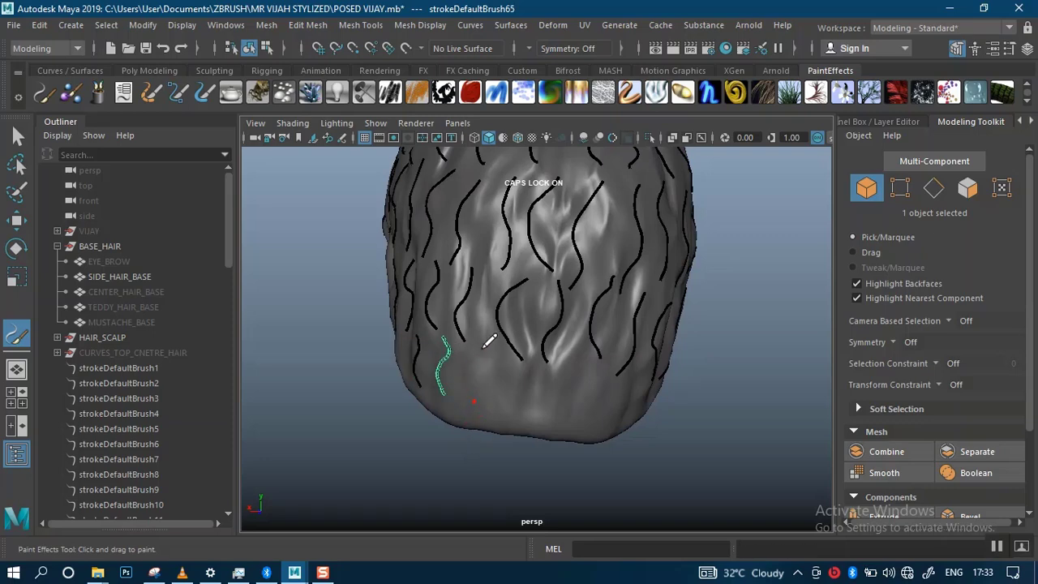
left_click_drag(482, 349, 470, 399)
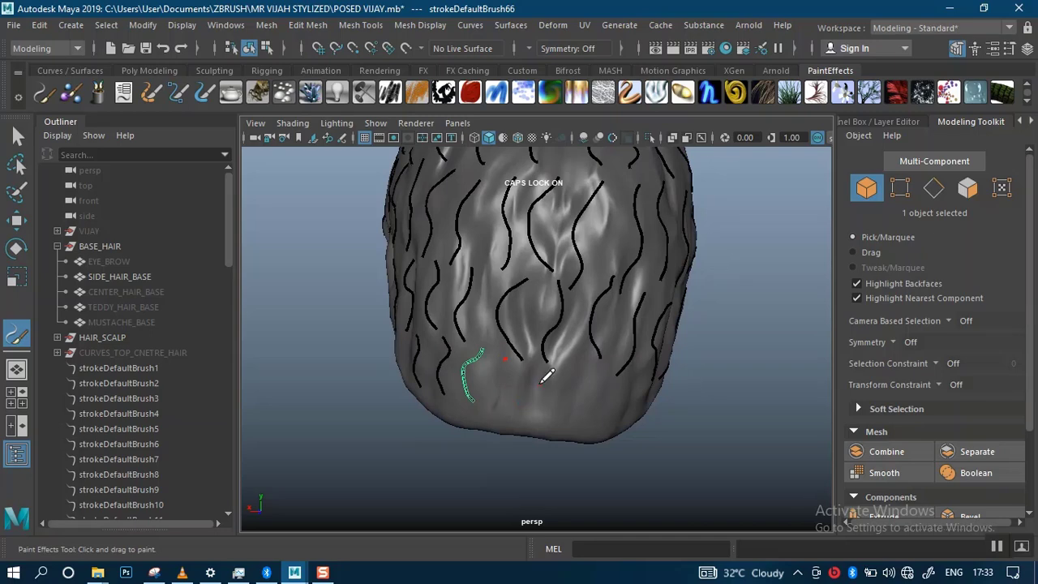
left_click_drag(503, 360, 492, 409)
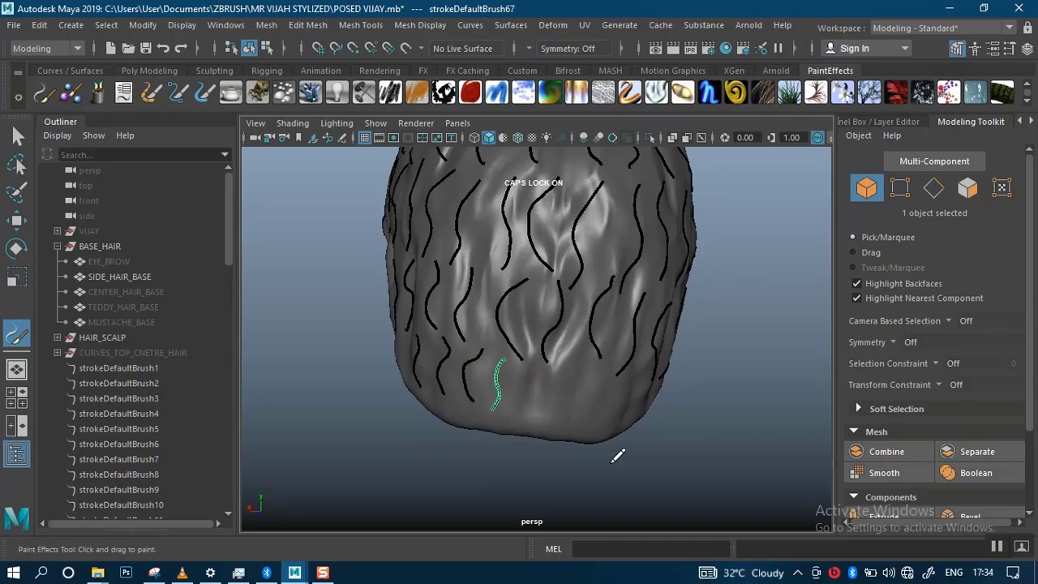
Step: Extend the bottom row past the centre of the back towards the right side with two more wavy strokes
left_click_drag(612, 462, 562, 471, "alt")
left_click_drag(501, 369, 498, 403)
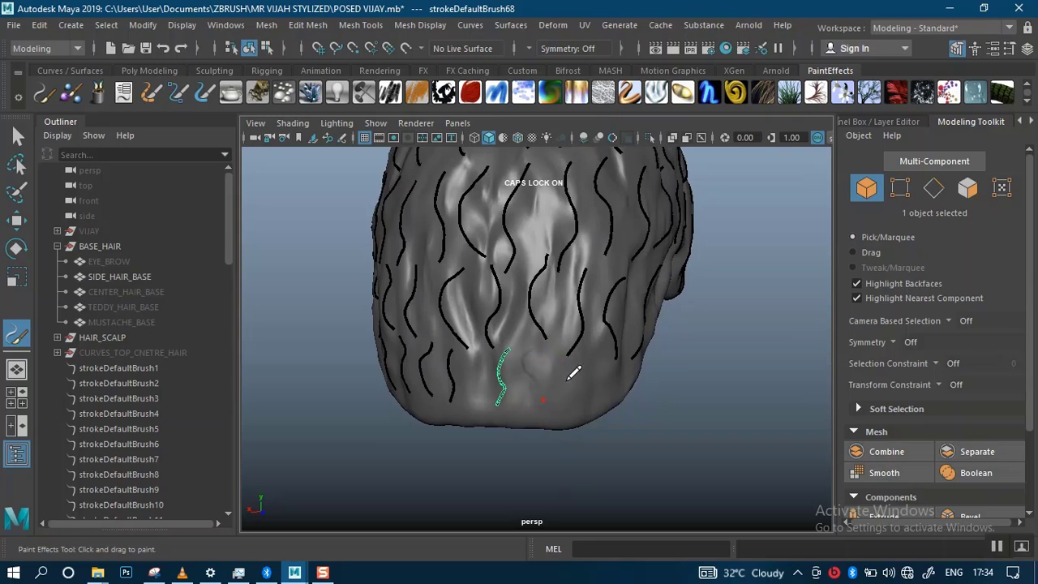
mouse_move(529, 350)
left_mouse_down()
mouse_move(545, 399)
mouse_move(537, 387)
left_mouse_up()
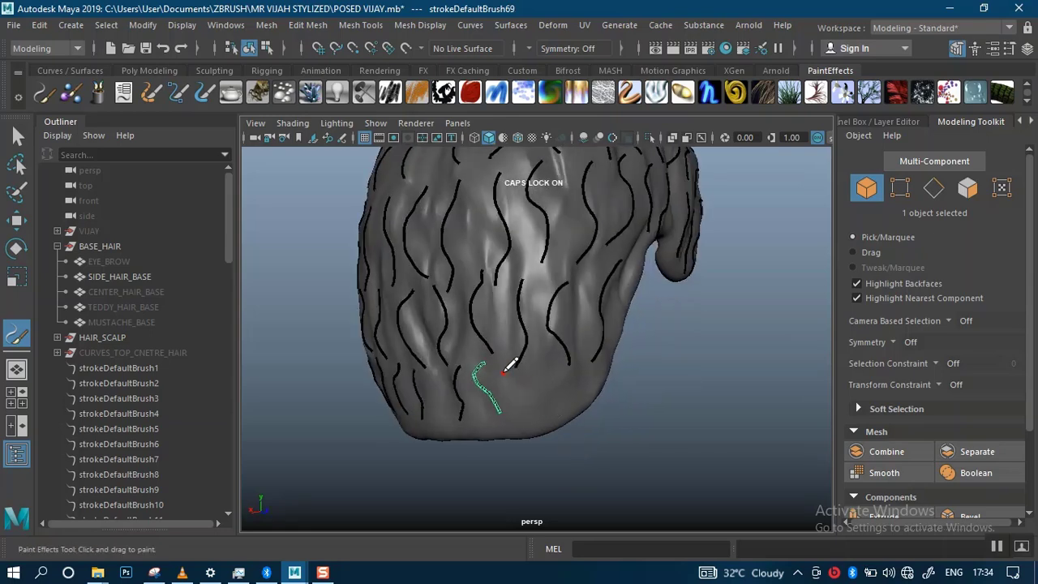
left_click_drag(508, 371, 517, 436)
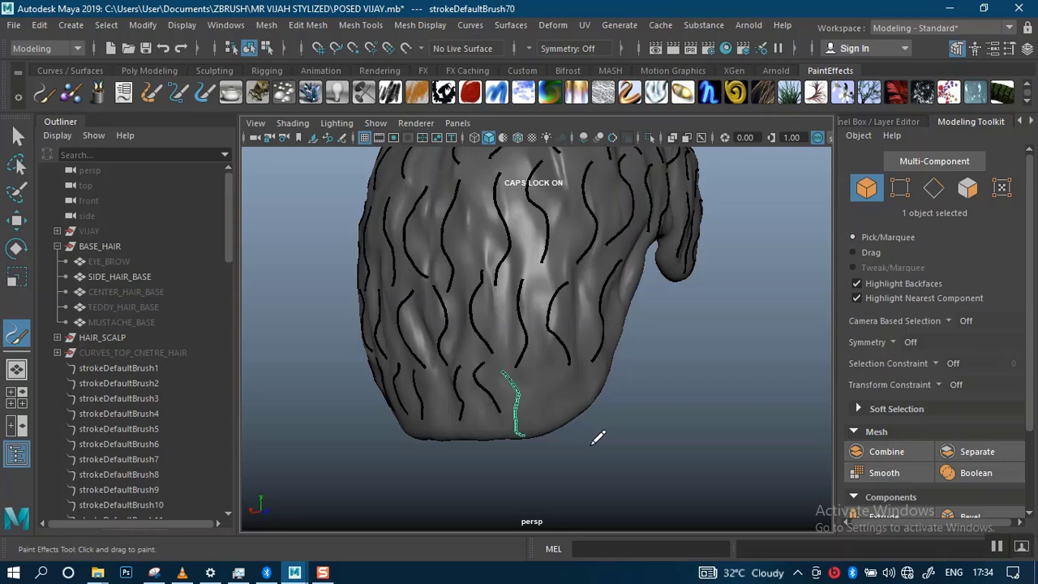
key("ctrl+z")
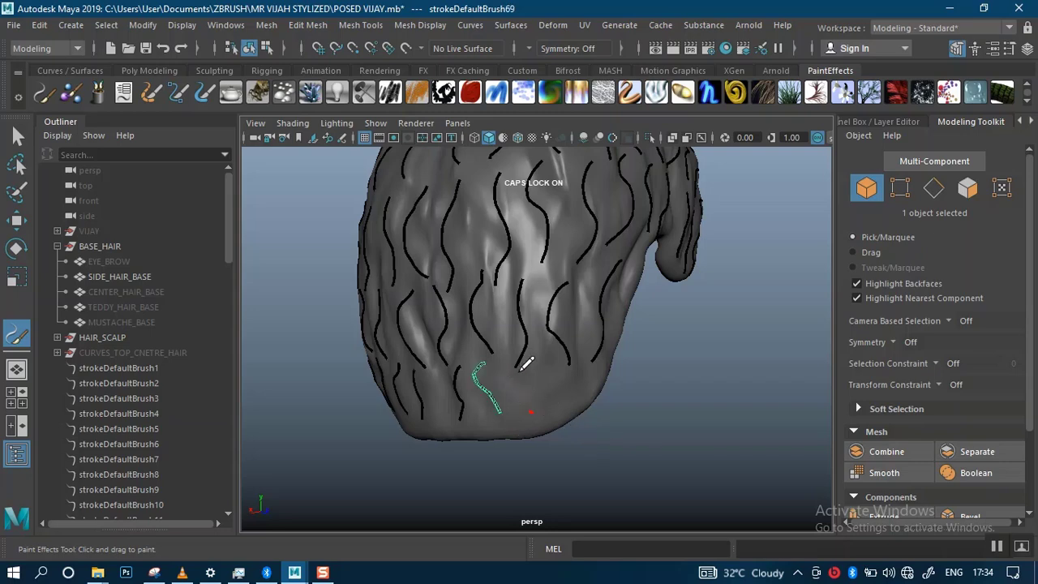
left_click_drag(519, 372, 531, 414)
mouse_move(596, 415)
left_mouse_down("alt")
mouse_move(592, 424)
mouse_move(582, 411)
mouse_move(578, 434)
mouse_move(503, 381)
left_mouse_up("alt")
key("ctrl+z")
Step: Complete the bottom row on the right side with three short wavy strokes, ending at the front edge
left_click_drag(483, 416, 491, 440)
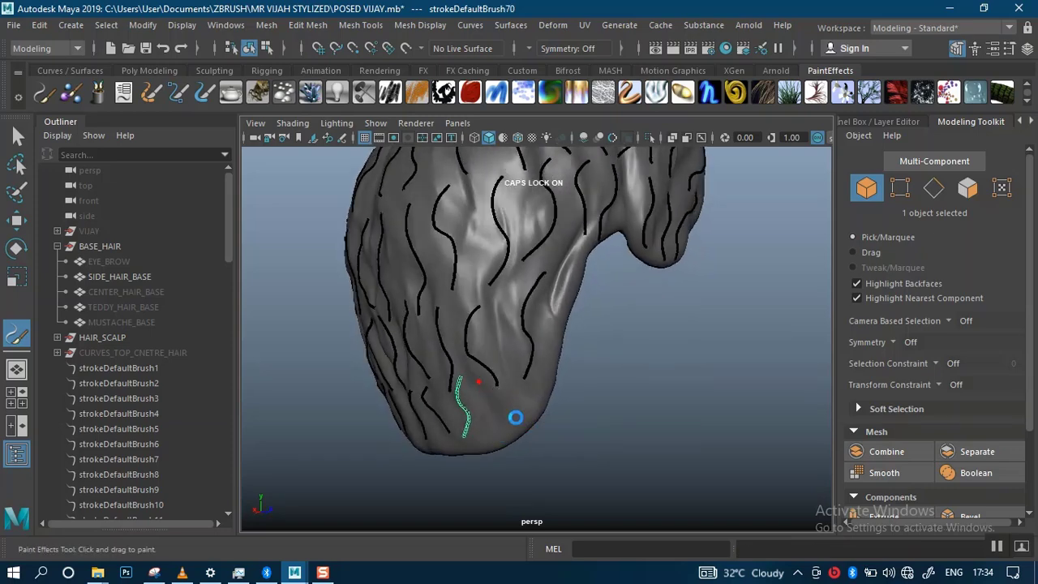
left_click_drag(516, 399, 528, 433)
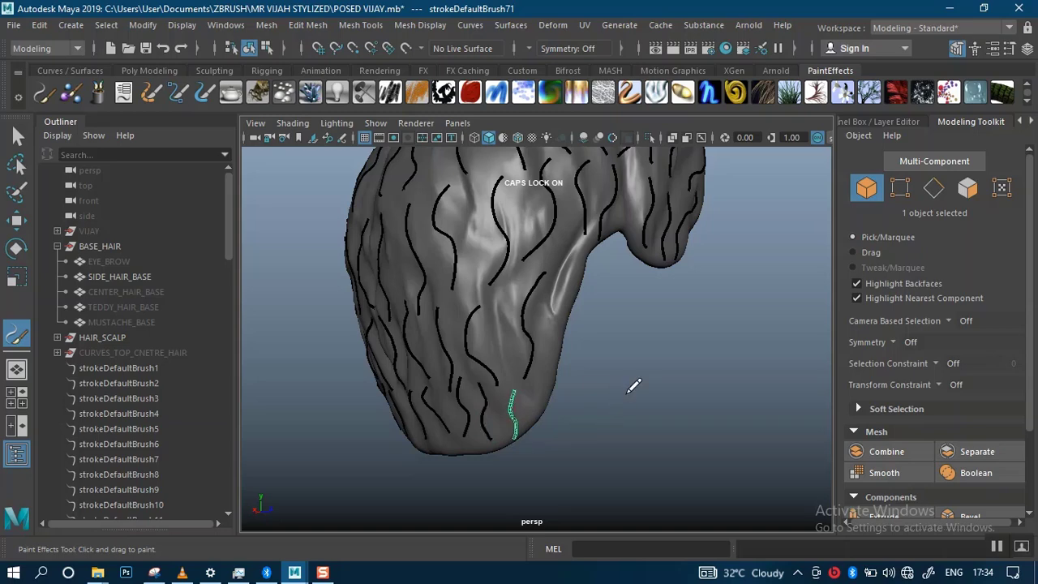
mouse_move(642, 414)
left_mouse_down("alt")
mouse_move(600, 421)
mouse_move(609, 408)
mouse_move(609, 454)
mouse_move(574, 459)
mouse_move(469, 393)
left_mouse_up("alt")
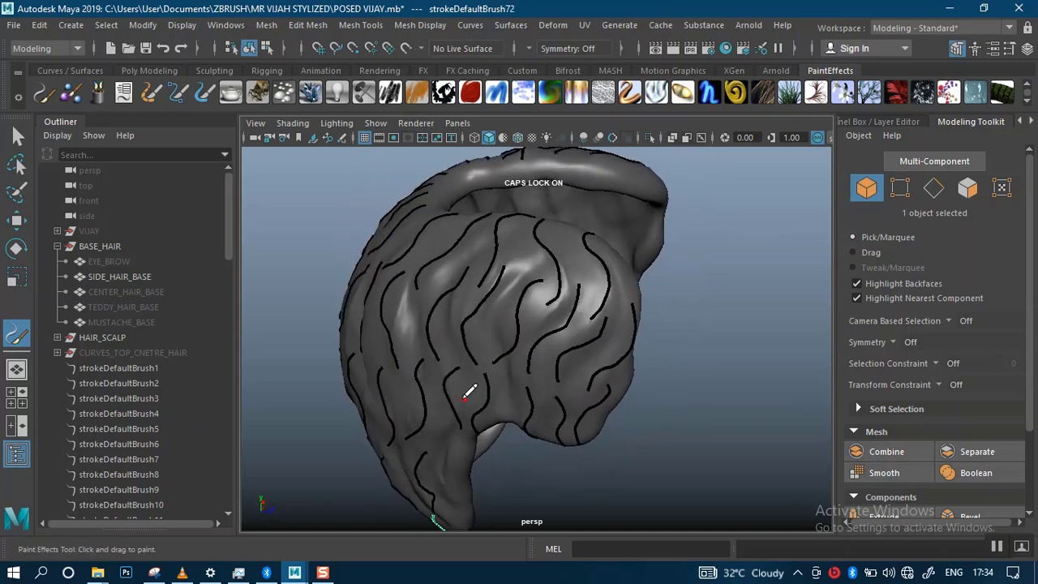
Step: Select every stroke from strokeDefaultBrush1 to strokeDefaultBrush72 and convert the Paint Effects strokes to curves
left_click(113, 367)
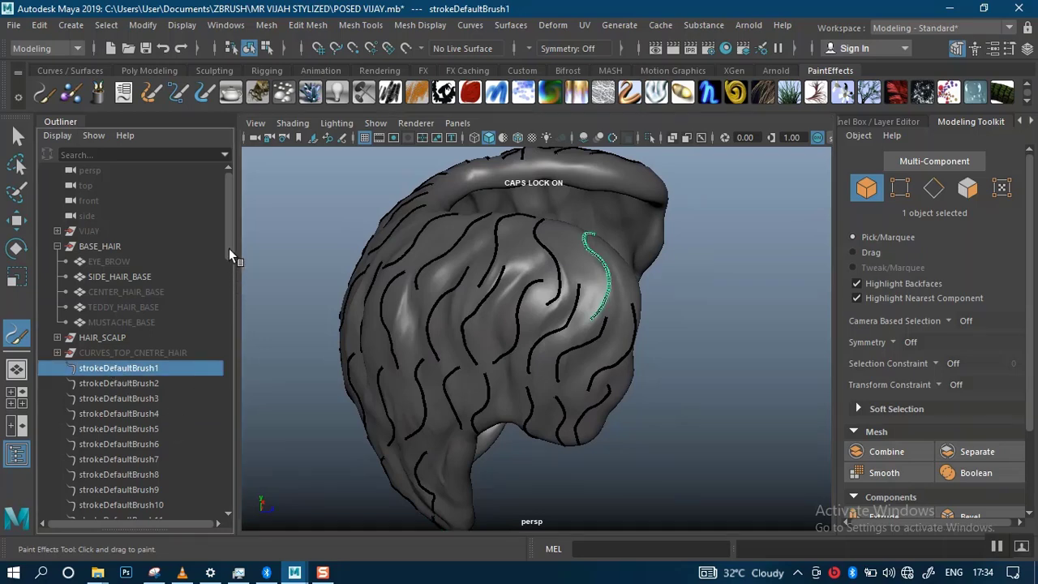
left_click_drag(225, 250, 225, 487)
left_click(164, 475, "shift")
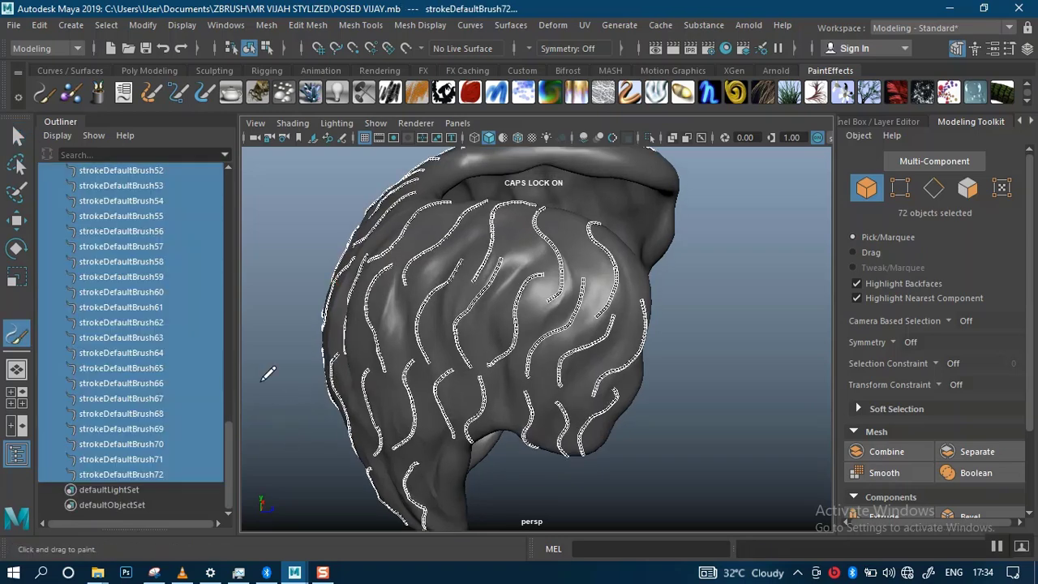
left_click(189, 93)
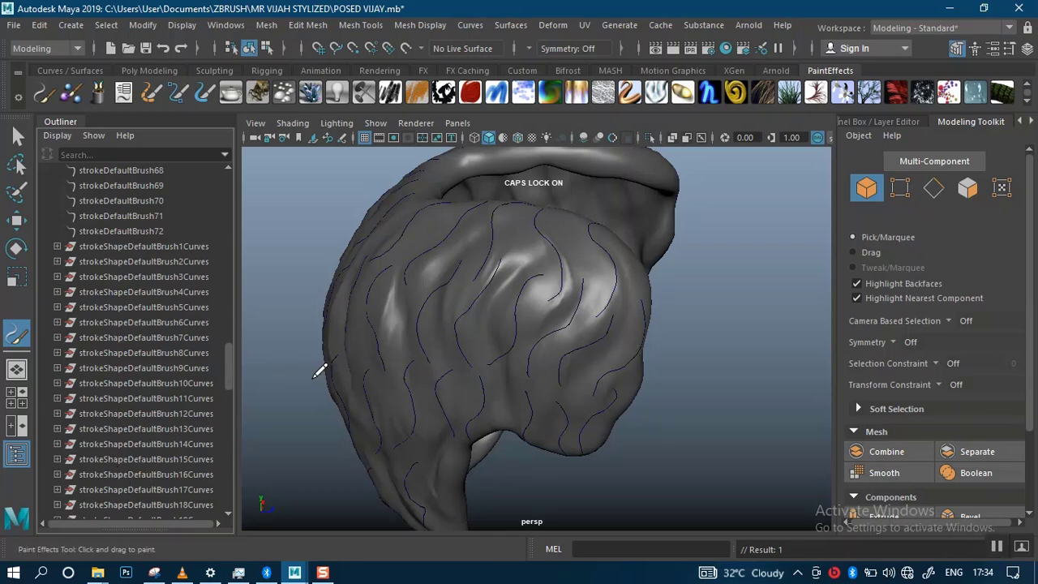
Step: Delete the original Paint Effects strokes, strokeDefaultBrush1 to strokeDefaultBrush72, keeping only the converted curve groups
scroll(319, 370, "up", 1)
left_click(148, 232)
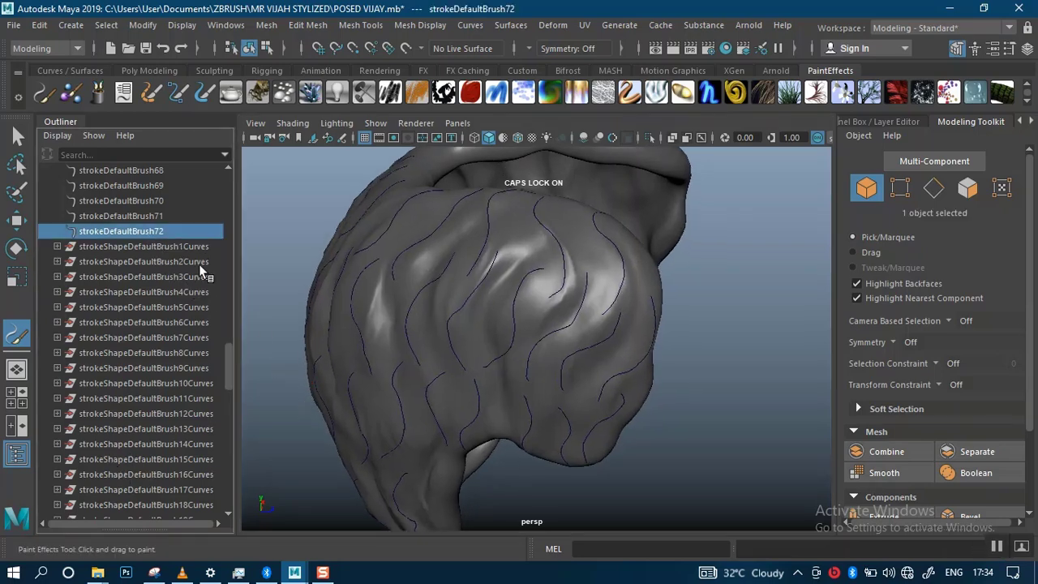
left_click_drag(227, 354, 232, 205)
left_click(150, 234, "shift")
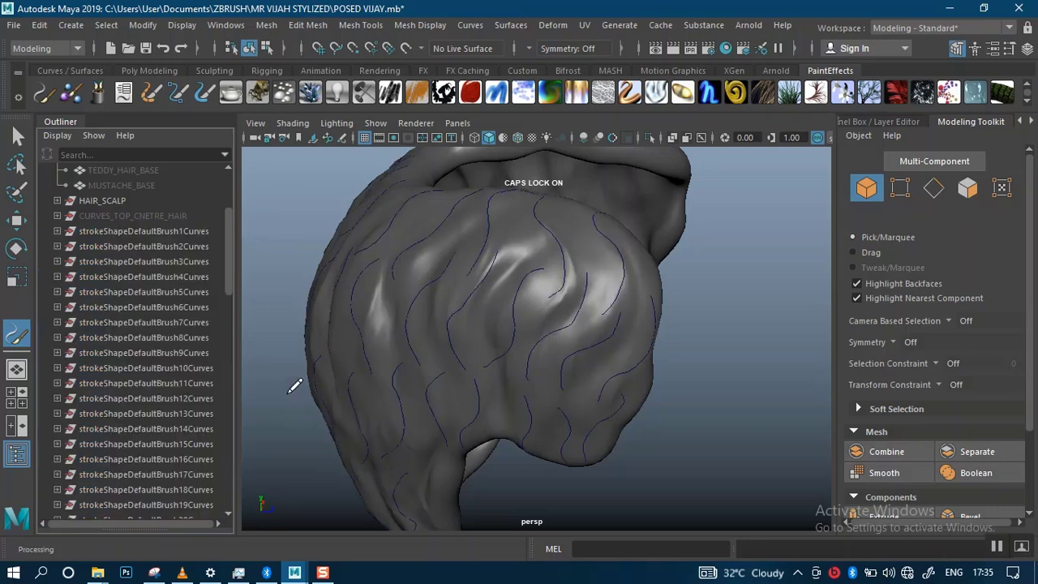
Step: Select all converted curves in the viewport, excluding the SIDE_HAIR_BASE mesh, and unparent them from their stroke groups
right_click_drag(321, 378, 338, 377, "alt")
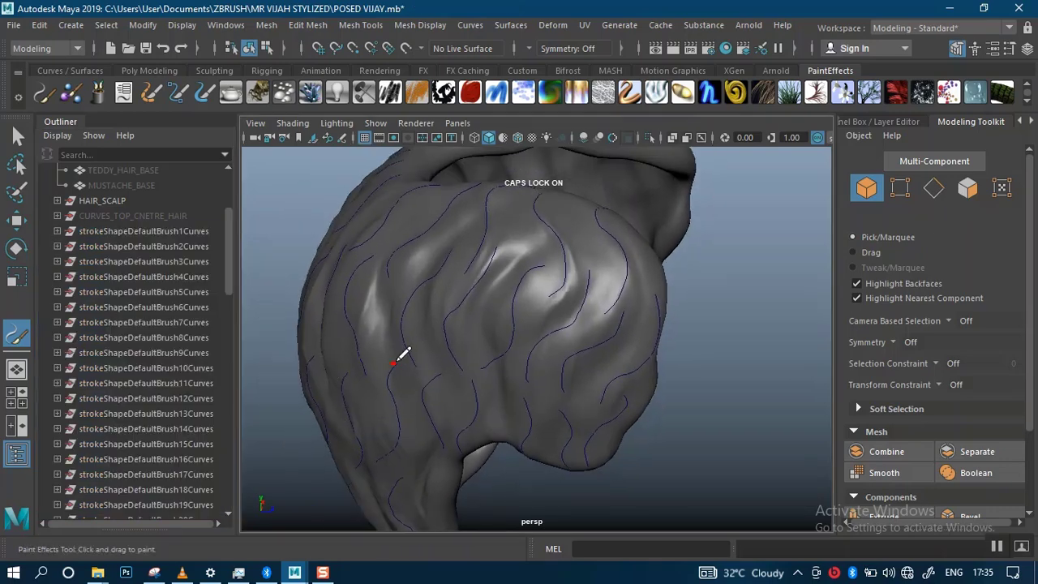
mouse_move(402, 359)
right_mouse_down("alt")
mouse_move(376, 304)
mouse_move(402, 259)
right_mouse_up("alt")
left_click(19, 138)
left_click_drag(381, 190, 631, 470)
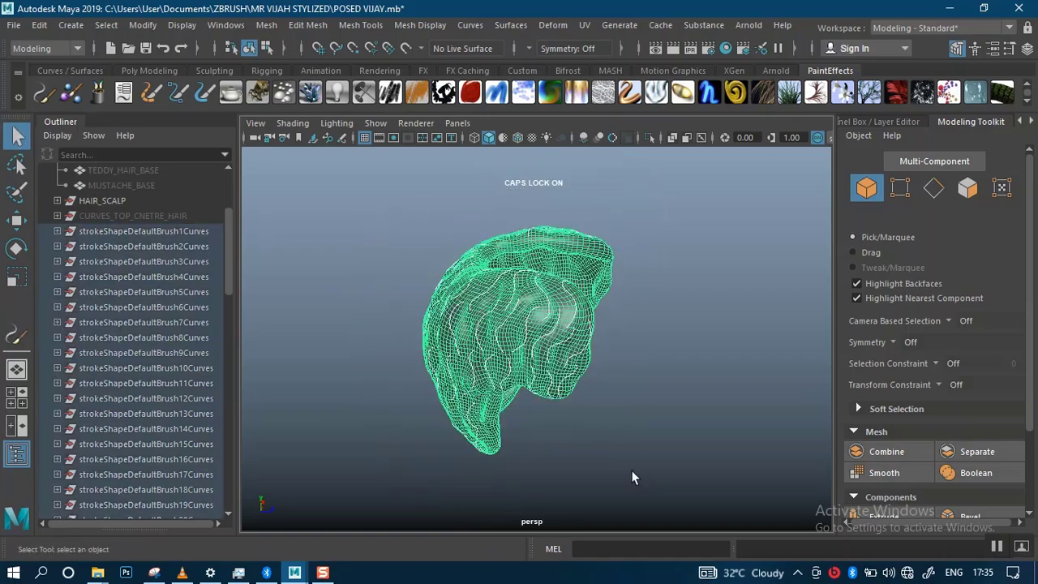
scroll(638, 368, "up", 4)
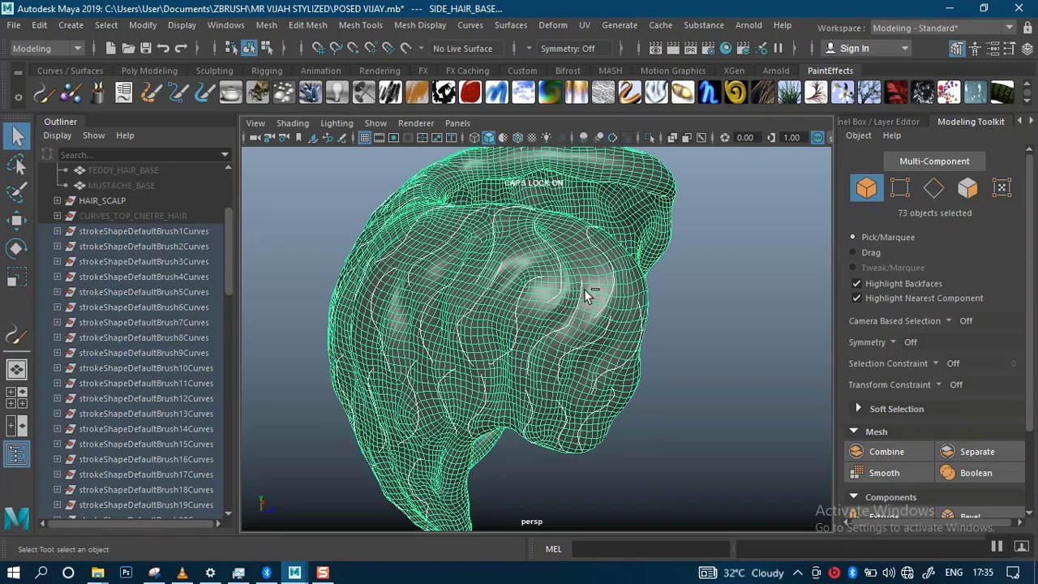
left_click(596, 316, "shift")
left_click_drag(666, 409, 645, 409, "alt")
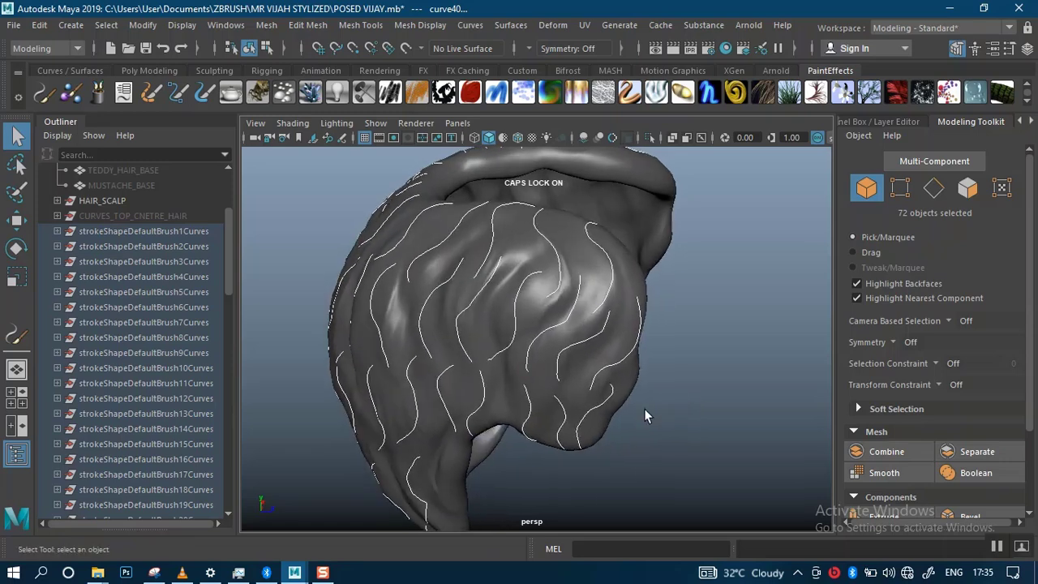
key("ctrl+d")
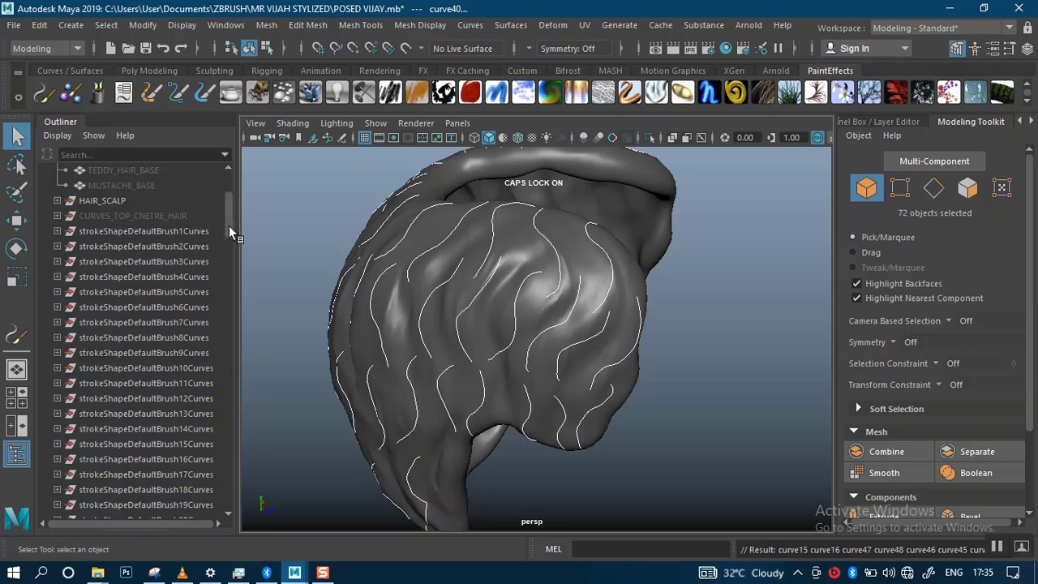
Step: Delete the emptied stroke groups from strokeShapeDefaultBrush1Curves to strokeShapeDefaultBrush72Curves, keeping the unparented curves
left_click_drag(230, 233, 235, 349)
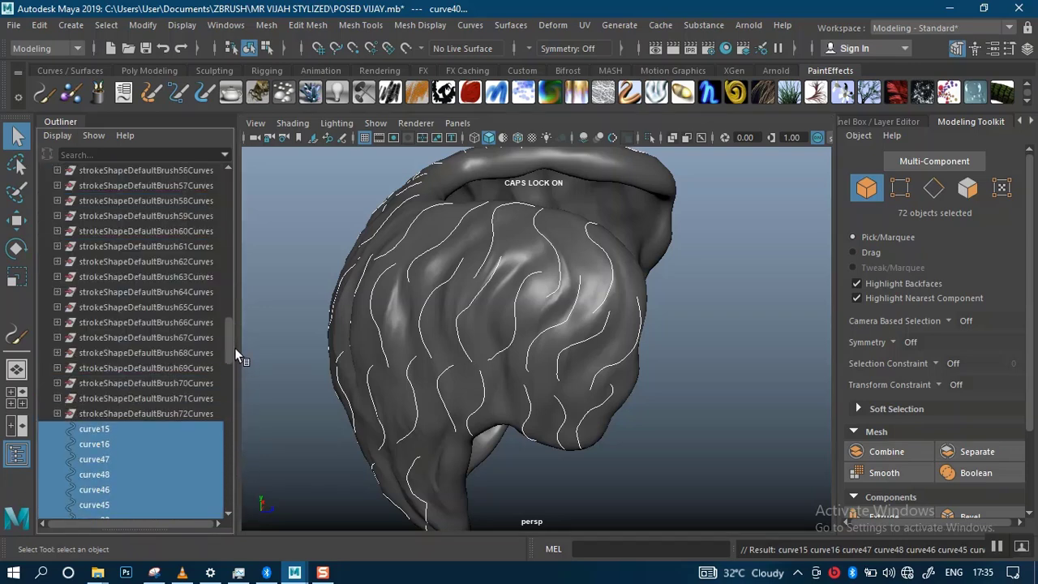
left_click(173, 400)
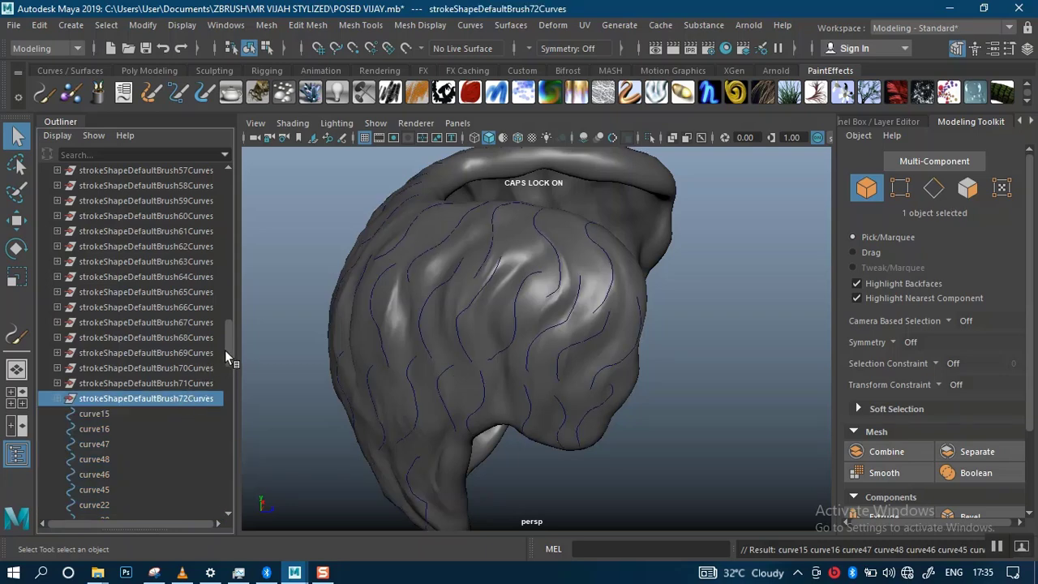
left_click(148, 71)
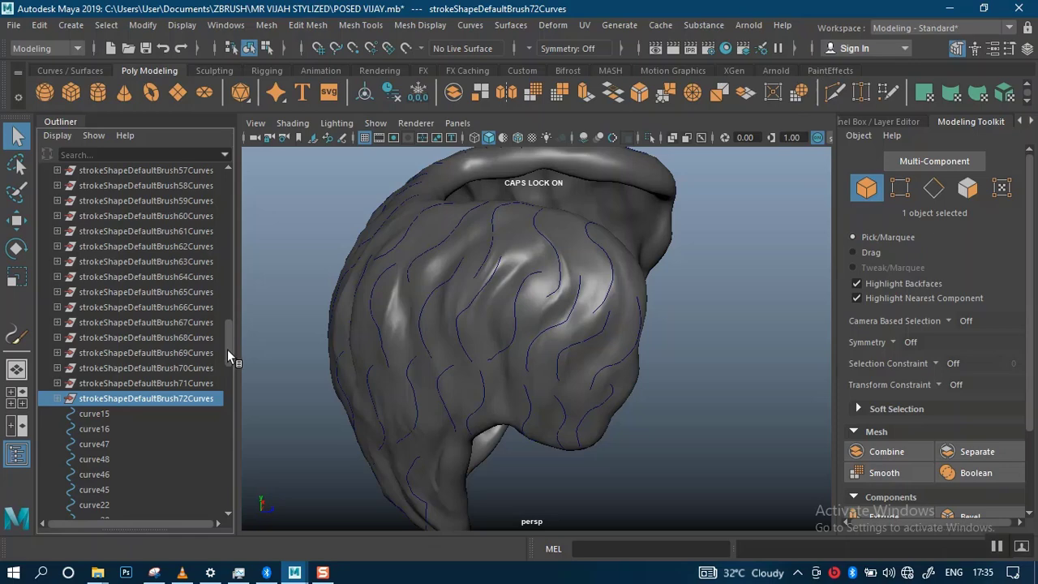
left_click_drag(227, 350, 232, 220)
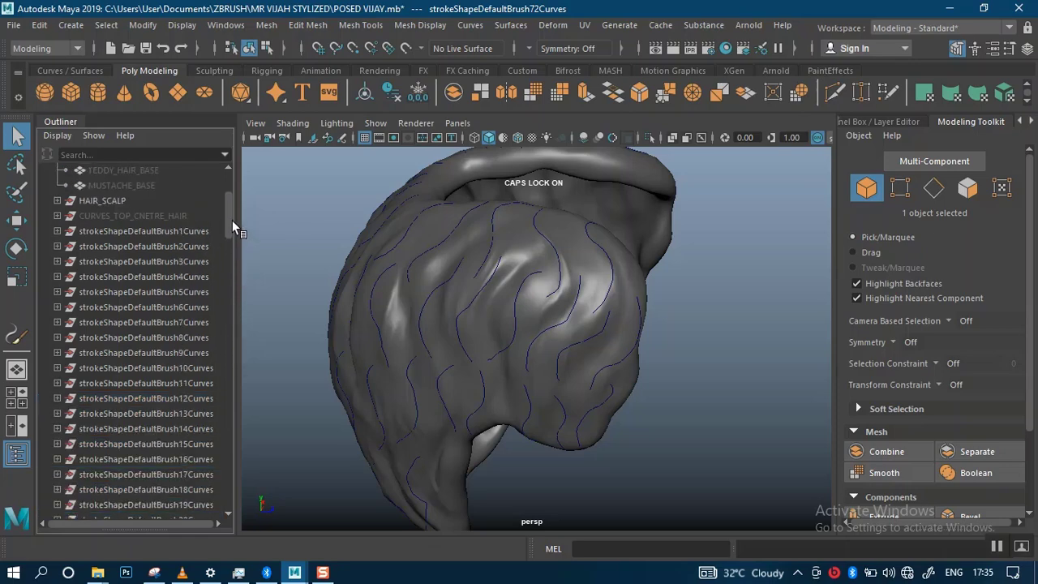
left_click(173, 234, "shift")
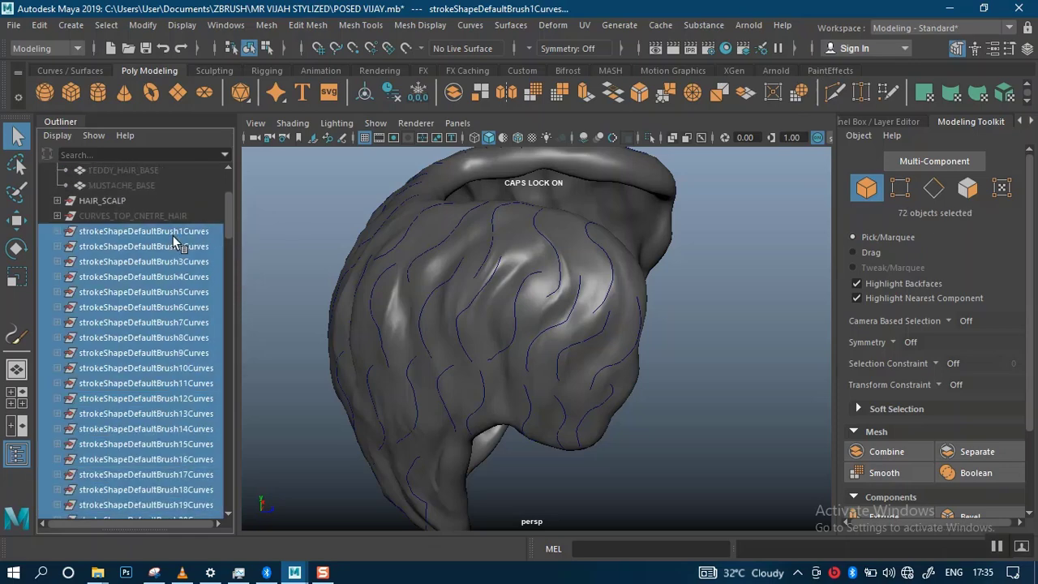
key("Delete")
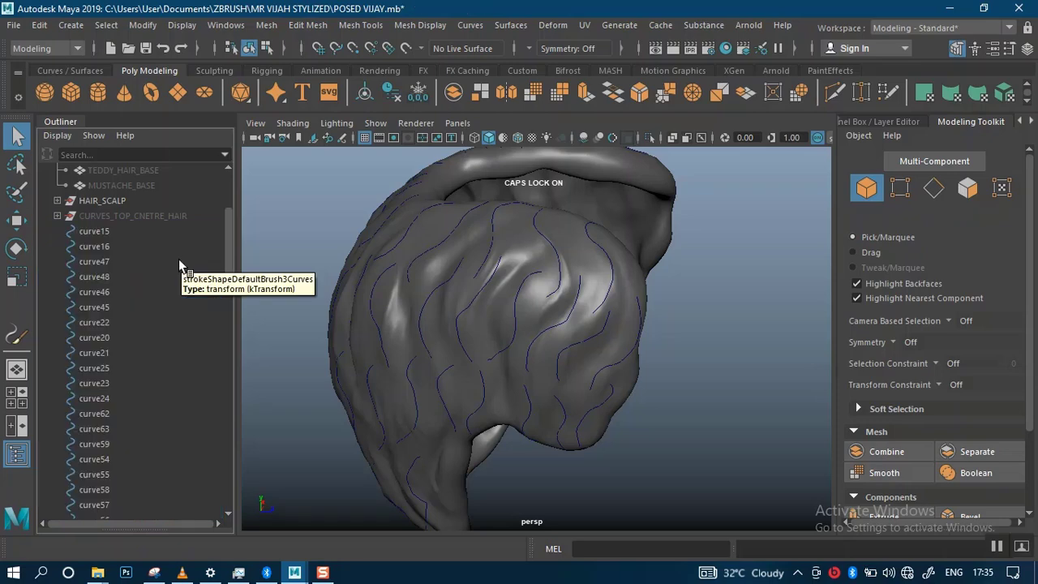
Step: Group all loose hair curves, from curve15 through curve40 in the Outliner list, into one group
right_click_drag(378, 298, 343, 233, "alt")
left_click_drag(343, 232, 452, 334, "alt")
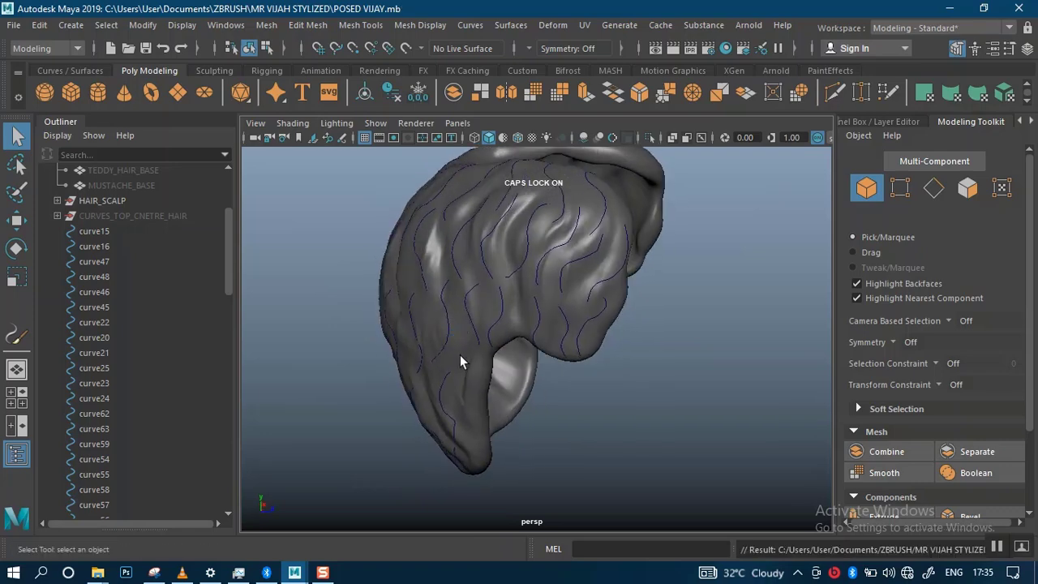
left_click(109, 234)
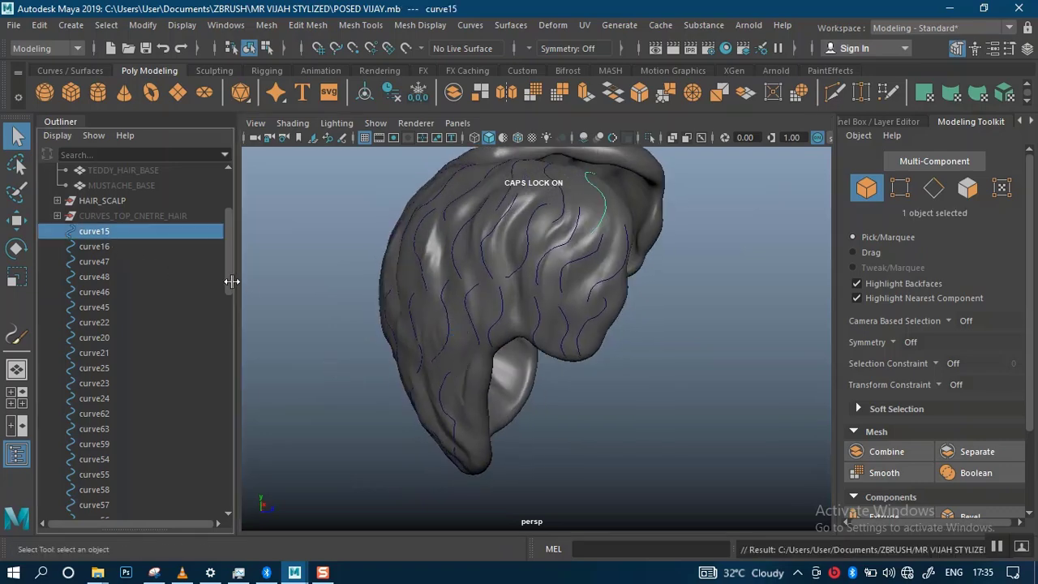
left_click_drag(229, 280, 234, 501)
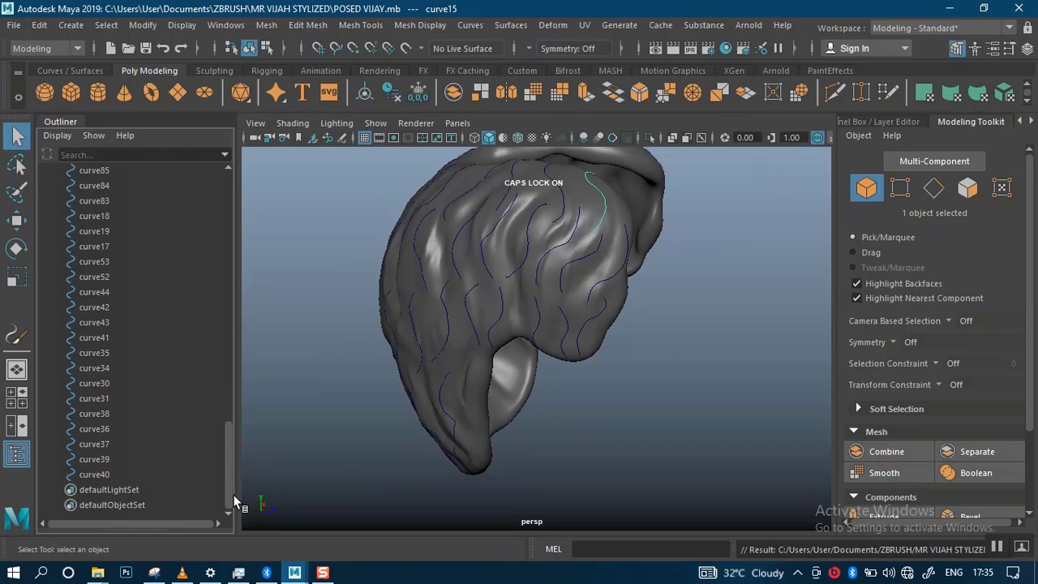
left_click(116, 475, "shift")
left_click_drag(412, 350, 382, 405, "alt")
key("ctrl+g")
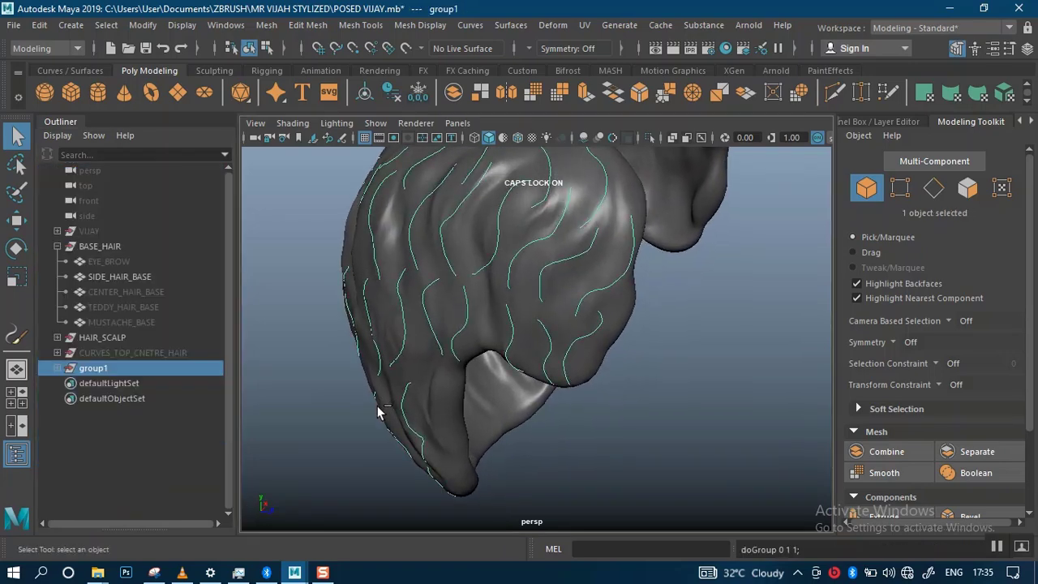
Step: Rename the new curve group to SIDE_HEAD_CURVE and save the scene
double_click(104, 371)
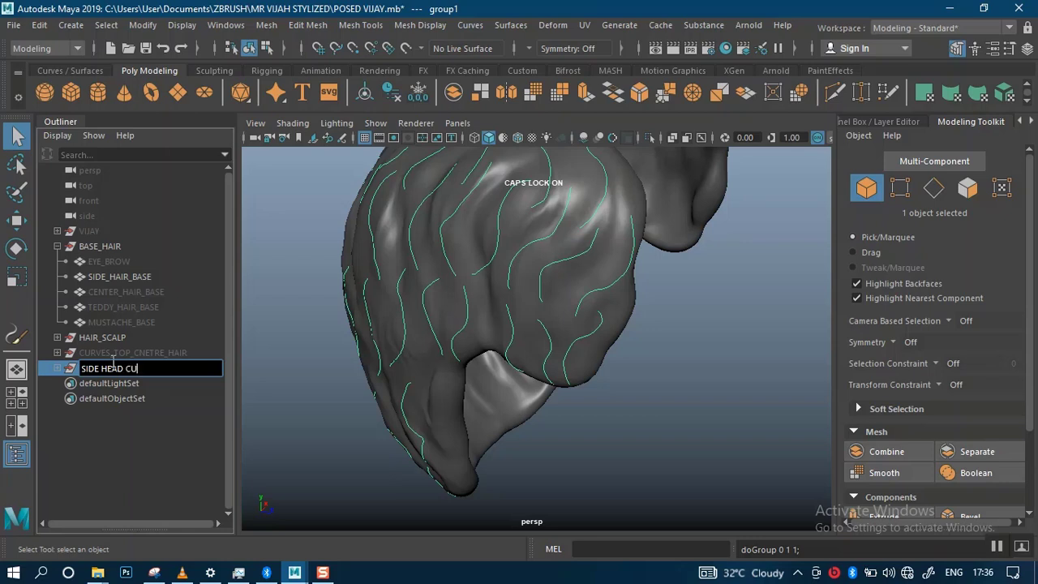
key("Return")
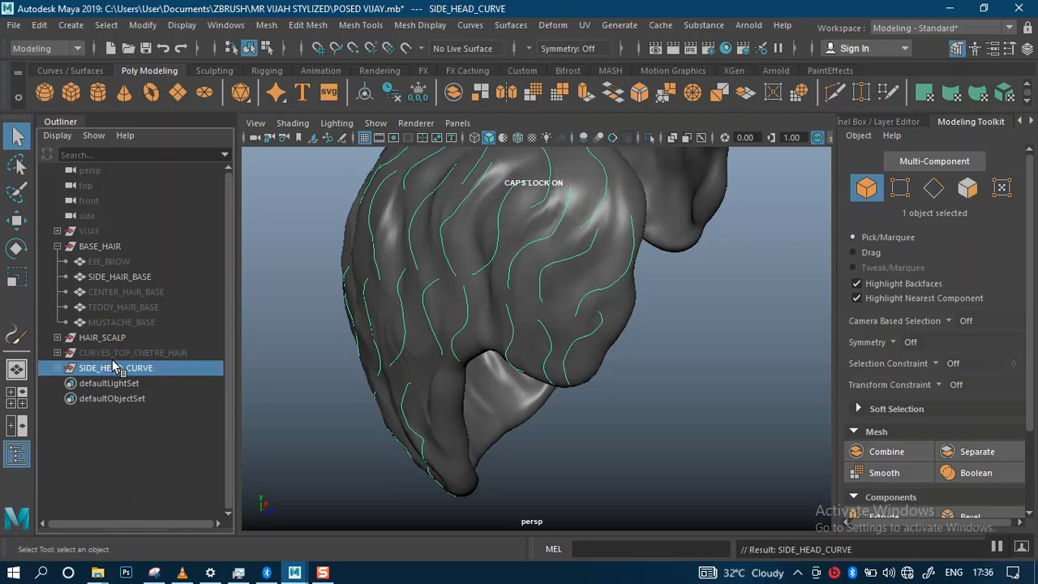
left_click_drag(378, 382, 372, 391, "alt")
key("ctrl+s")
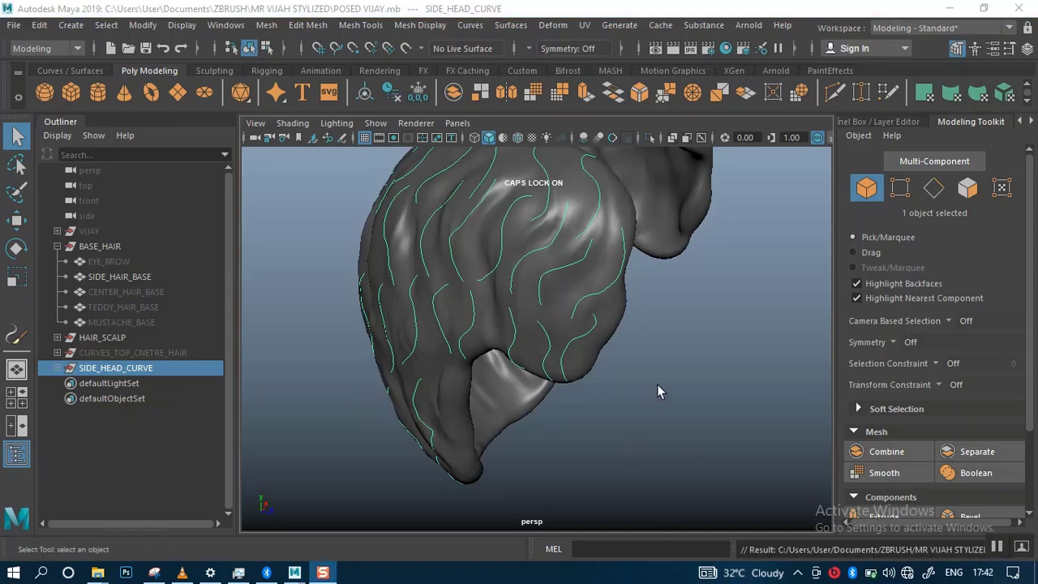
Step: Hide the SIDE_HAIR_BASE mesh and show the HEAD_SCALP mesh from the HAIR_SCALP group
right_click_drag(657, 384, 655, 417, "alt")
left_click_drag(655, 417, 575, 323, "alt")
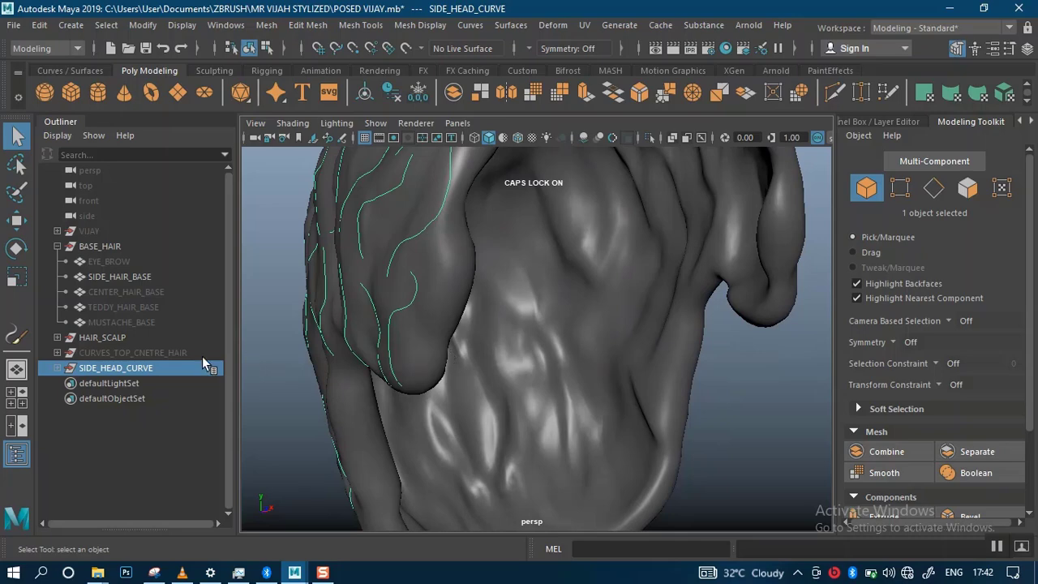
left_click(438, 333)
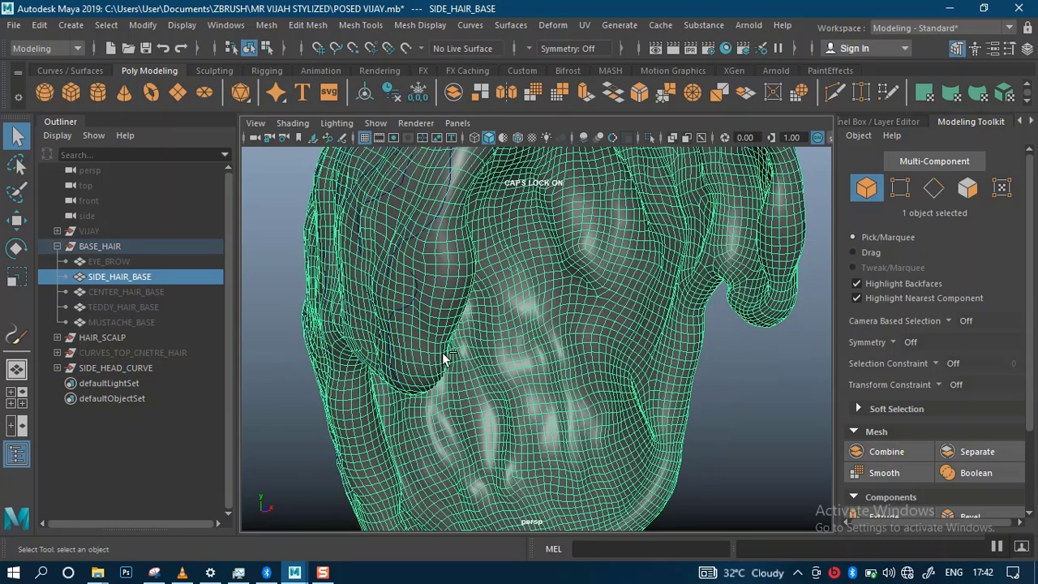
key("ctrl+h")
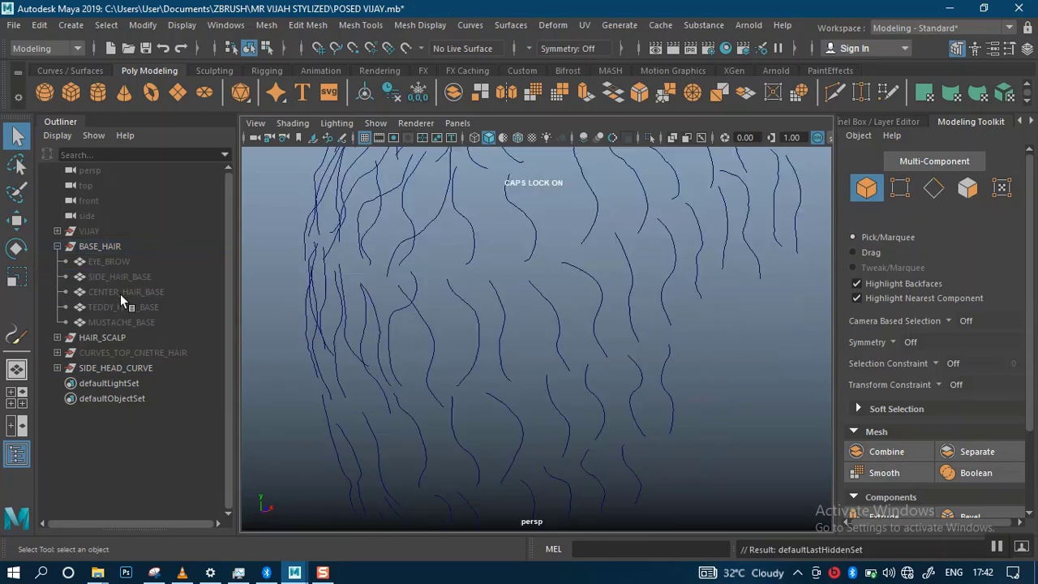
left_click(118, 337)
left_click(56, 337)
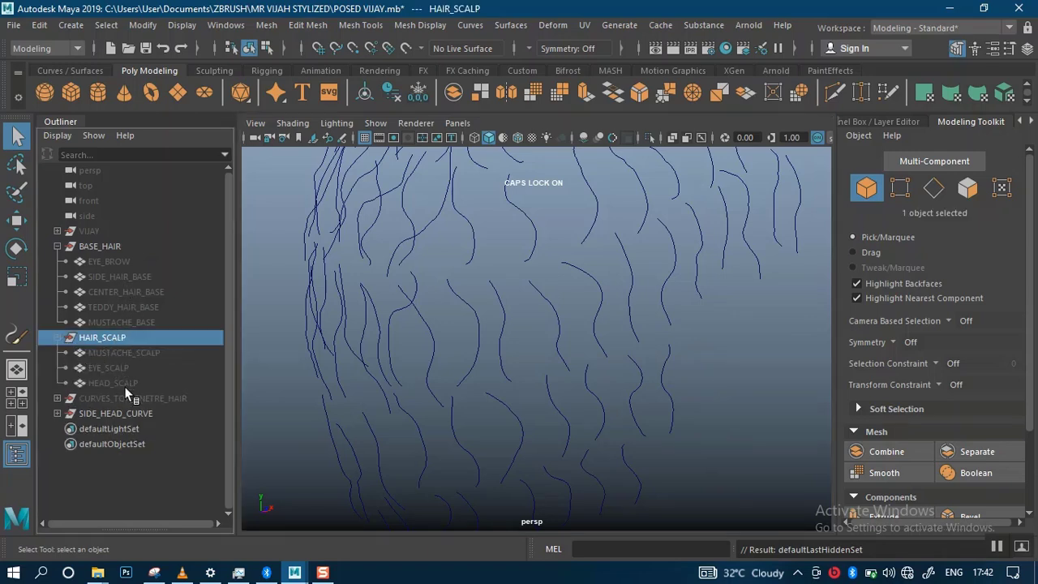
left_click(119, 382)
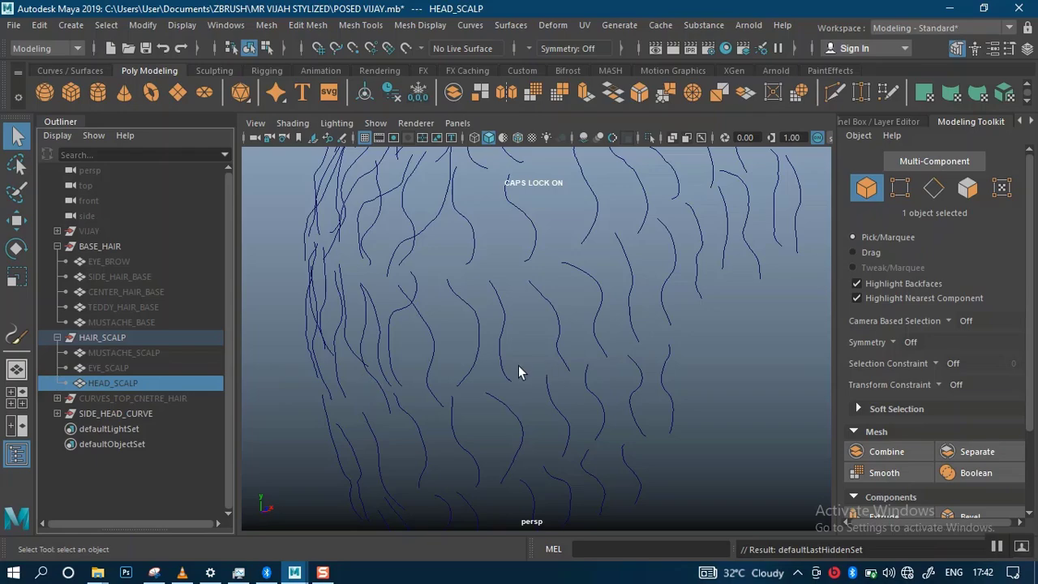
key("shift+h")
left_click(759, 348)
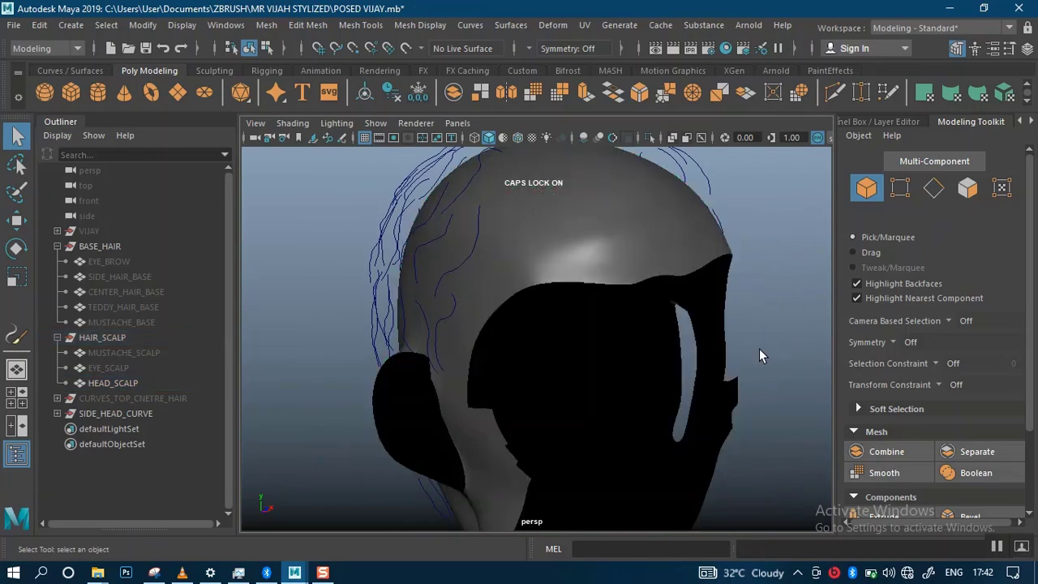
Step: Expand the SIDE_HEAD_CURVE group and rebuild its curves with the existing Rebuild settings
left_click_drag(542, 357, 509, 333, "alt")
scroll(509, 332, "up", 3)
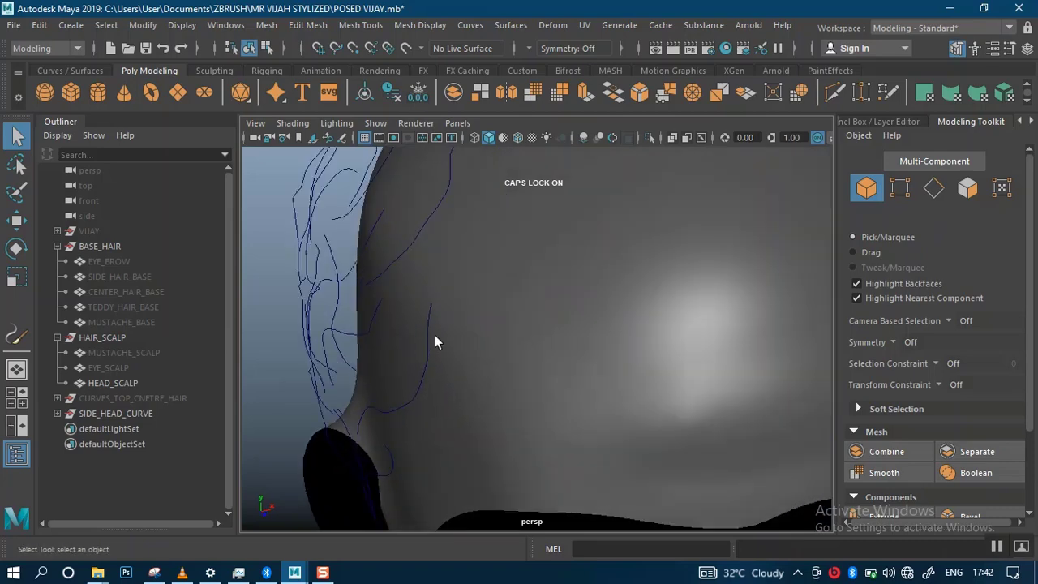
scroll(531, 376, "down", 5)
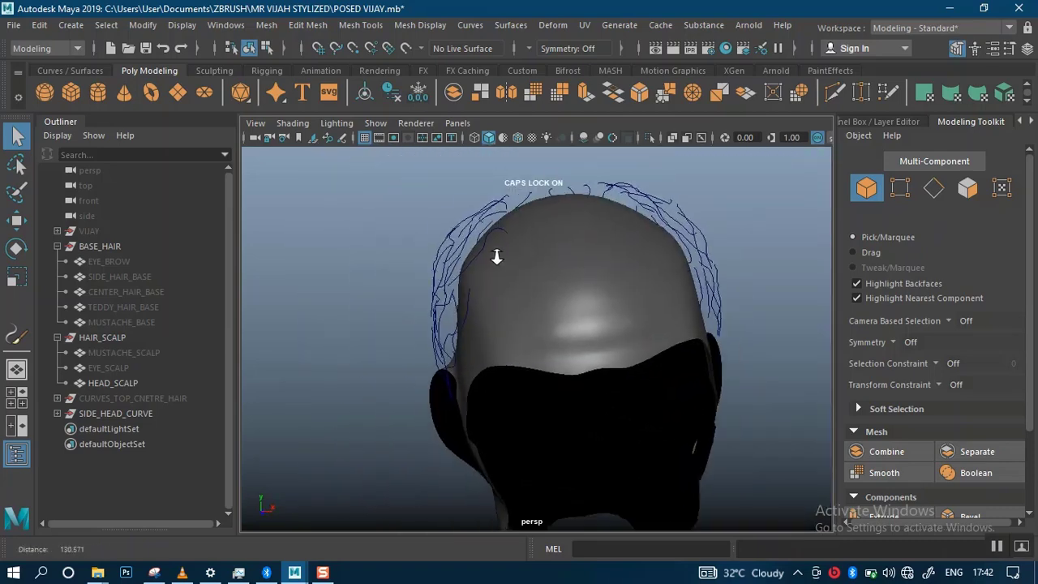
left_click(58, 414)
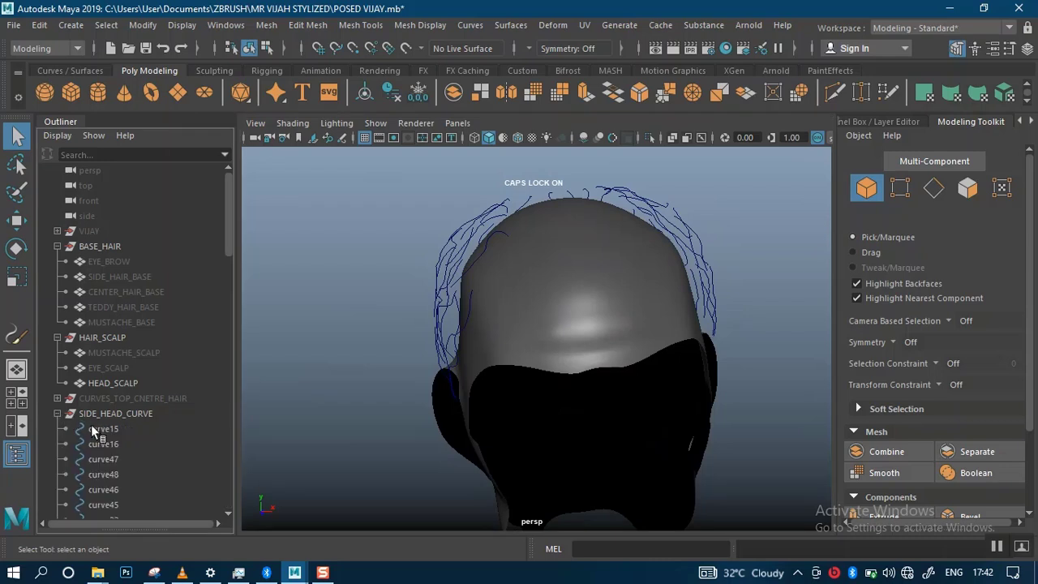
left_click(110, 426)
left_click(123, 412)
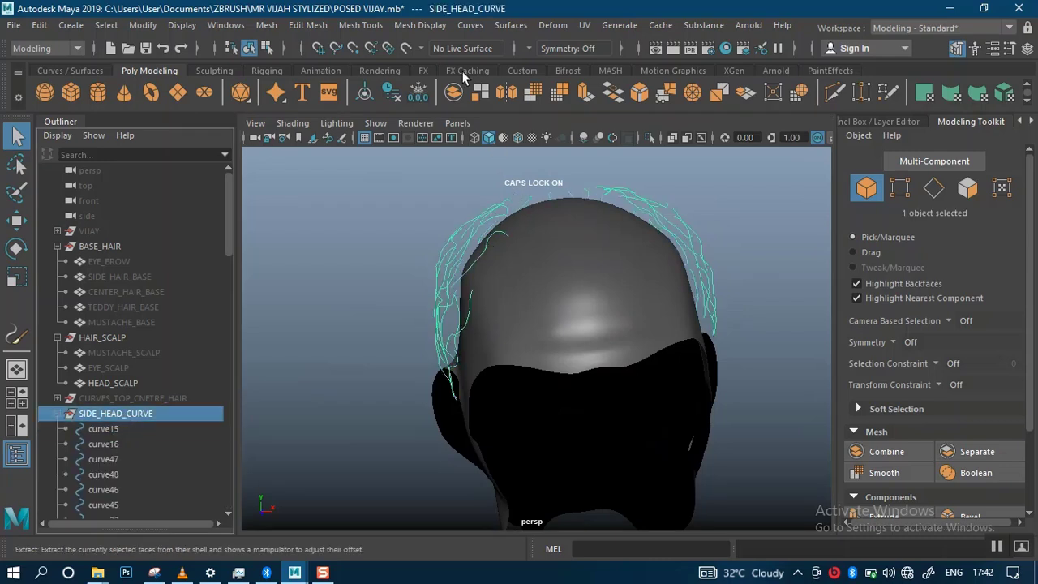
left_click(471, 25)
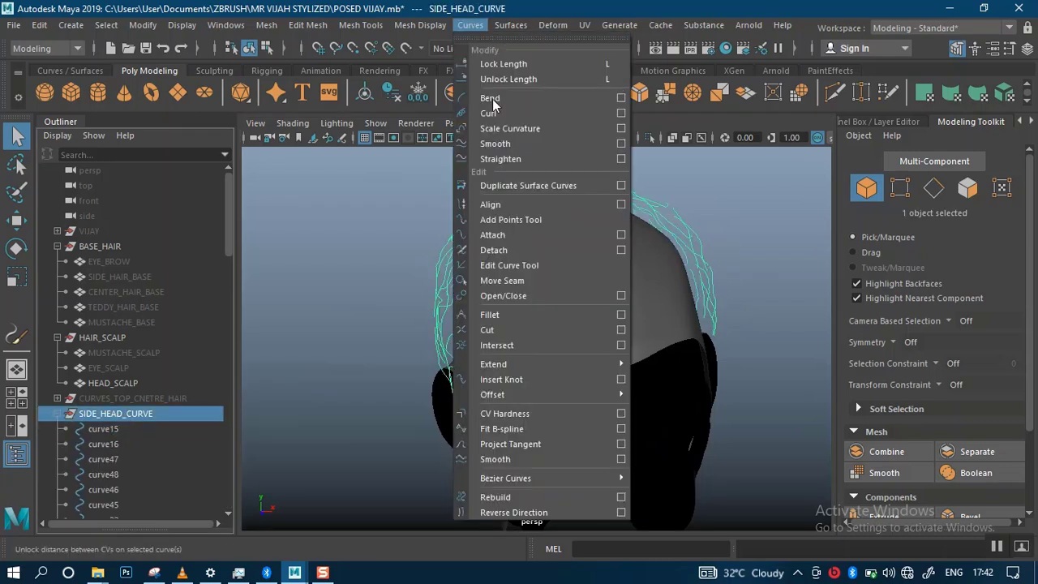
left_click(535, 496)
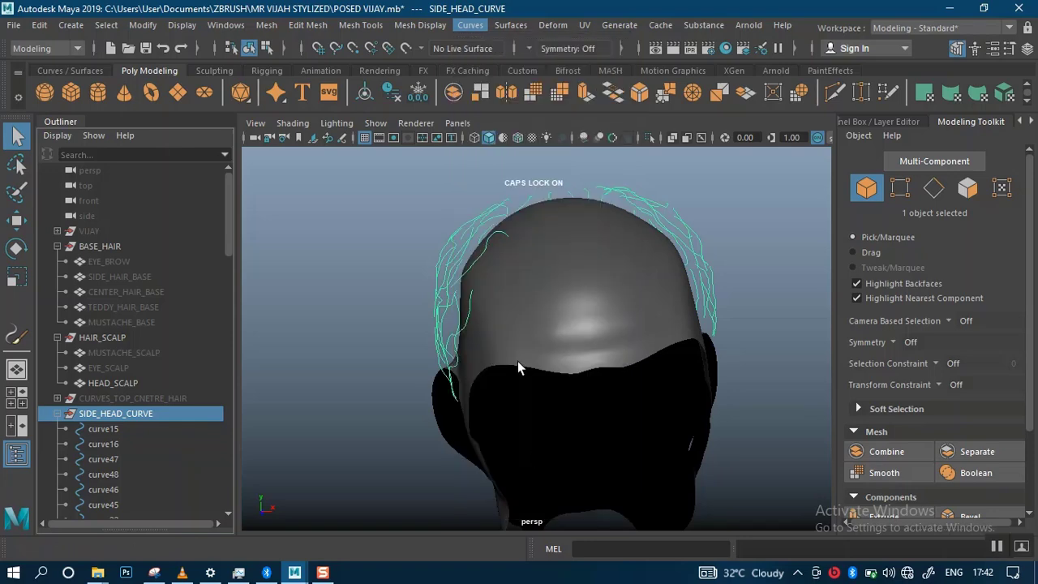
Step: Examine the rebuilt curves up close beside the scalp and check the points of a single curve
right_click_drag(438, 263, 454, 408, "alt")
middle_click_drag(406, 258, 441, 355, "alt")
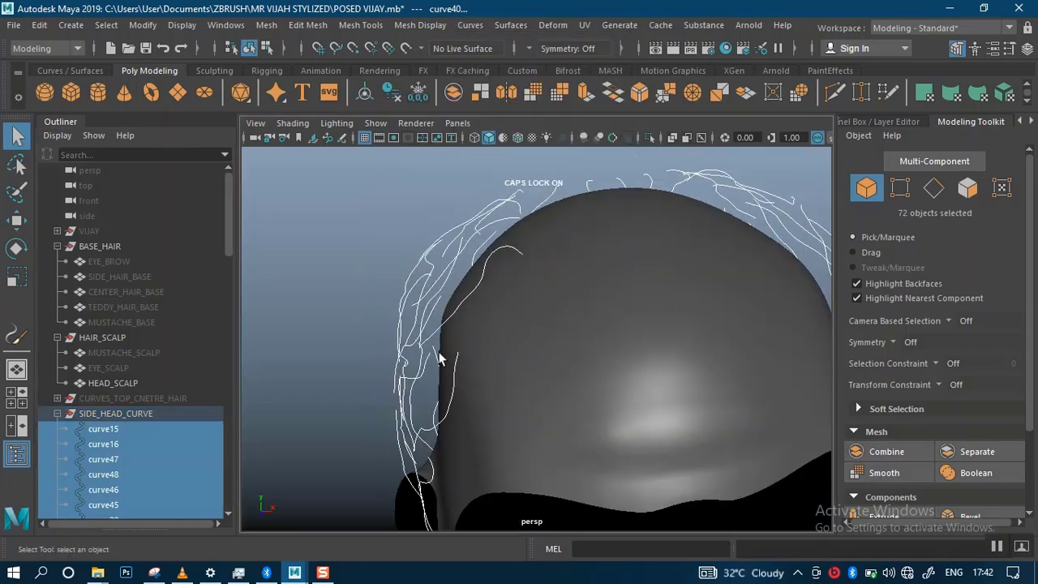
right_click_drag(440, 355, 458, 381, "alt")
left_click_drag(301, 300, 327, 267, "alt")
left_click(412, 238)
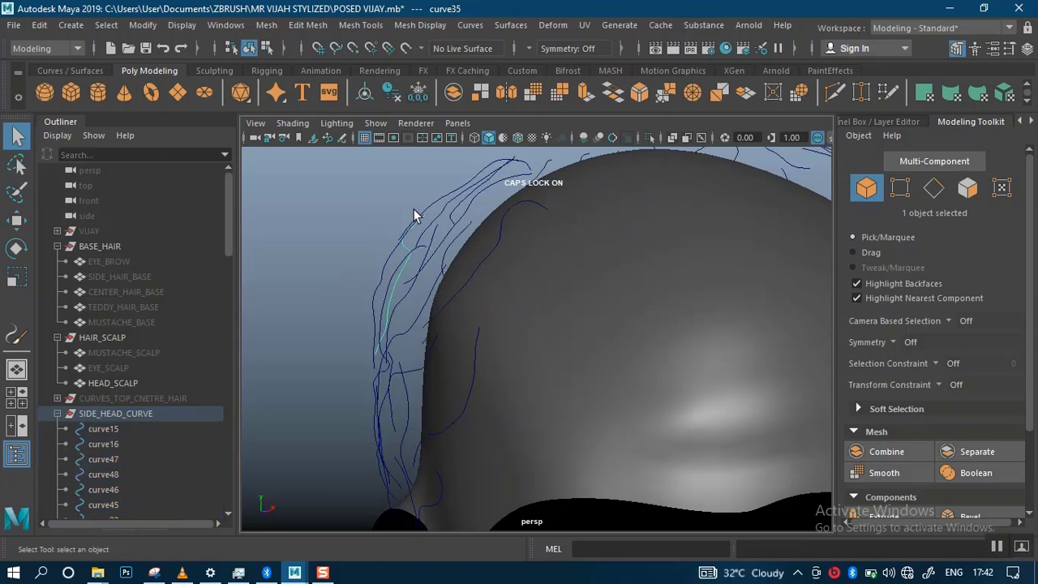
left_click(434, 201)
left_click(439, 198)
right_click(438, 199)
right_click_drag(439, 198, 438, 388)
left_click_drag(438, 396, 413, 358, "alt")
right_click_drag(413, 358, 385, 254, "alt")
Step: Rebuild all curves in the SIDE_HEAD_CURVE group uniformly with 8 spans and 3 Cubic degree
left_click(149, 416)
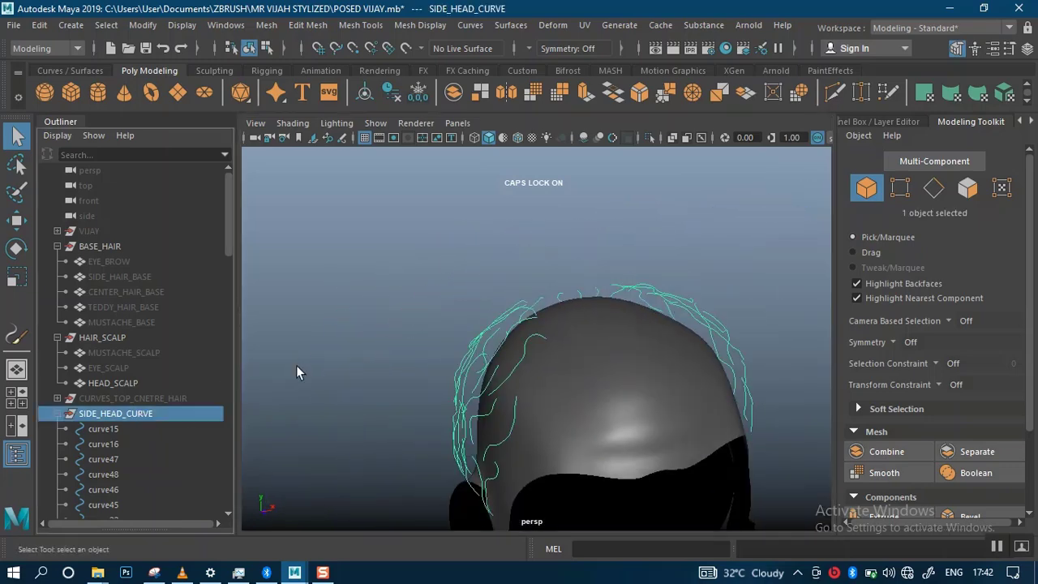
left_click(470, 25)
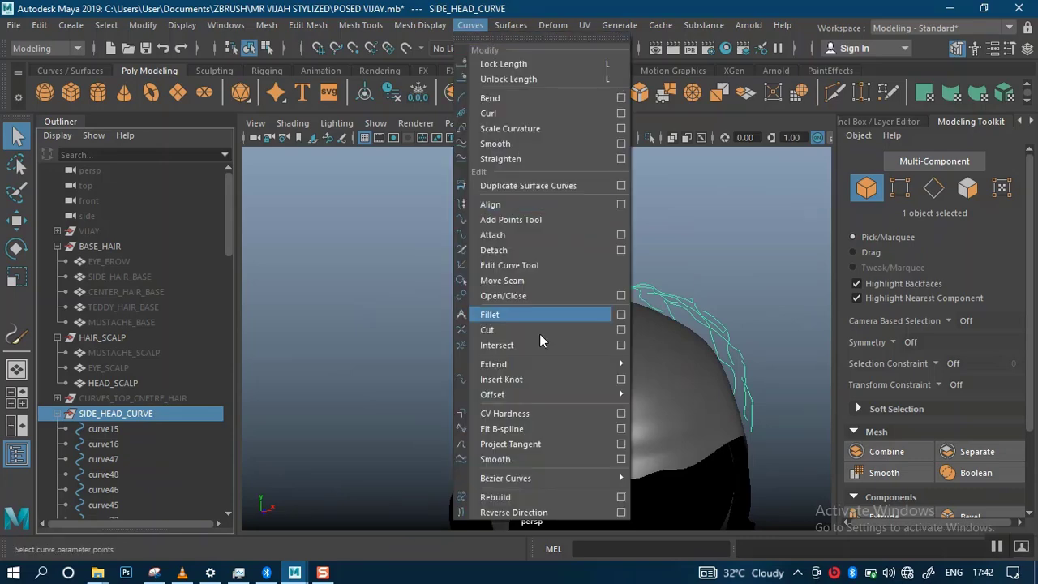
left_click(620, 497)
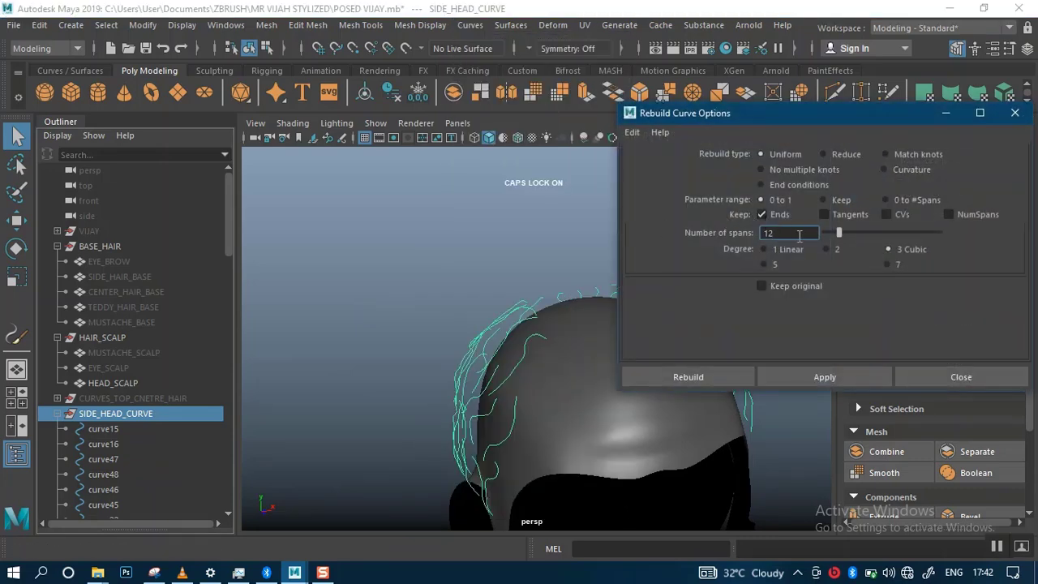
type("8")
key("Return")
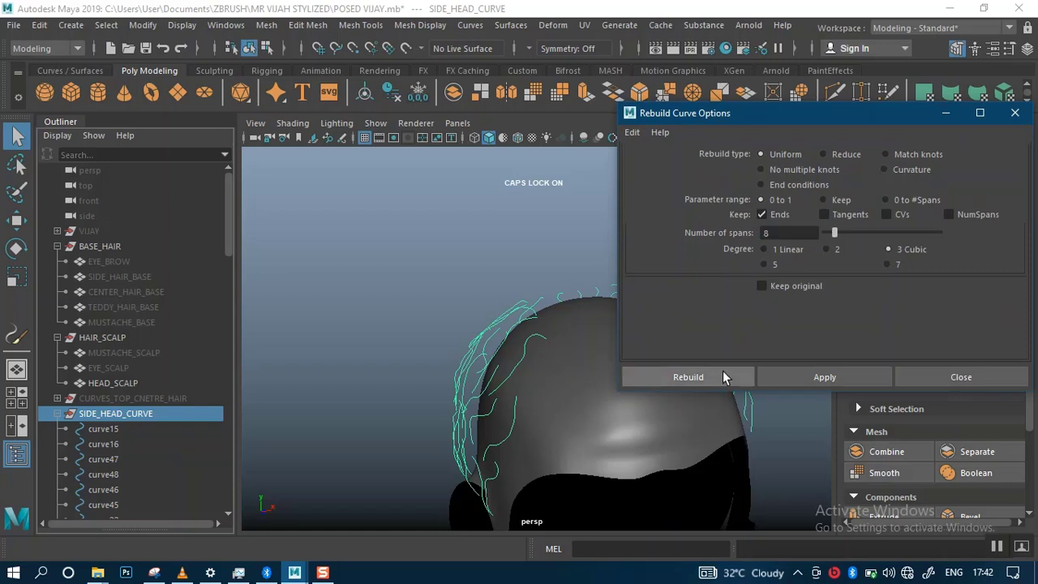
left_click(643, 386)
Step: Inspect one curve of the 8-span rebuild up close and compare the curves' shapes around the scalp's side
scroll(486, 280, "up", 3)
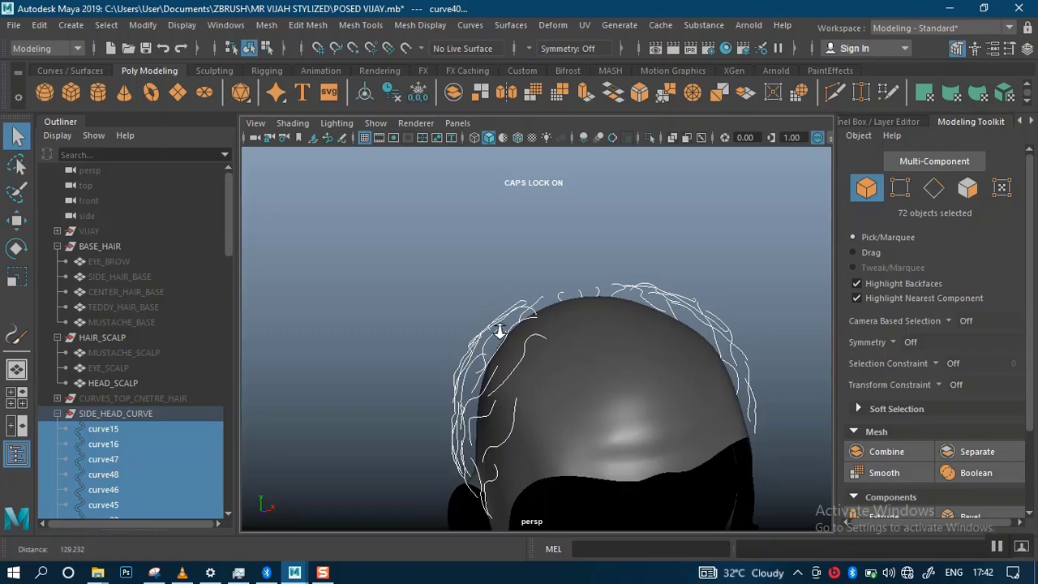
left_click(474, 258)
scroll(492, 324, "up", 2)
left_click(462, 329)
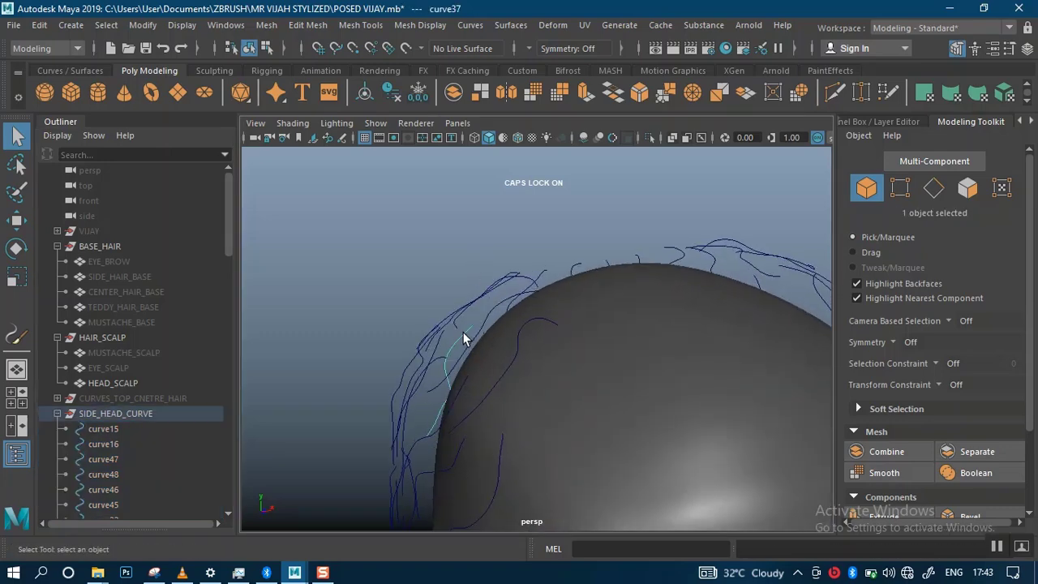
right_click_drag(467, 334, 455, 251)
left_click_drag(487, 308, 431, 263, "alt")
scroll(444, 371, "up", 6)
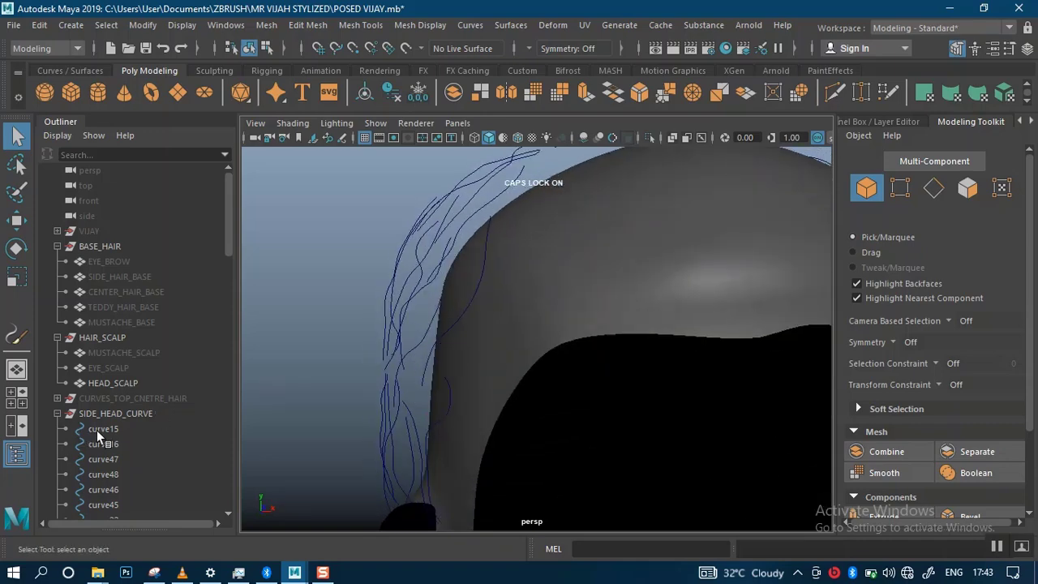
Step: Move the upper end edit point of curve15 in the SIDE_HEAD_CURVE group down into the head scalp
left_click(102, 428)
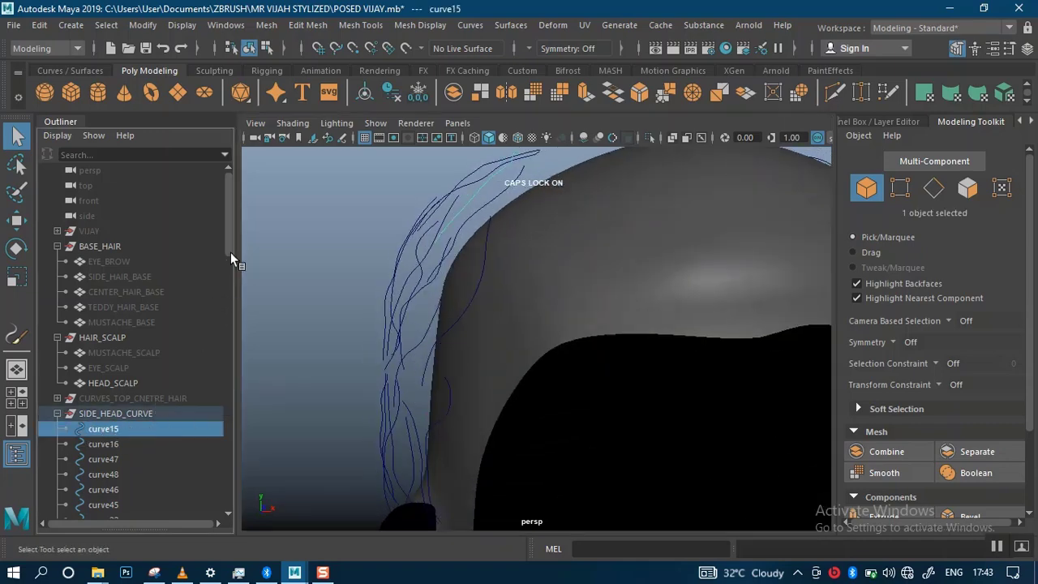
scroll(230, 268, "down", 5)
scroll(412, 280, "down", 4)
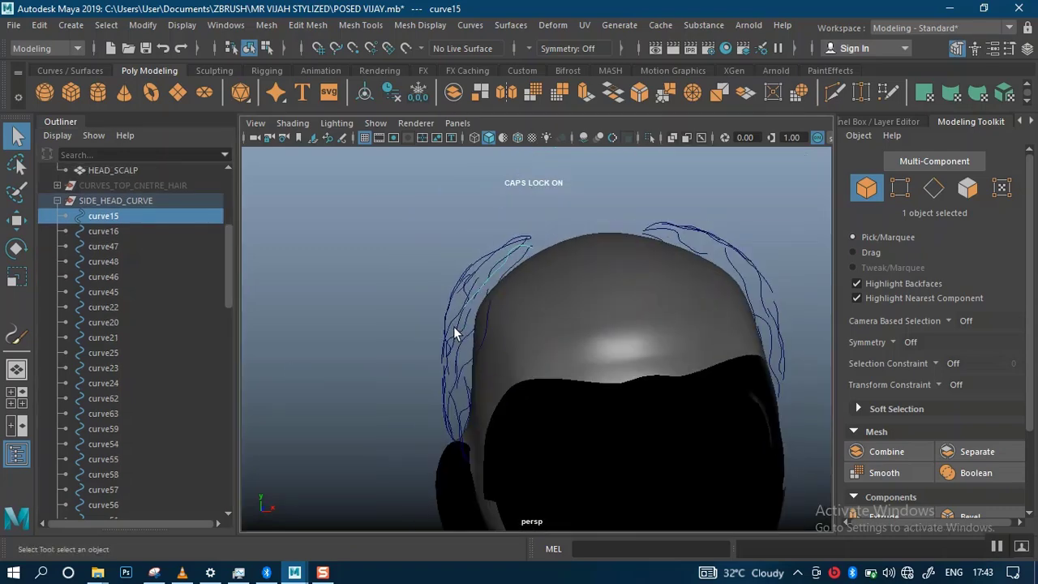
key("f")
left_click_drag(545, 370, 630, 416, "alt")
right_click(594, 337)
left_click(595, 237)
key("w")
scroll(492, 334, "down", 2)
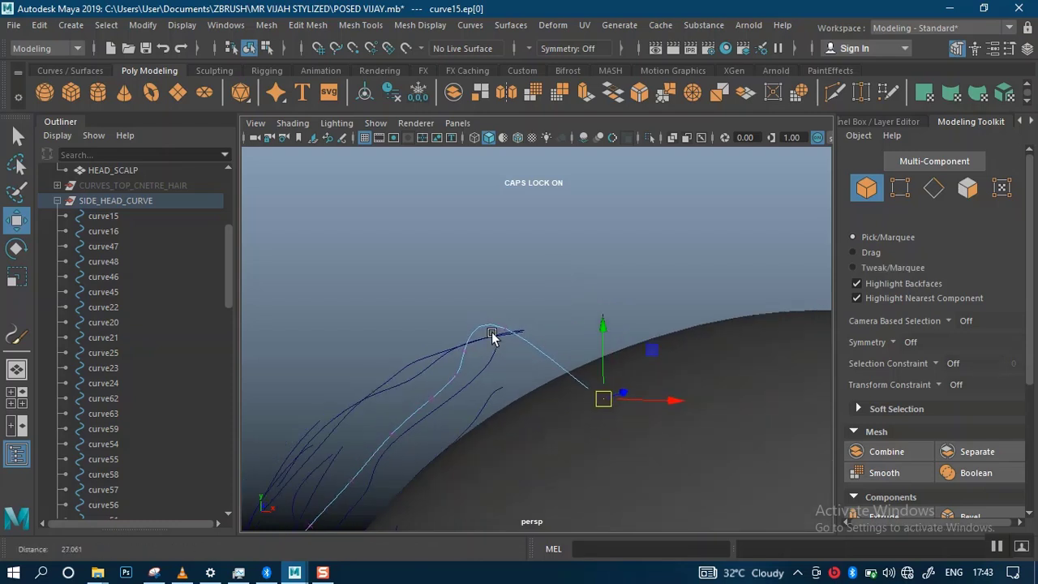
scroll(492, 333, "down", 1)
Step: Switch curve16 to edit points and move its upper end point inward so it sinks into the scalp
left_click(104, 231)
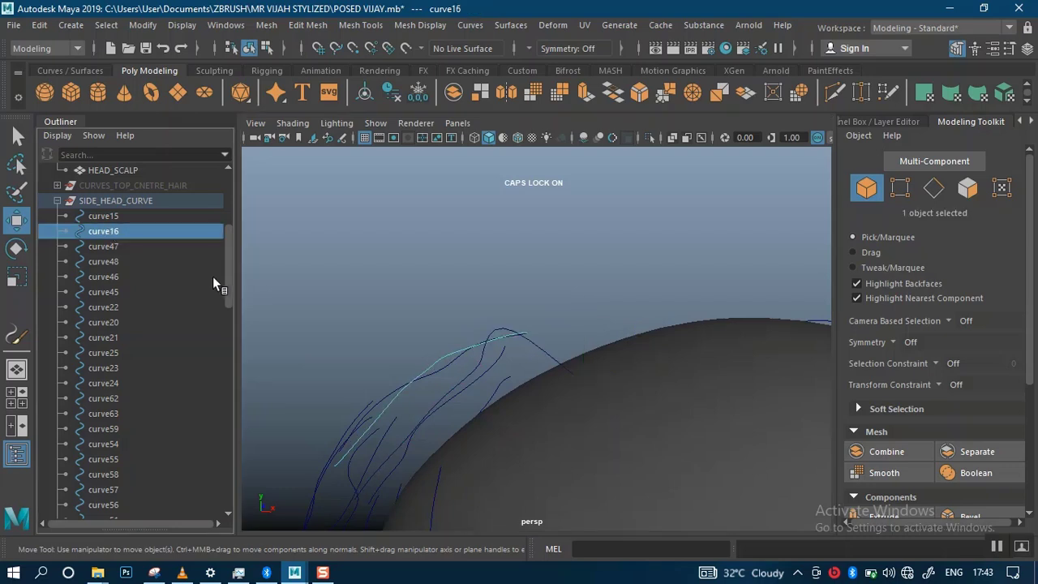
left_click_drag(507, 351, 503, 397, "alt")
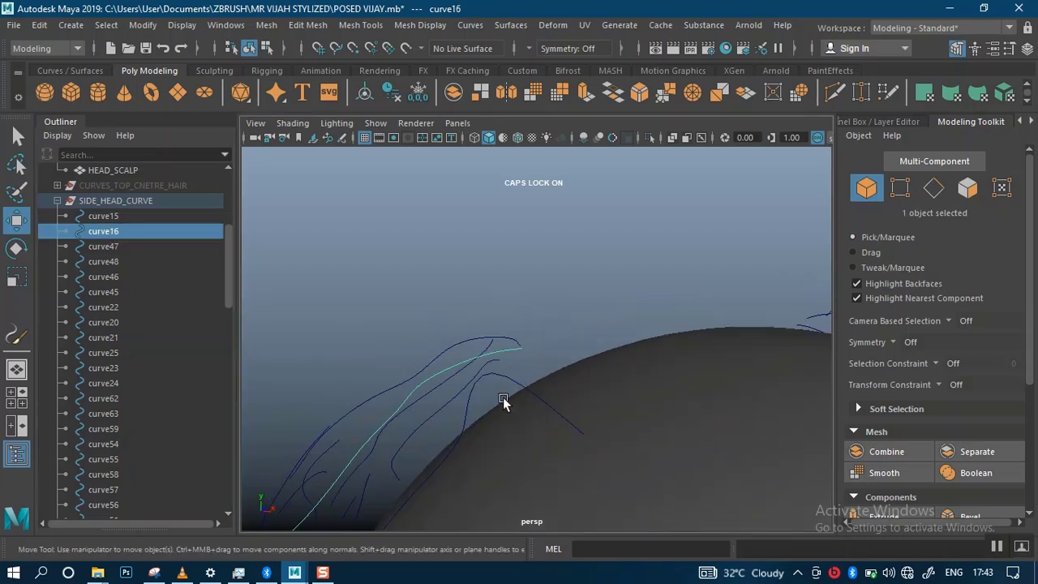
right_click_drag(511, 351, 510, 235)
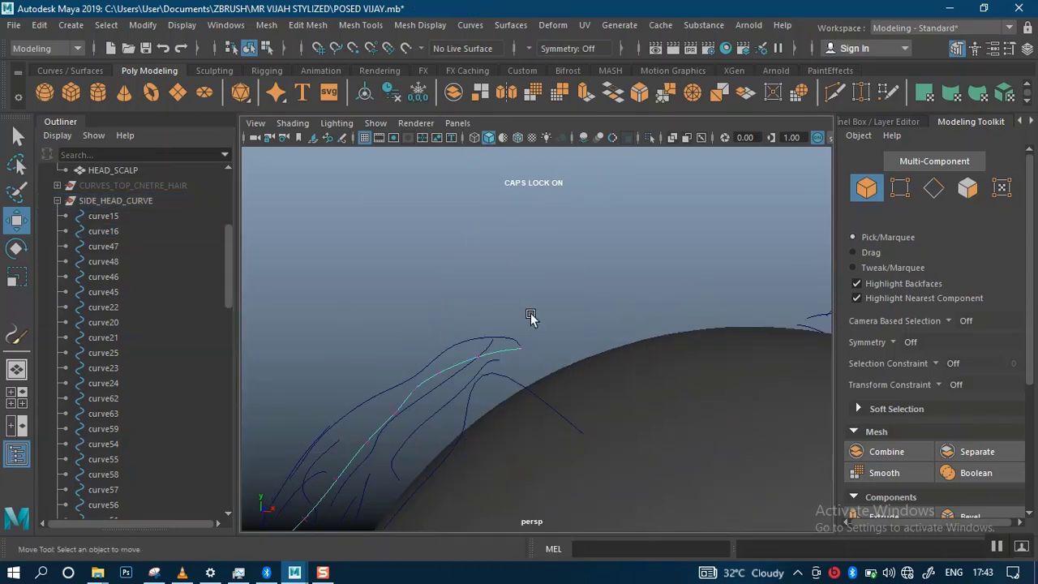
left_click(519, 345)
left_click_drag(520, 348, 564, 396)
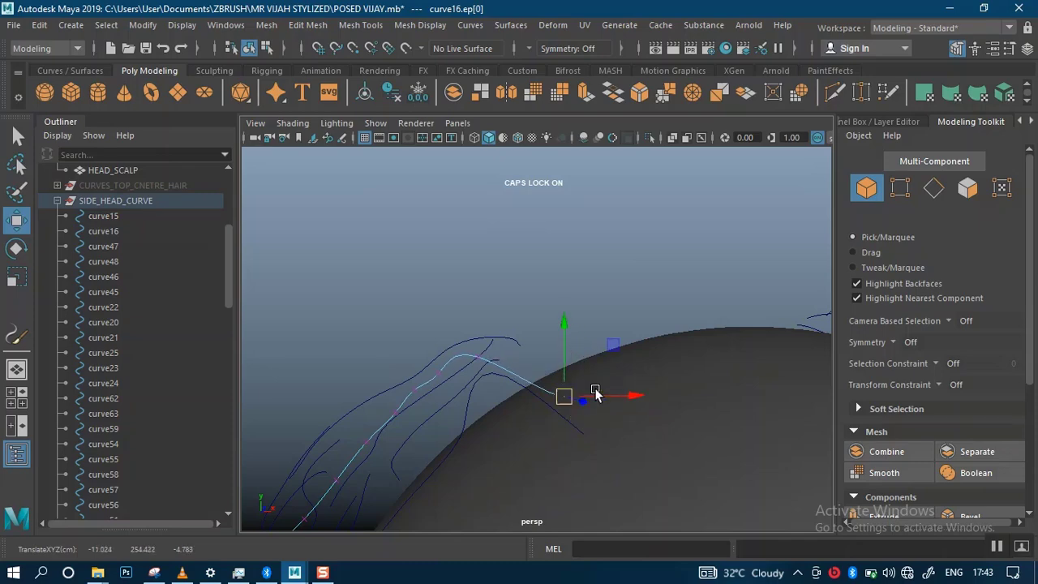
left_click_drag(579, 360, 554, 394, "alt")
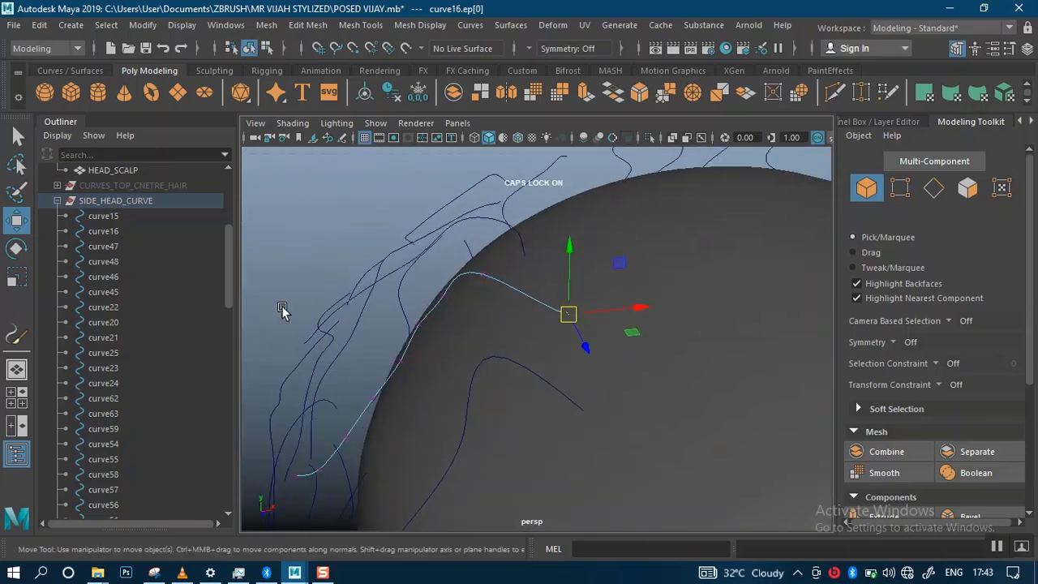
Step: Frame curve47 and move its upper end edit point sideways into the scalp above the ear
left_click(97, 246)
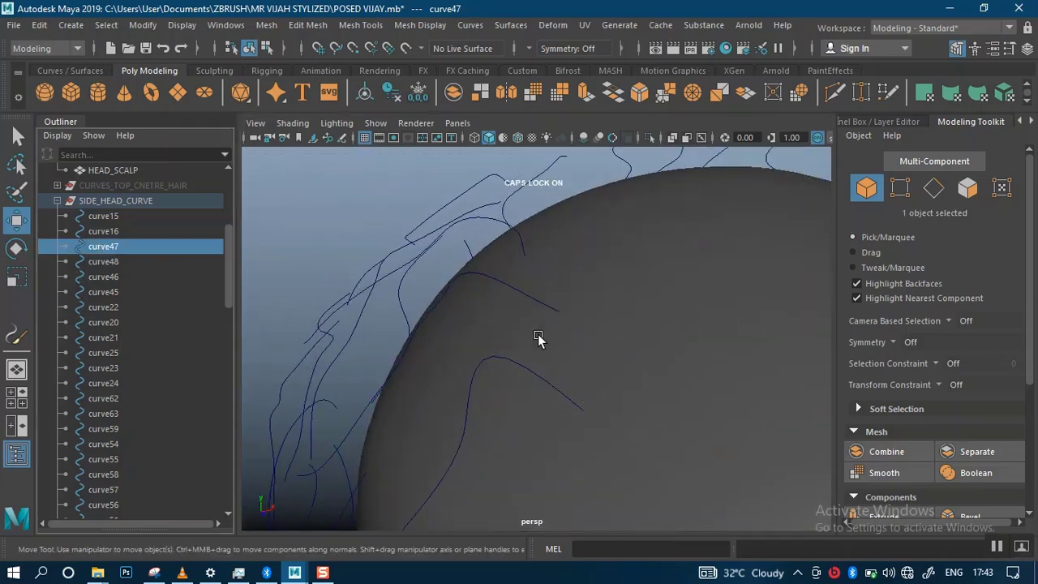
key("f")
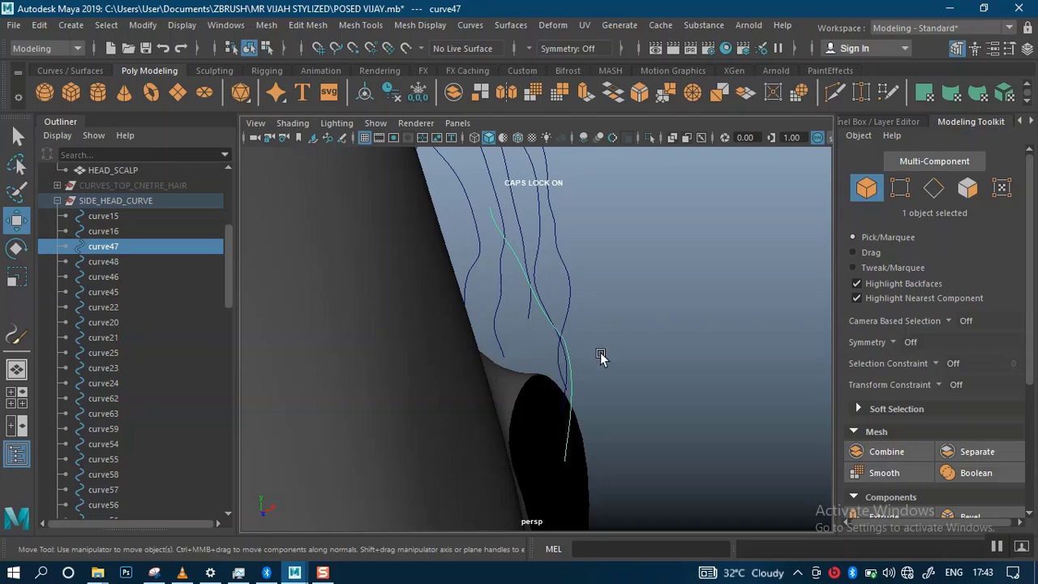
left_click_drag(600, 356, 560, 349, "alt")
middle_click_drag(532, 268, 526, 362, "alt")
left_click_drag(525, 367, 508, 317, "alt")
right_click(507, 317)
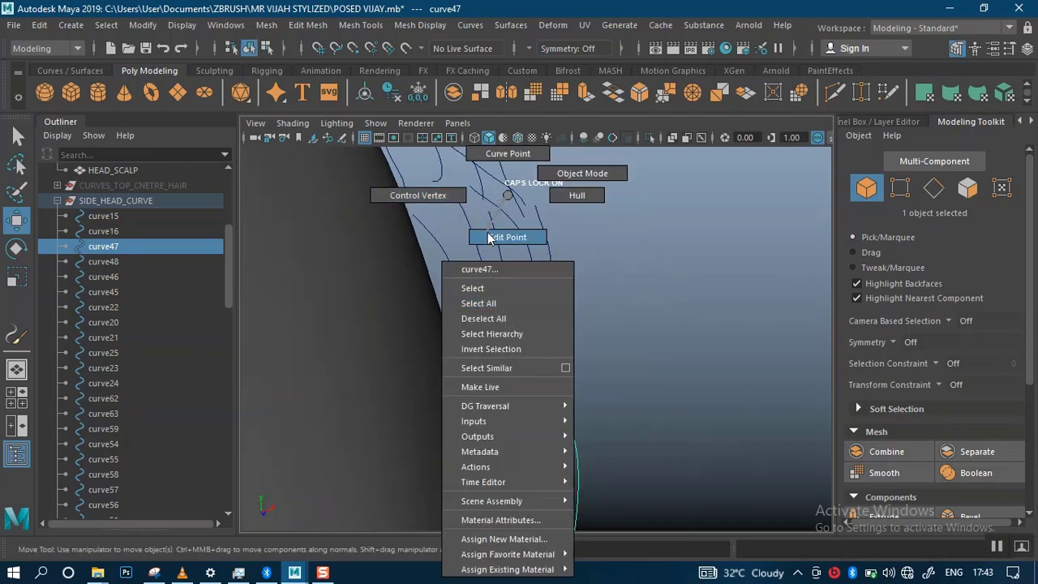
left_click(490, 238)
left_click(498, 305)
left_click_drag(556, 301, 482, 327)
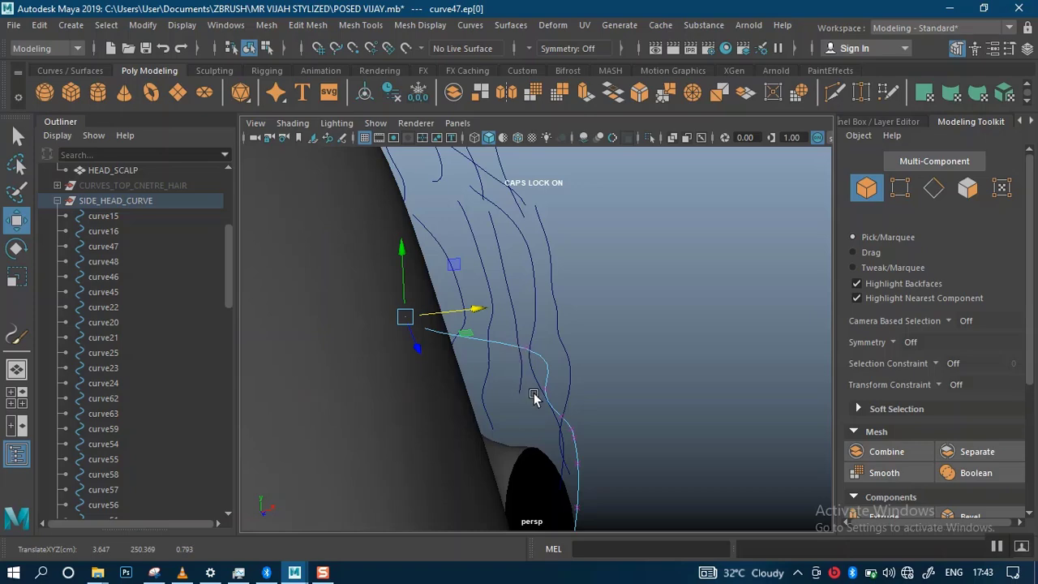
left_click_drag(538, 394, 575, 305, "alt")
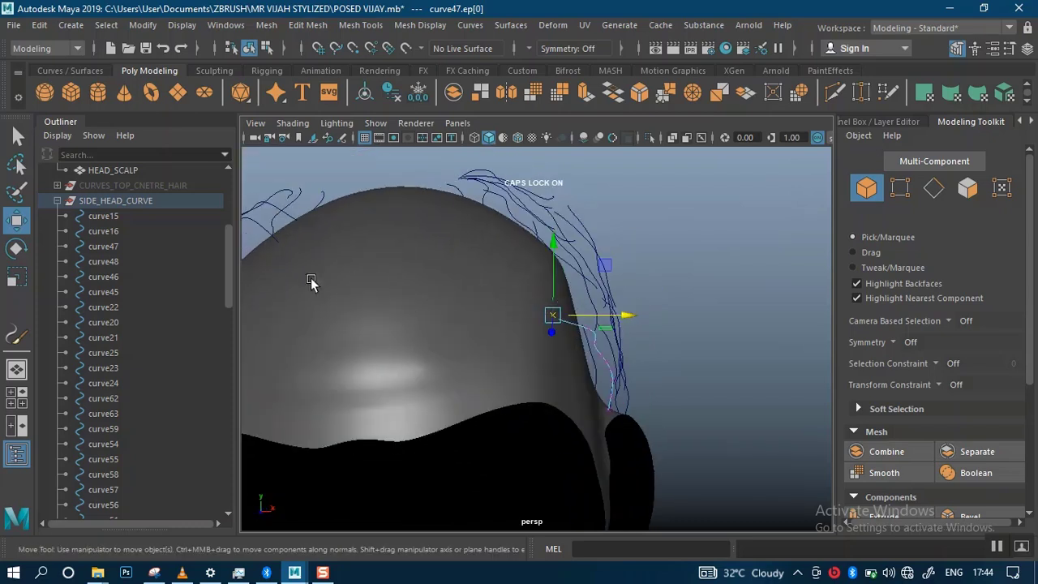
Step: Select curve48 and pull its upper end edit point along one axis into the scalp surface
left_click(108, 261)
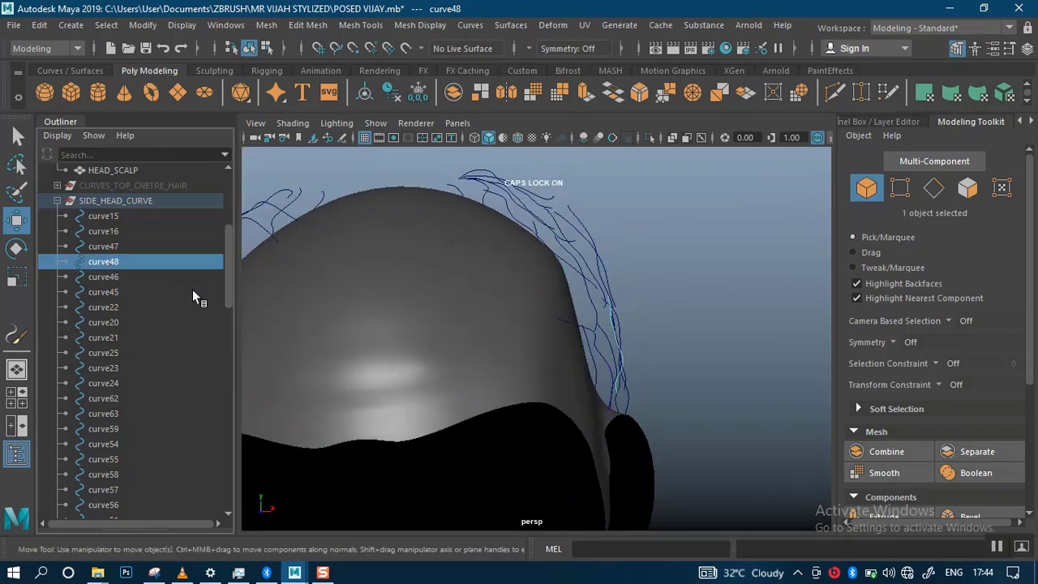
left_click(120, 245)
left_click(118, 261)
middle_click_drag(579, 316, 514, 364, "alt")
scroll(514, 364, "up", 3)
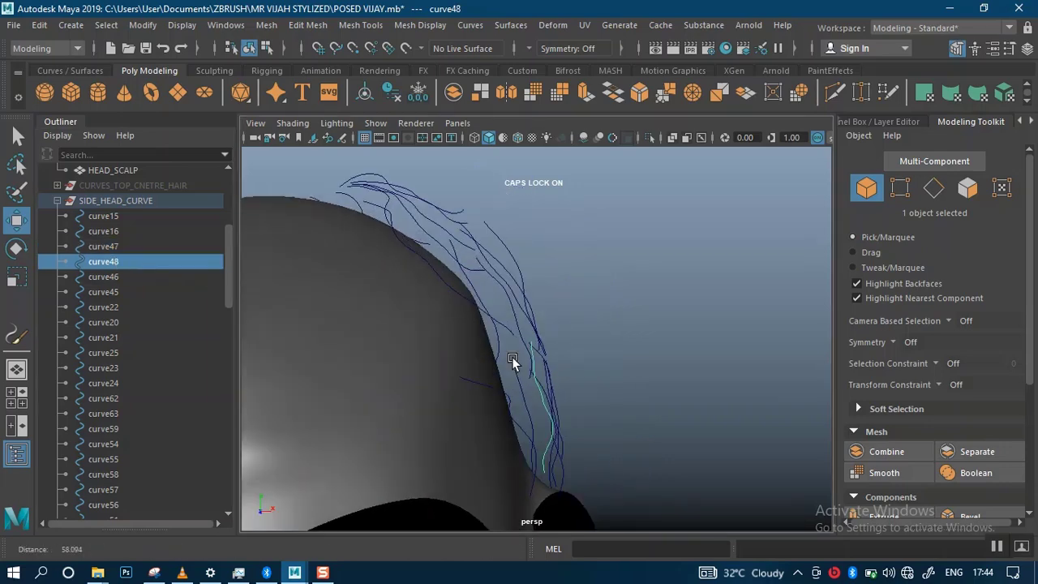
left_click_drag(514, 364, 487, 290, "alt")
scroll(477, 344, "up", 2)
left_click_drag(632, 348, 540, 367, "alt")
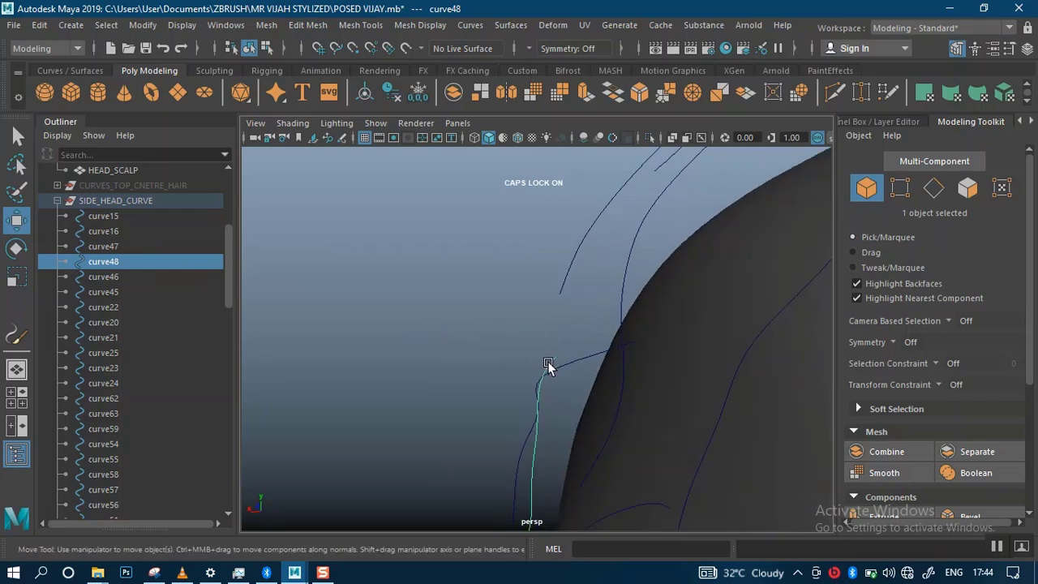
right_click_drag(555, 361, 557, 248)
left_click_drag(557, 339, 491, 365, "alt")
left_click(558, 357)
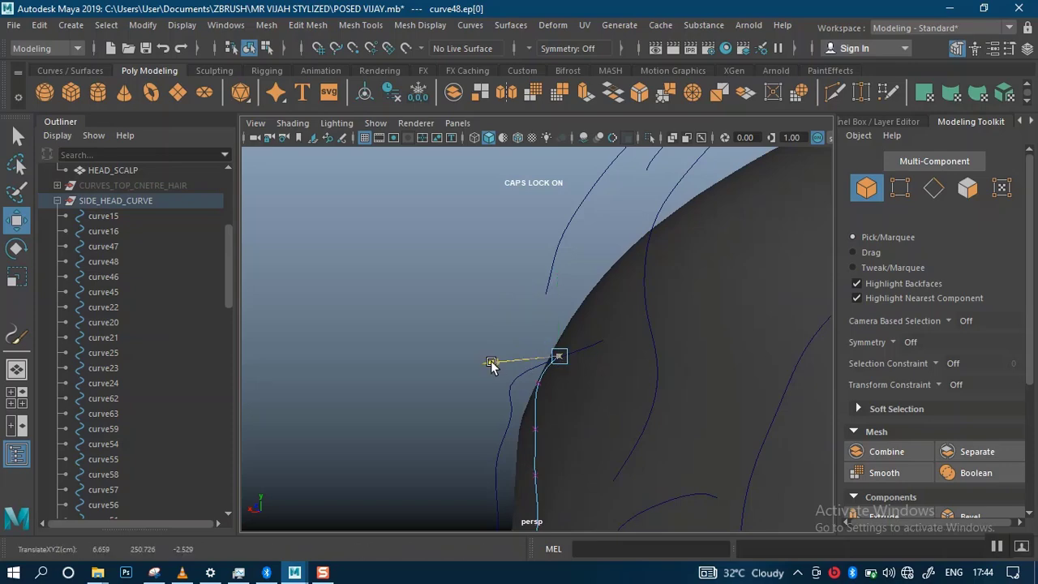
left_click_drag(564, 386, 643, 396)
Step: Shift the end edit point of curve48 slightly deeper into the scalp along X and check its placement
left_click_drag(643, 396, 658, 279, "alt")
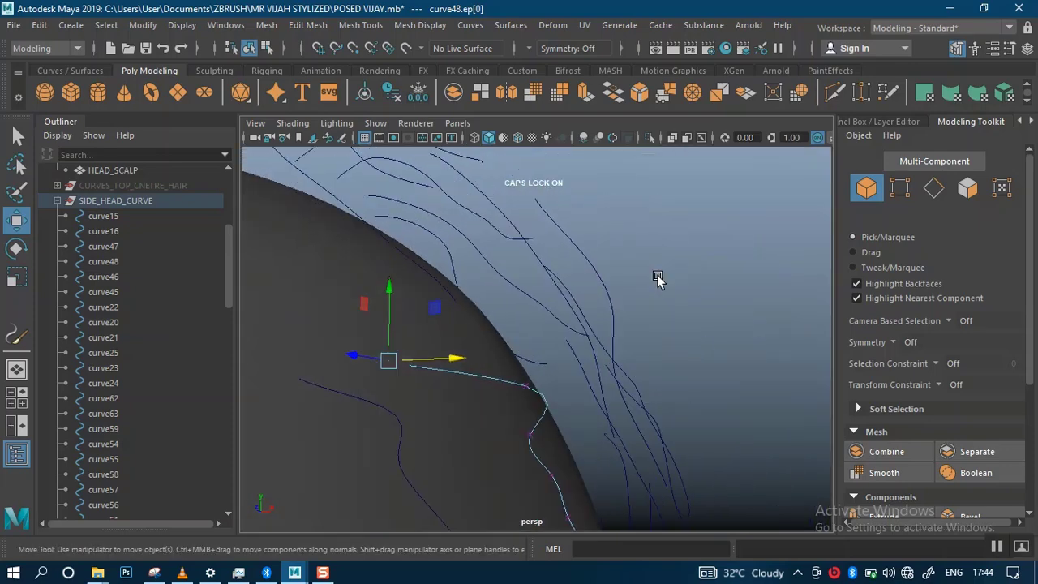
left_click_drag(464, 351, 442, 363)
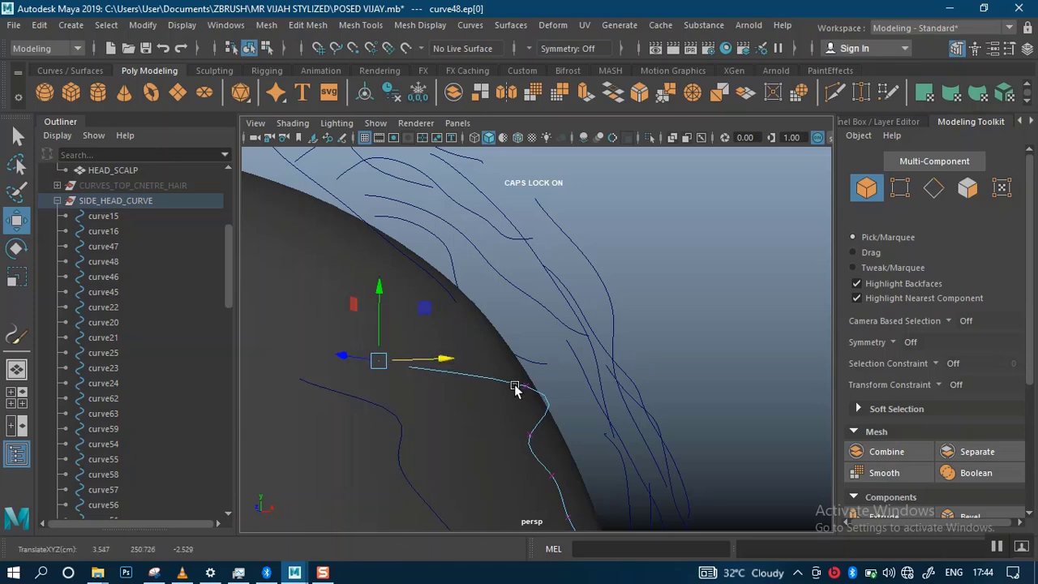
left_click_drag(515, 387, 516, 387)
left_click_drag(580, 382, 637, 309, "alt")
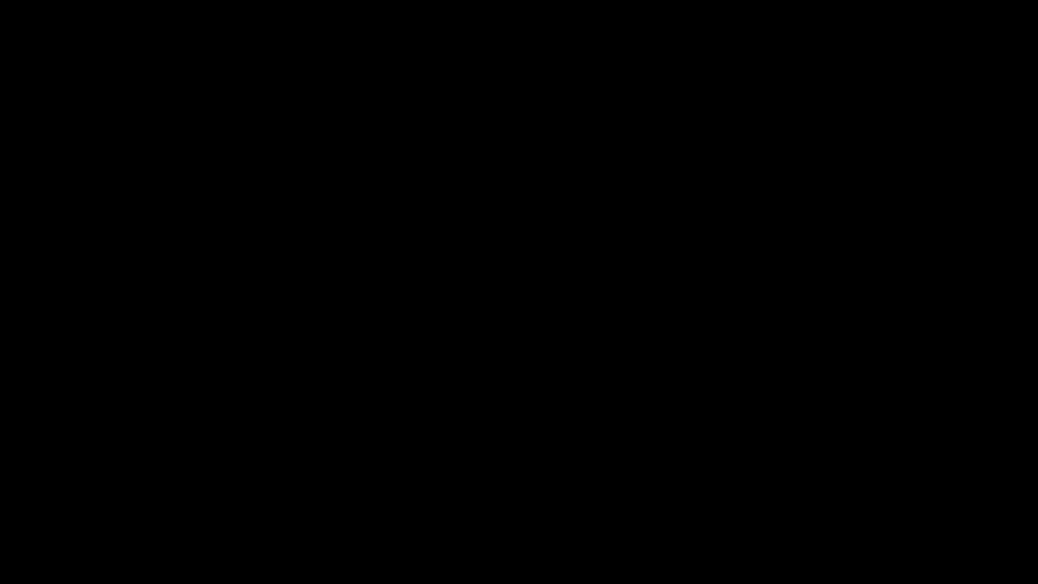